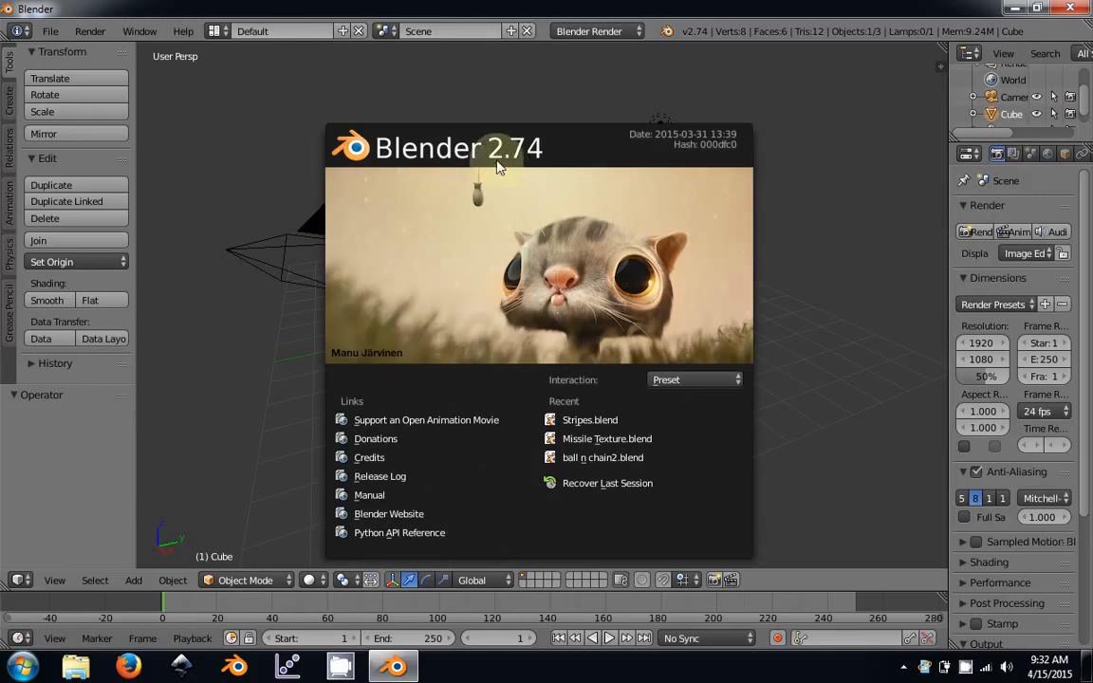
# Dismiss the startup splash screen and bring the default cube scene into view.
pyautogui.click(240, 382)
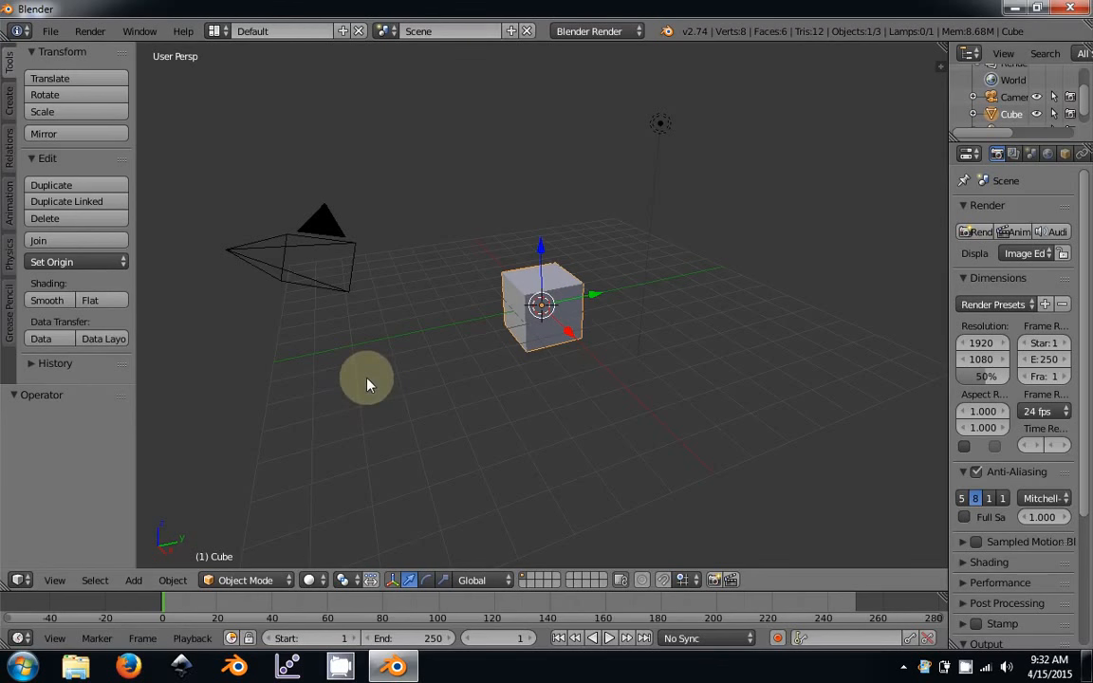
pyautogui.moveTo(351, 408); pyautogui.dragTo(564, 408, button='middle')
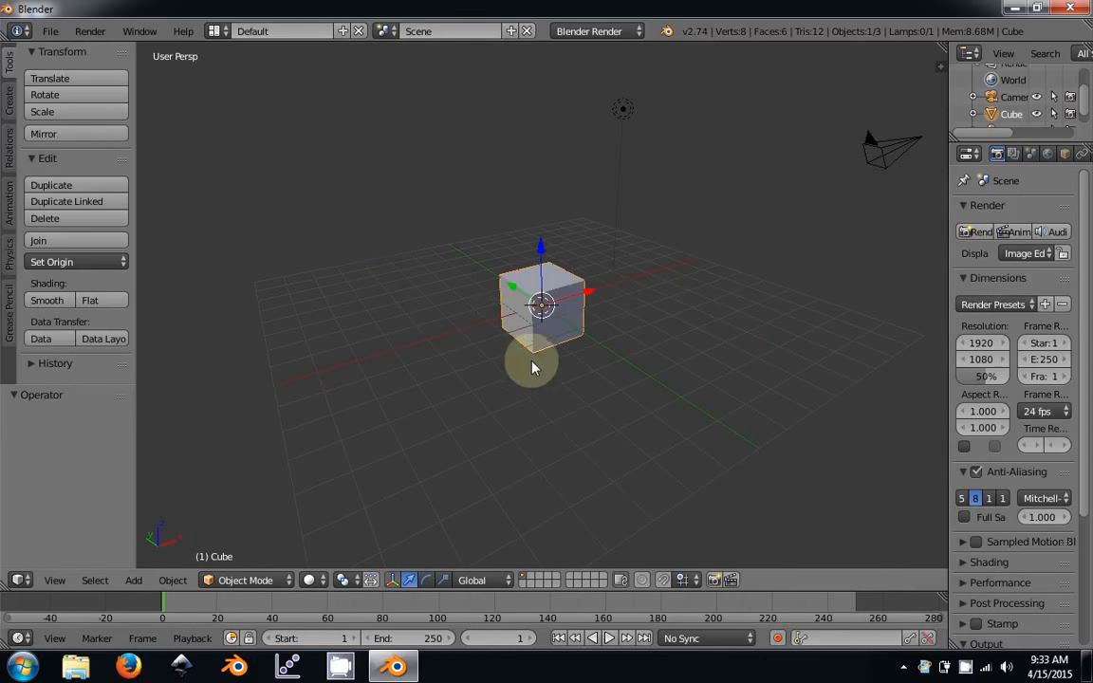
# Preview the scene's animation playback, stop it, and return the timeline to frame 1.
pyautogui.click(610, 641)
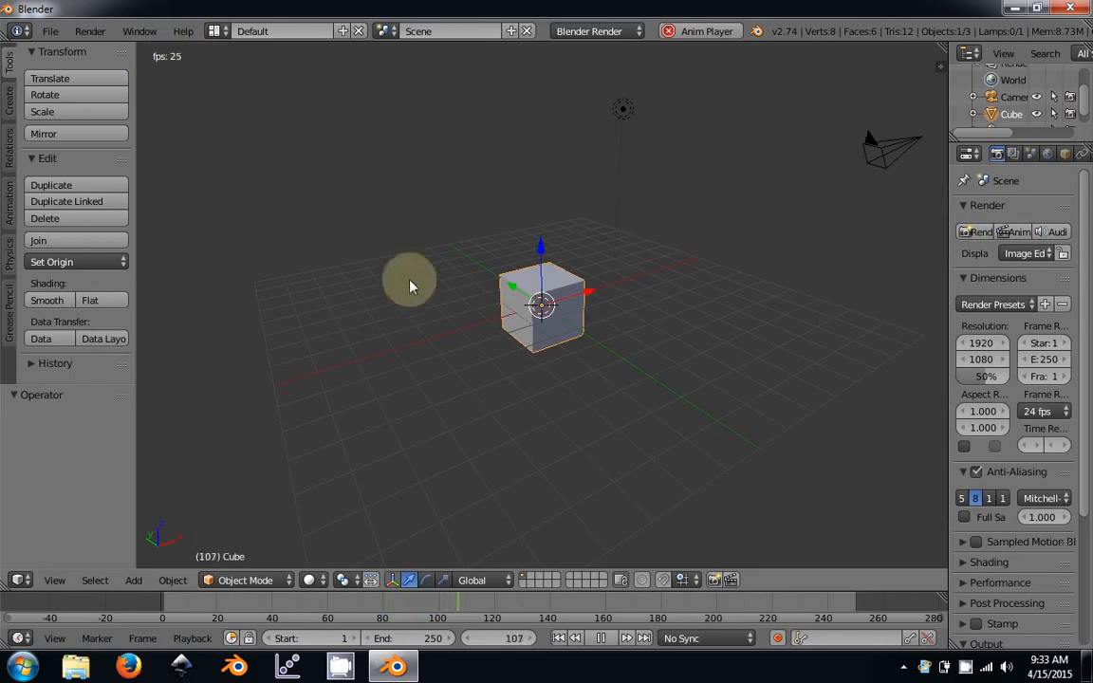
pyautogui.moveTo(696, 432); pyautogui.dragTo(558, 429, button='middle')
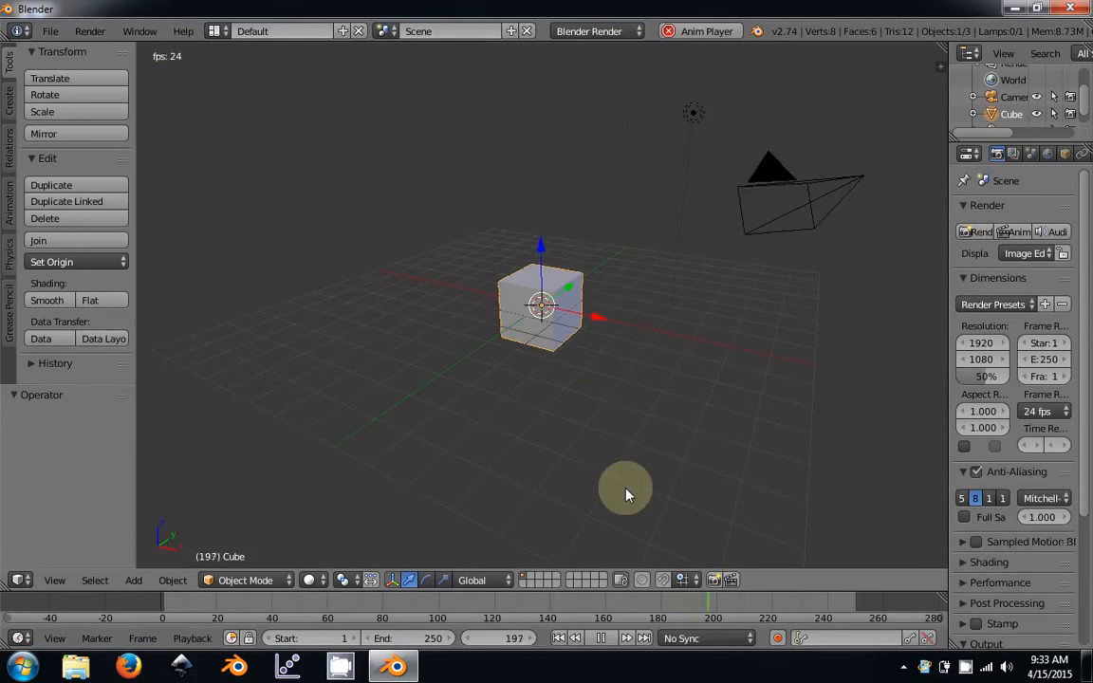
pyautogui.click(601, 639)
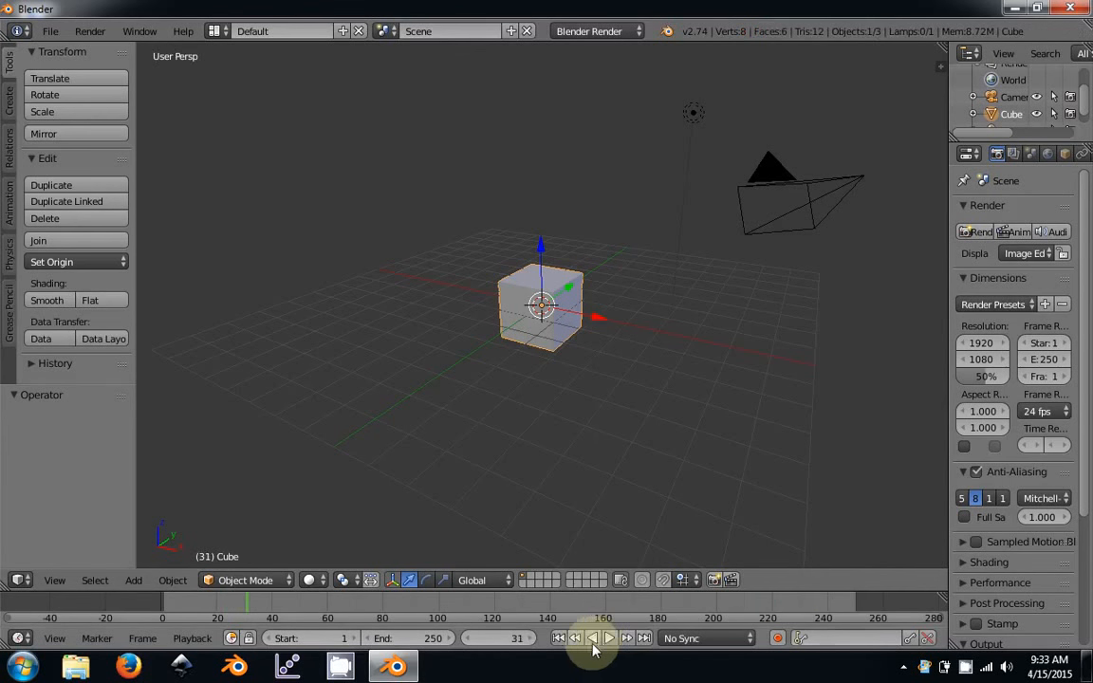
pyautogui.click(559, 639)
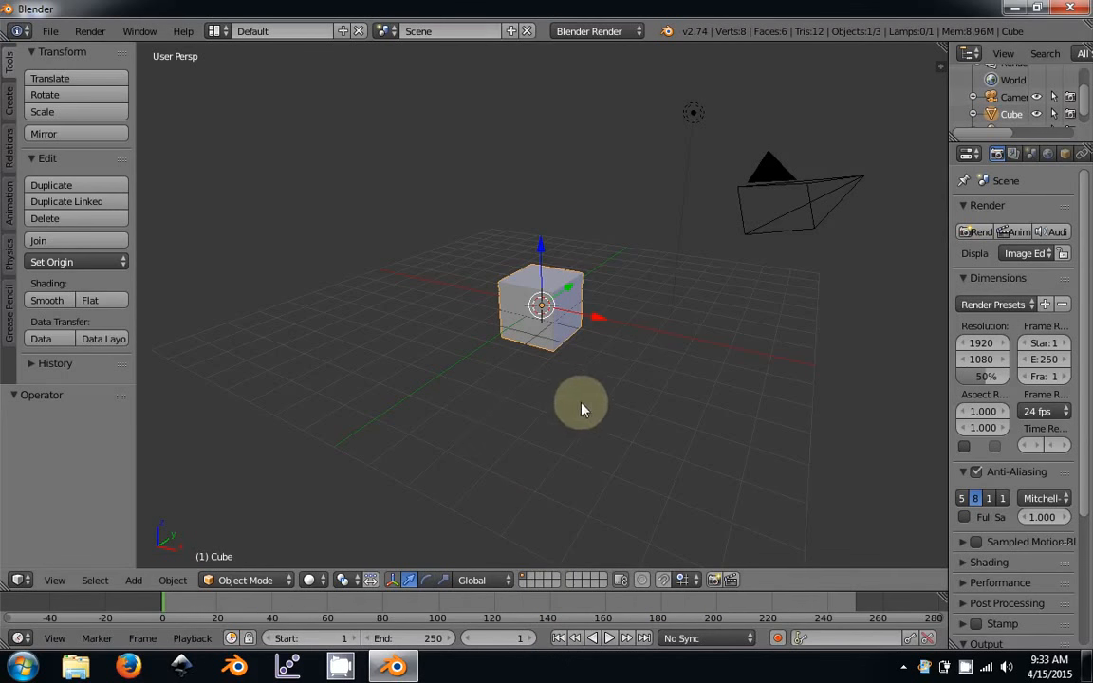
# Select the camera and switch the viewport to look through it.
pyautogui.moveTo(617, 406); pyautogui.dragTo(544, 407, button='middle')
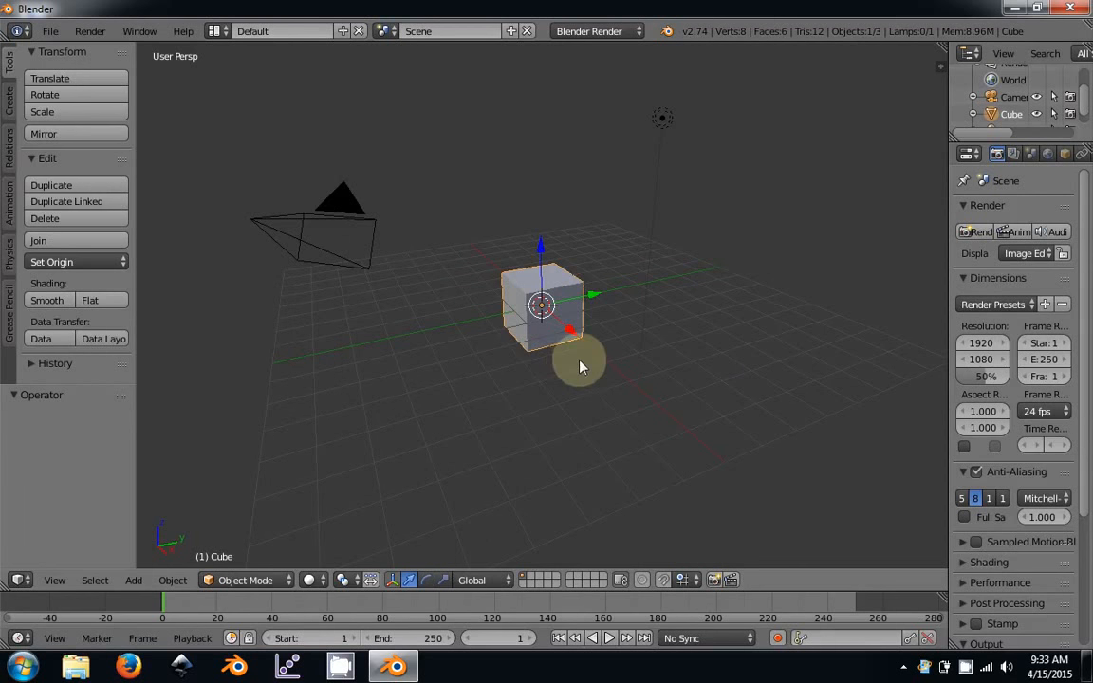
pyautogui.rightClick(341, 200)
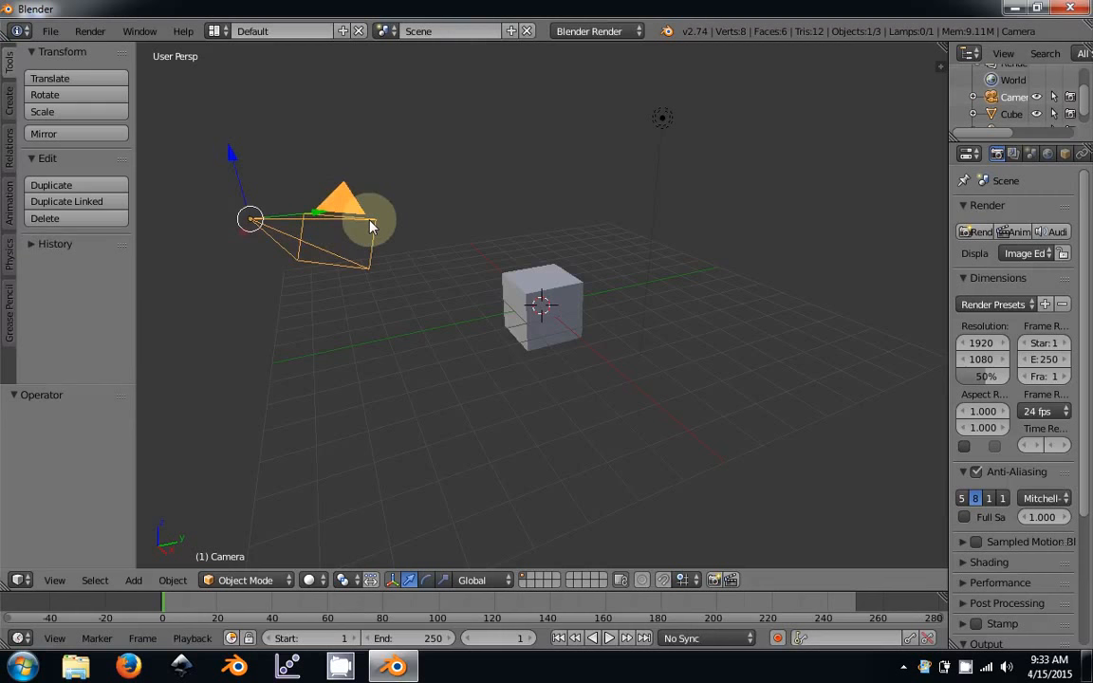
pyautogui.press('KP_0')
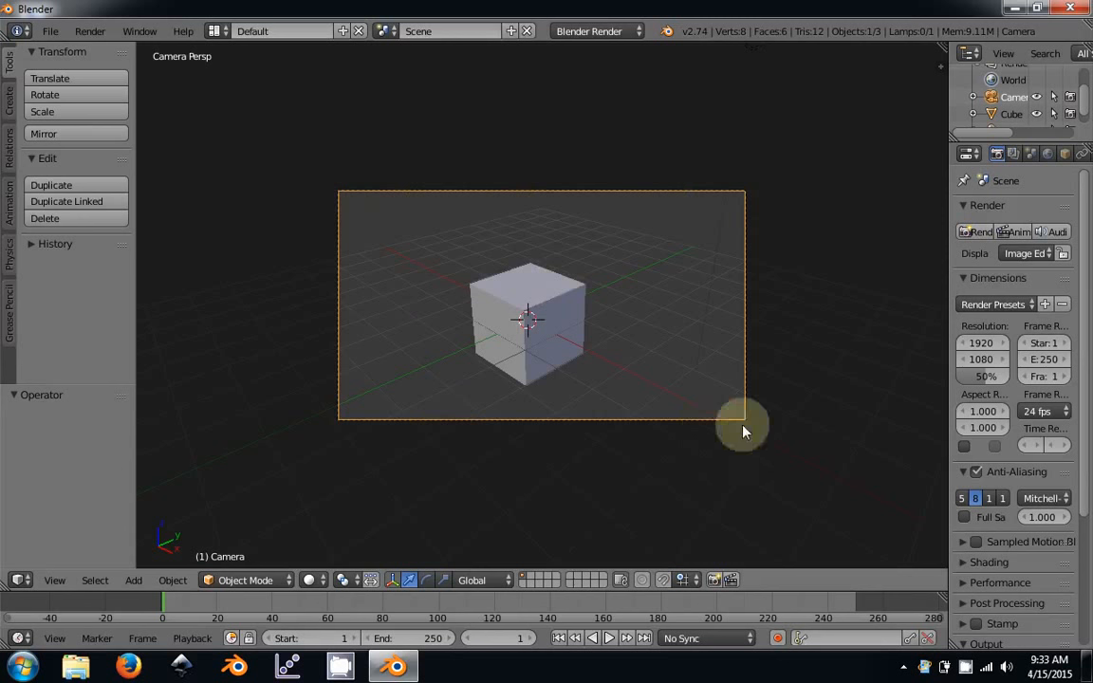
# Move the cube to the upper-left area of the camera frame, about -2.565 in X, -1.724 in Y and 1.408 in Z.
pyautogui.rightClick(541, 295)
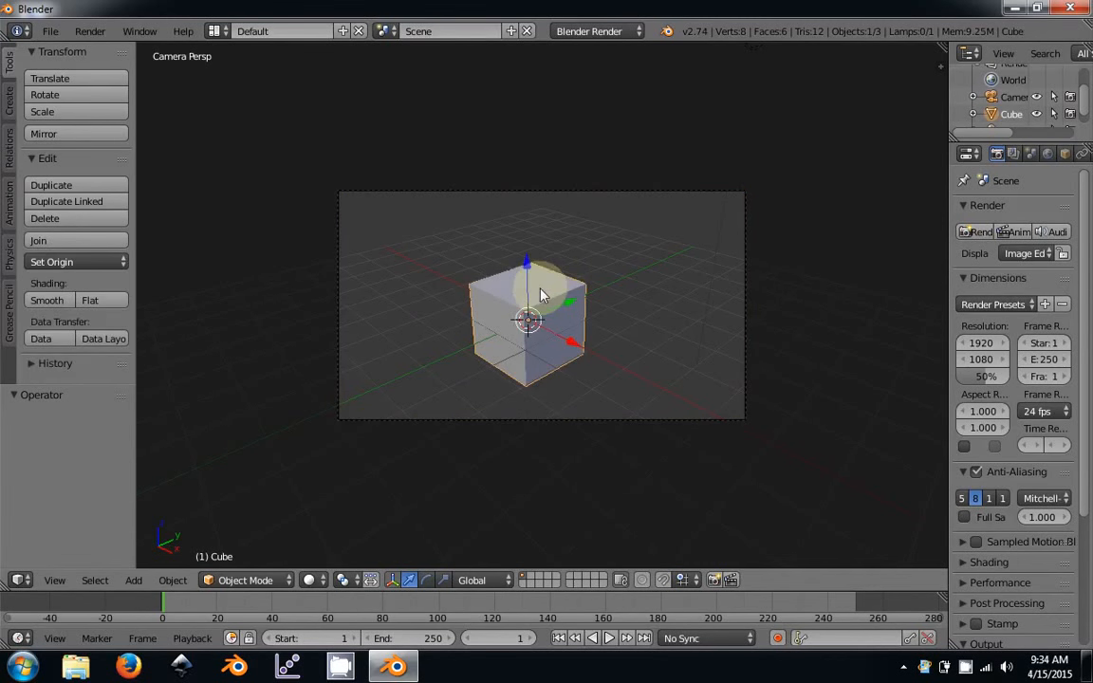
pyautogui.press('g')
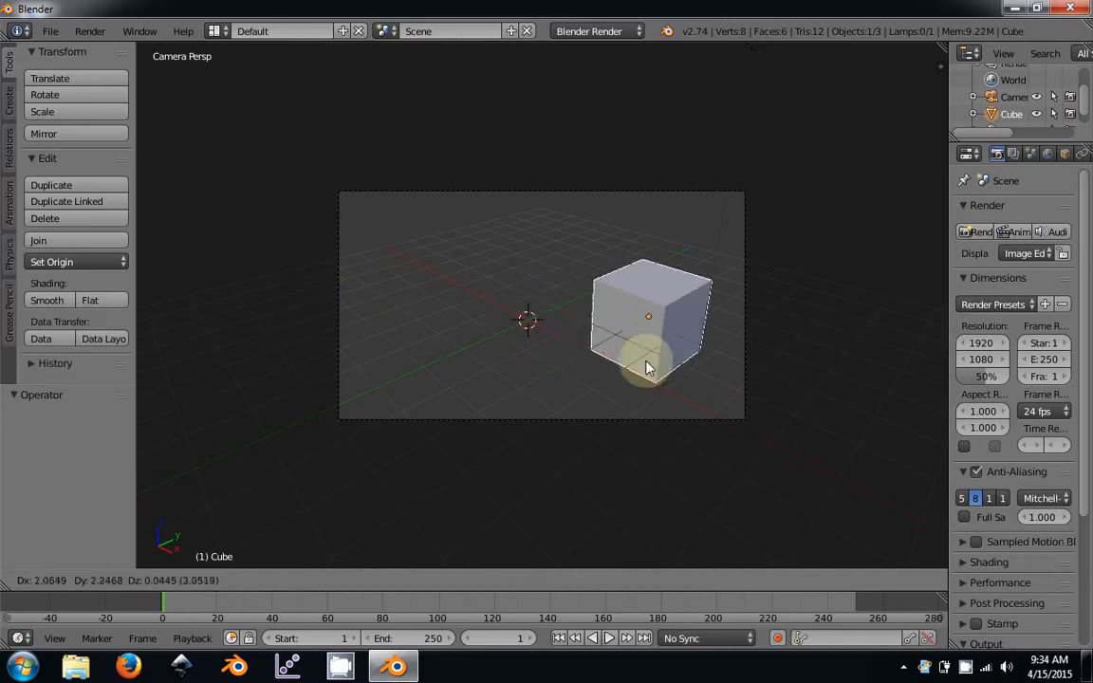
pyautogui.click(424, 305)
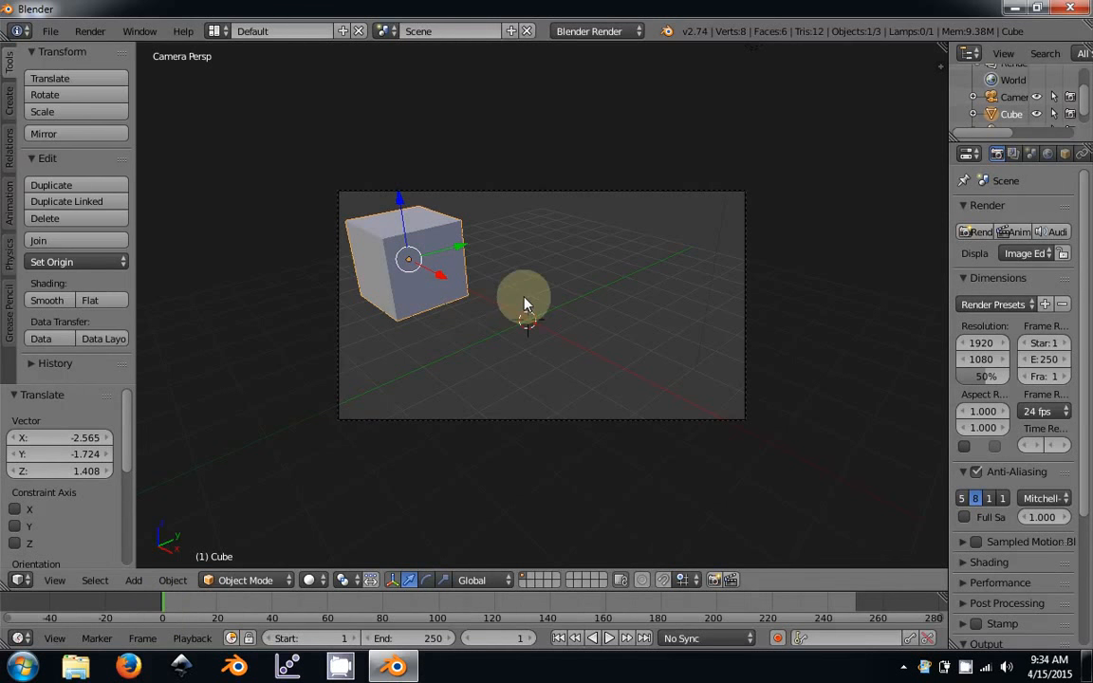
pyautogui.press('i')
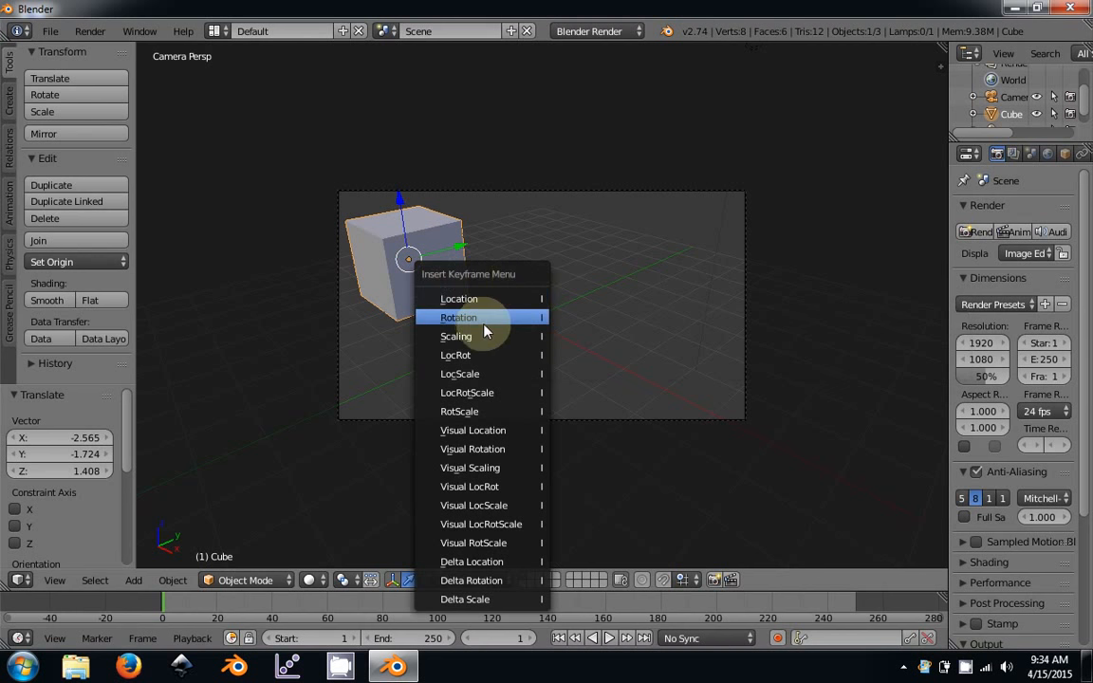
pyautogui.click(488, 298)
pyautogui.click(580, 202)
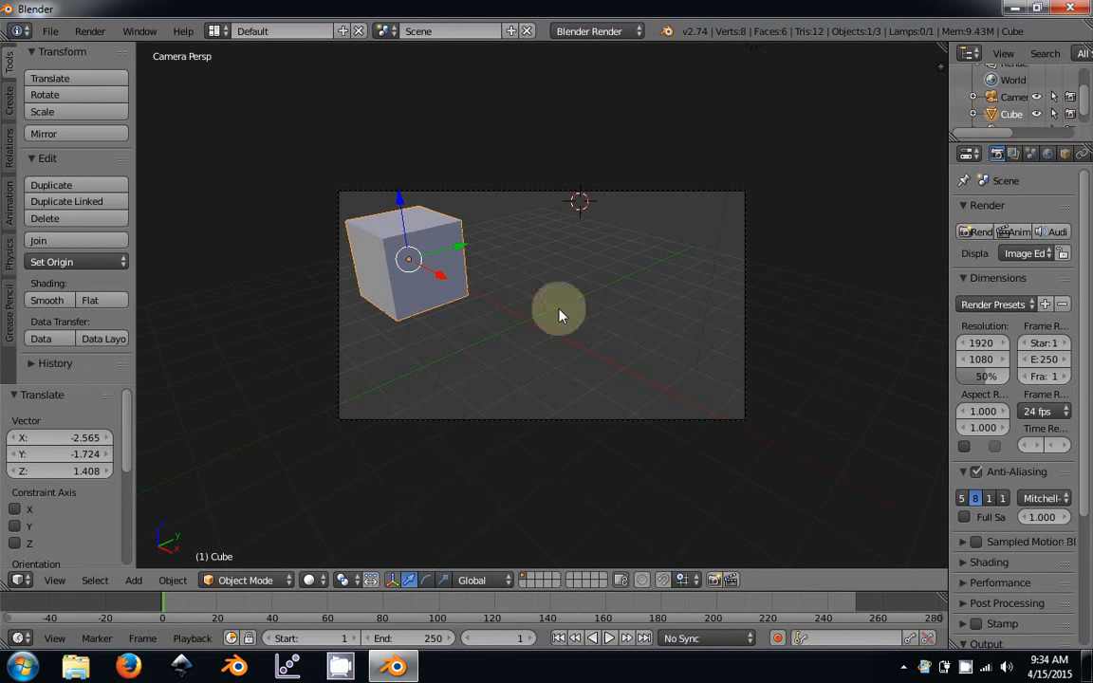
# Show the viewport's properties region with the cube's location, rotation and scale values.
pyautogui.press('n')
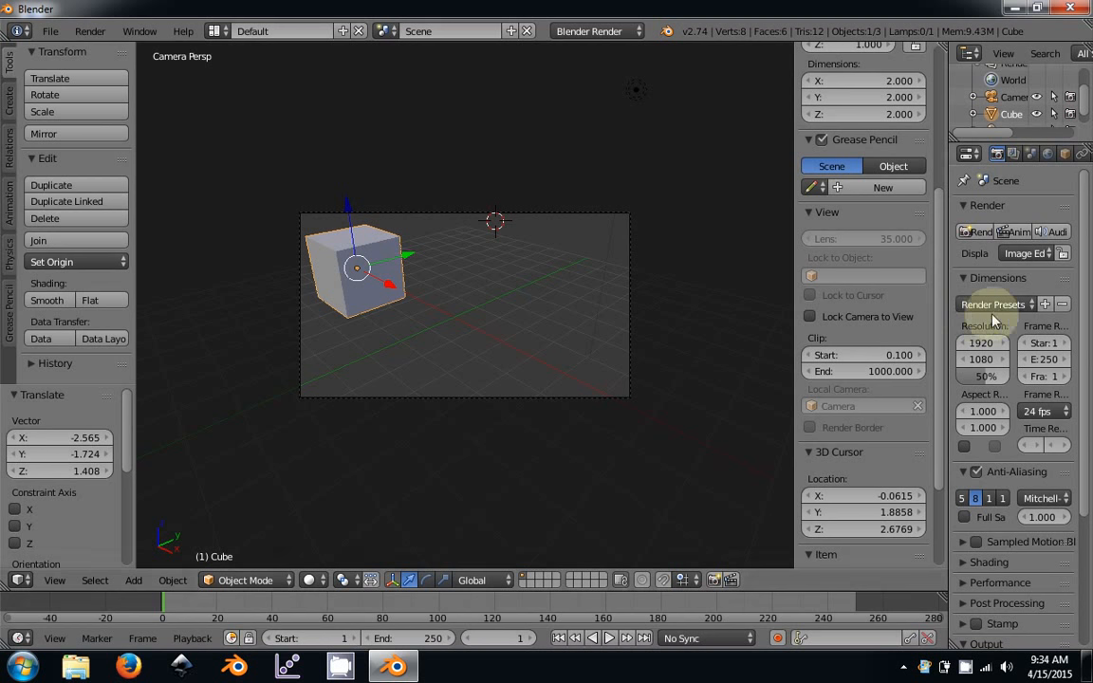
pyautogui.scroll(6, 844, 359)
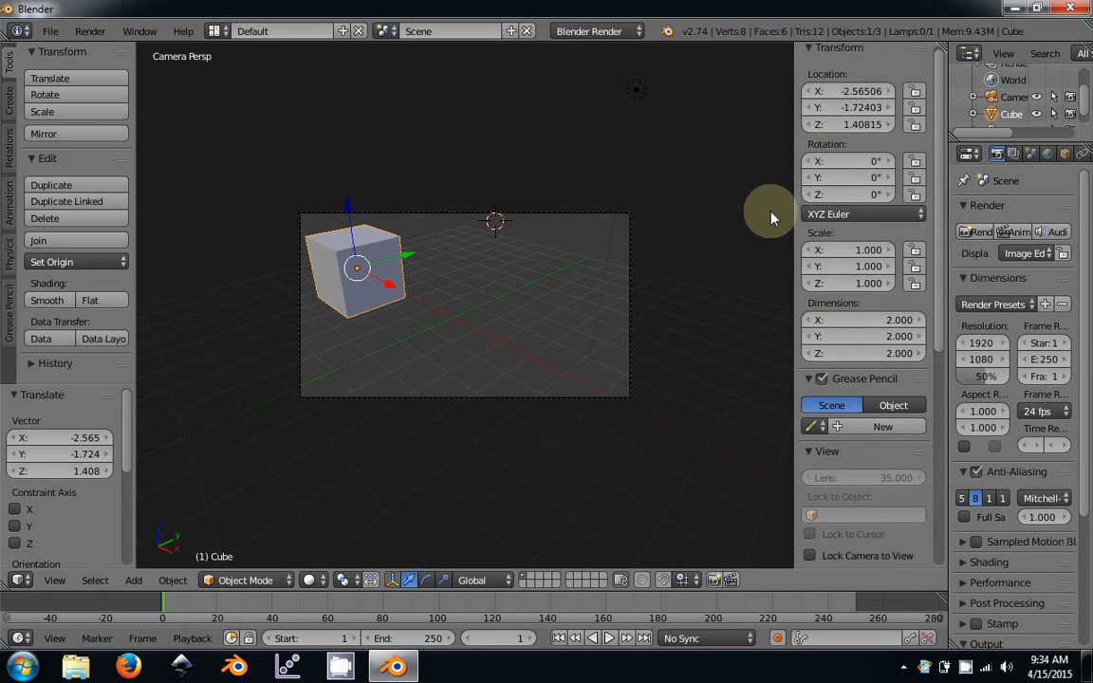
pyautogui.press('n')
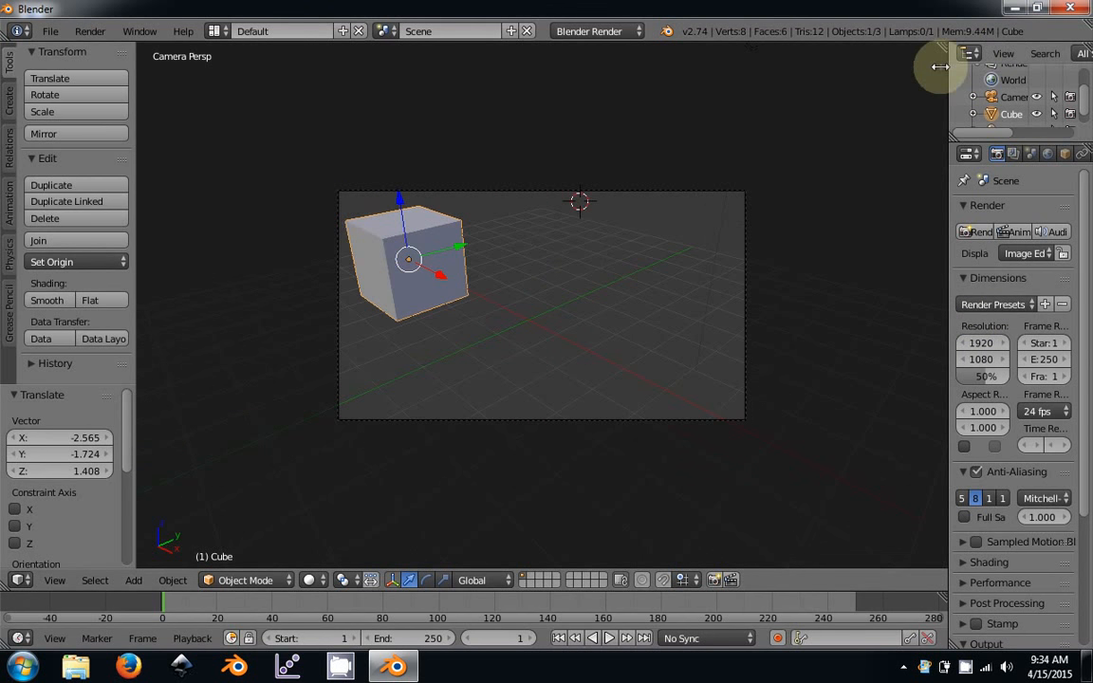
pyautogui.press('n')
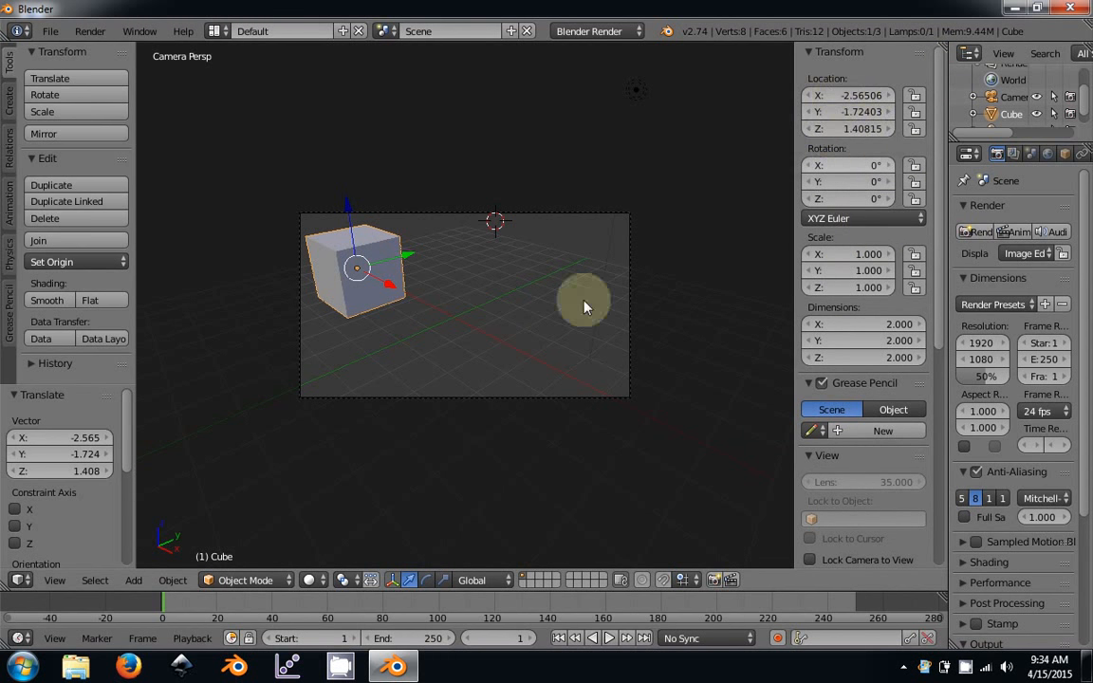
pyautogui.press('g')
pyautogui.press('Escape')
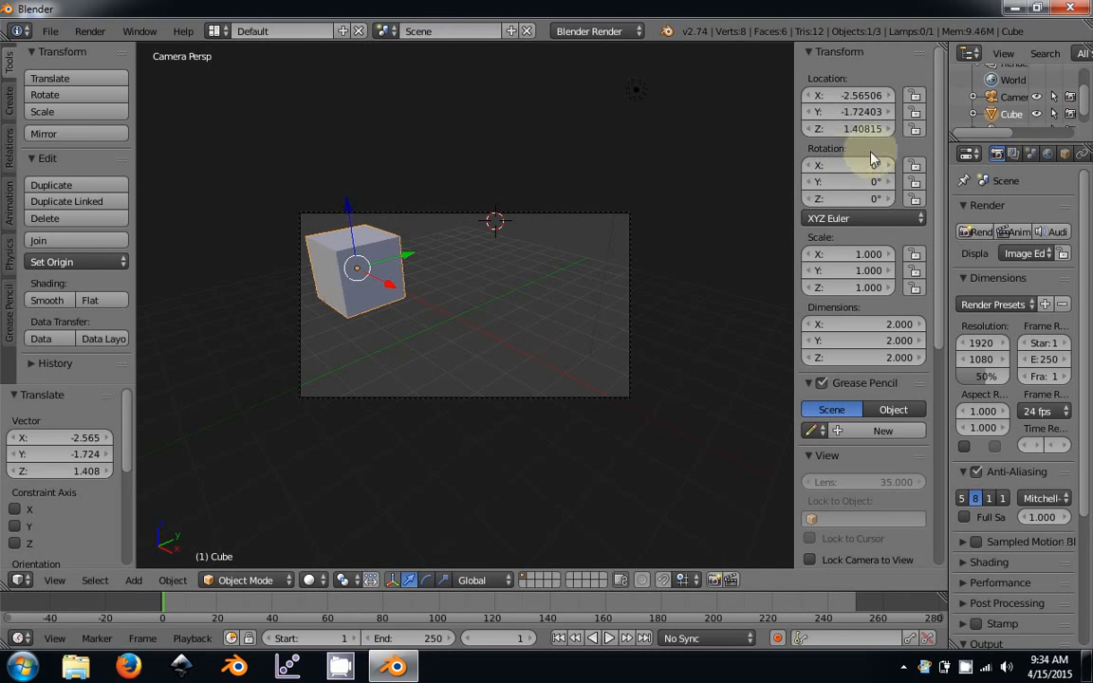
pyautogui.press('r')
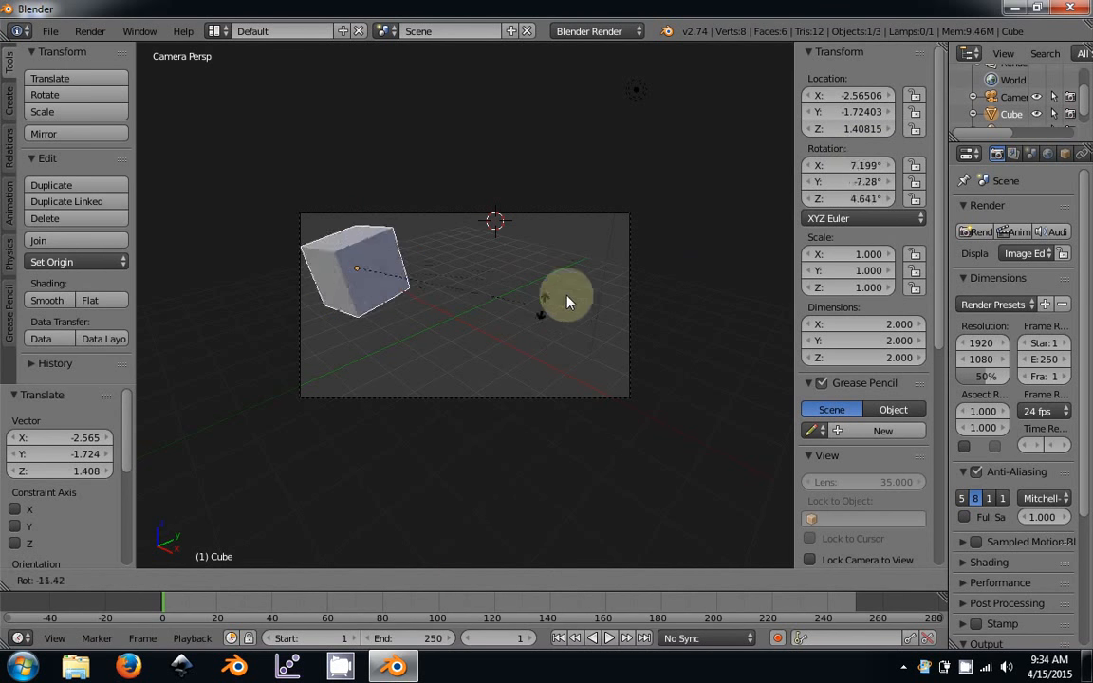
pyautogui.press('Escape')
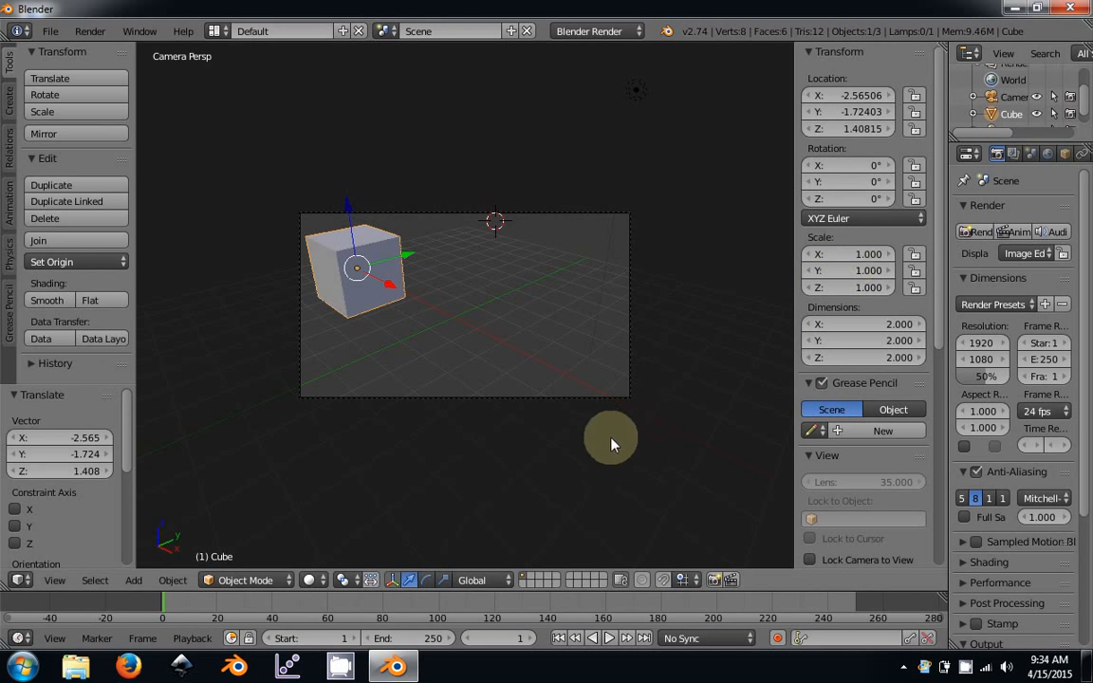
pyautogui.press('s')
pyautogui.press('Escape')
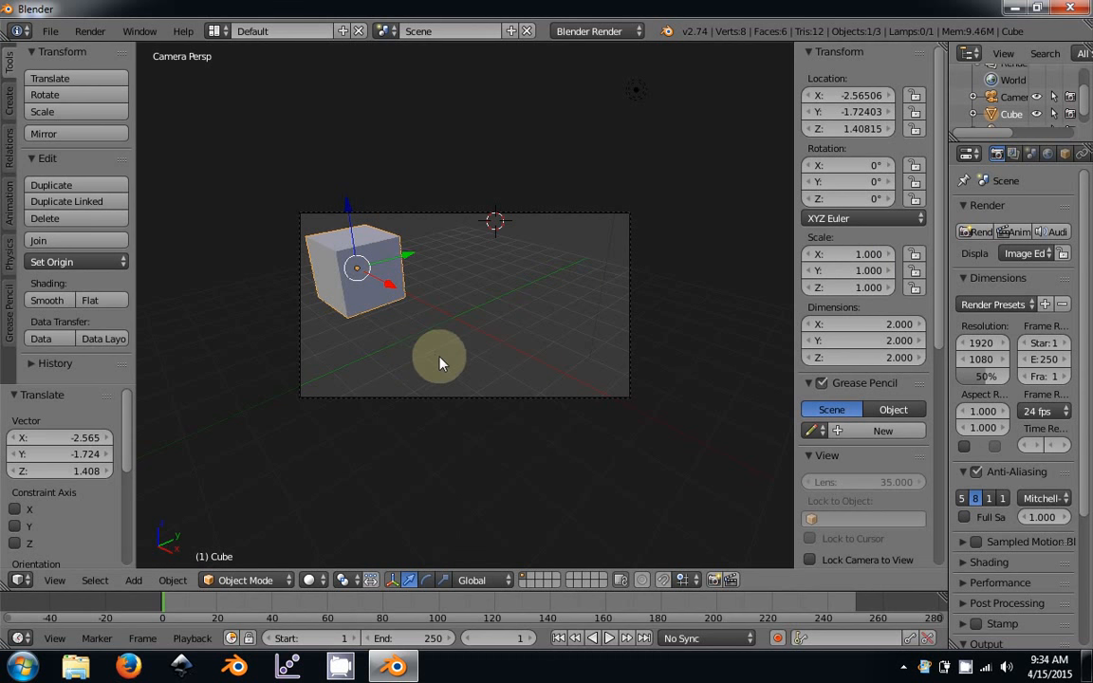
# Insert a Location keyframe for the cube at frame 1.
pyautogui.press('i')
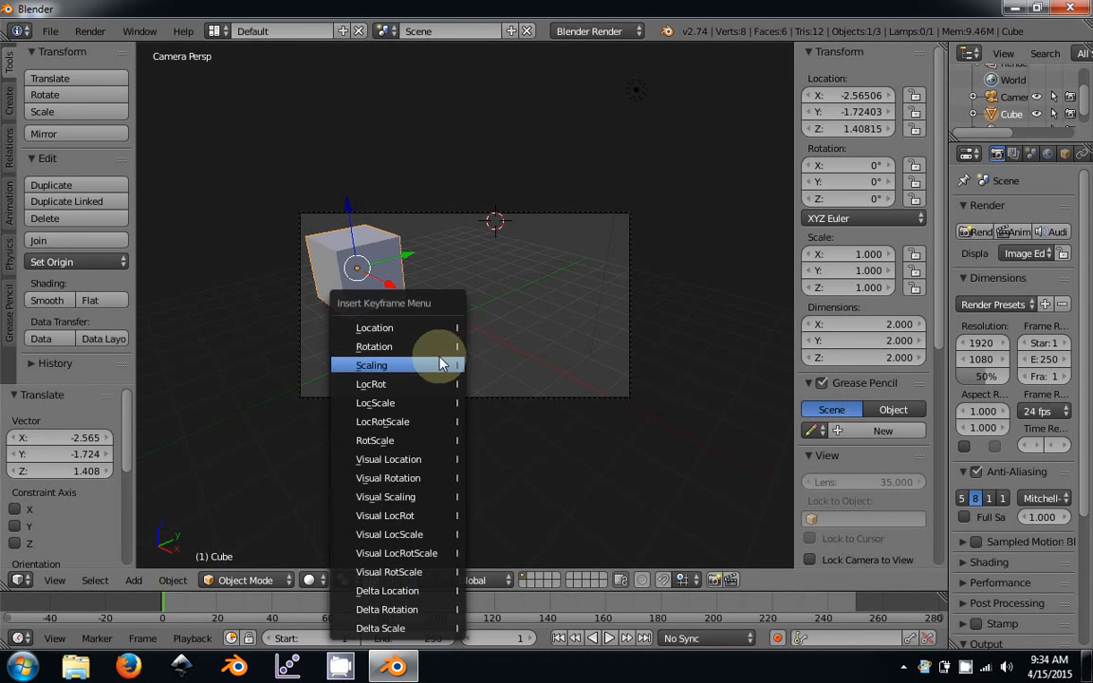
pyautogui.click(385, 330)
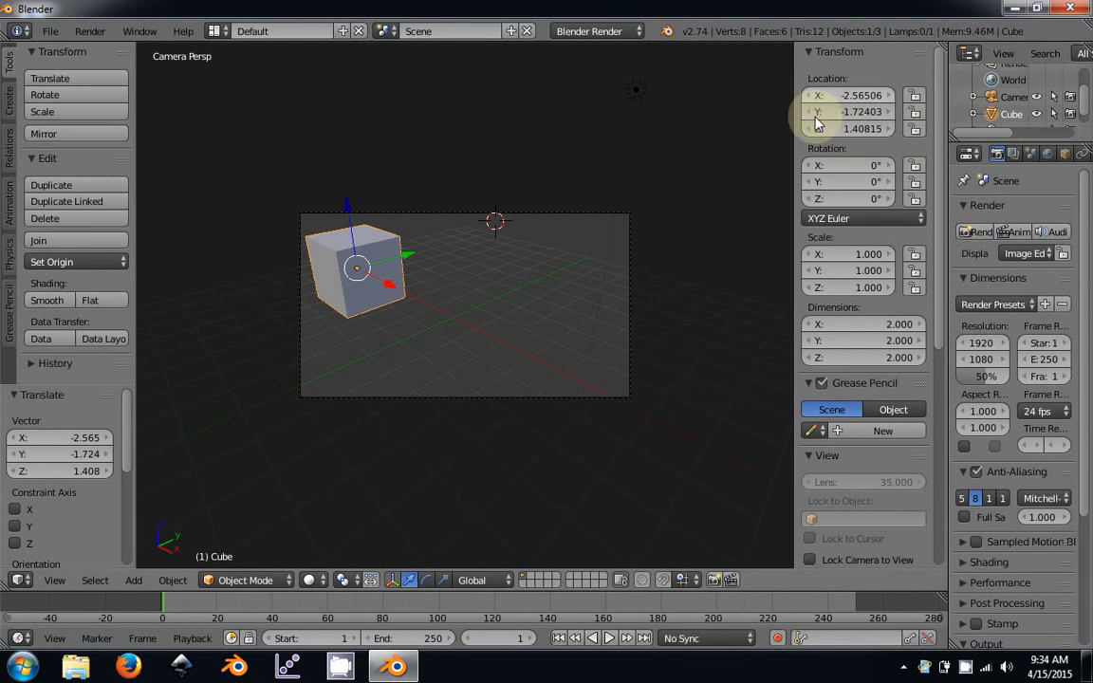
pyautogui.press('i')
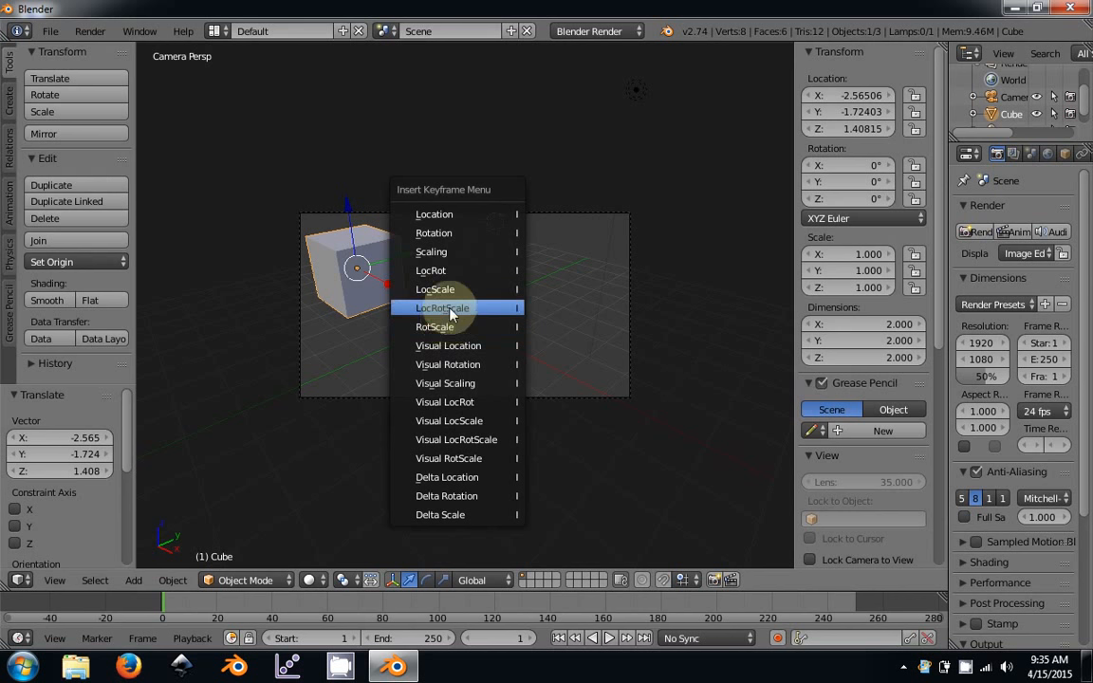
pyautogui.click(437, 217)
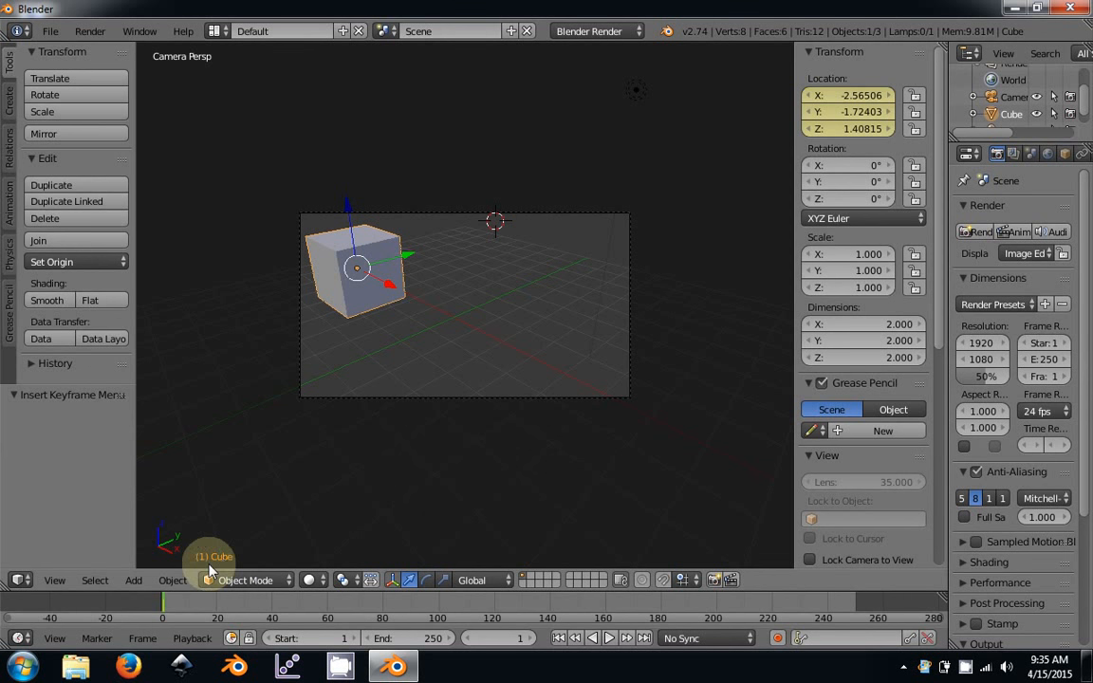
# Step forward and back through the timeline around frame 1 to examine how the cube's location fields are marked on and off the keyframe.
pyautogui.press('Right')
pyautogui.press('Right')
pyautogui.press('Right')
pyautogui.press('Right')
pyautogui.press('Right')
pyautogui.press('Right')
pyautogui.press('Right')
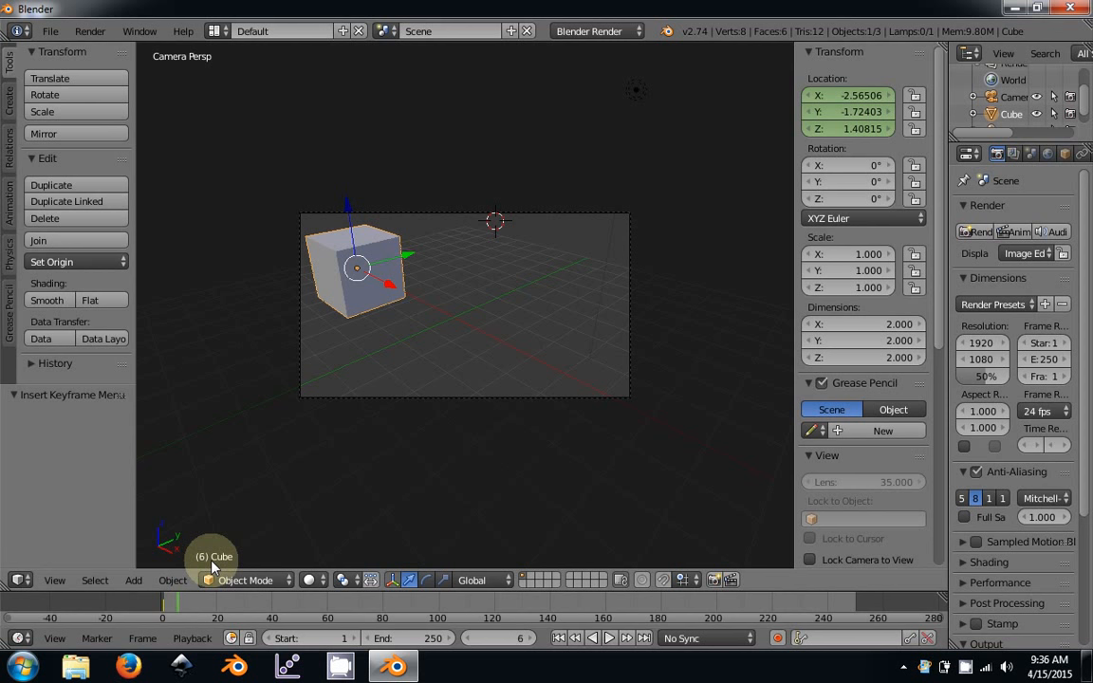
pyautogui.press('Left')
pyautogui.press('Left')
pyautogui.press('Left')
pyautogui.press('Left')
pyautogui.press('Left')
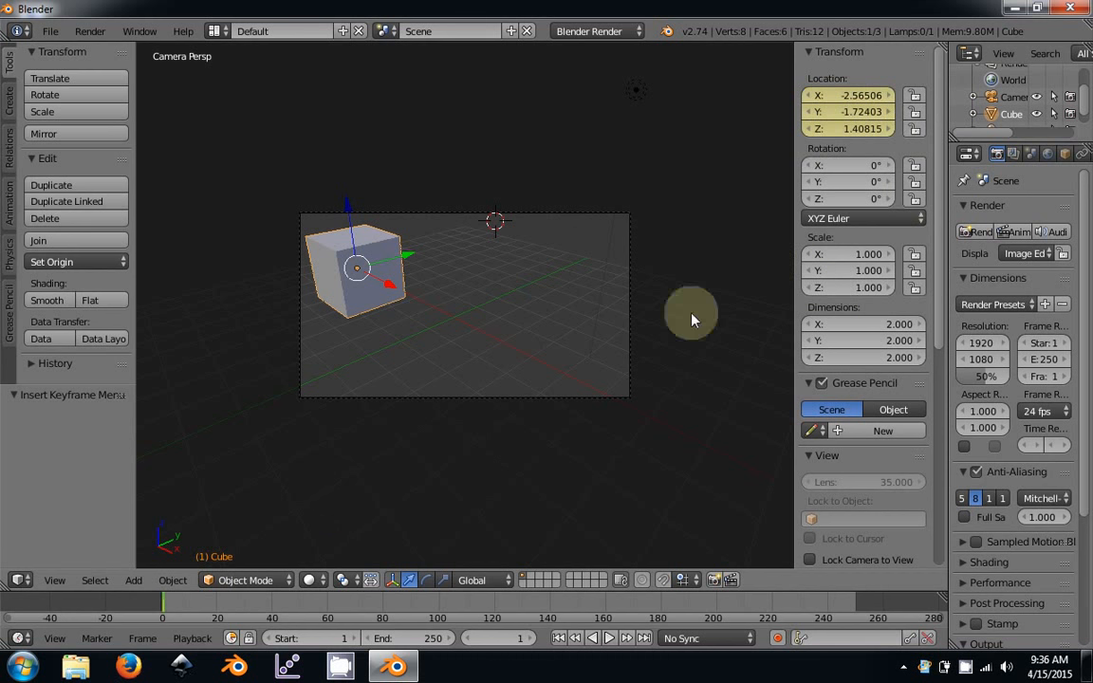
pyautogui.press('Right')
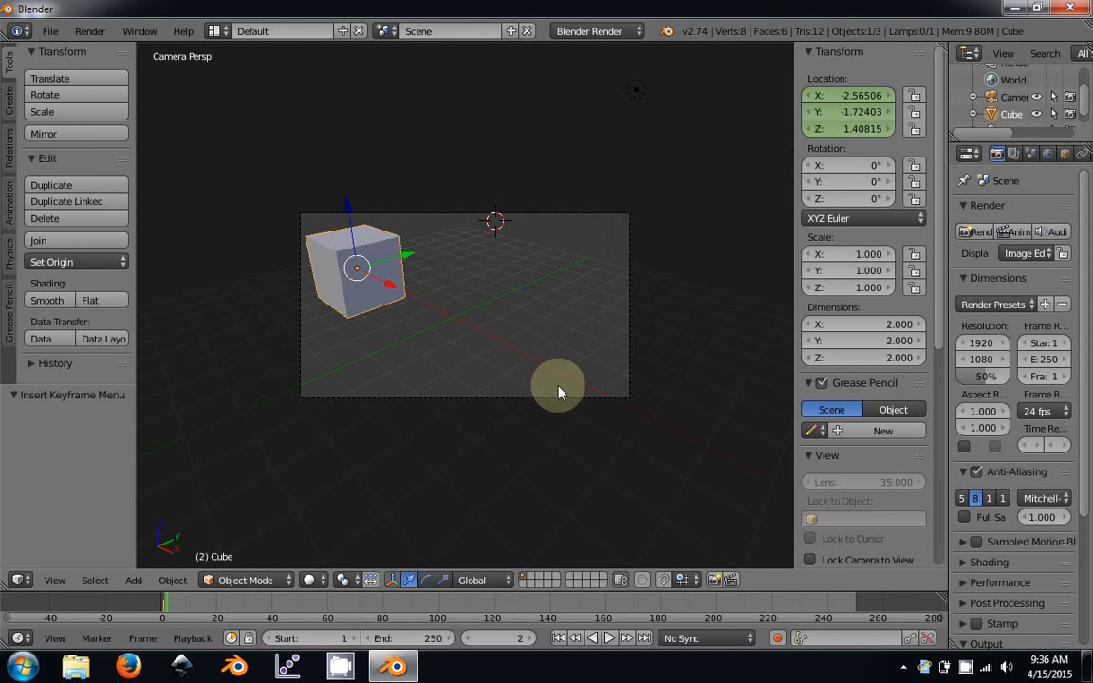
pyautogui.press('Left')
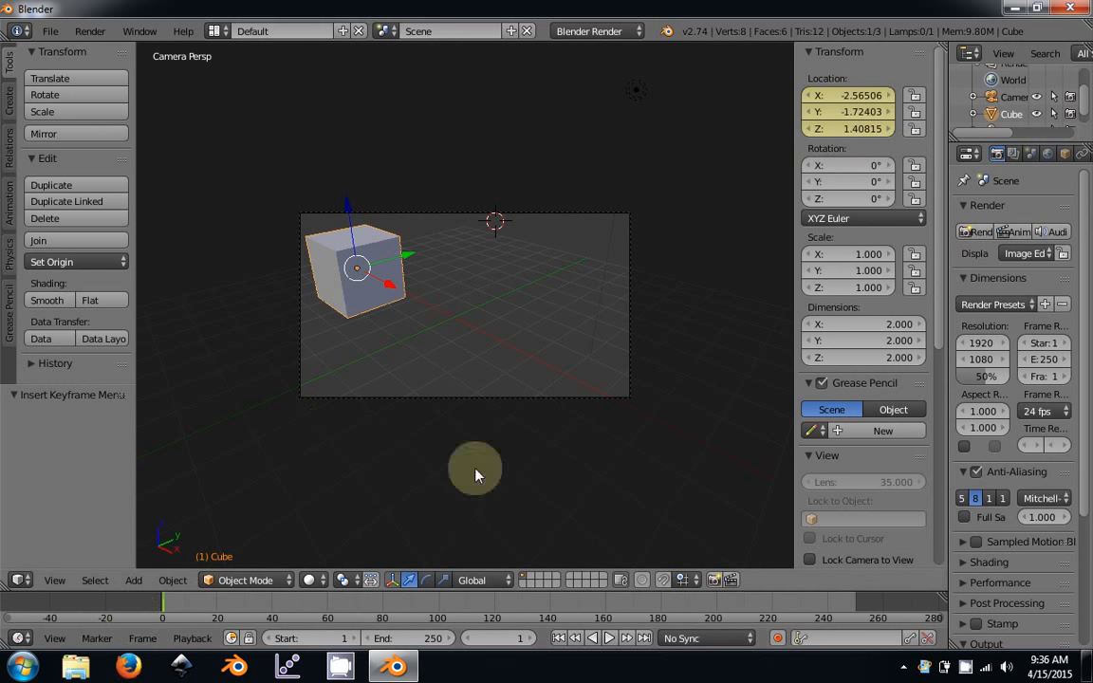
pyautogui.press('Right')
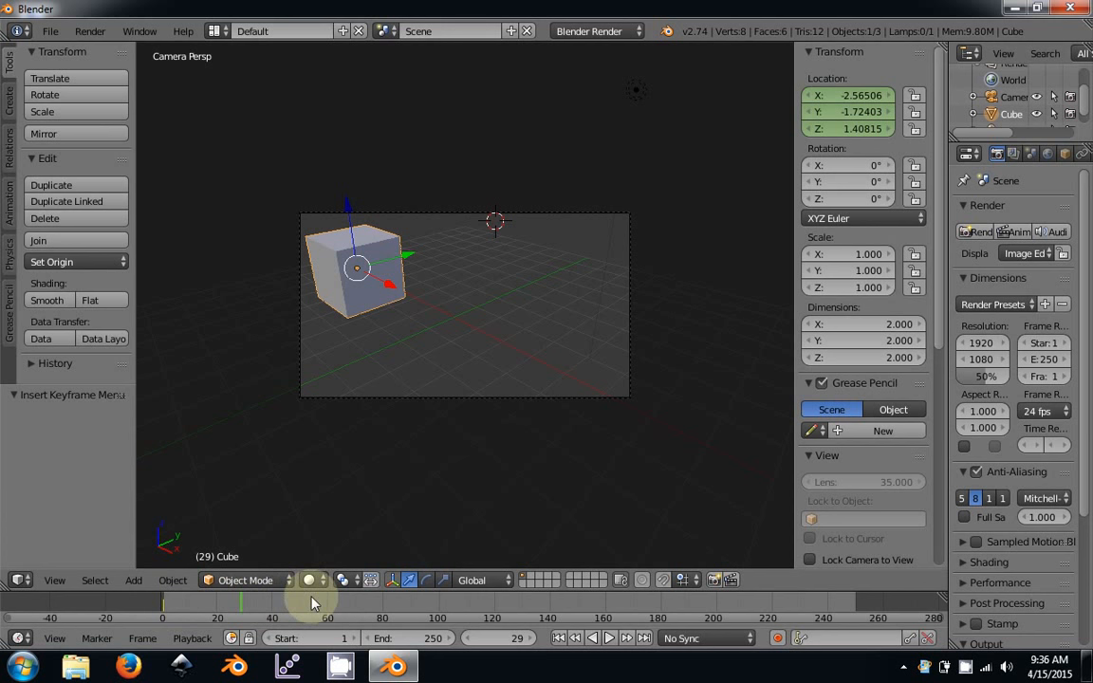
pyautogui.click(162, 600)
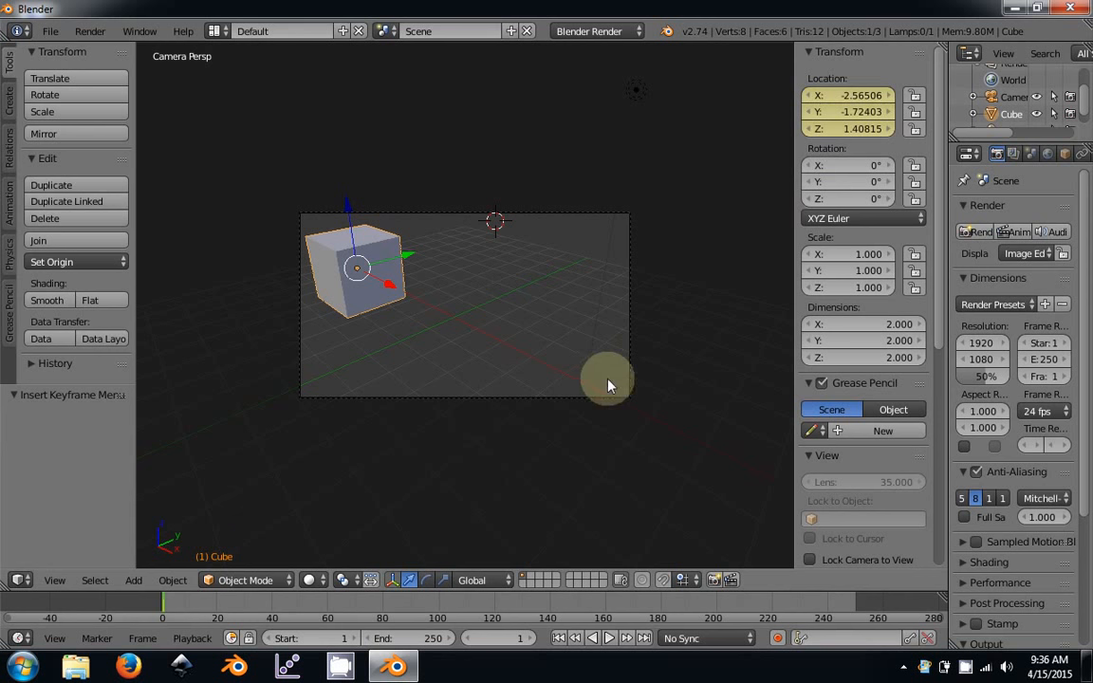
pyautogui.press('Right')
pyautogui.press('Right')
pyautogui.press('Right')
pyautogui.press('Right')
pyautogui.press('Right')
pyautogui.press('Right')
pyautogui.press('Right')
pyautogui.press('Right')
pyautogui.press('Right')
pyautogui.press('Right')
pyautogui.press('Right')
pyautogui.press('Right')
pyautogui.press('Right')
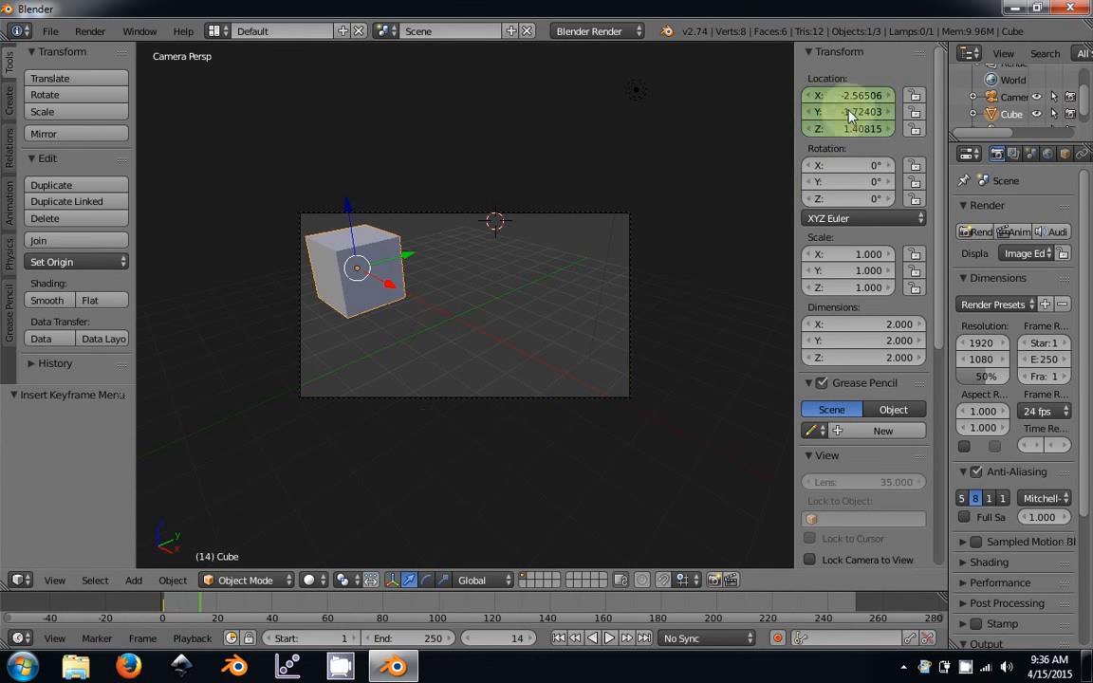
pyautogui.click(559, 637)
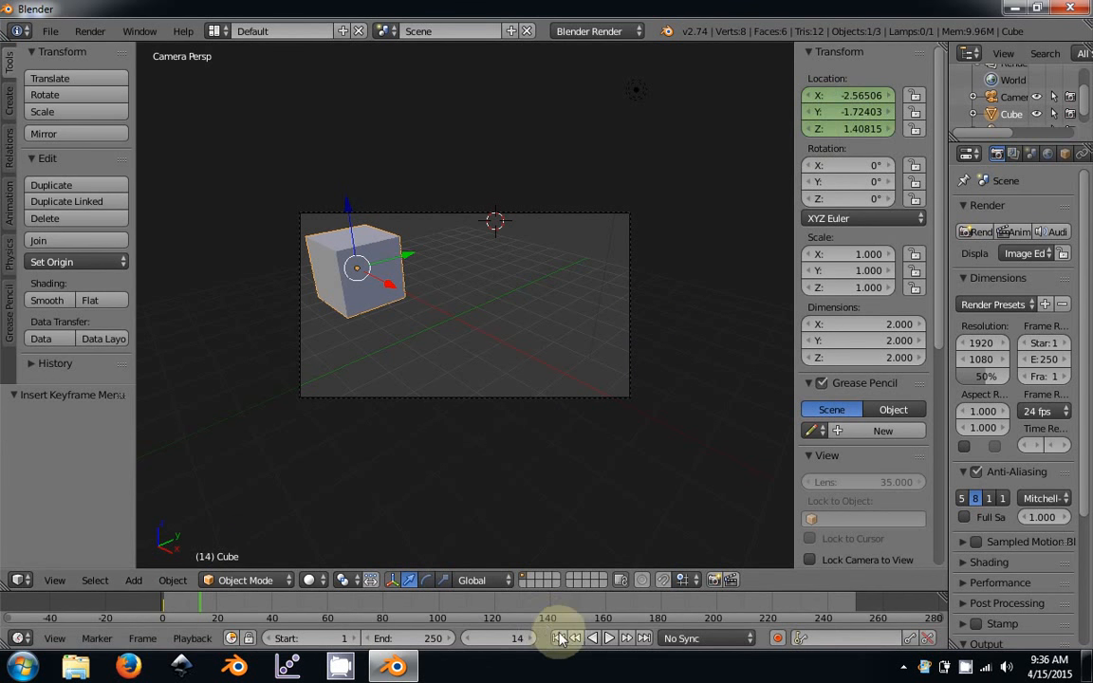
# At frame 60, move the cube to about 2.681, 2.508, -0.504 in the camera frame's lower-right area and insert a Location keyframe.
pyautogui.click(328, 612)
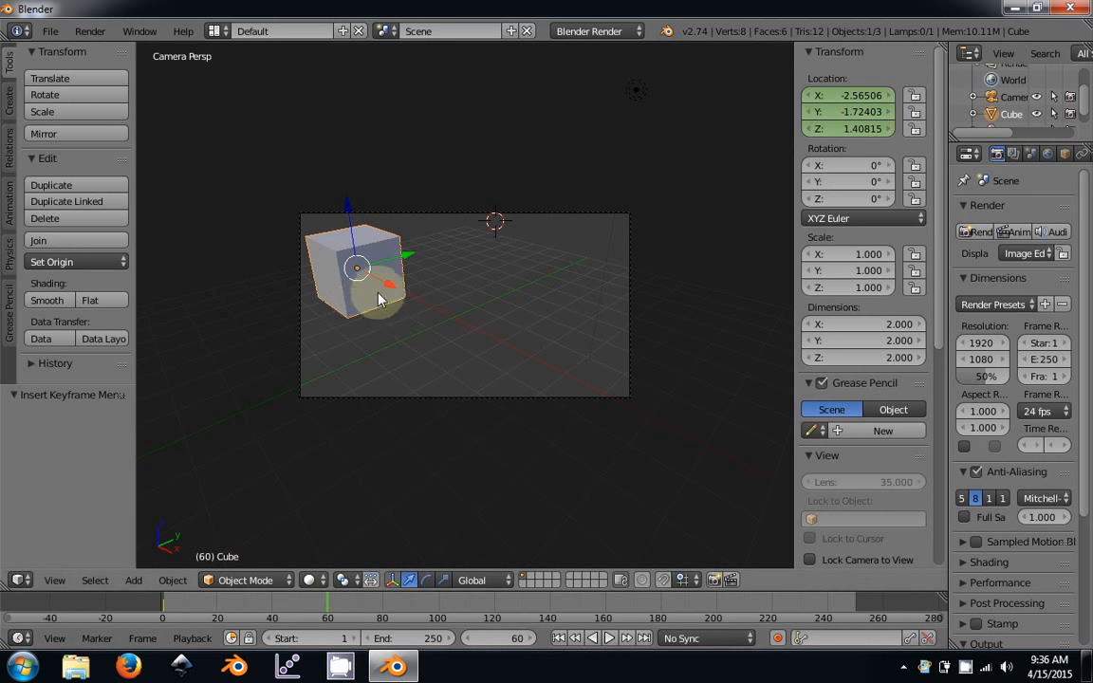
pyautogui.press('g')
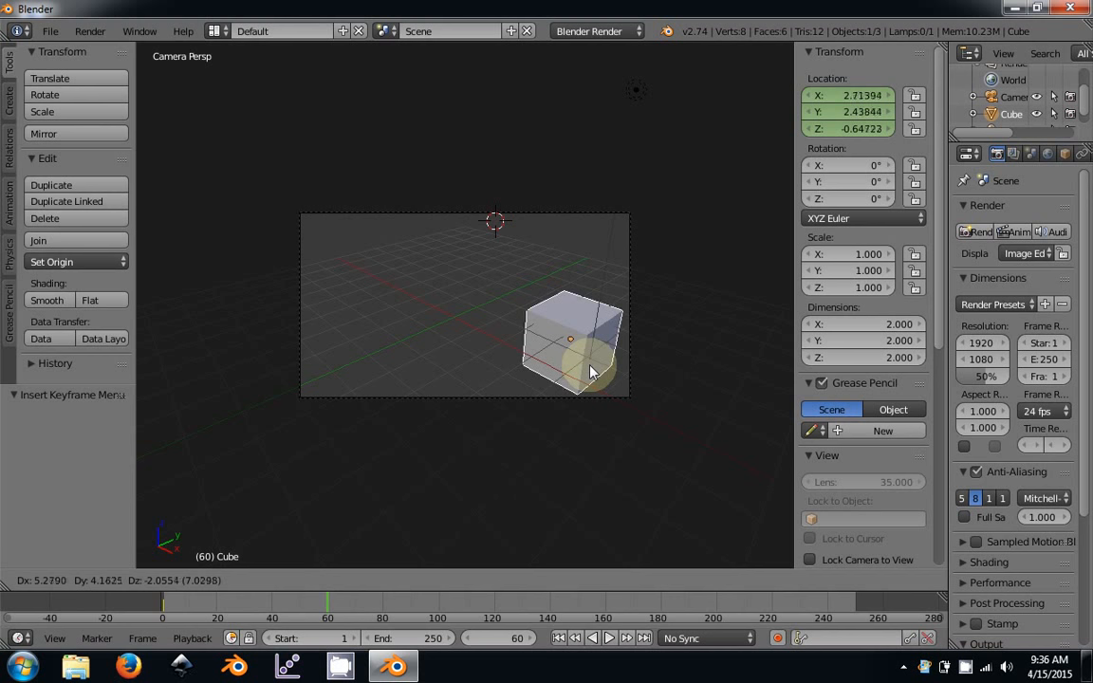
pyautogui.click(589, 367)
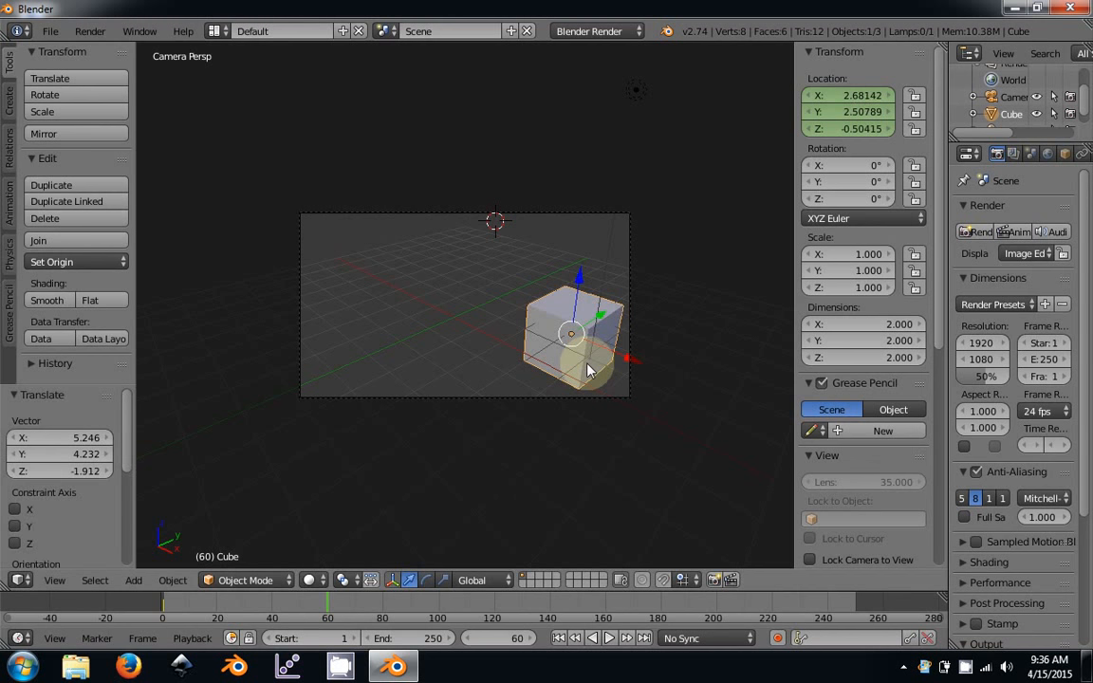
pyautogui.press('i')
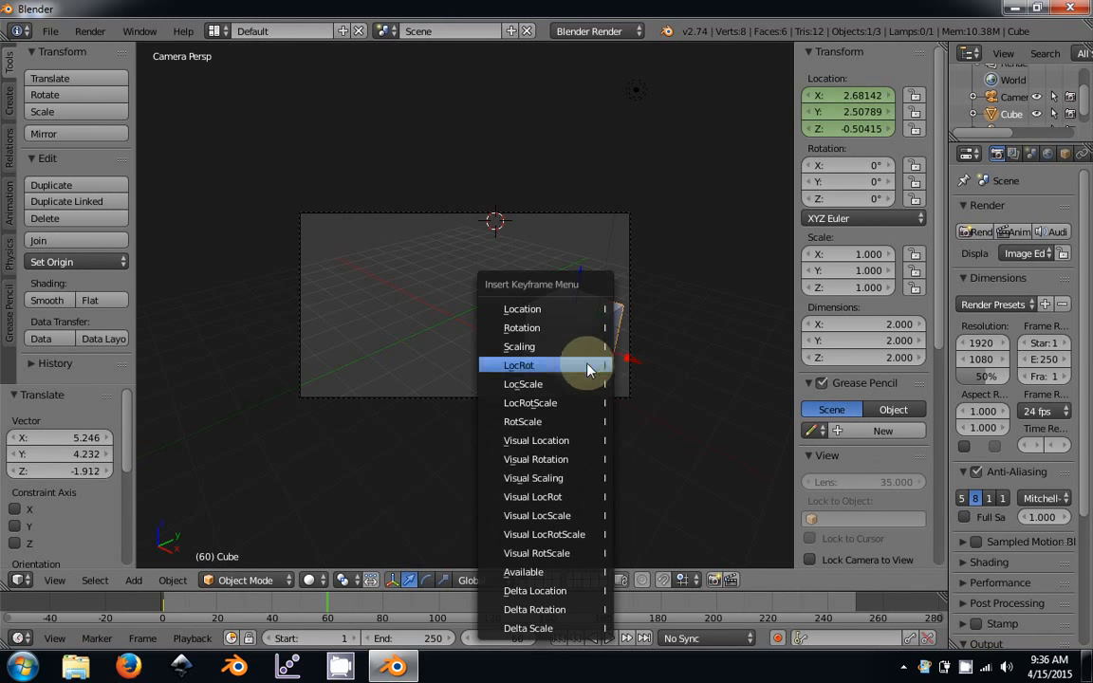
pyautogui.click(573, 311)
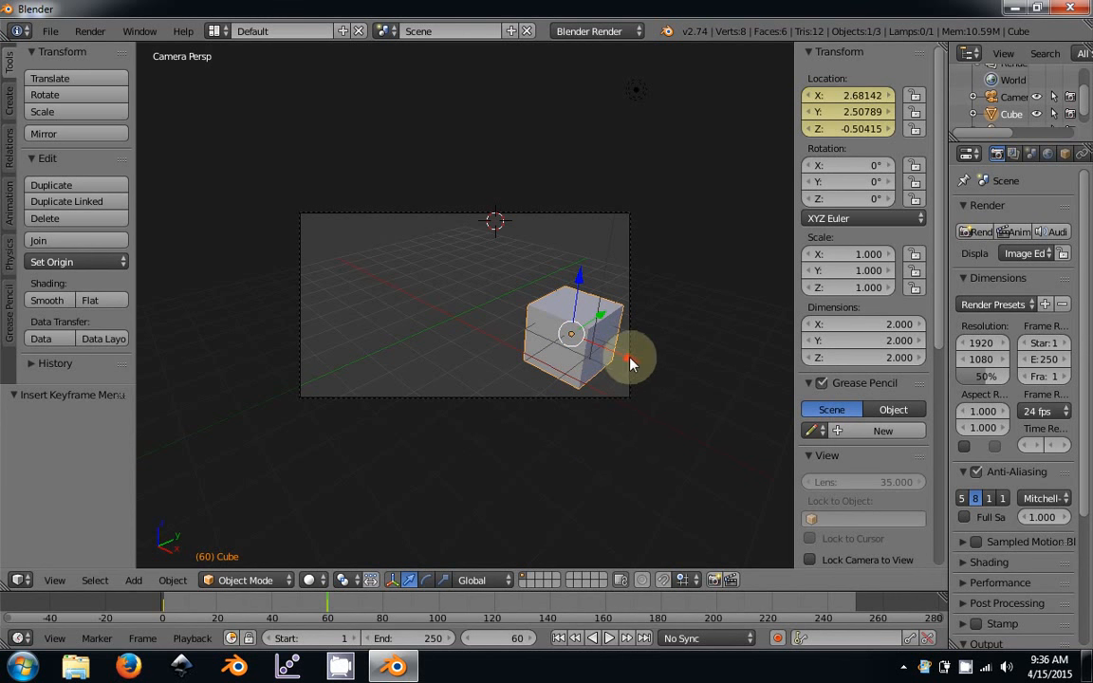
# Play and scrub through the animation to examine the cube's movement between the keyframes at frames 1 and 60.
pyautogui.hotkey('shift', 'alt', 'a')
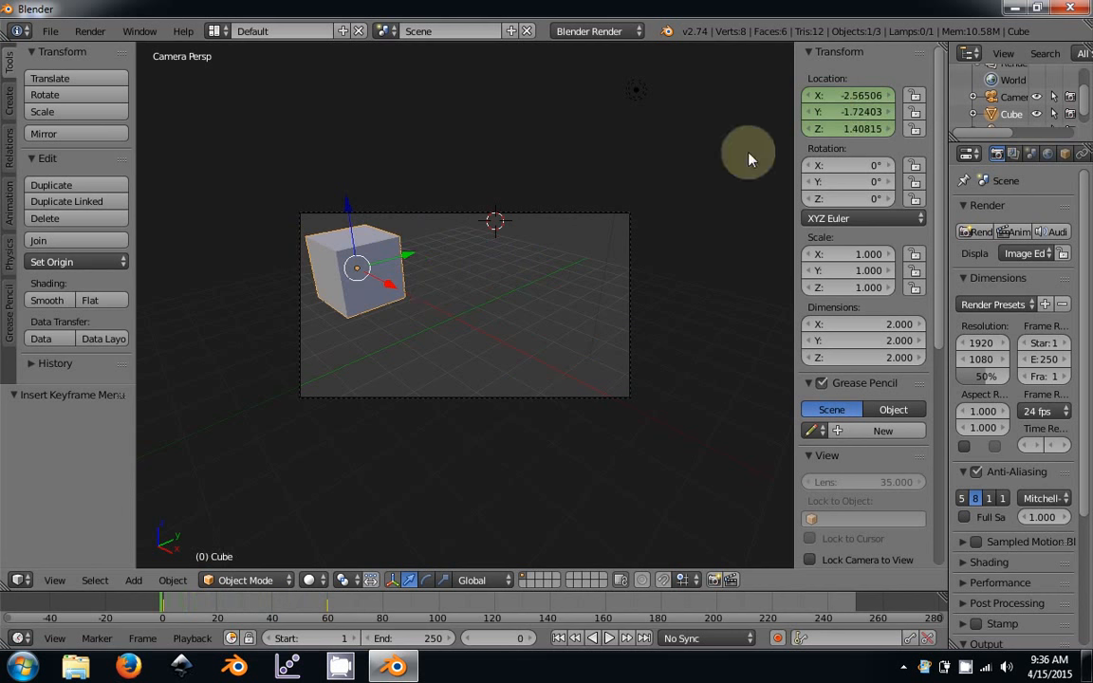
pyautogui.hotkey('alt', 'a')
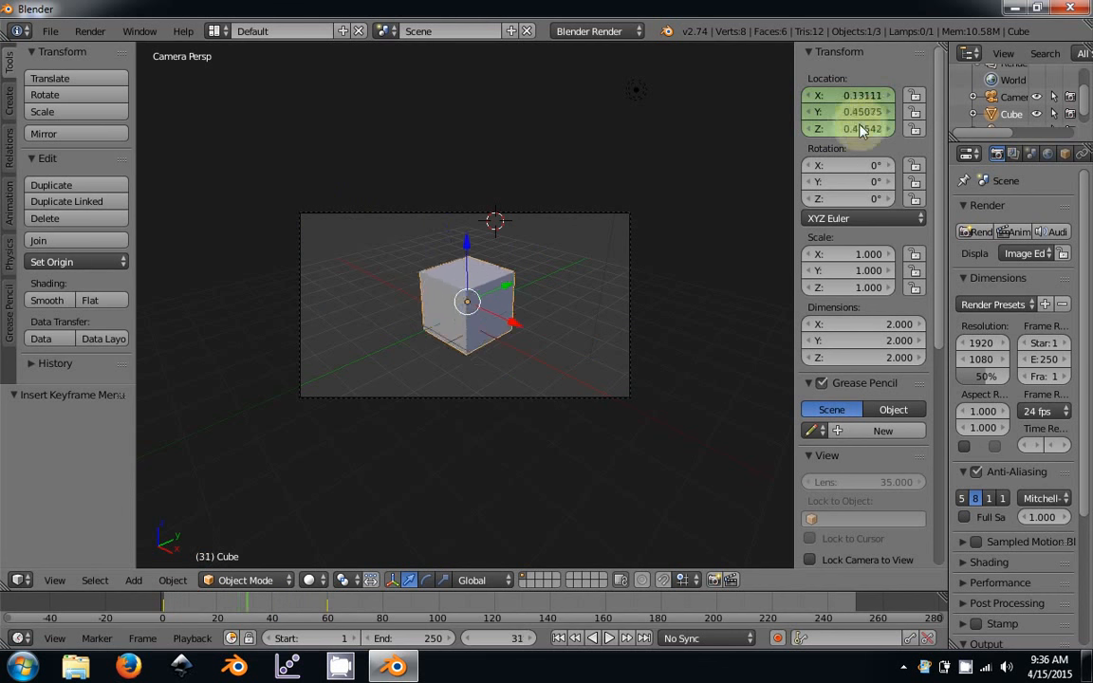
pyautogui.hotkey('alt', 'a')
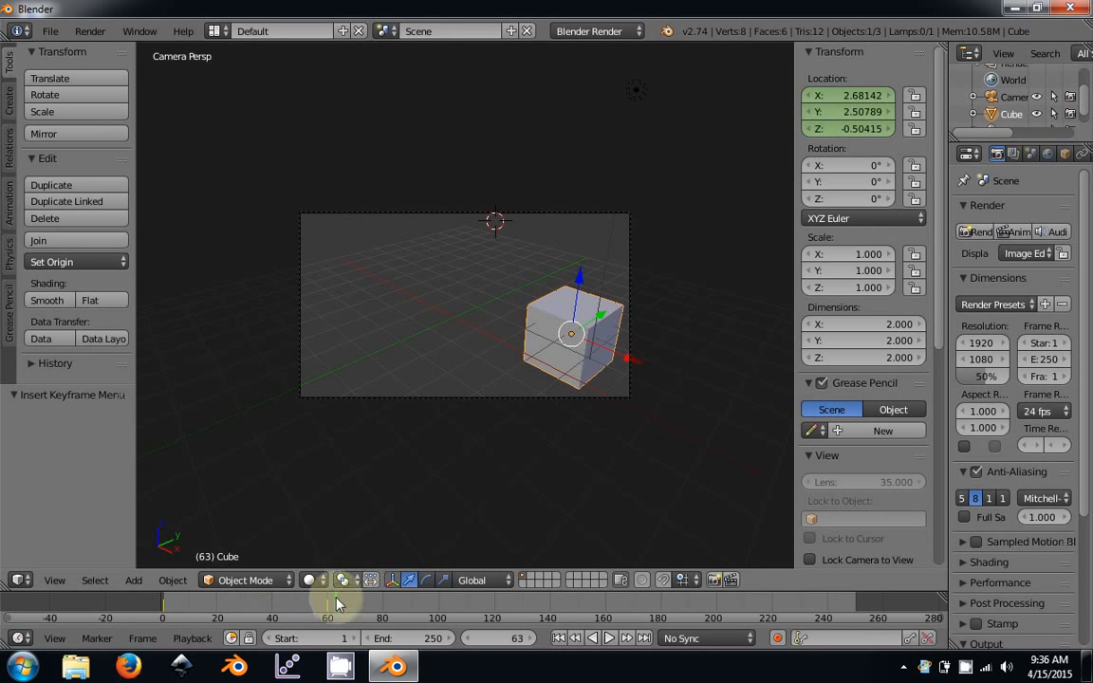
pyautogui.moveTo(305, 612); pyautogui.dragTo(250, 608)
pyautogui.click(557, 637)
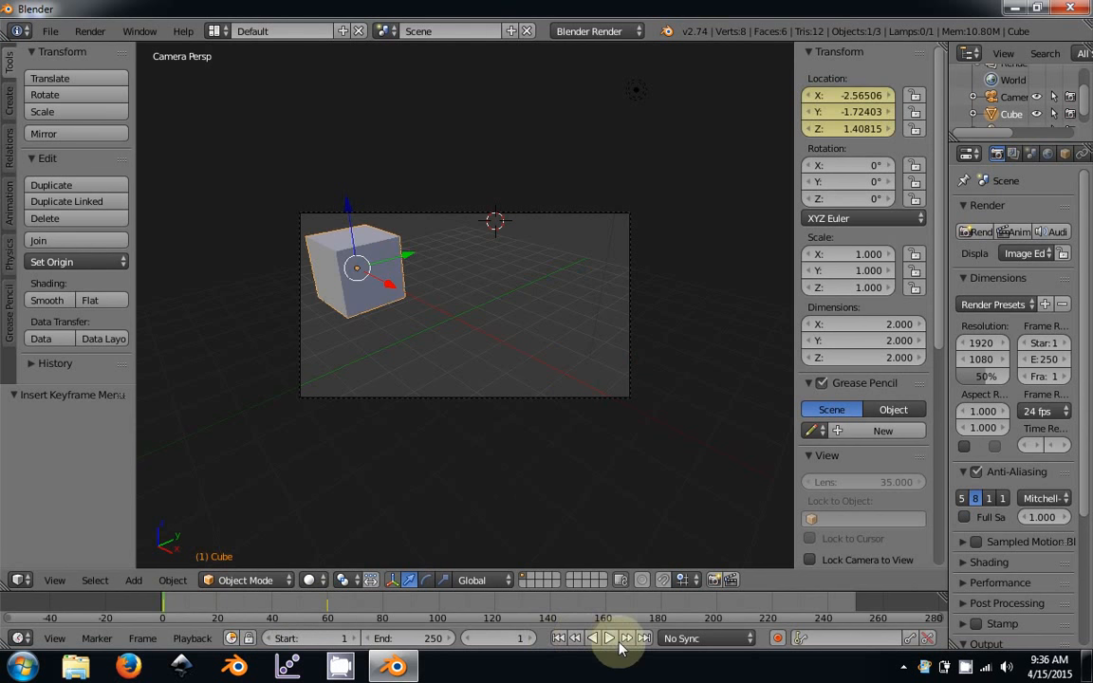
pyautogui.click(610, 638)
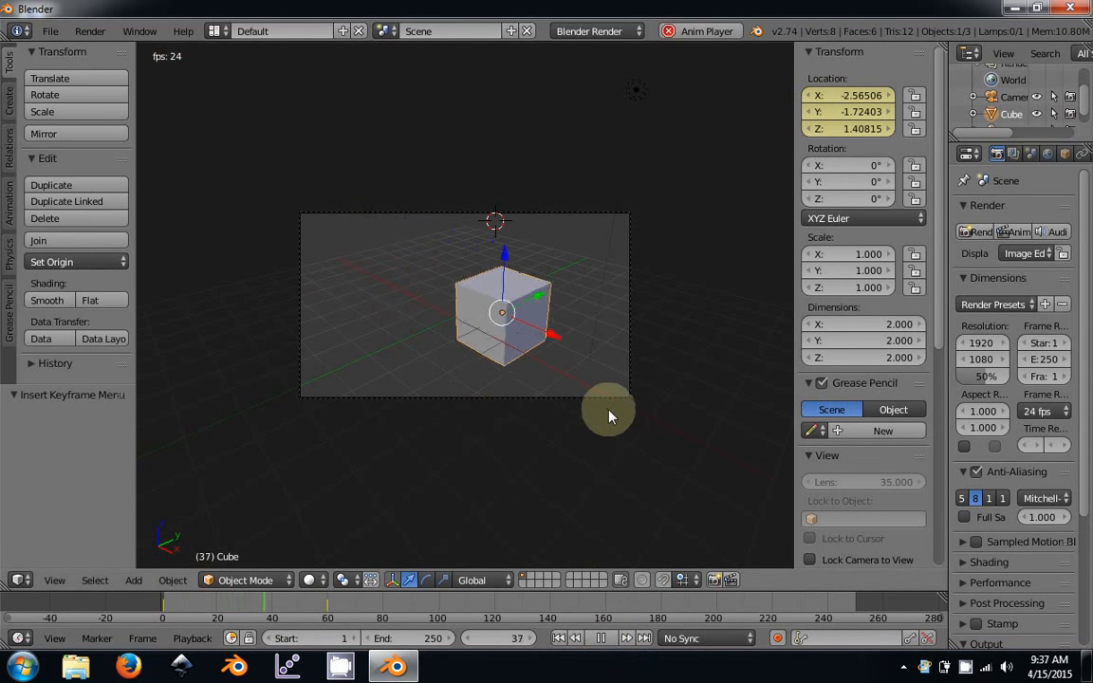
pyautogui.click(602, 638)
# Return to frame 1 and insert a Rotation keyframe for the cube.
pyautogui.click(558, 637)
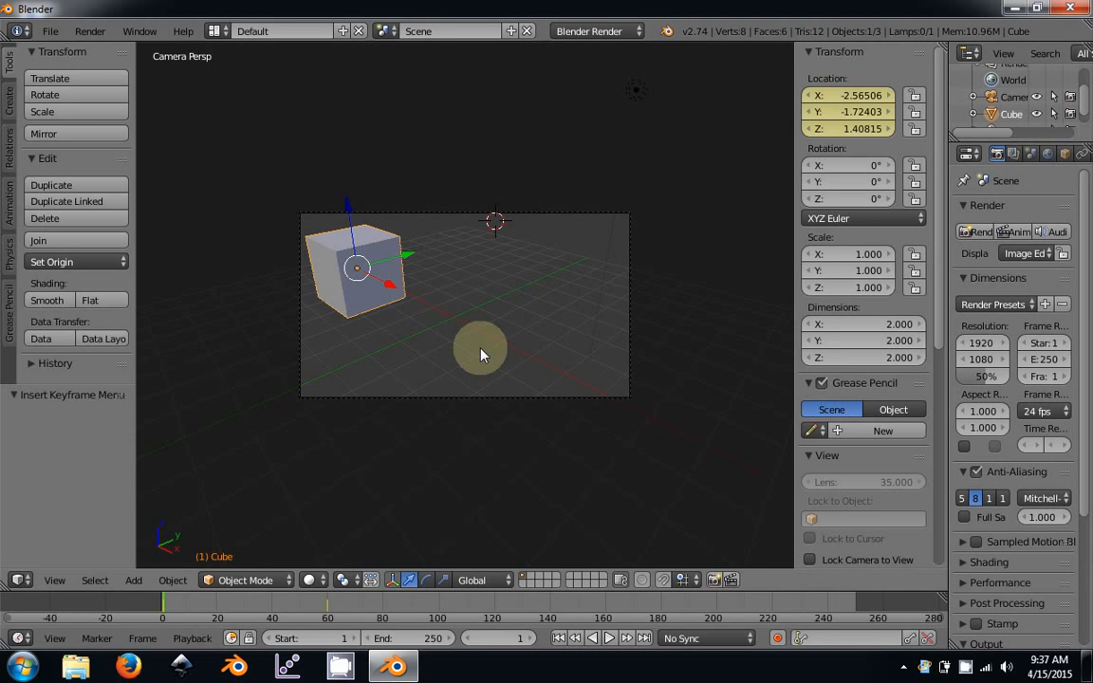
pyautogui.press('i')
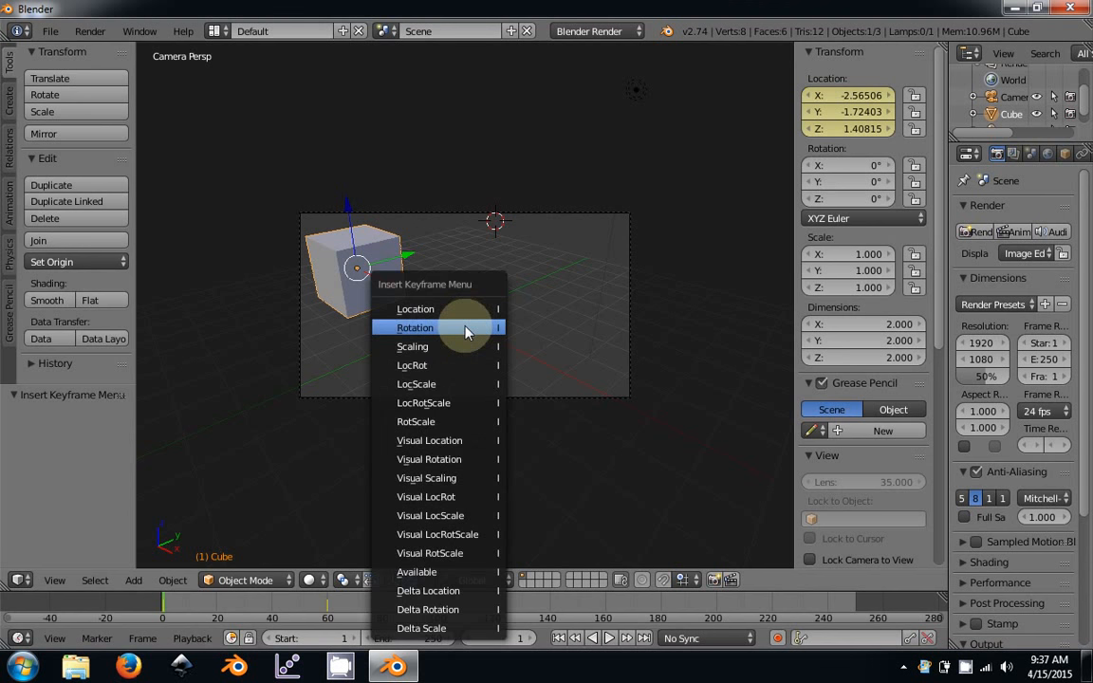
pyautogui.click(466, 331)
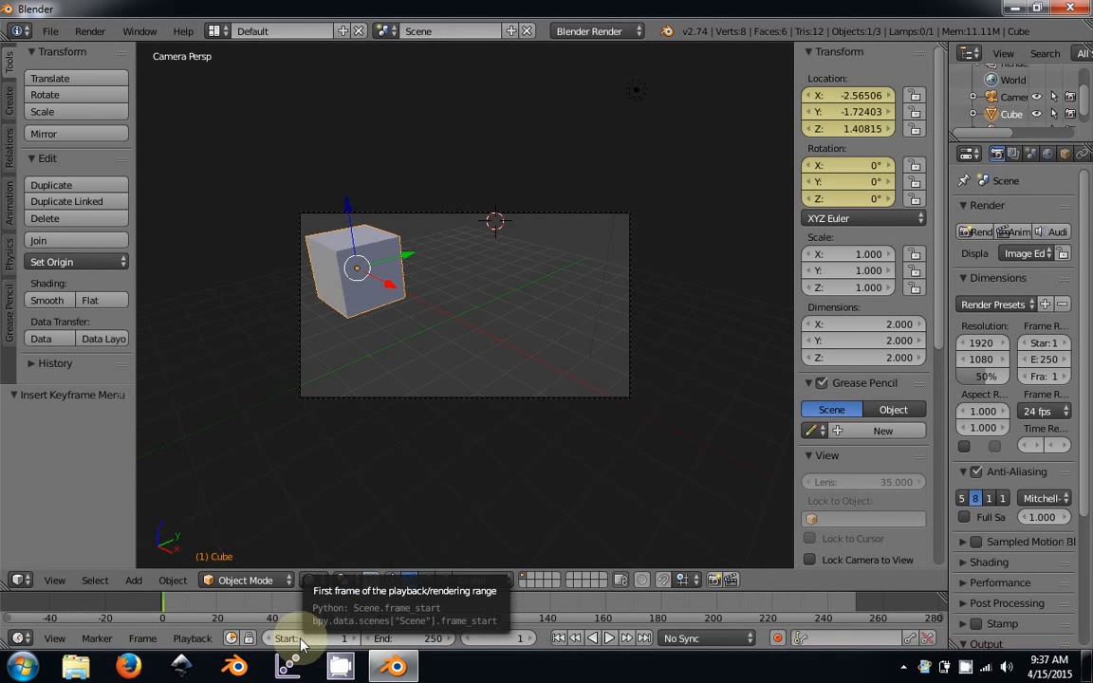
# Try shifting the animation's frame range to start at 193 and end at 494.
pyautogui.moveTo(287, 639); pyautogui.dragTo(584, 625)
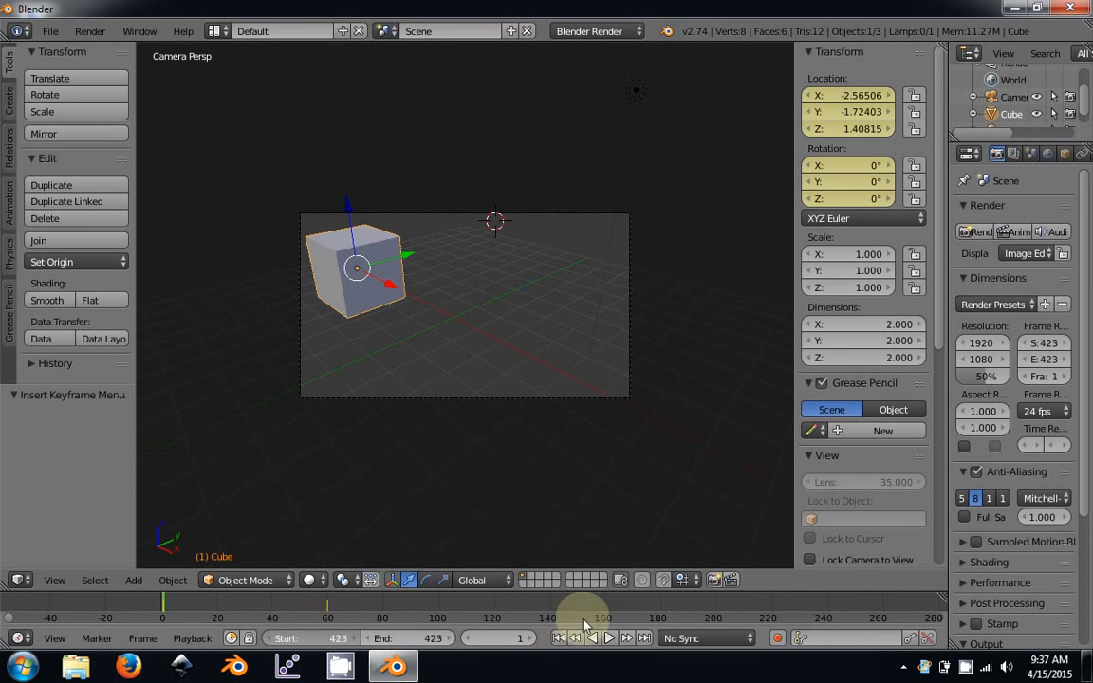
pyautogui.moveTo(459, 628); pyautogui.dragTo(369, 641)
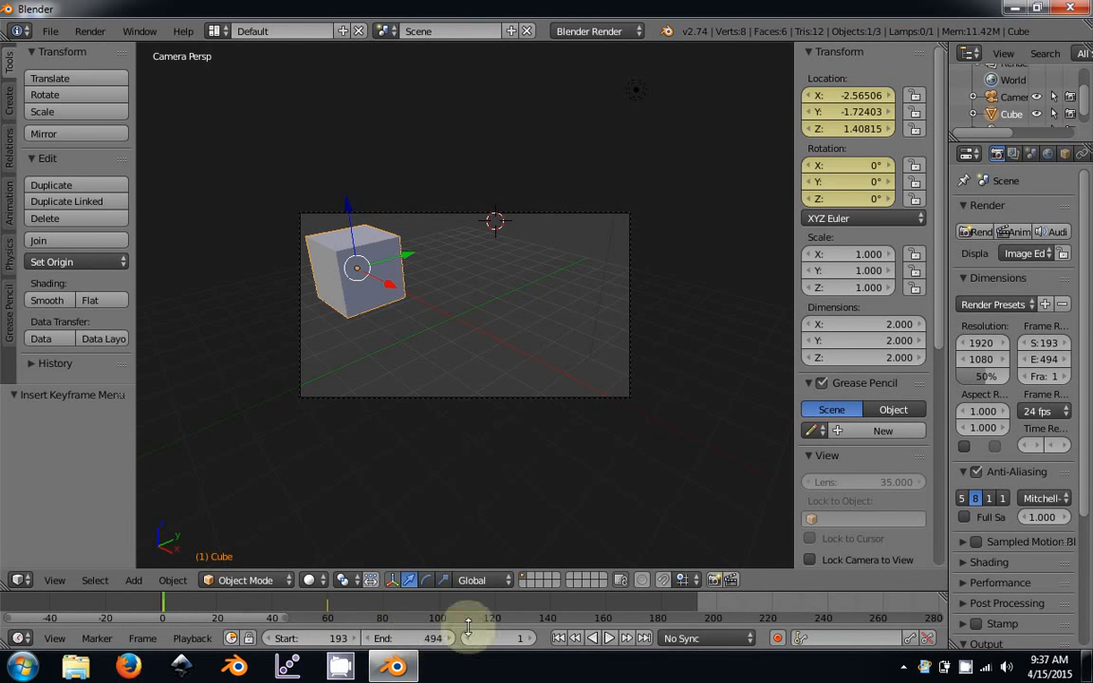
pyautogui.scroll(-1, 717, 608)
pyautogui.scroll(-6, 714, 607)
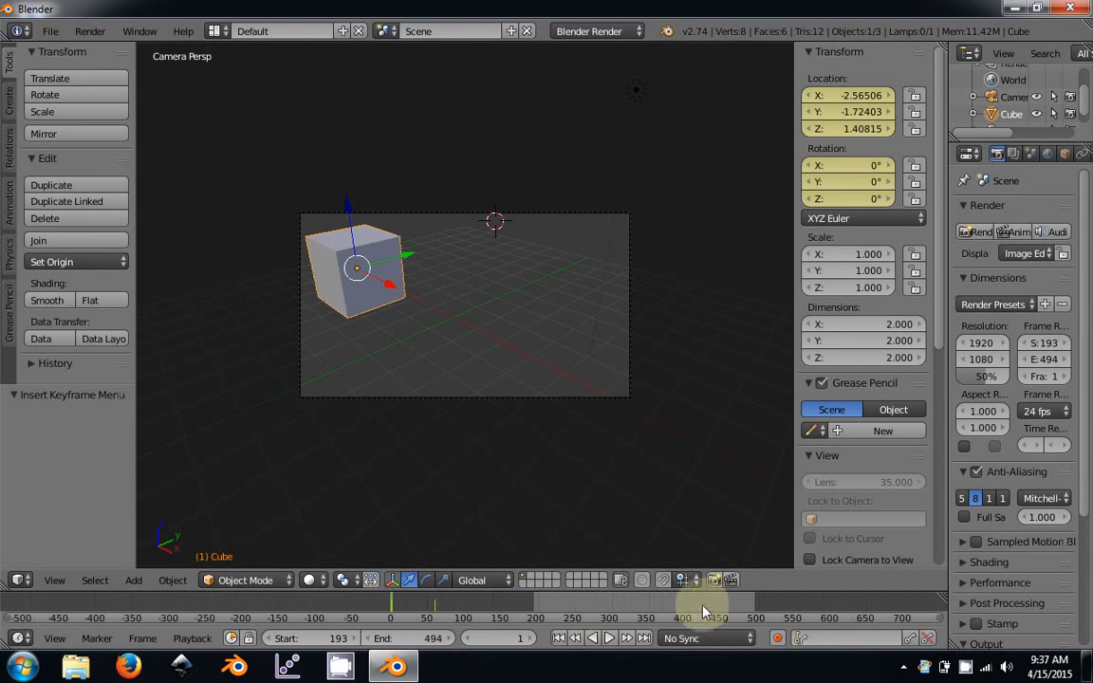
# Set the animation's frame range to start at 1 and end at 60, and preview its playback.
pyautogui.moveTo(311, 638)
pyautogui.mouseDown()
pyautogui.moveTo(691, 636)
pyautogui.moveTo(668, 651)
pyautogui.moveTo(550, 639)
pyautogui.moveTo(331, 642)
pyautogui.mouseUp()
pyautogui.write('1')
pyautogui.press('Return')
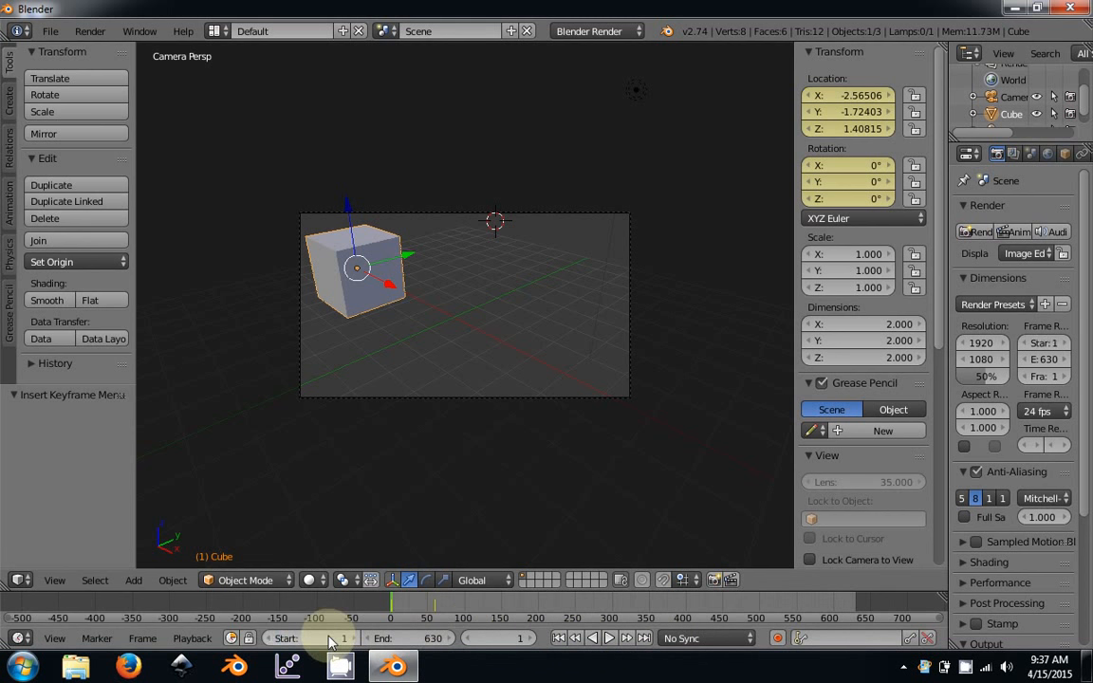
pyautogui.click(399, 639)
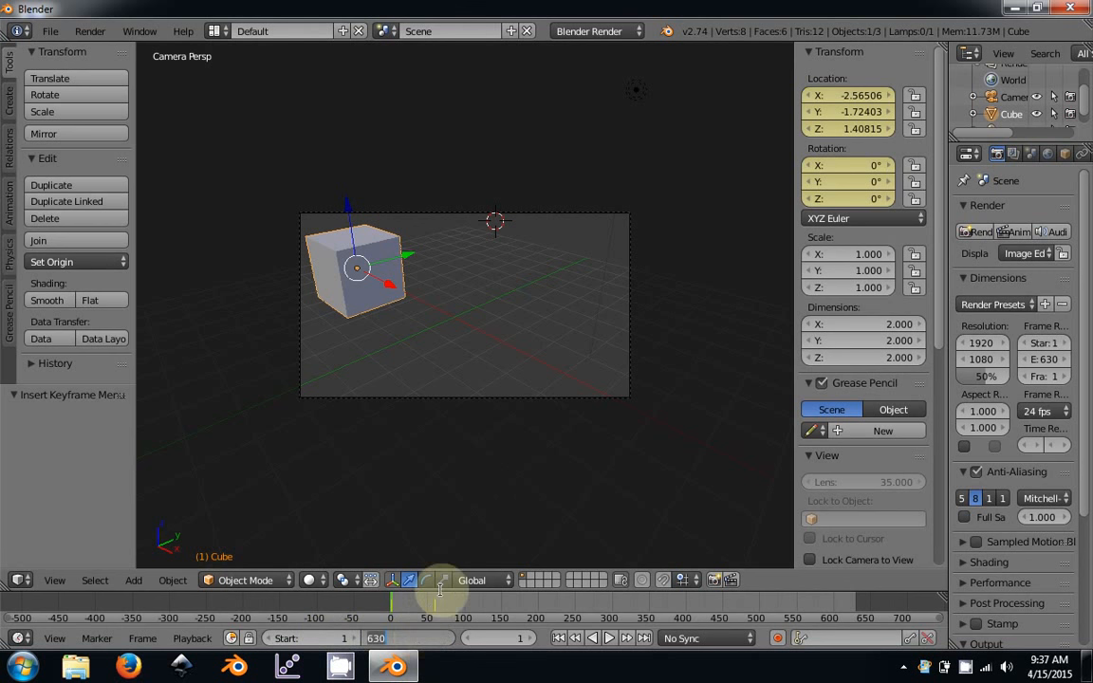
pyautogui.write('60')
pyautogui.press('Return')
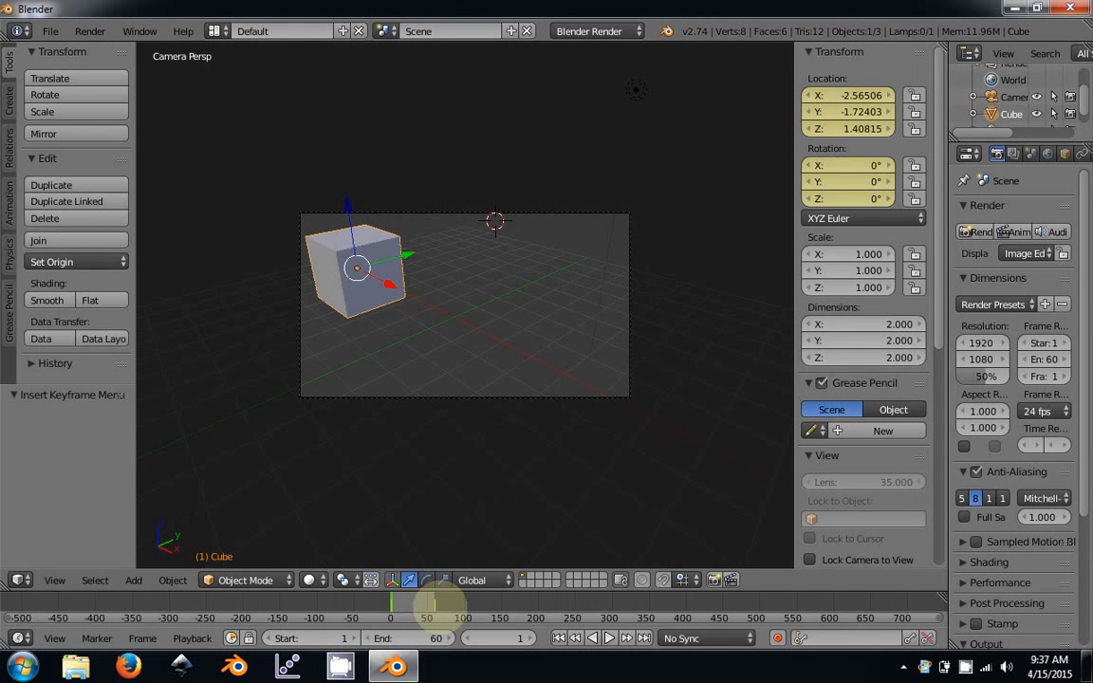
pyautogui.click(611, 639)
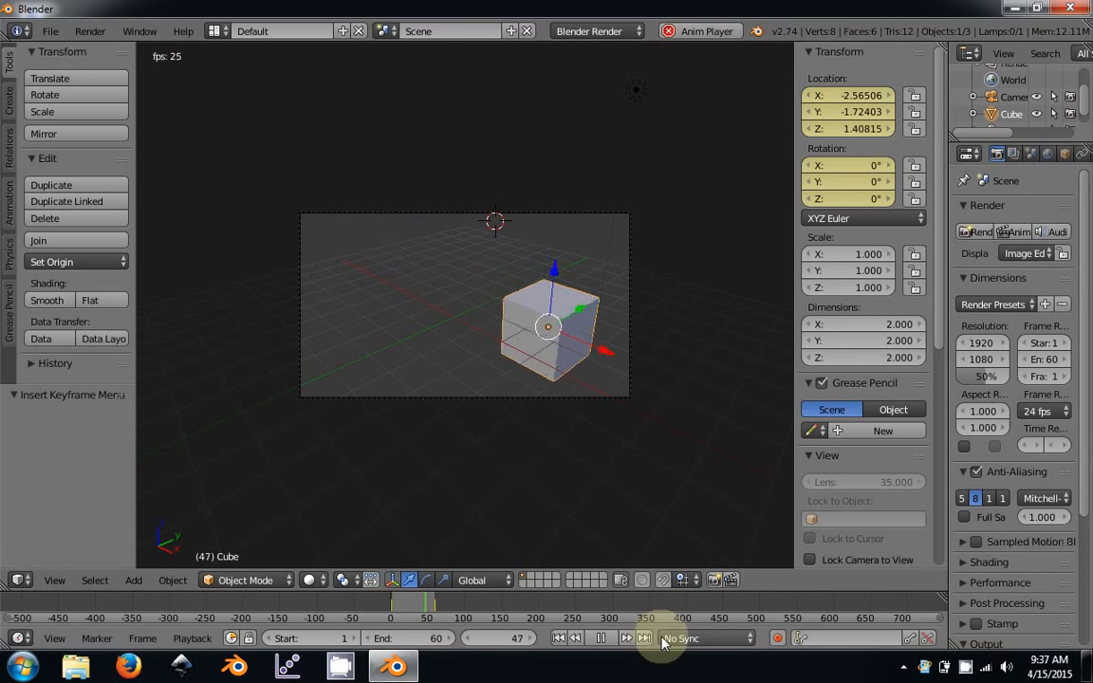
pyautogui.click(604, 639)
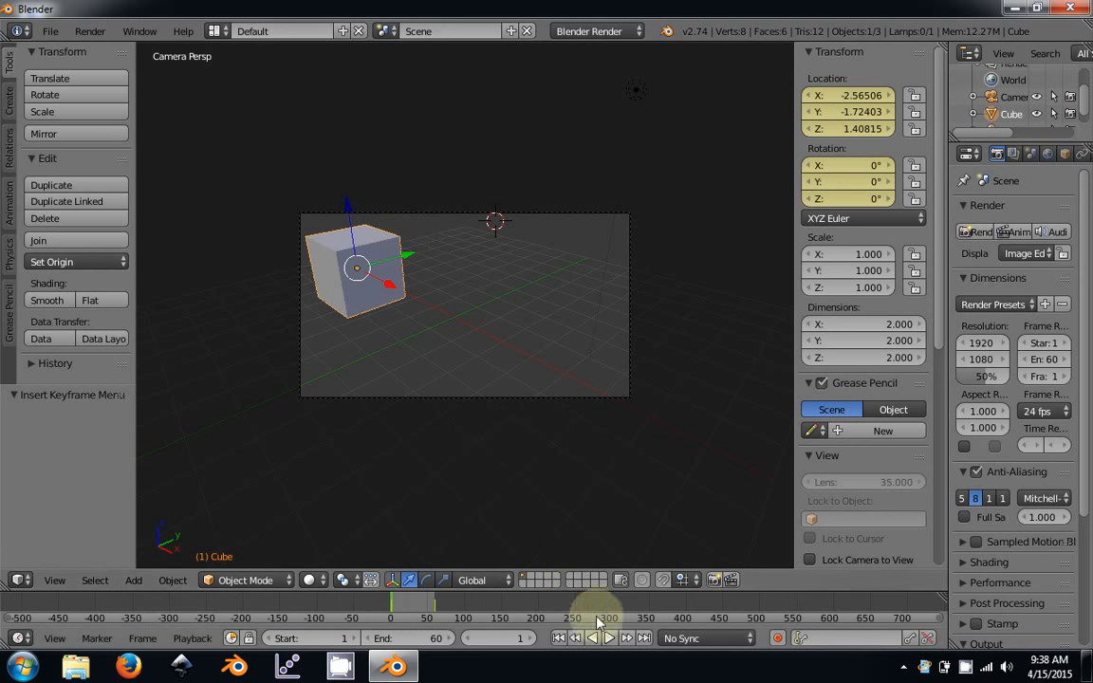
# At the last frame of the range, rotate the cube freely by about -817°.
pyautogui.click(645, 643)
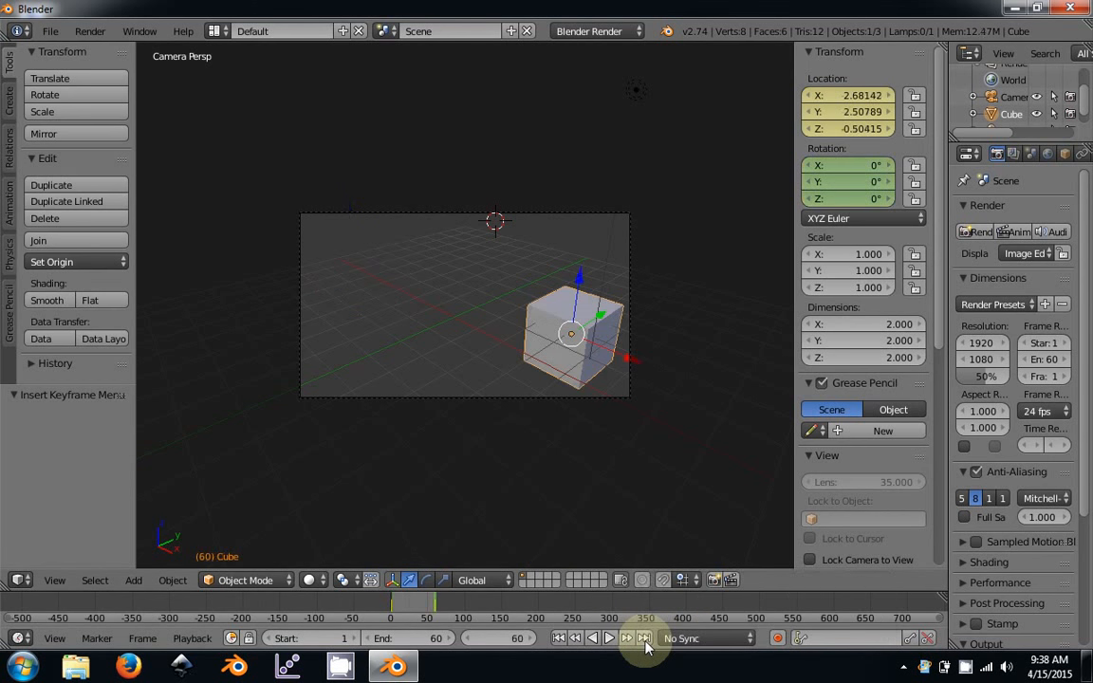
pyautogui.press('r')
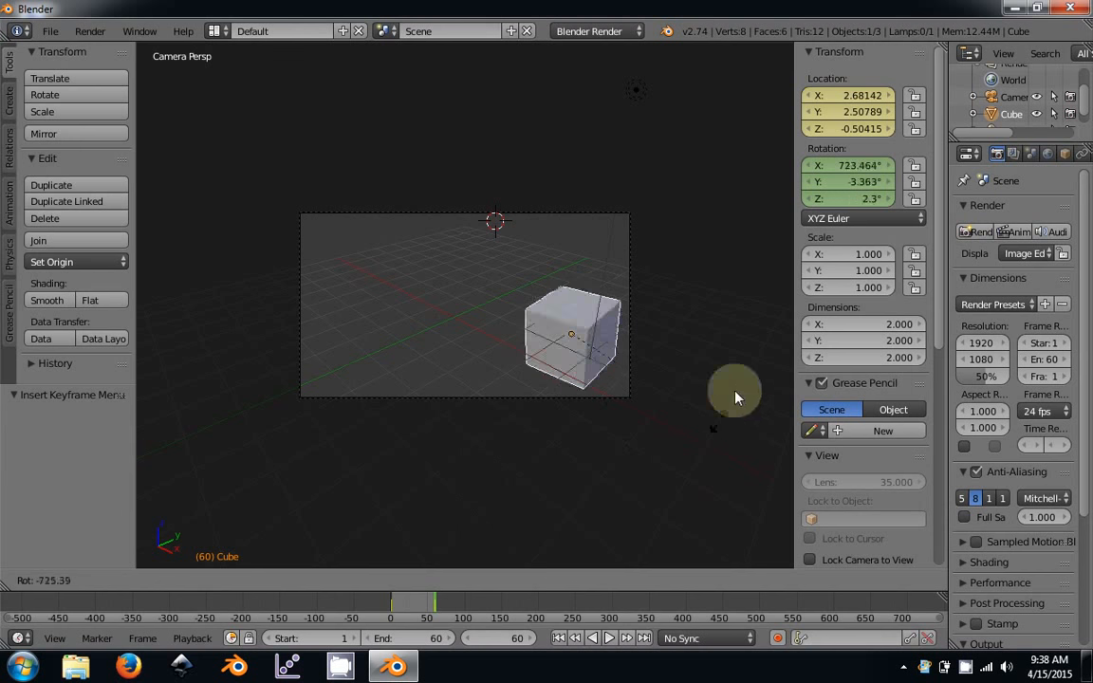
pyautogui.click(690, 154)
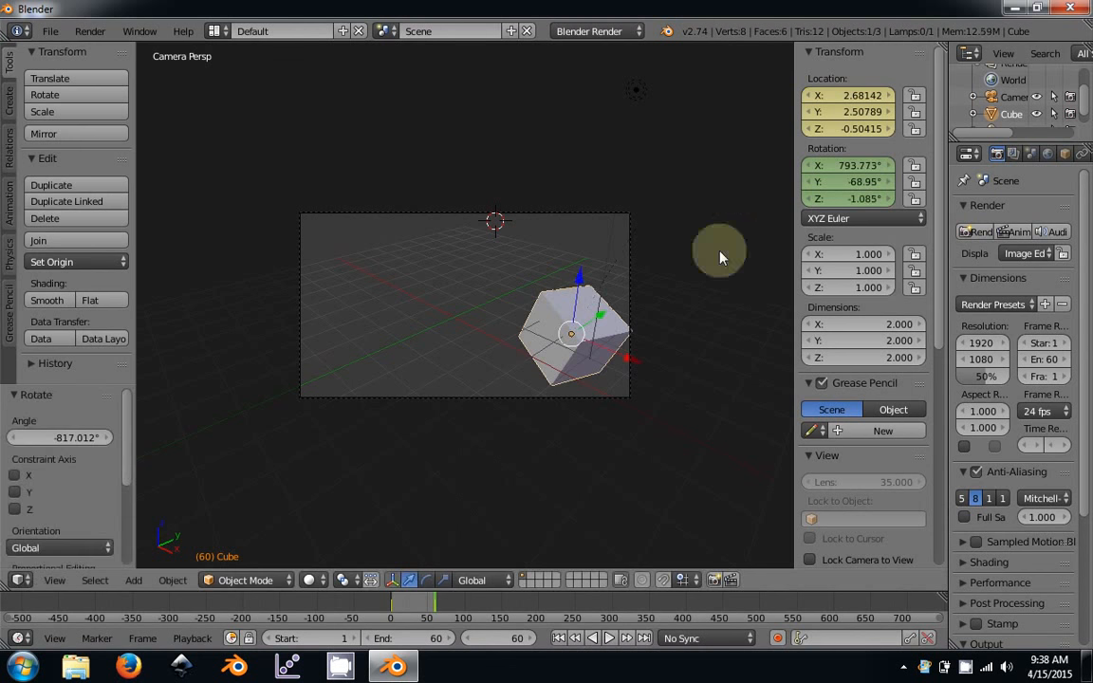
# Move the rotated cube slightly inward to about 2.381, 2.242, -0.428 and insert a LocRot keyframe at frame 60.
pyautogui.press('g')
pyautogui.click(664, 417)
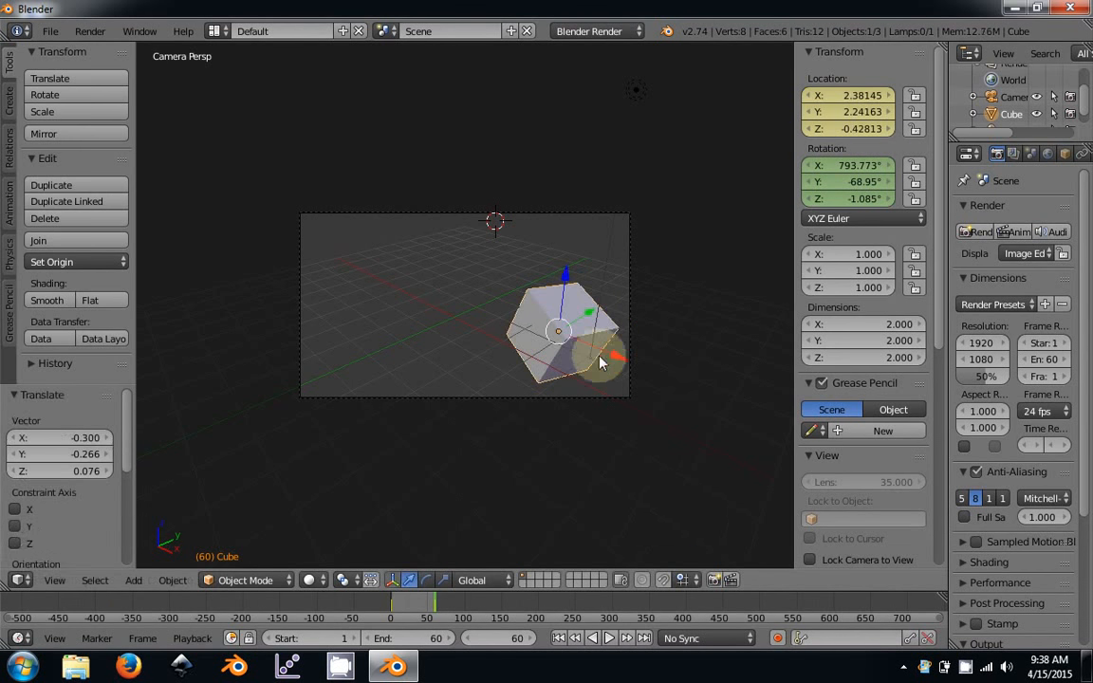
pyautogui.press('i')
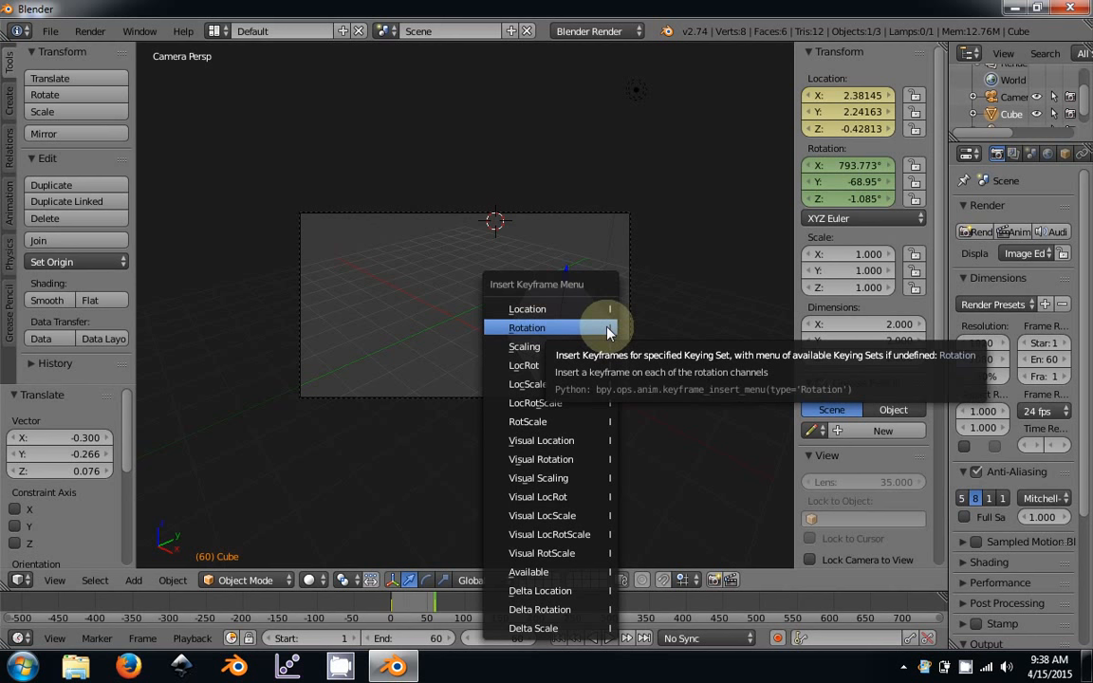
pyautogui.click(521, 368)
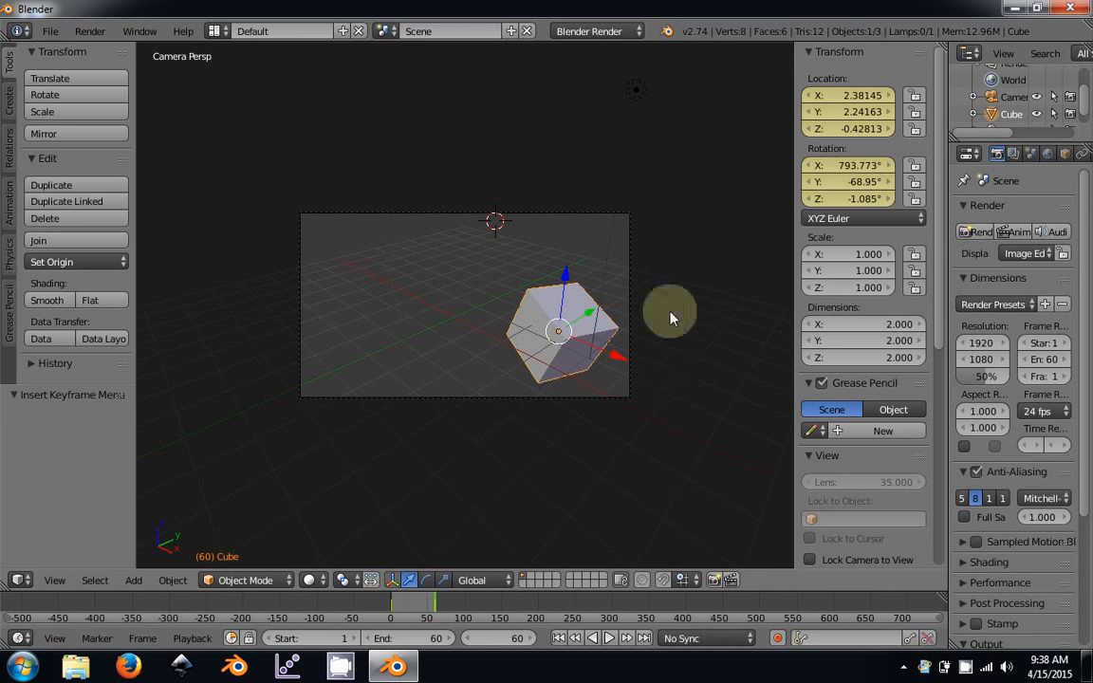
# Play the animation from the first frame to check the cube's combined movement and rotation.
pyautogui.click(559, 639)
pyautogui.click(609, 638)
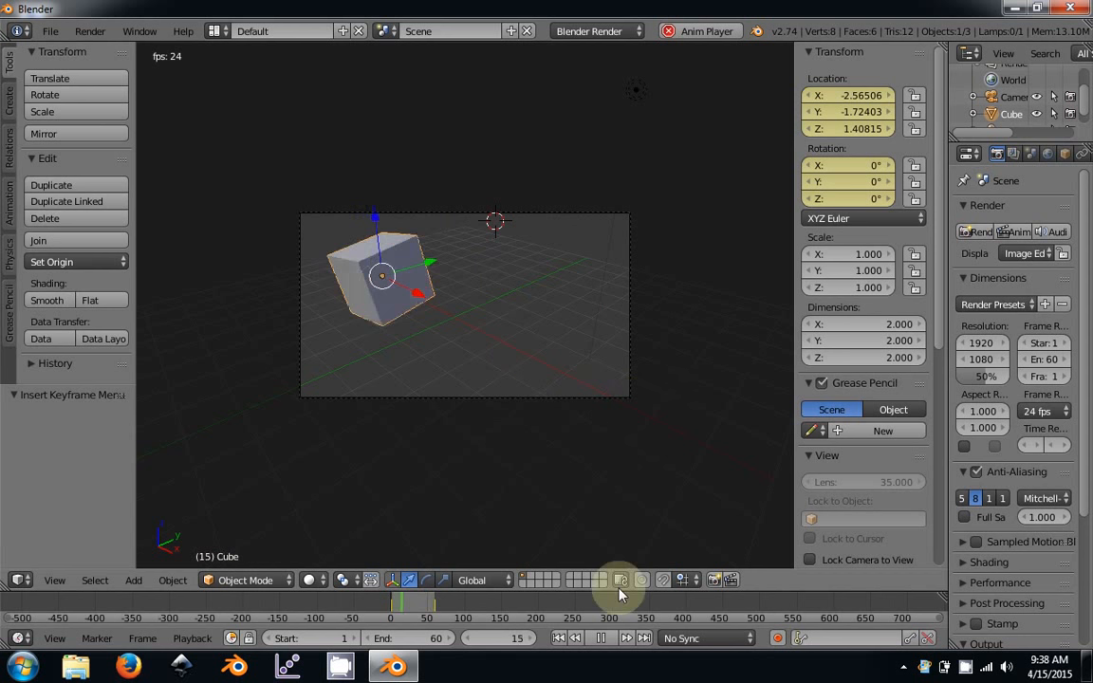
pyautogui.click(600, 638)
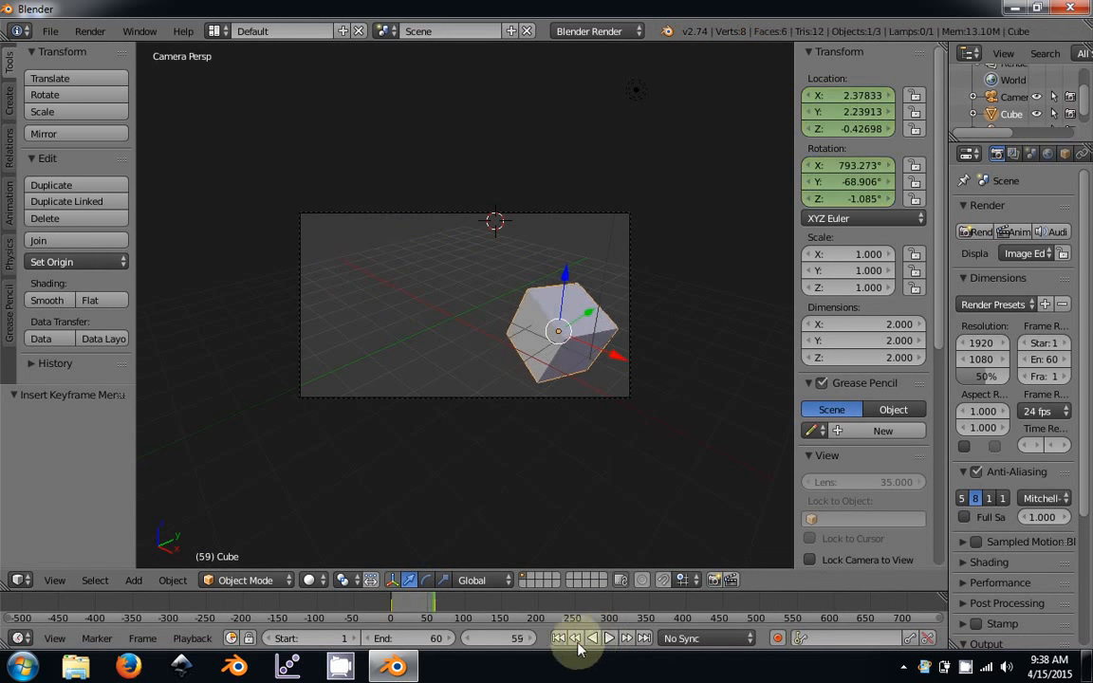
# Return to frame 1 and insert a Scaling keyframe for the cube.
pyautogui.click(559, 639)
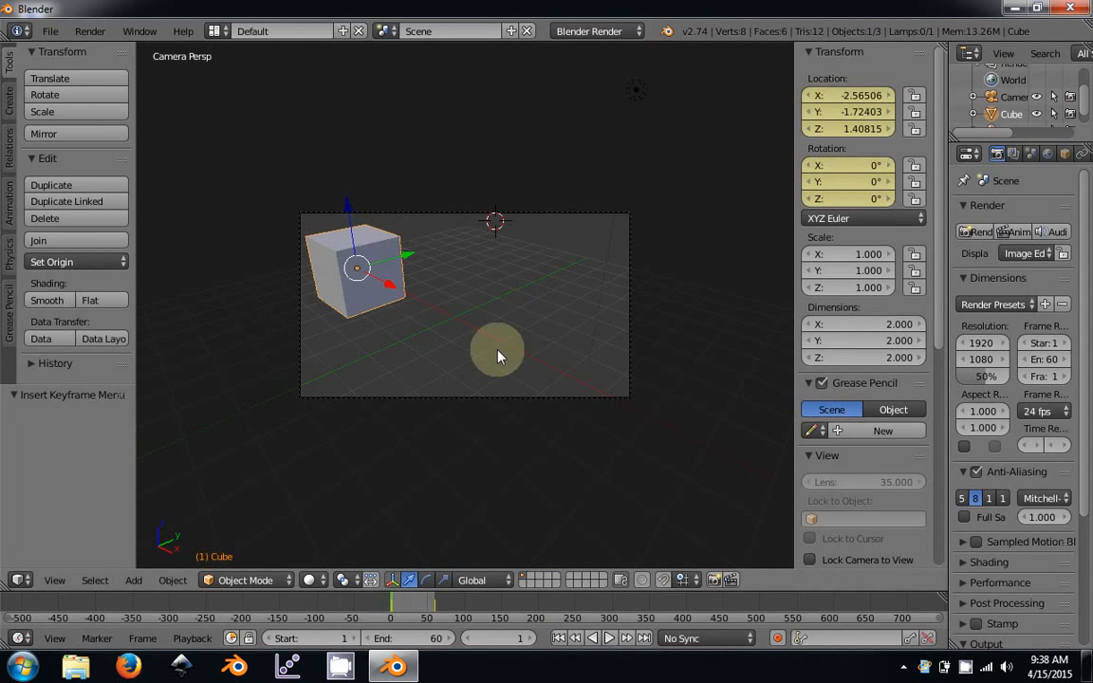
pyautogui.press('i')
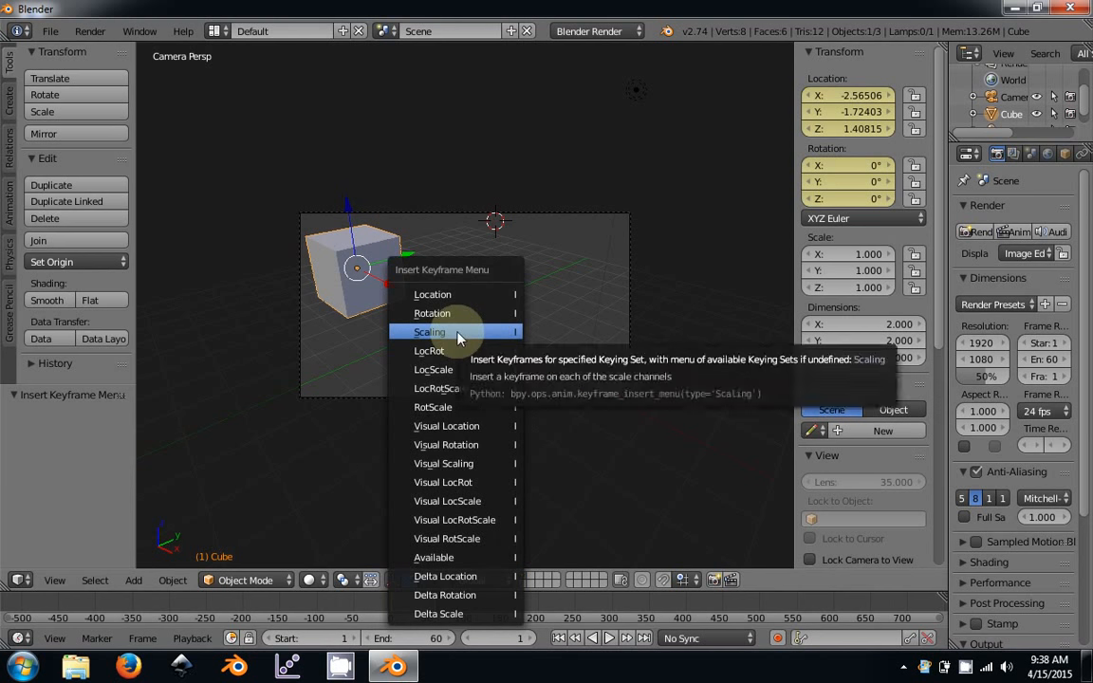
pyautogui.click(458, 334)
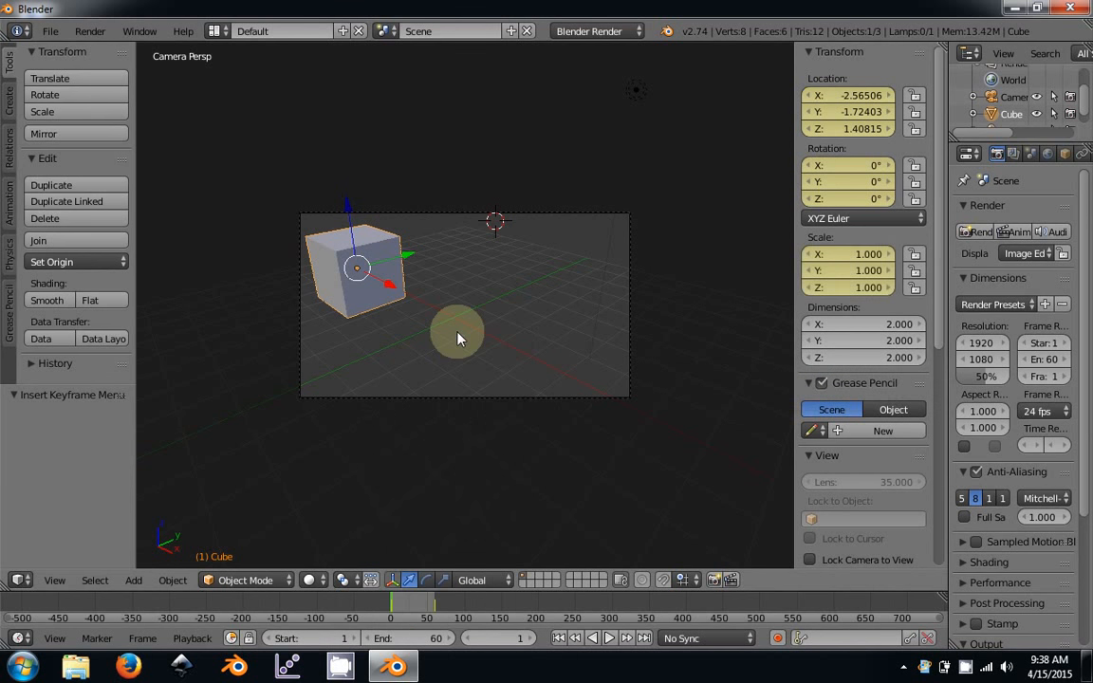
# Insert a Scaling keyframe for the cube at frame 60 and play the animation from the first frame.
pyautogui.click(645, 638)
pyautogui.press('i')
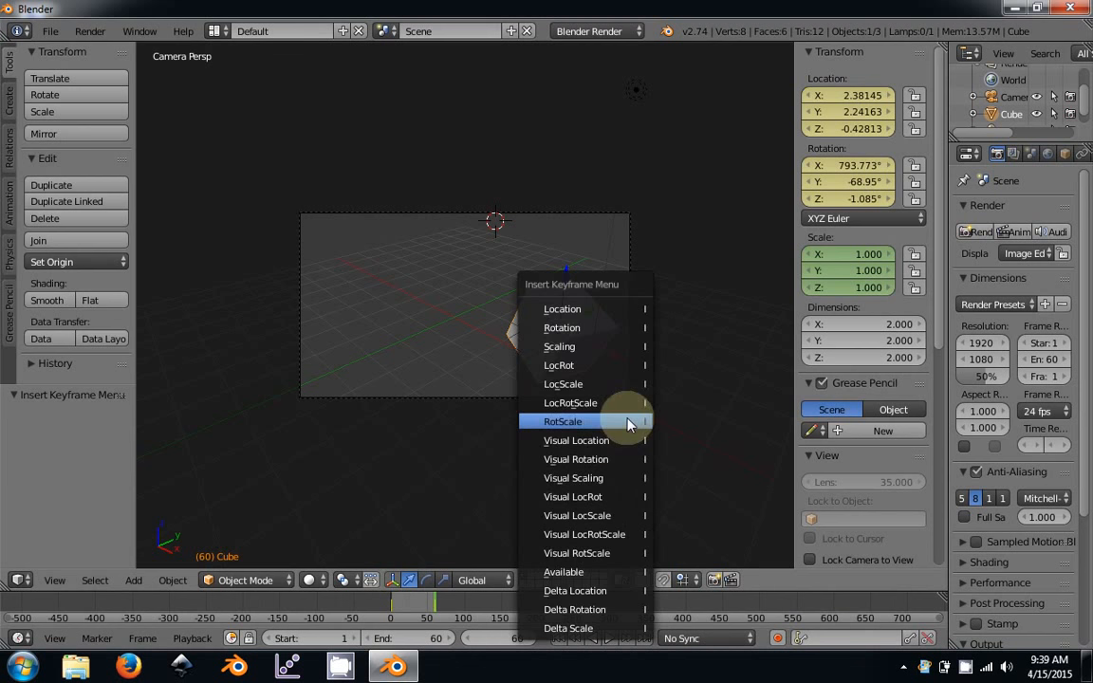
pyautogui.click(598, 356)
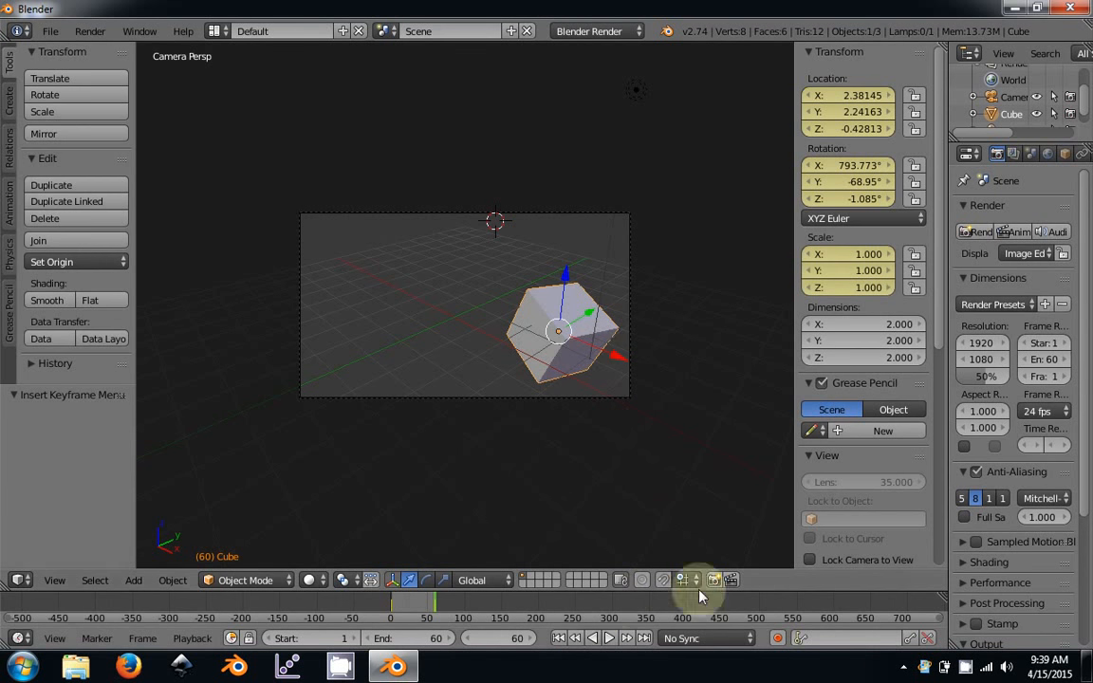
pyautogui.click(559, 638)
pyautogui.click(612, 638)
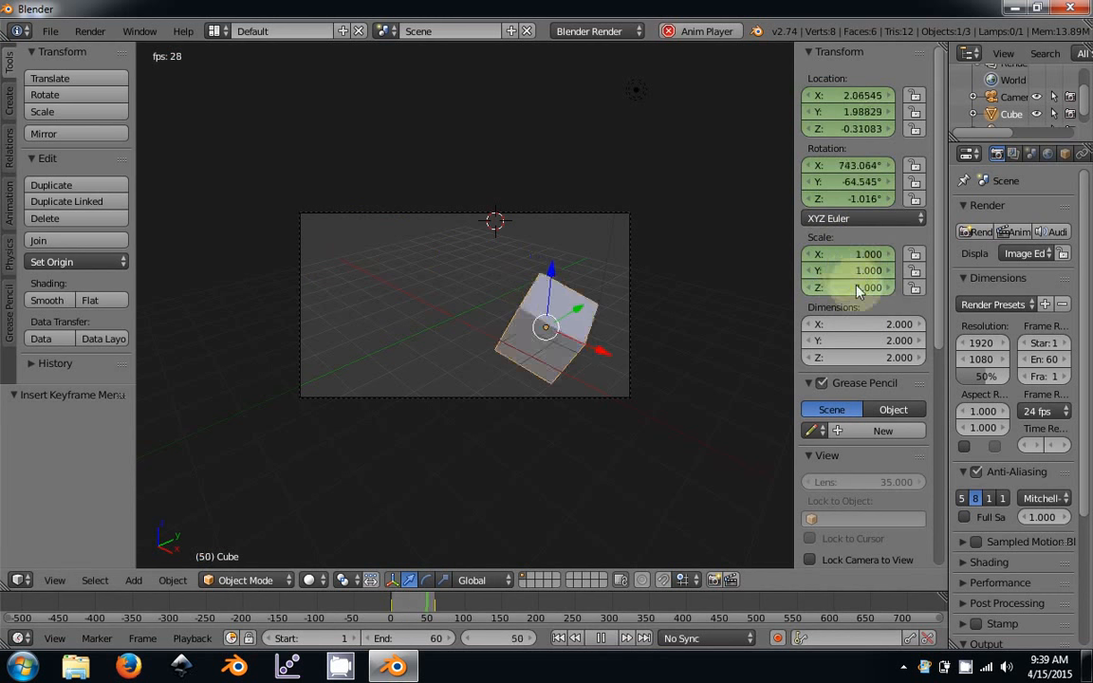
# At frame 30, scale the cube down to about 0.183 and insert a Scaling keyframe.
pyautogui.click(601, 639)
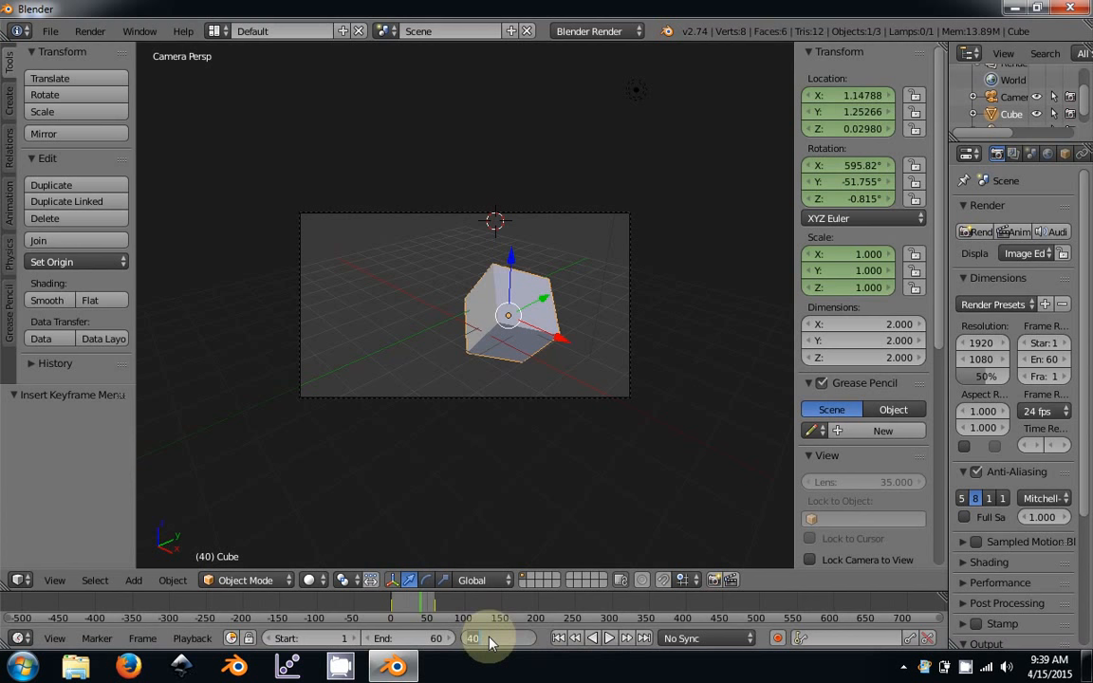
pyautogui.write('30')
pyautogui.press('Return')
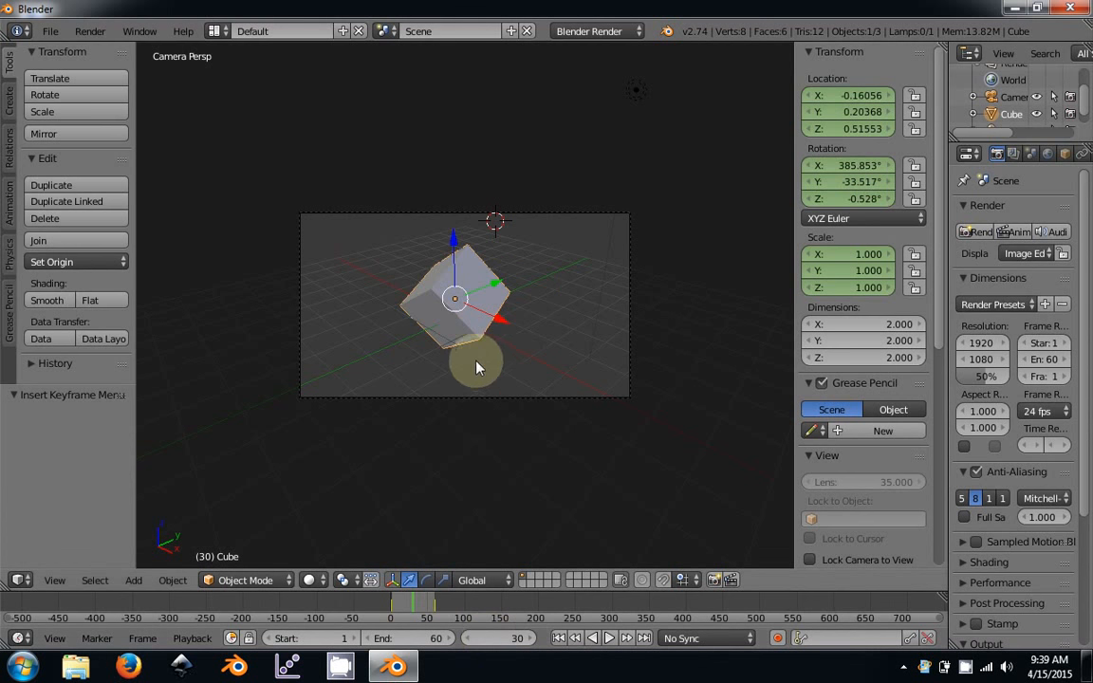
pyautogui.press('s')
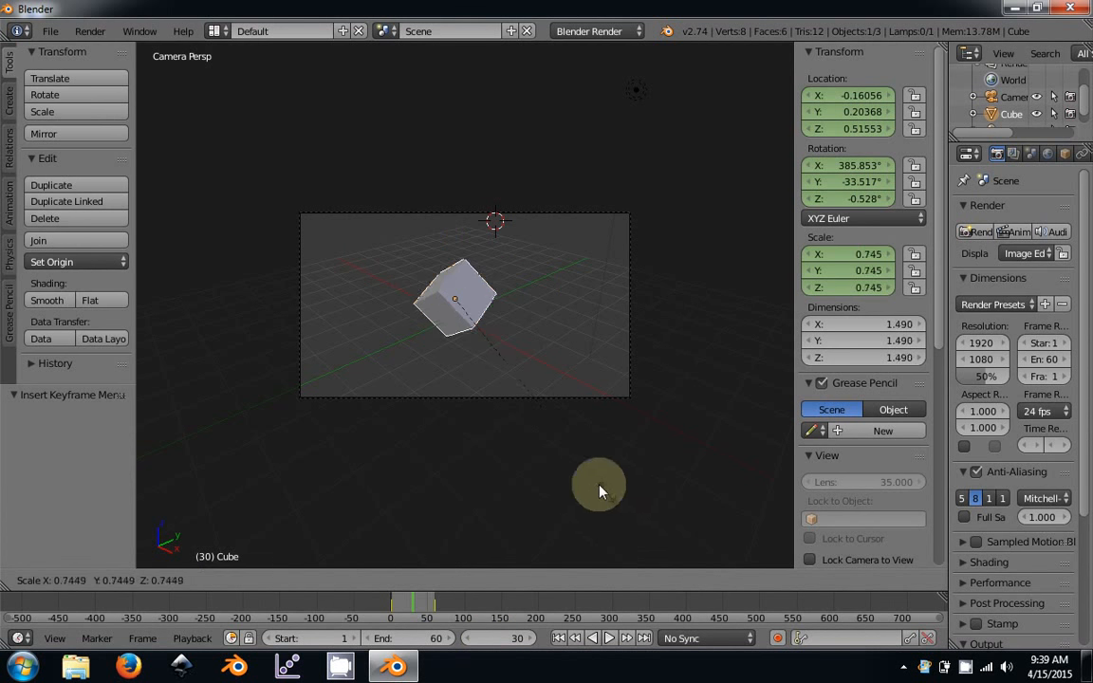
pyautogui.click(481, 361)
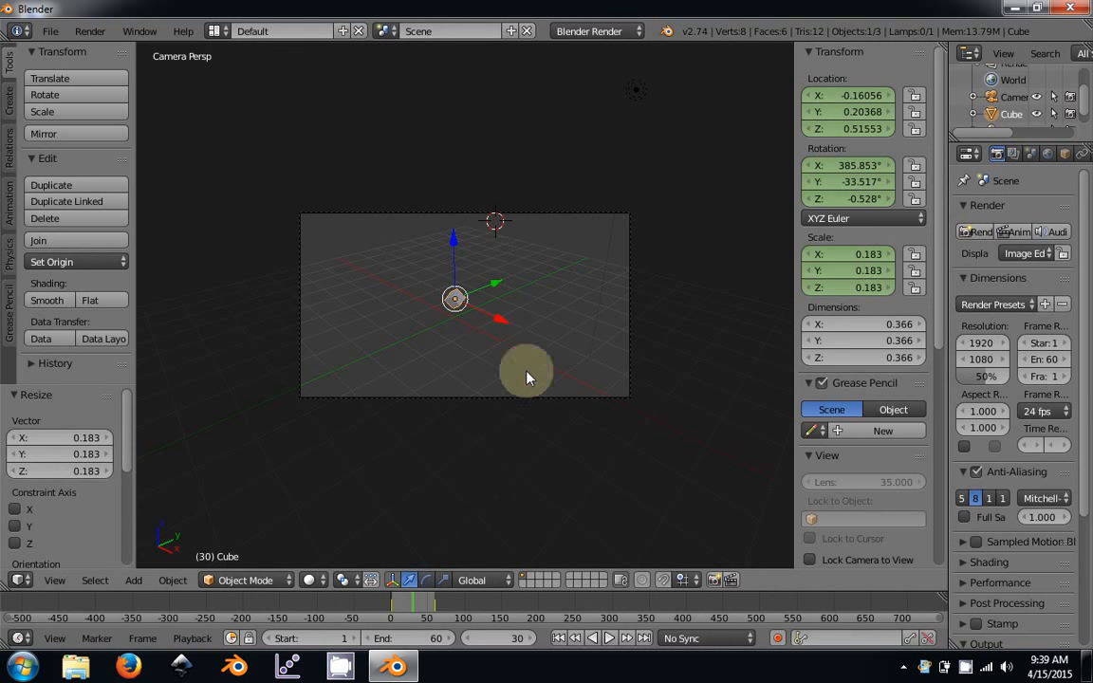
pyautogui.press('i')
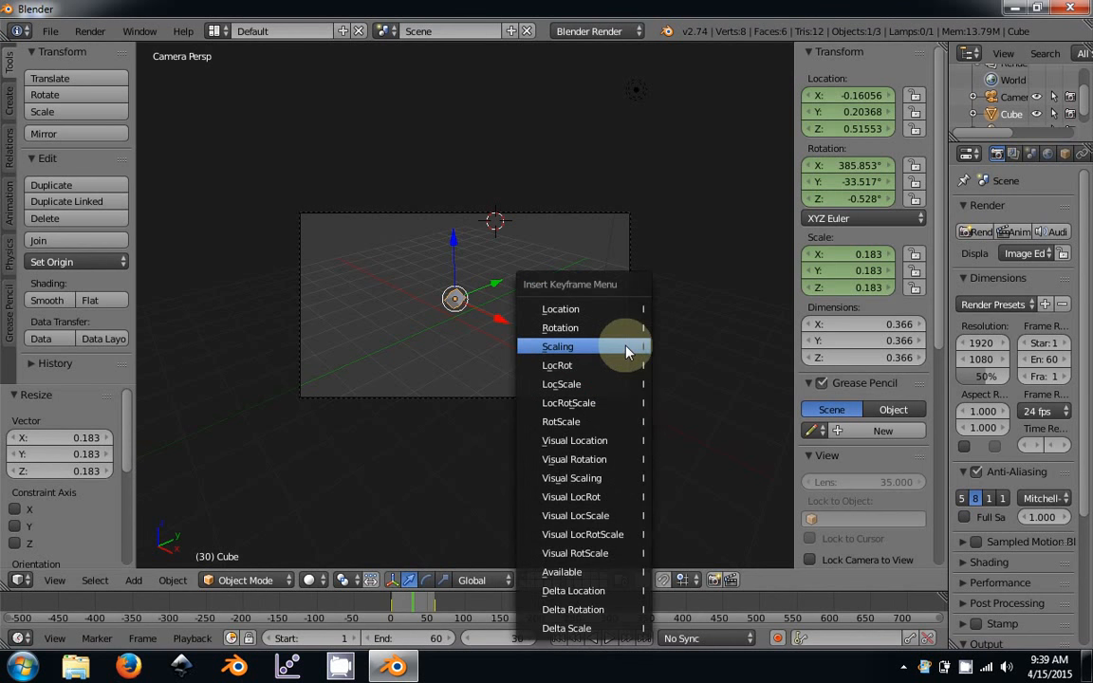
pyautogui.click(559, 348)
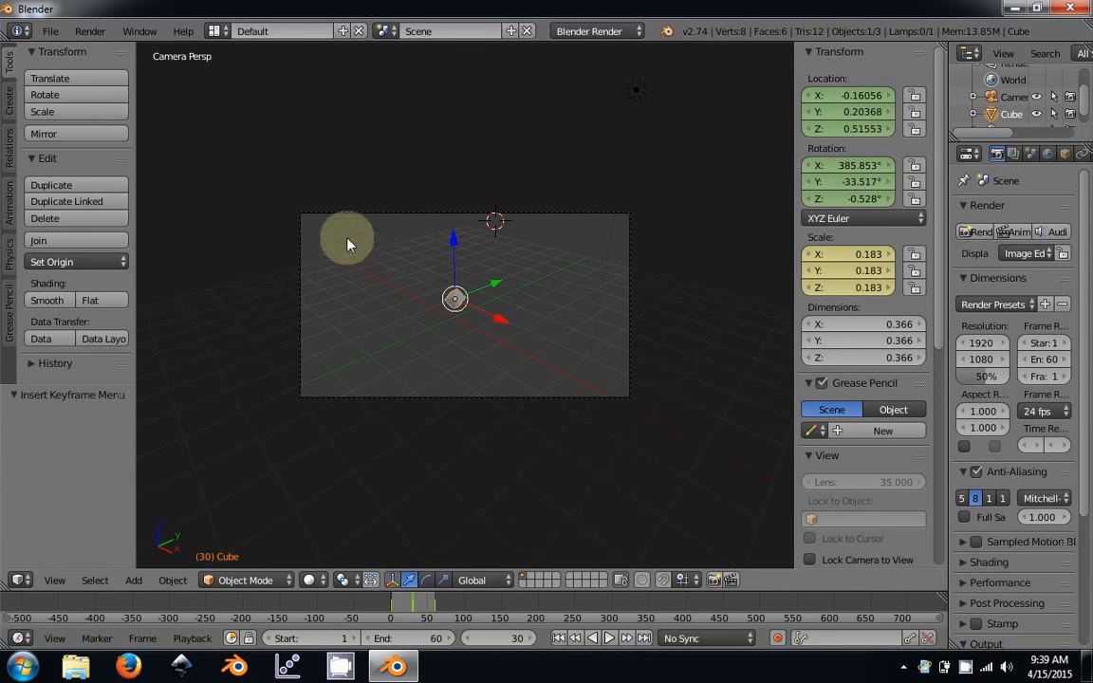
# Play the animation from the first frame to check the cube's shrinking and growing, and return to frame 1.
pyautogui.click(559, 637)
pyautogui.click(611, 639)
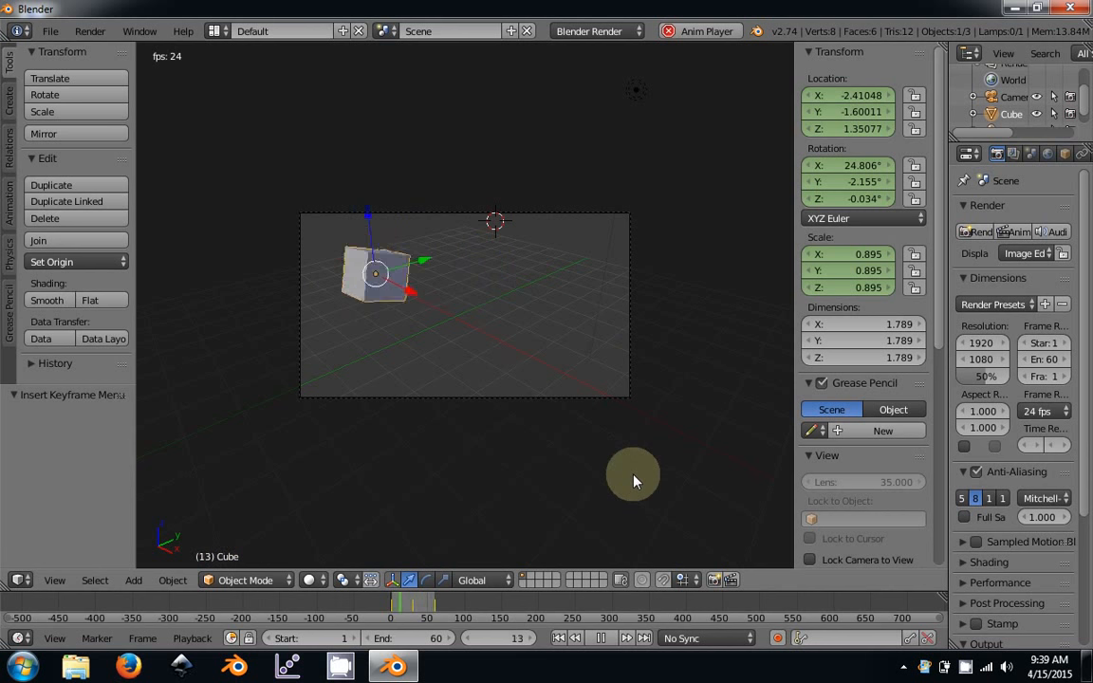
pyautogui.click(601, 638)
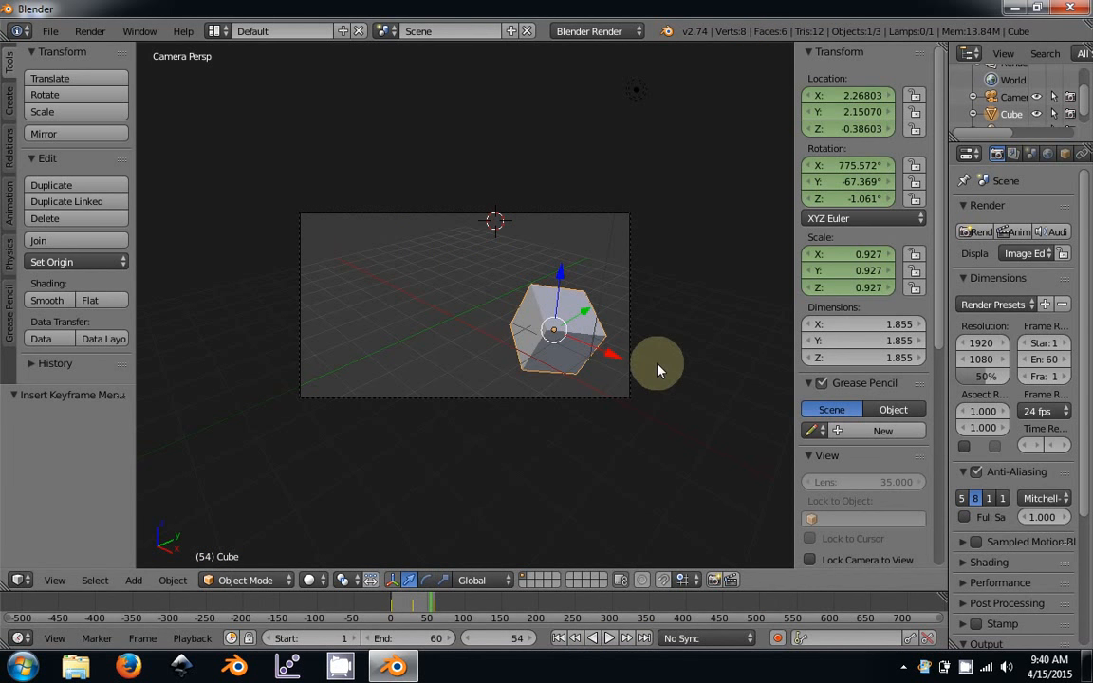
pyautogui.click(558, 638)
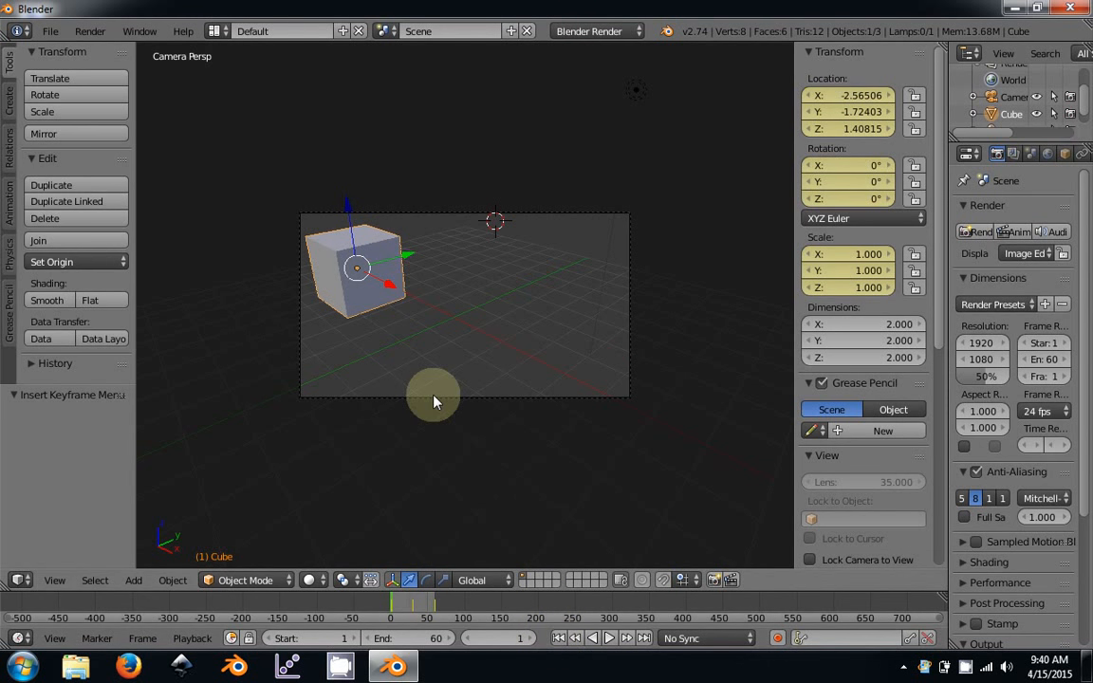
# Start a new scene by reloading the start-up file, keeping the default cube at its original position.
pyautogui.click(50, 31)
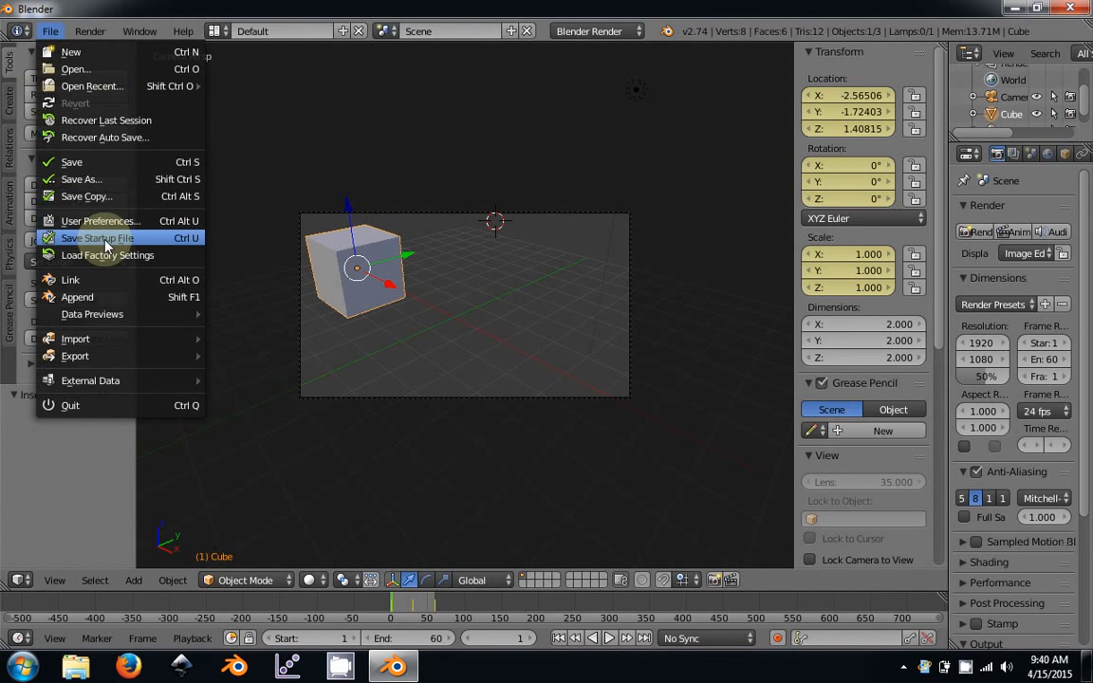
pyautogui.click(101, 57)
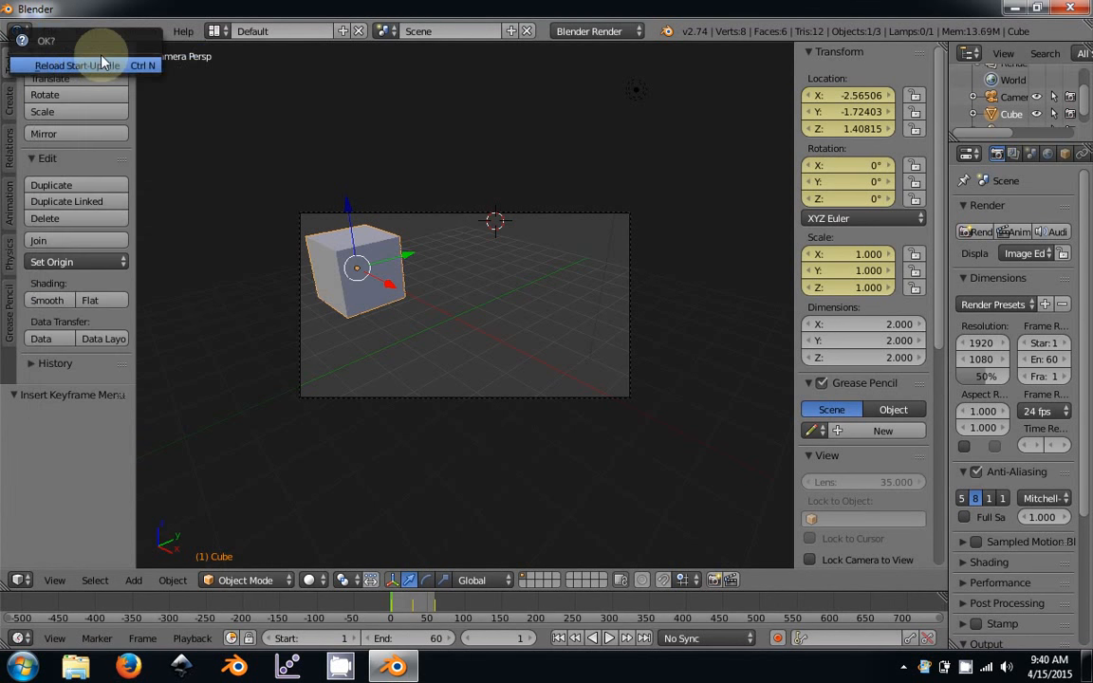
pyautogui.click(91, 66)
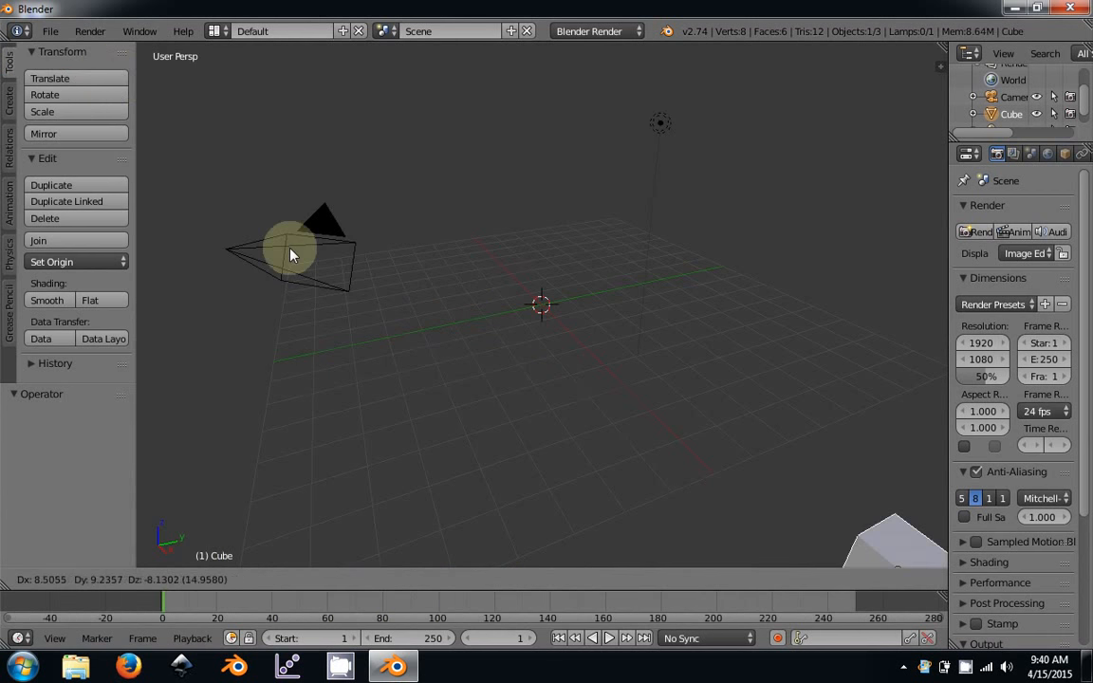
pyautogui.rightClick(378, 196)
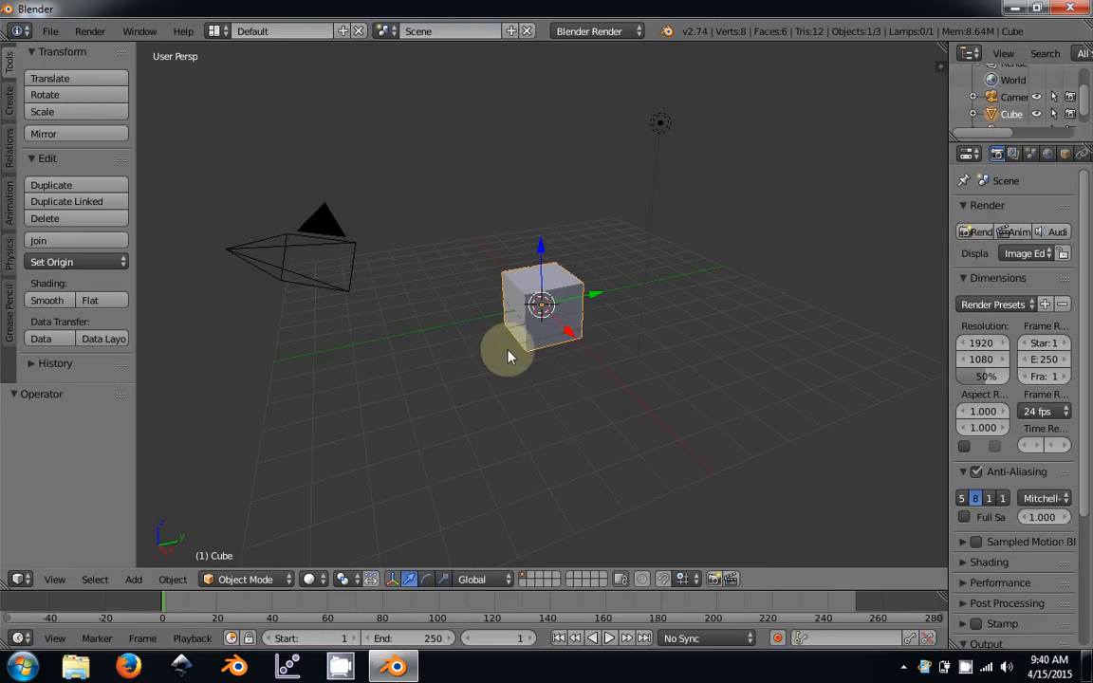
# Play the new scene to check the default cube's behaviour without keyframes or physics, and return to frame 1.
pyautogui.moveTo(490, 356); pyautogui.dragTo(560, 351, button='middle')
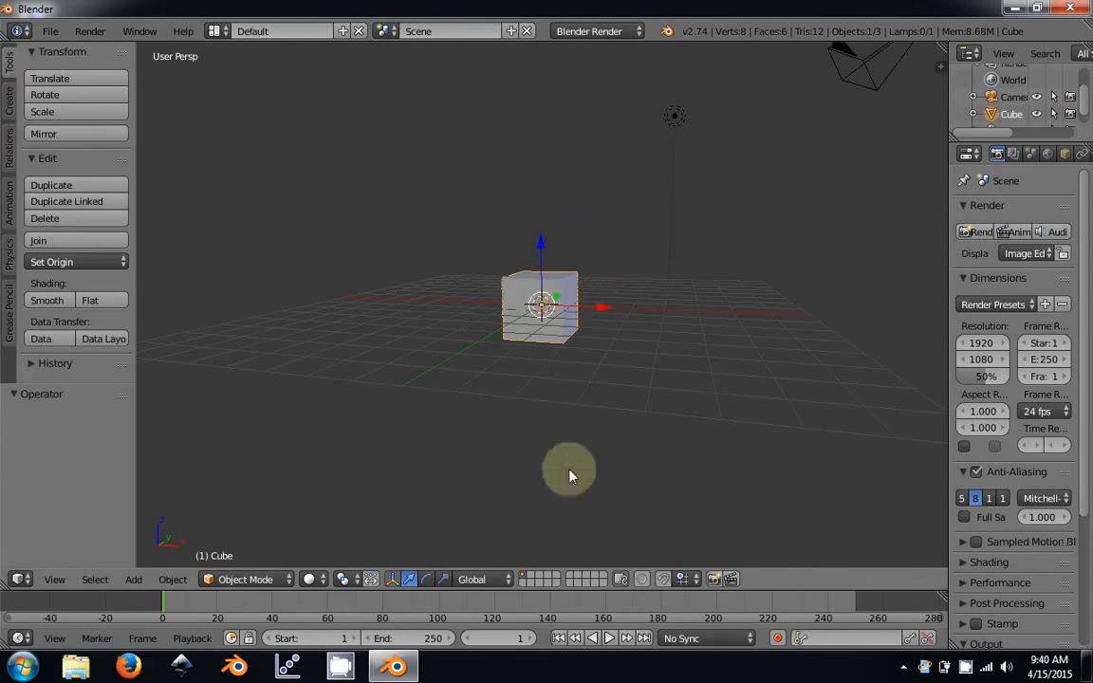
pyautogui.click(609, 638)
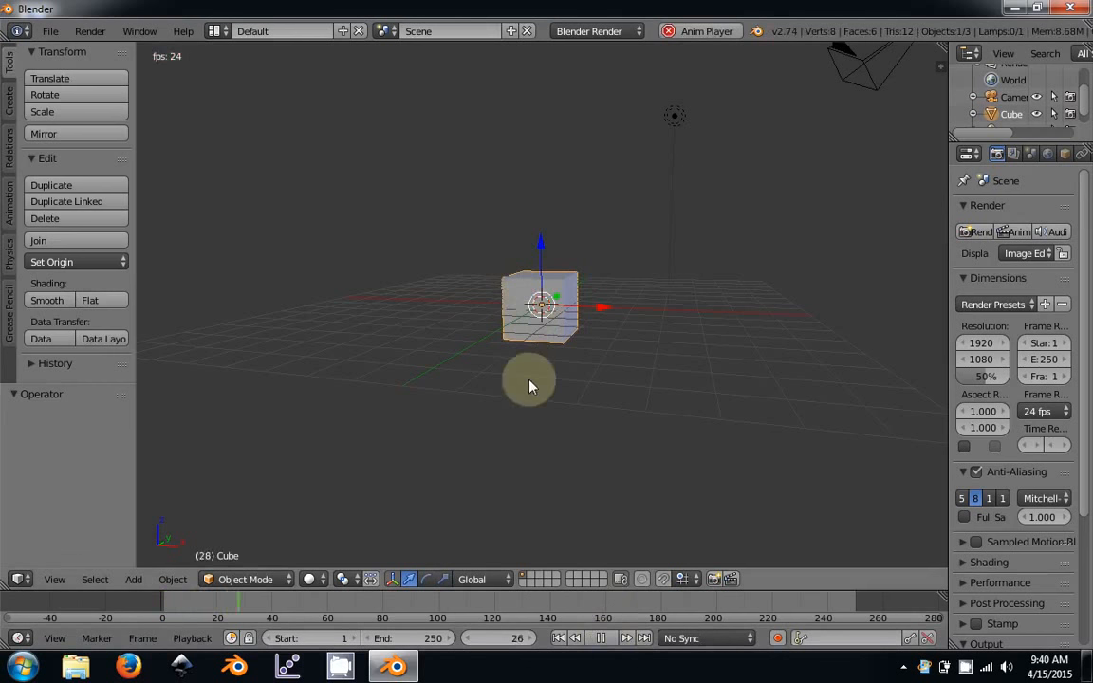
pyautogui.click(601, 638)
pyautogui.click(560, 638)
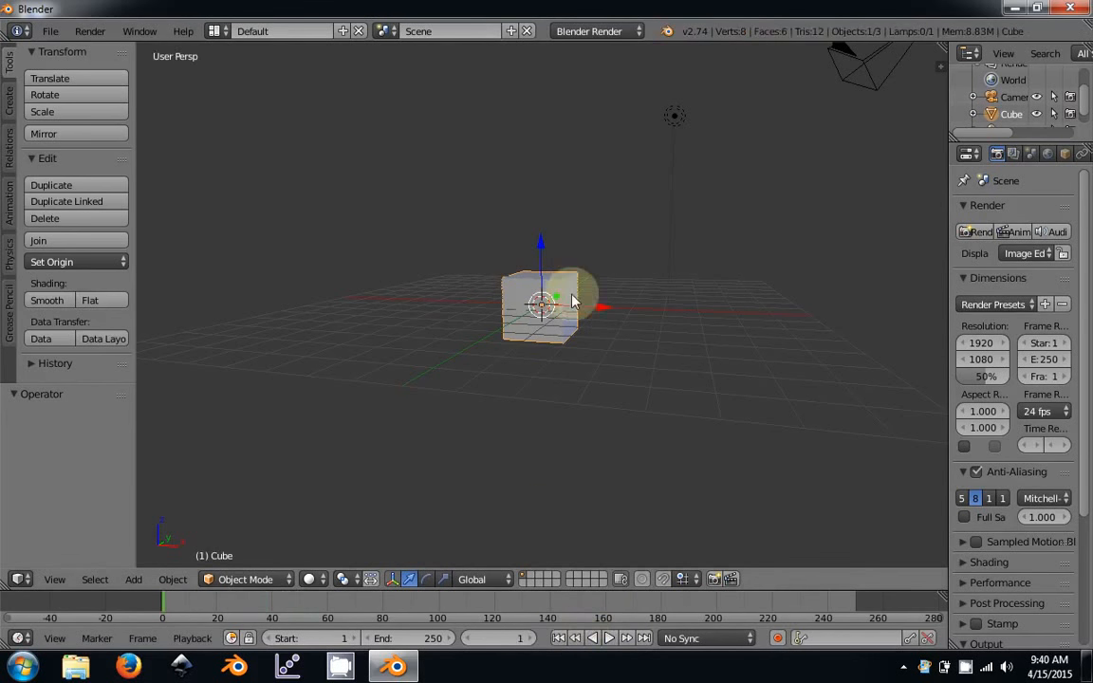
pyautogui.press('g')
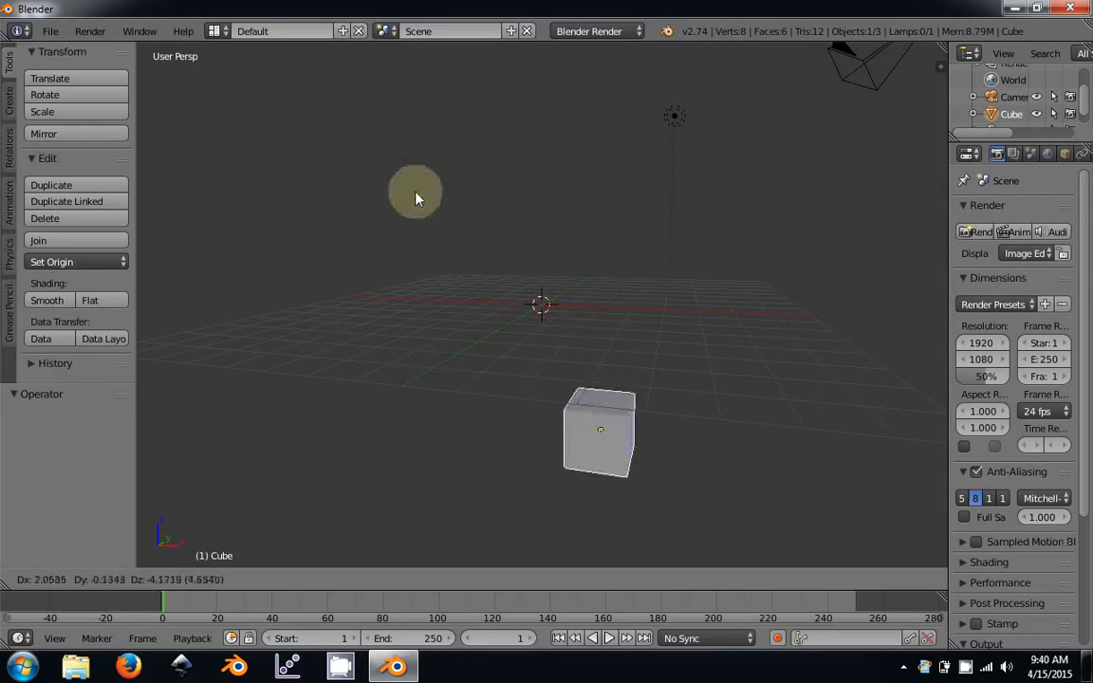
pyautogui.rightClick(612, 320)
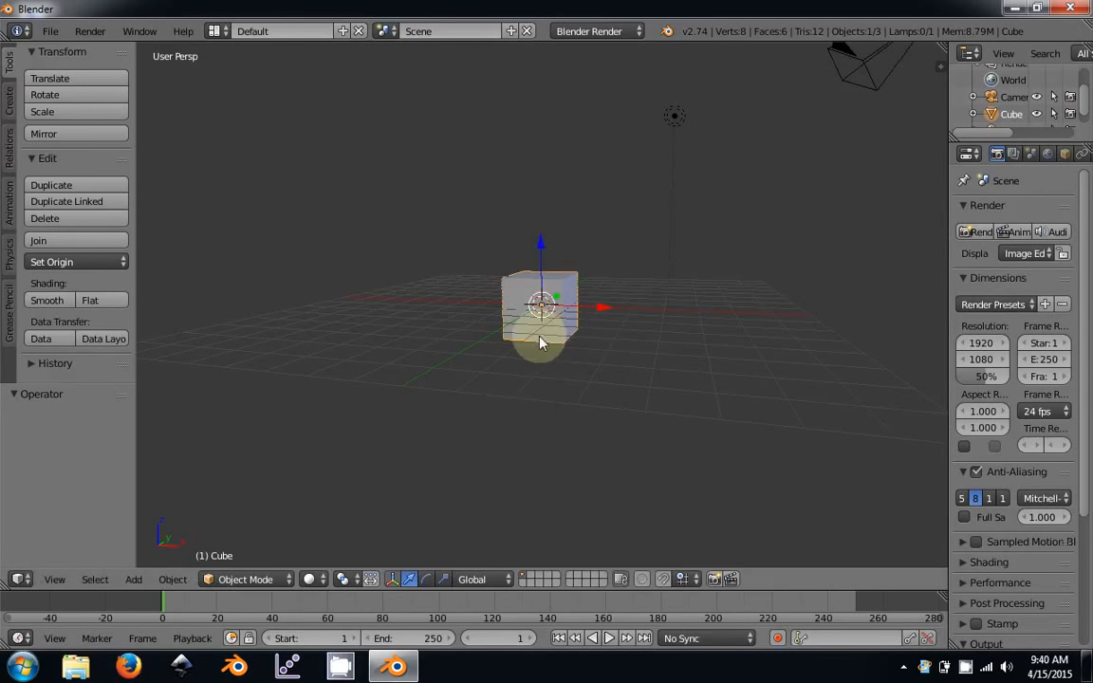
# Show the rigid body tools and the cube's physics properties, widening both areas so their labels are readable.
pyautogui.click(10, 252)
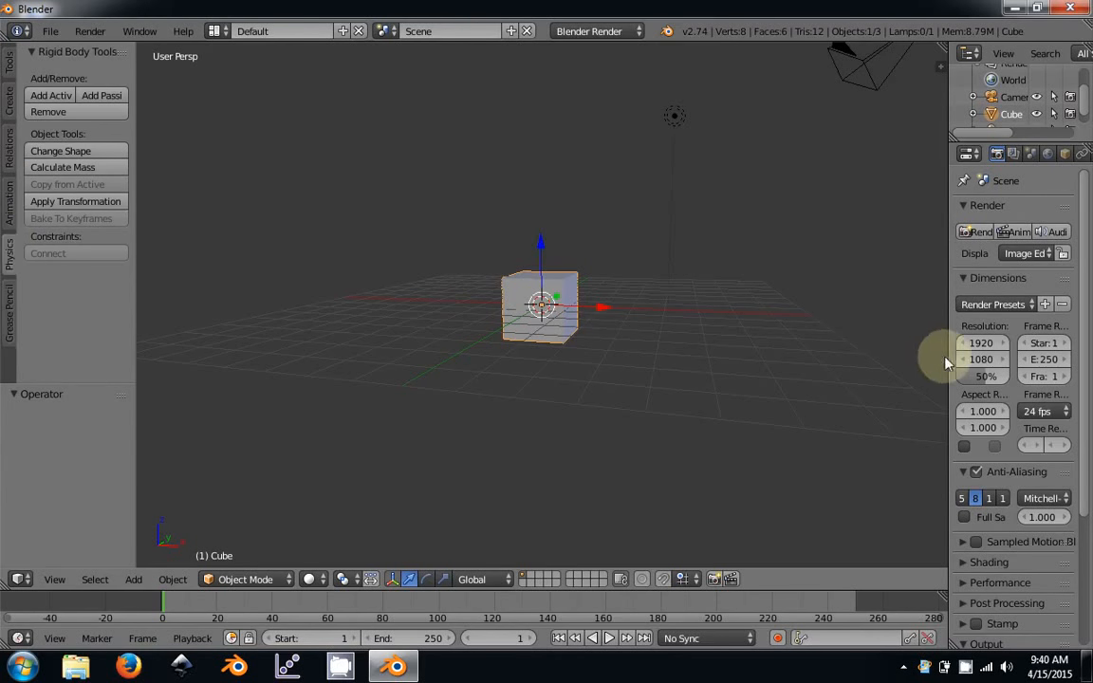
pyautogui.moveTo(946, 357); pyautogui.dragTo(789, 334)
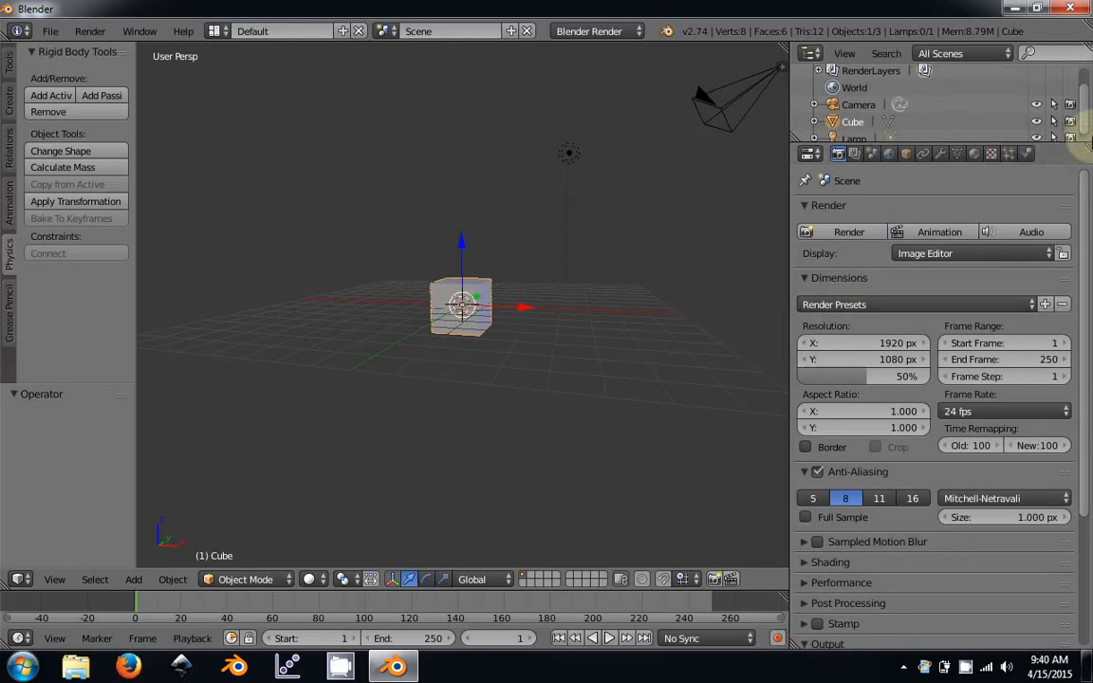
pyautogui.click(1028, 155)
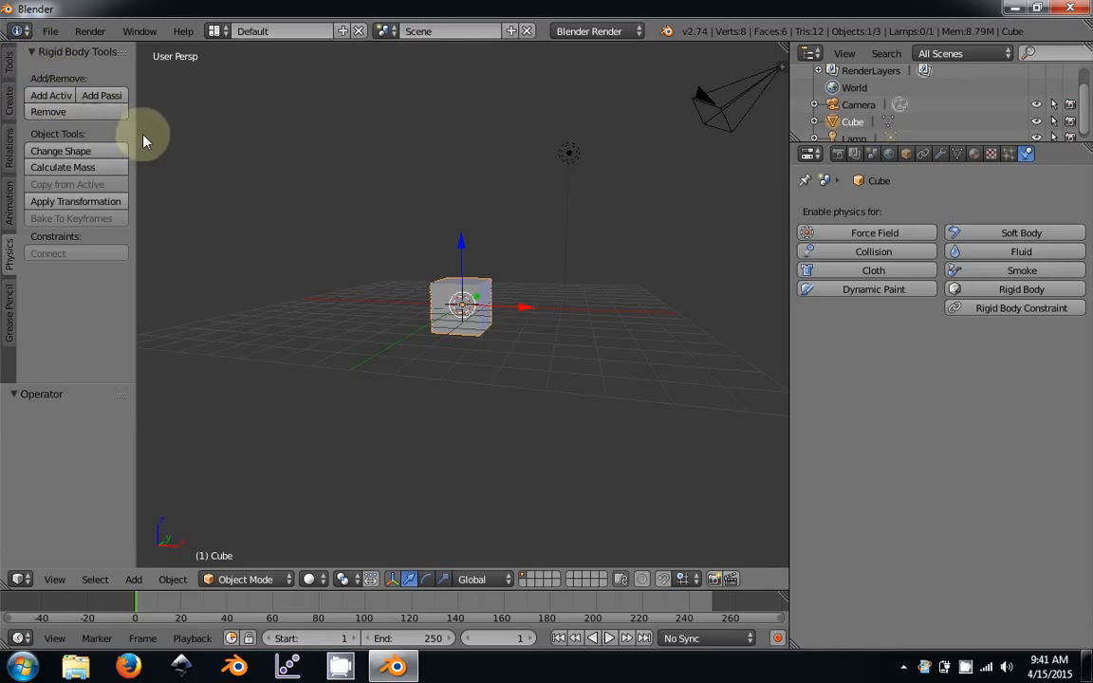
pyautogui.moveTo(138, 142); pyautogui.dragTo(219, 140)
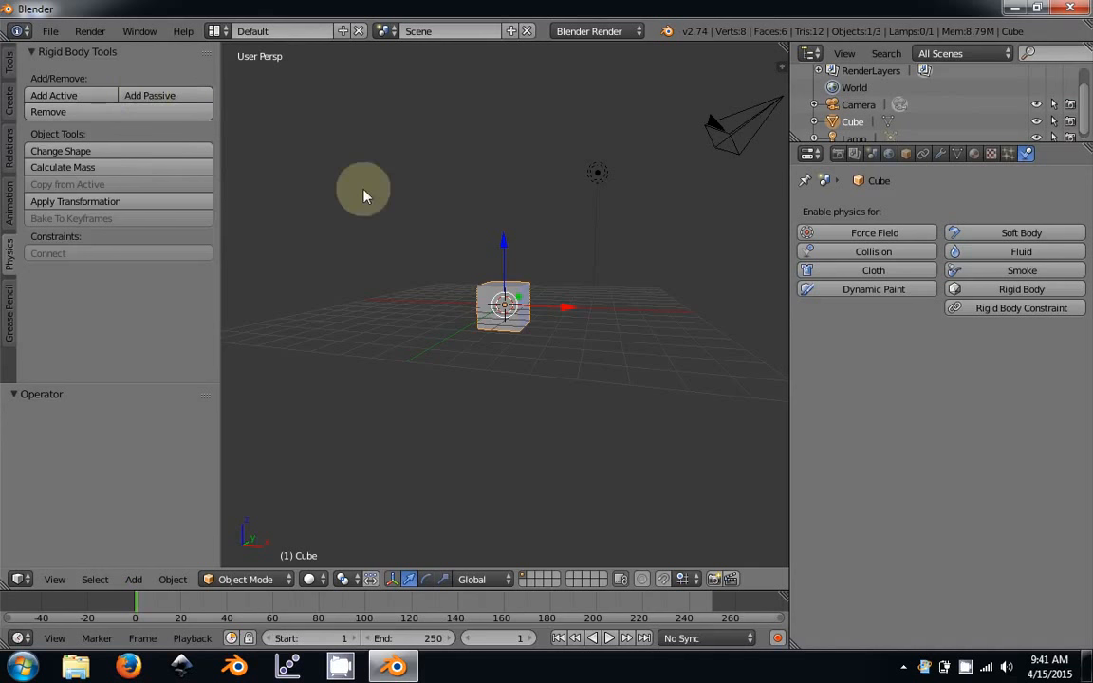
# Make the cube an active rigid body, play the simulation to check its fall, and return to frame 1.
pyautogui.click(58, 96)
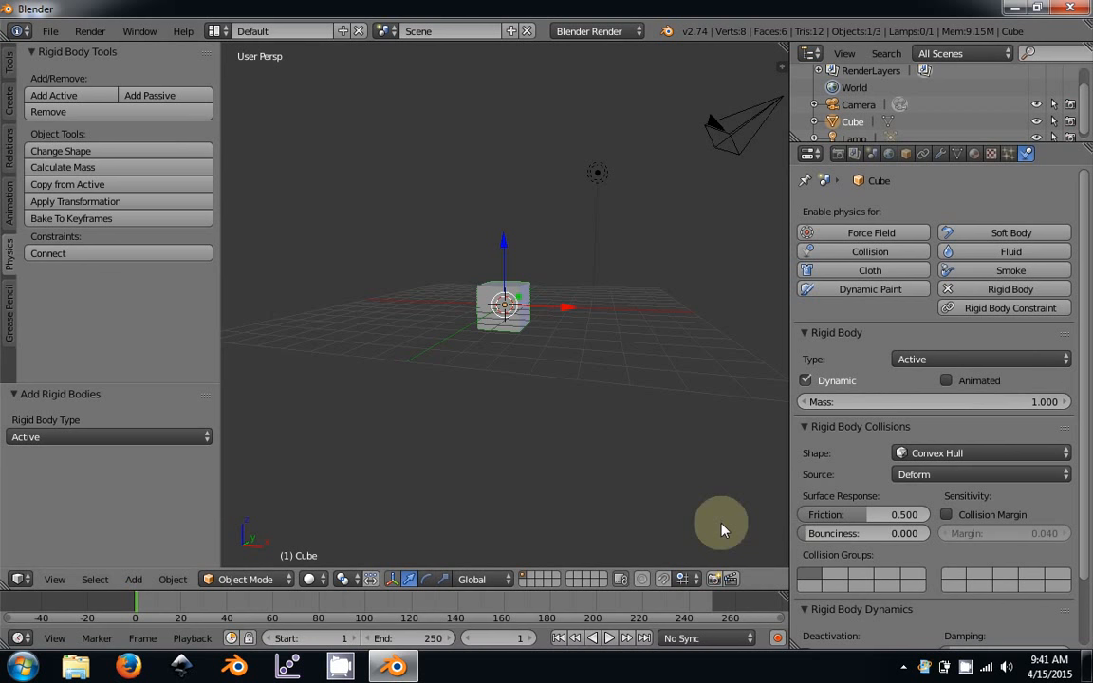
pyautogui.click(610, 637)
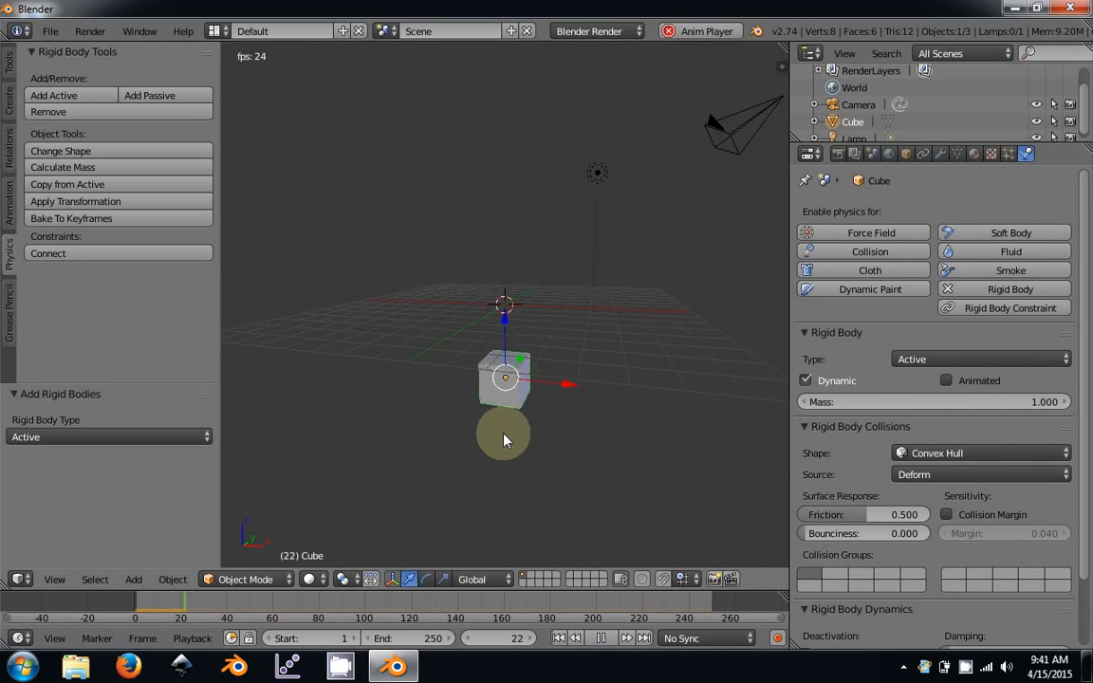
pyautogui.moveTo(573, 549); pyautogui.dragTo(537, 510, button='middle')
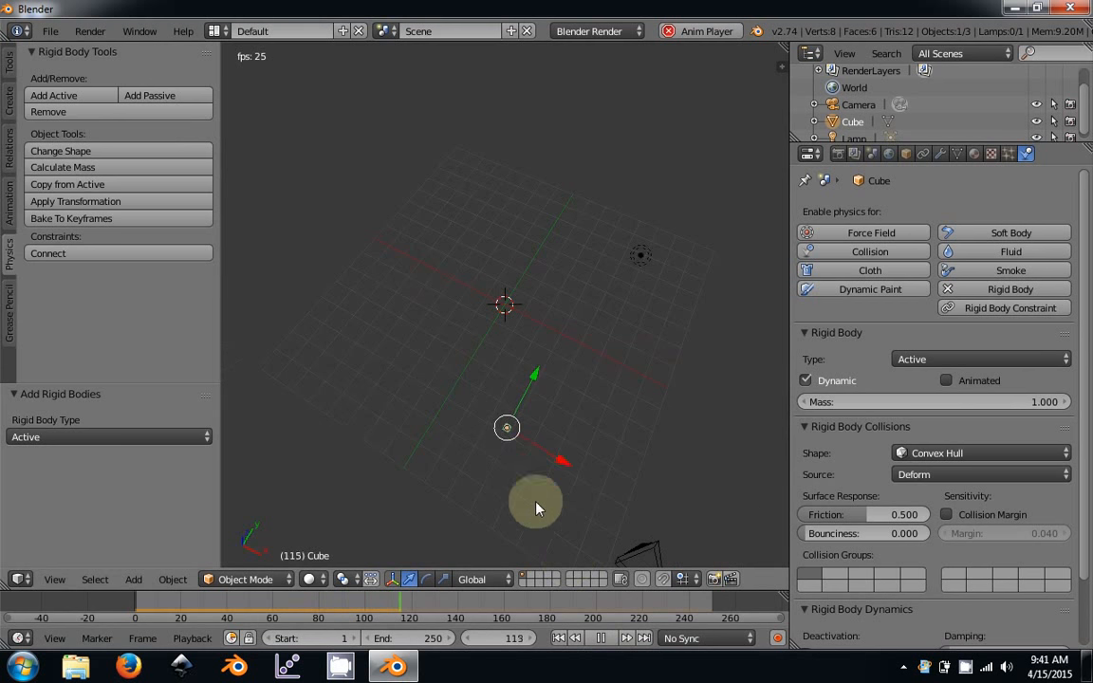
pyautogui.click(602, 638)
pyautogui.click(558, 637)
pyautogui.moveTo(559, 462); pyautogui.dragTo(585, 385, button='middle')
pyautogui.scroll(3, 518, 296)
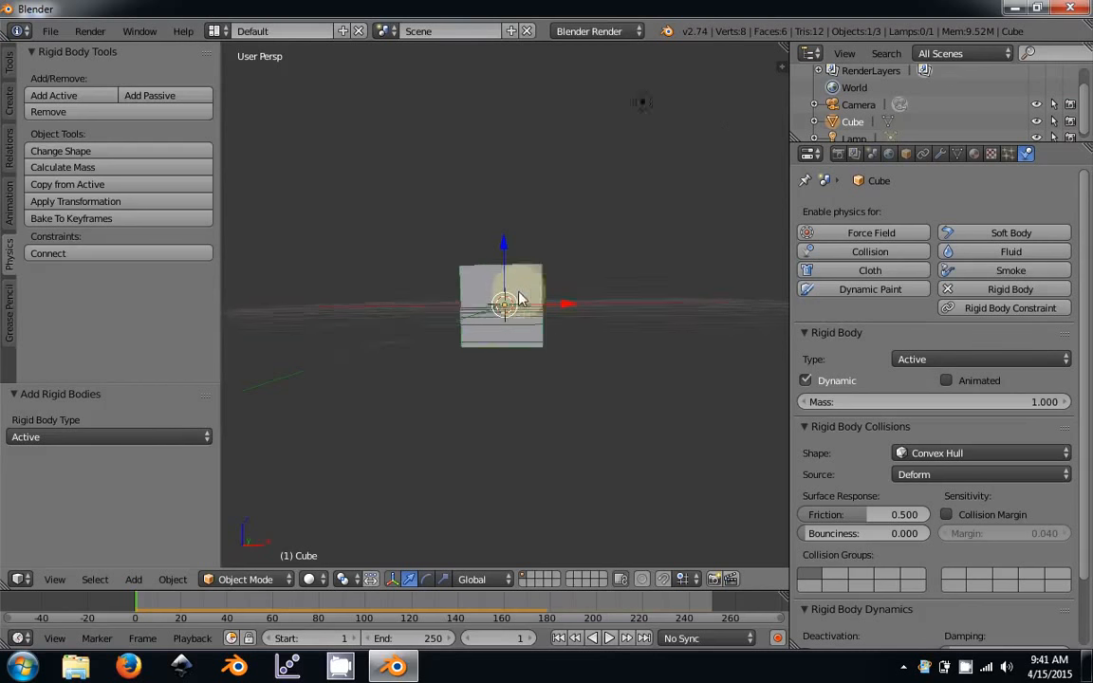
pyautogui.scroll(6, 519, 300)
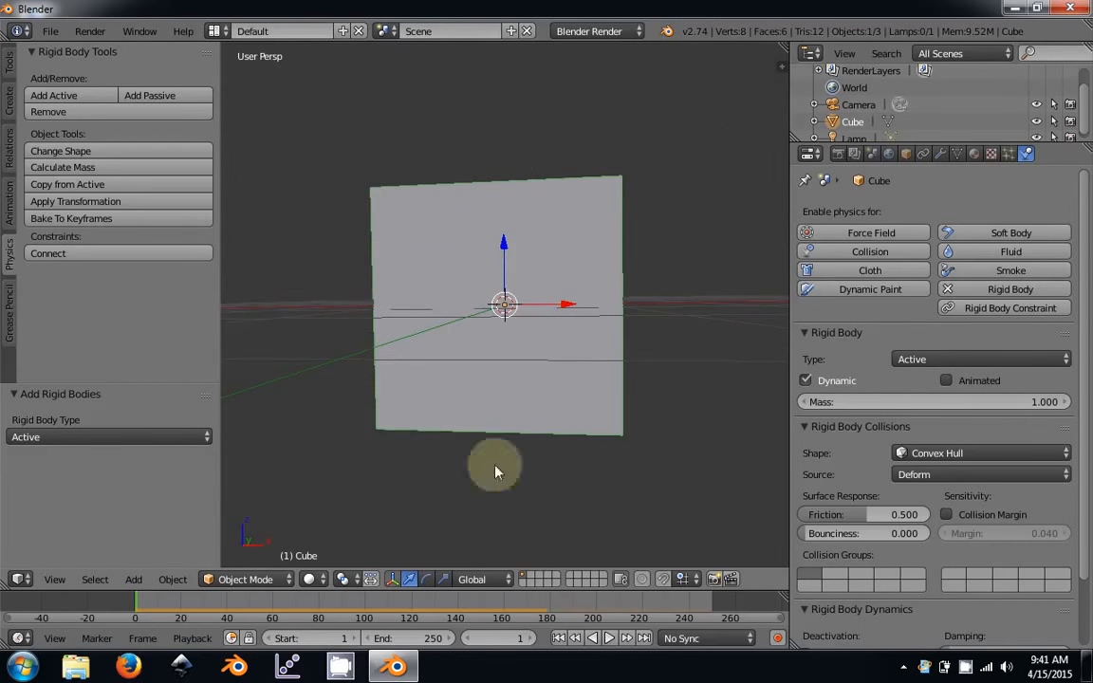
pyautogui.moveTo(466, 178); pyautogui.dragTo(570, 278, button='middle')
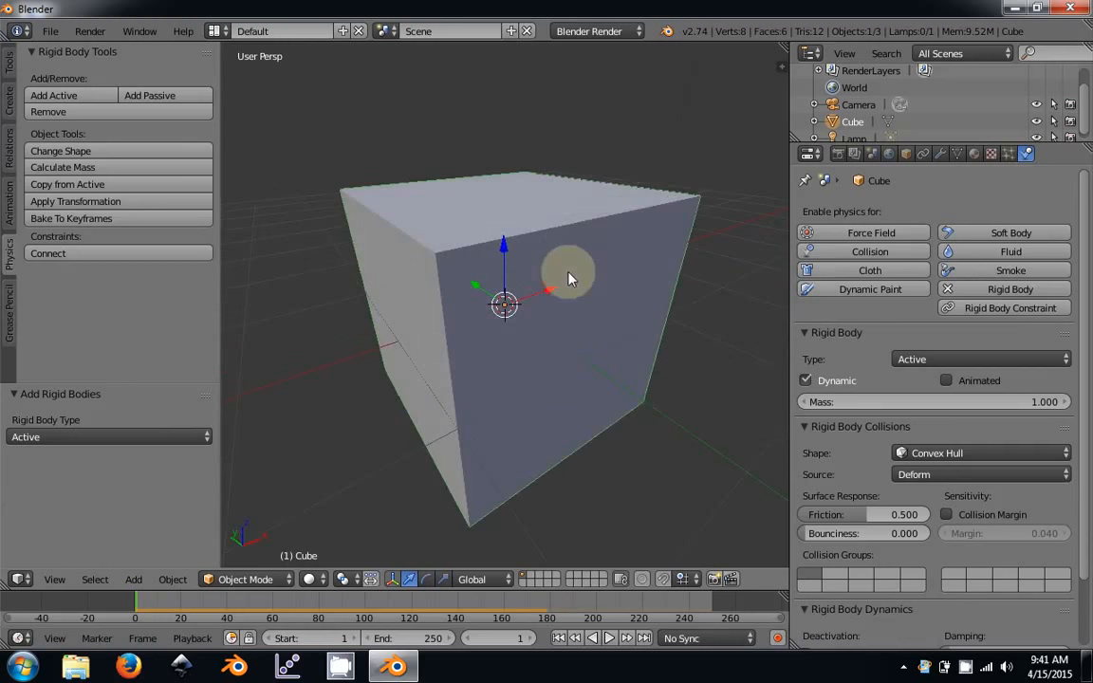
pyautogui.scroll(-2, 615, 418)
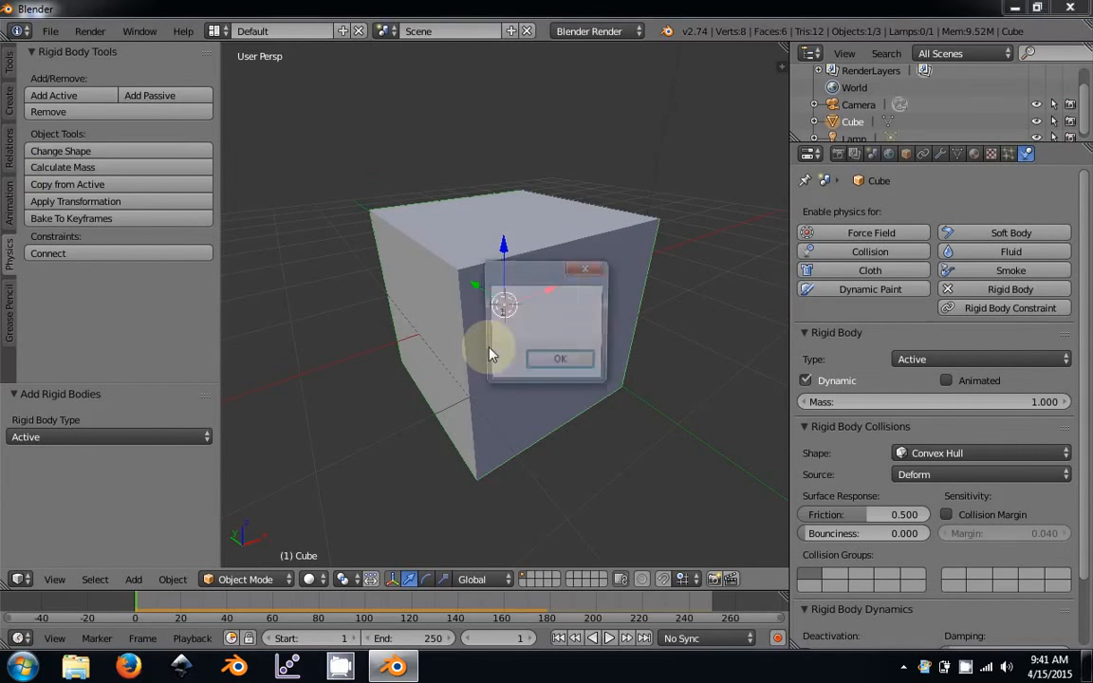
pyautogui.click(554, 366)
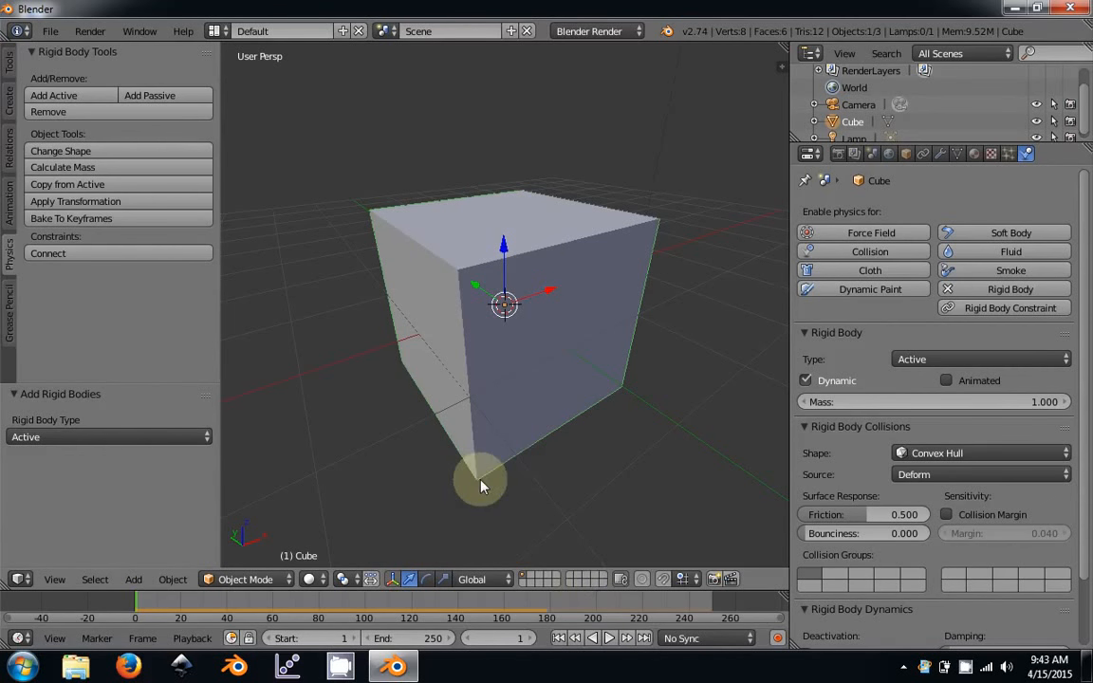
# Add a plane at the cube's centre and scale it up uniformly by about 2.1.
pyautogui.moveTo(529, 433); pyautogui.dragTo(554, 421, button='middle')
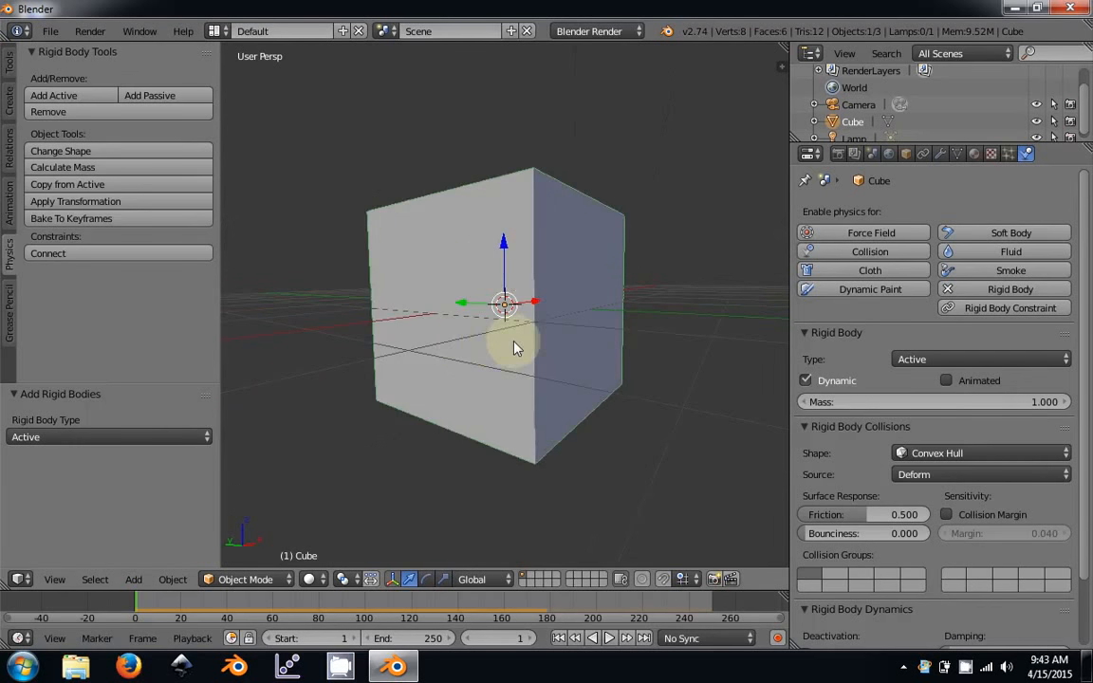
pyautogui.hotkey('shift', 'a')
pyautogui.moveTo(503, 343)
pyautogui.click(560, 344)
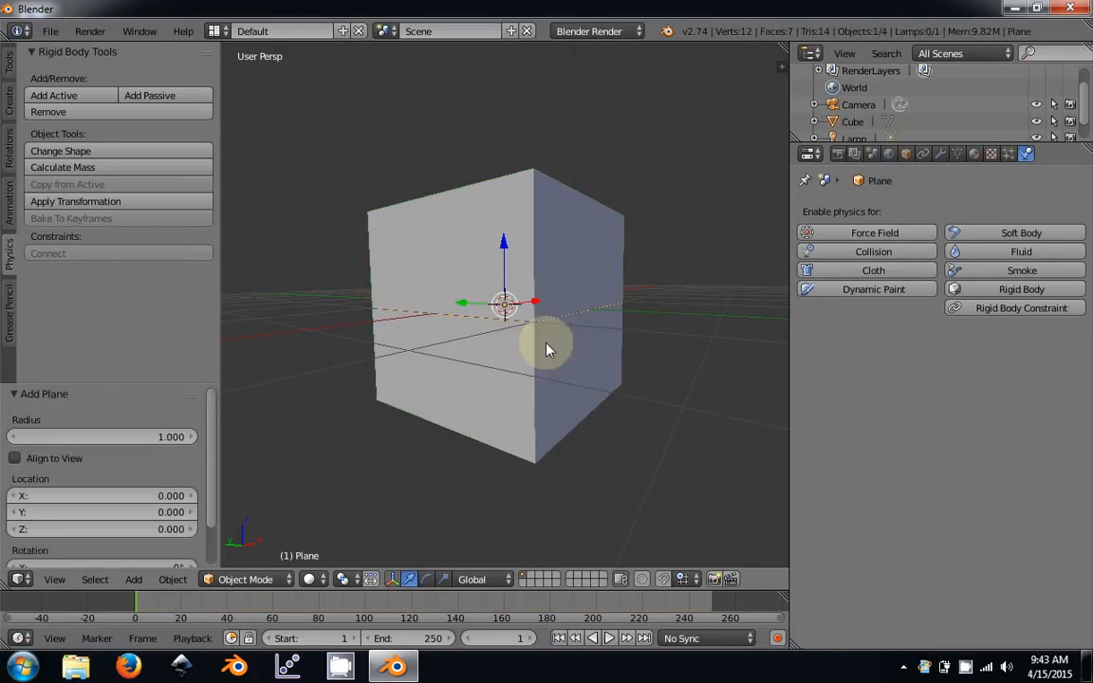
pyautogui.press('s')
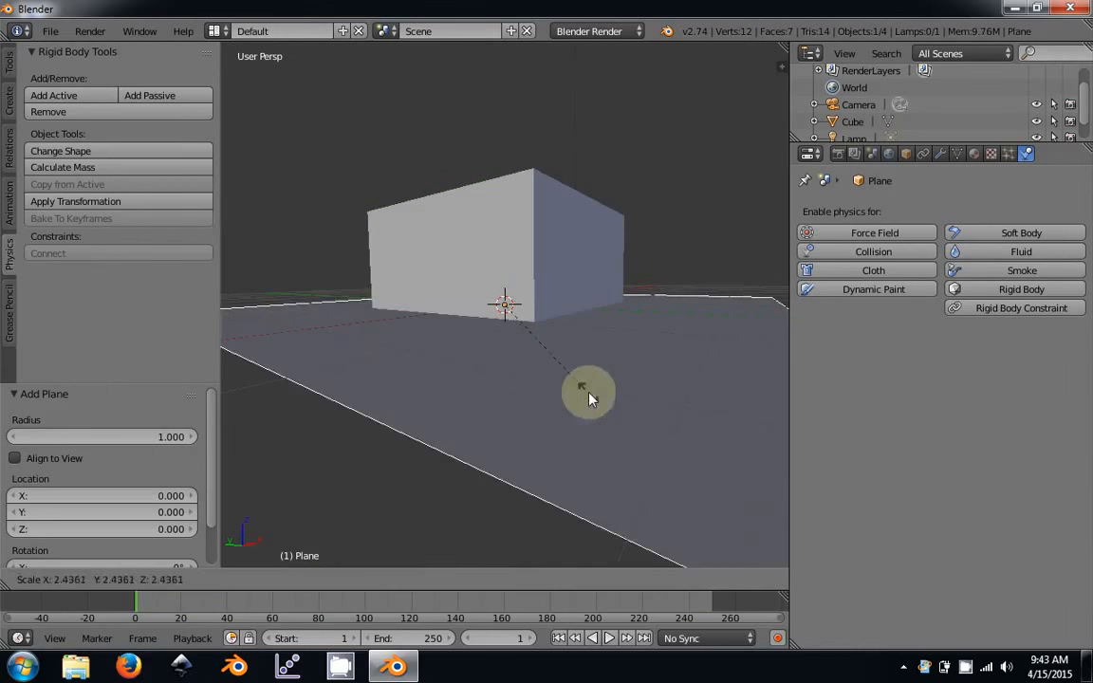
pyautogui.click(596, 347)
# Move the plane down along Z by about 1.409 so it lies just beneath the cube.
pyautogui.press('g')
pyautogui.press('z')
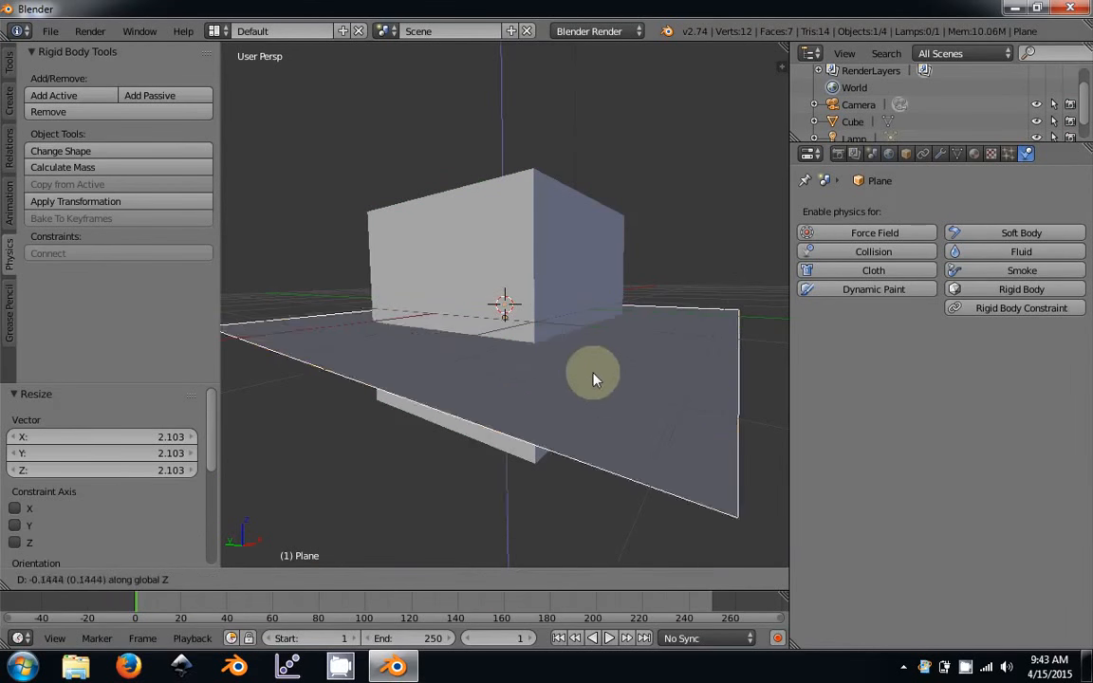
pyautogui.click(630, 420)
pyautogui.moveTo(630, 414); pyautogui.dragTo(656, 411, button='middle')
pyautogui.scroll(-5, 651, 410)
pyautogui.scroll(-1, 614, 379)
pyautogui.scroll(2, 614, 379)
pyautogui.moveTo(615, 371)
pyautogui.mouseDown(button='middle')
pyautogui.moveTo(622, 378)
pyautogui.moveTo(627, 368)
pyautogui.mouseUp(button='middle')
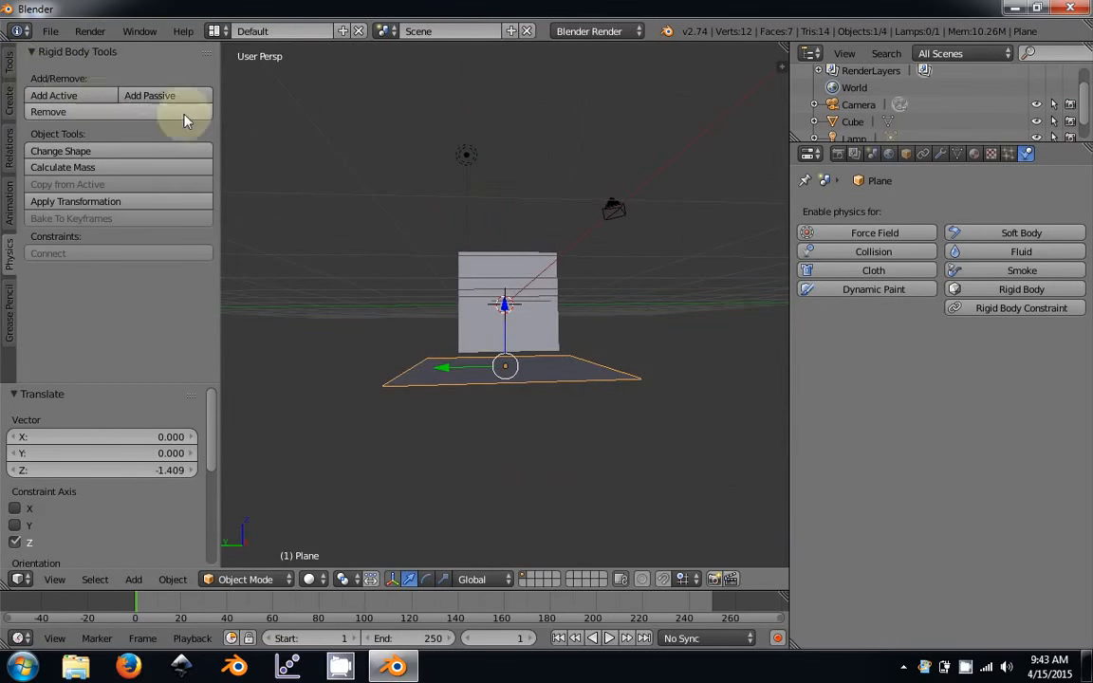
# Make the plane a passive rigid body and play the simulation from frame 1 to check the cube landing on it.
pyautogui.click(162, 97)
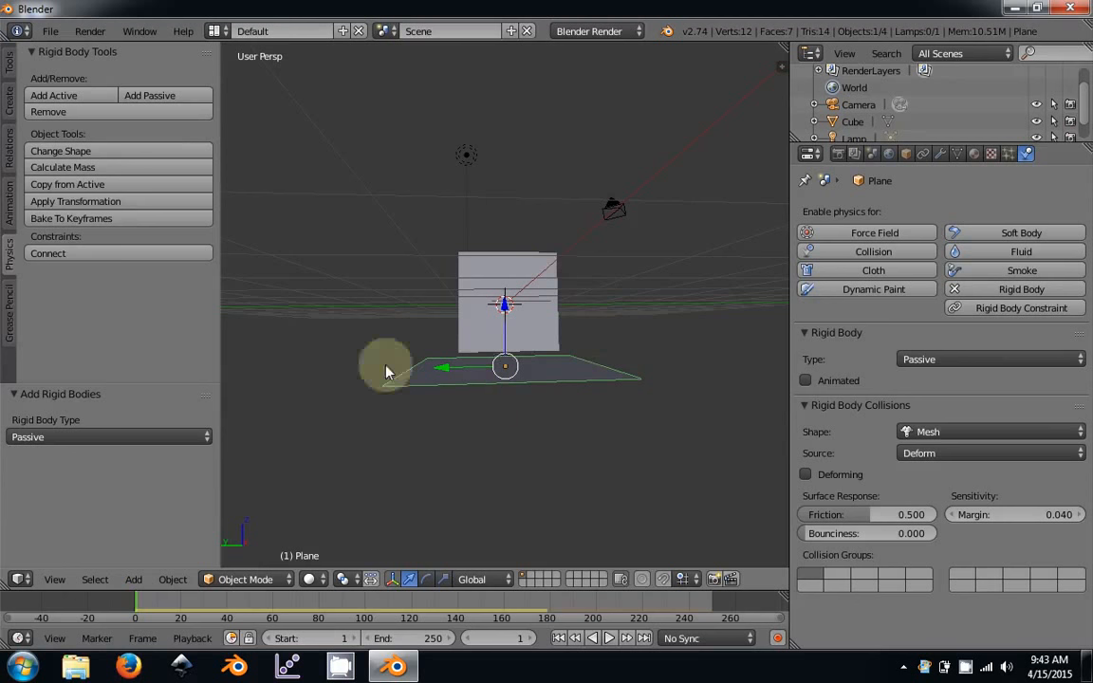
pyautogui.moveTo(416, 397); pyautogui.dragTo(524, 410, button='middle')
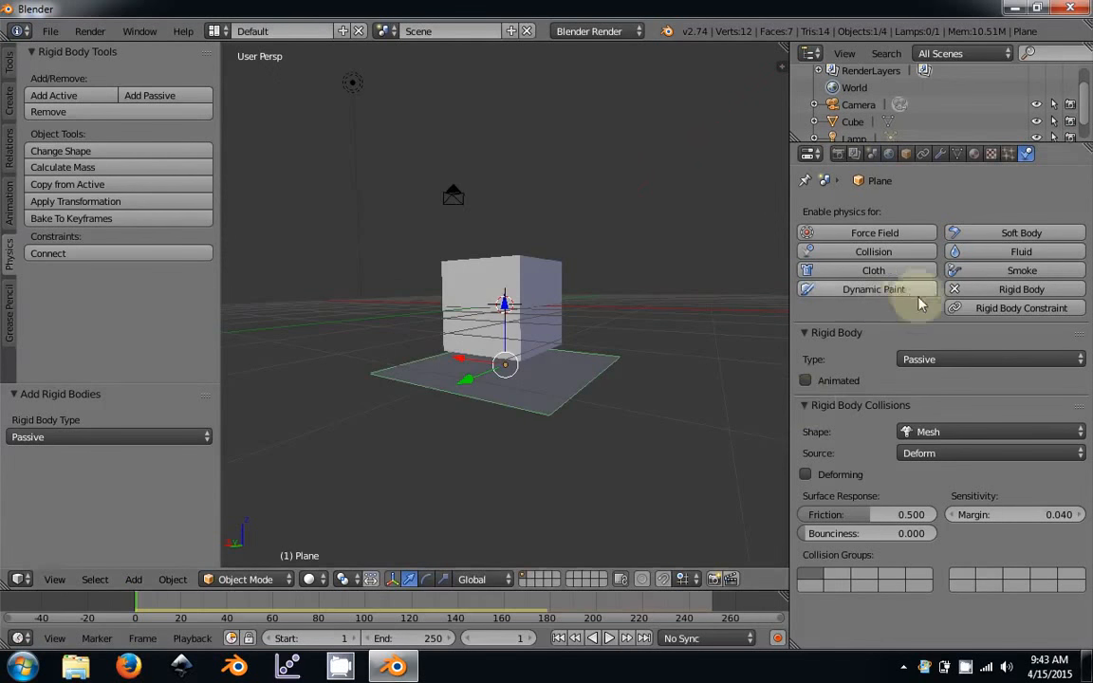
pyautogui.rightClick(545, 277)
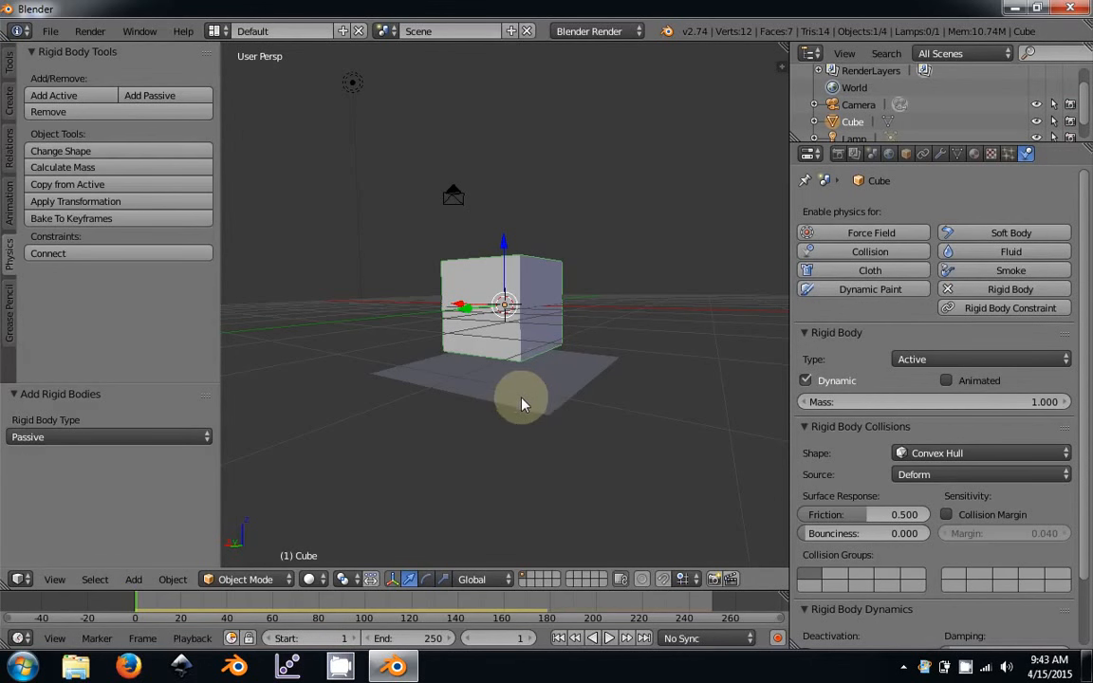
pyautogui.click(610, 639)
pyautogui.moveTo(550, 415); pyautogui.dragTo(521, 373, button='middle')
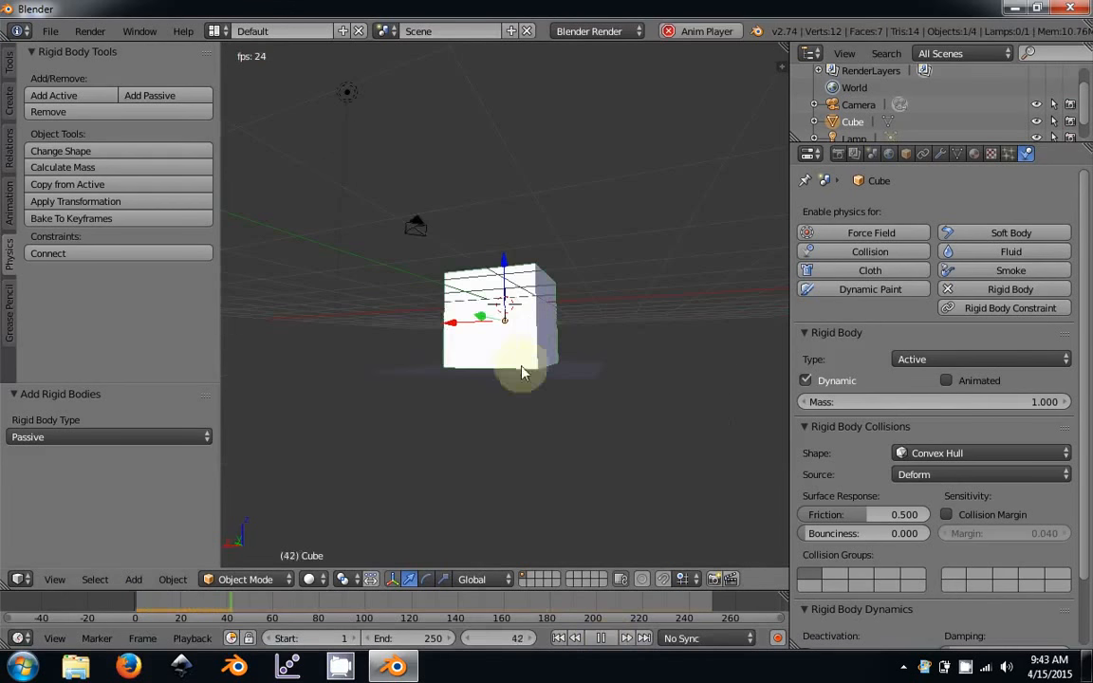
pyautogui.click(600, 638)
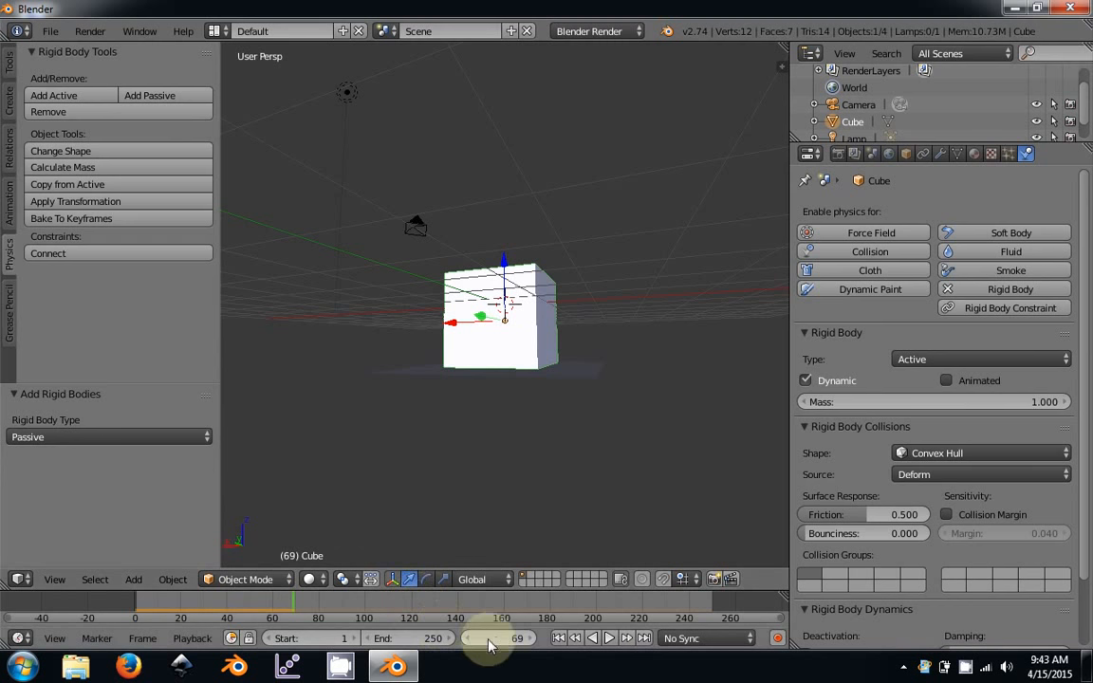
pyautogui.click(559, 637)
# Raise the cube along the Z axis so it hangs well above the plane.
pyautogui.rightClick(531, 366)
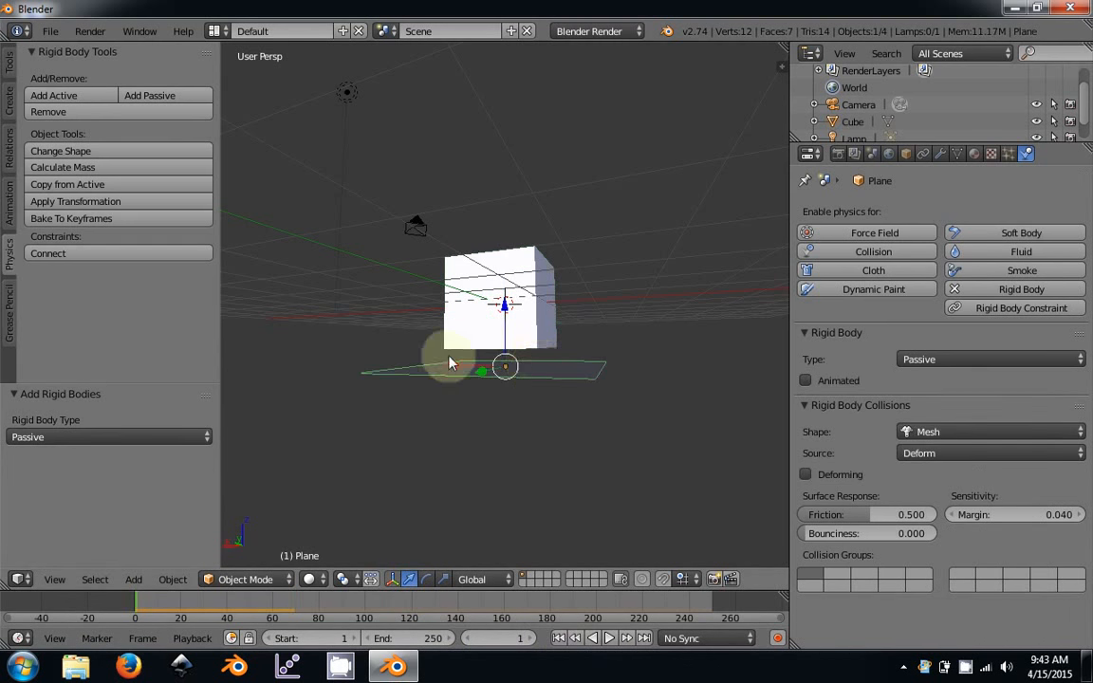
pyautogui.moveTo(446, 366); pyautogui.dragTo(505, 330, button='middle')
pyautogui.rightClick(511, 327)
pyautogui.press('g')
pyautogui.press('z')
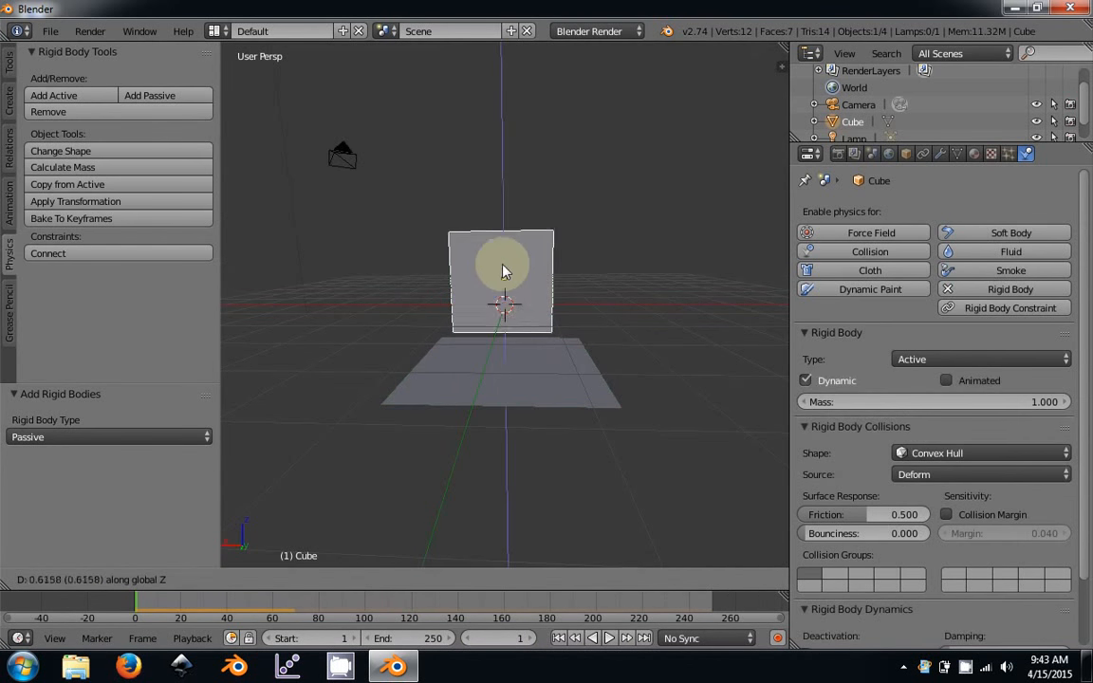
pyautogui.click(508, 248)
# Tilt the cube by about -26.6° in the view plane and by about 20.9° around the X axis.
pyautogui.press('r')
pyautogui.click(594, 278)
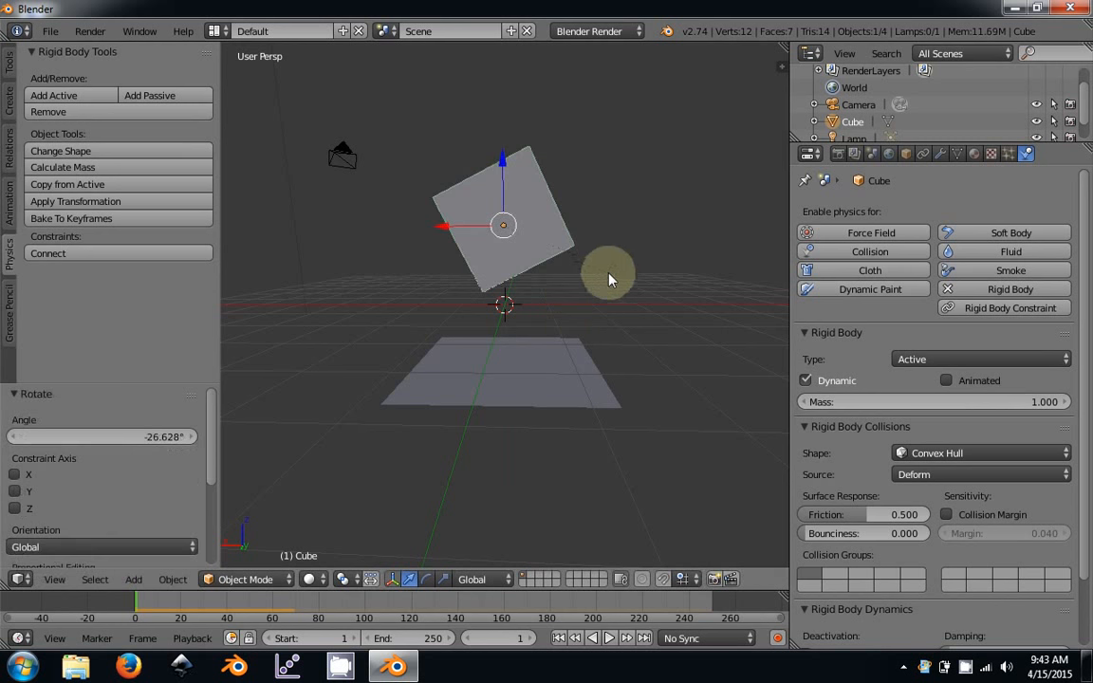
pyautogui.press('r')
pyautogui.press('x')
pyautogui.click(551, 371)
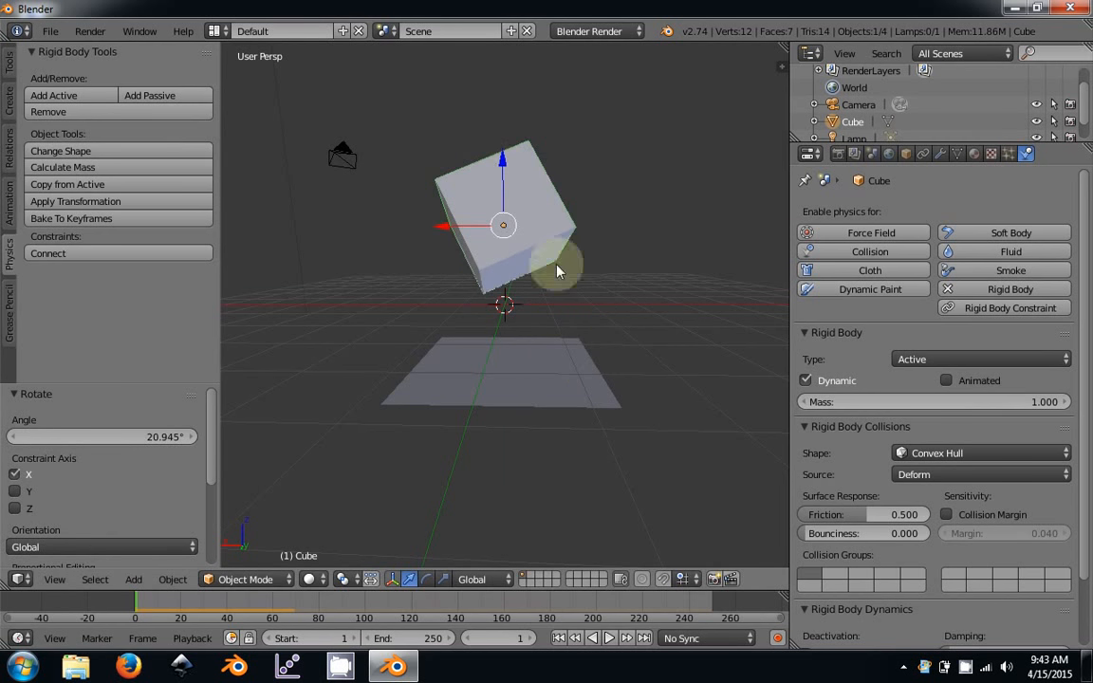
# Play the tilted cube's fall from frame 1 twice, viewing its landing on the plane from two angles.
pyautogui.click(610, 638)
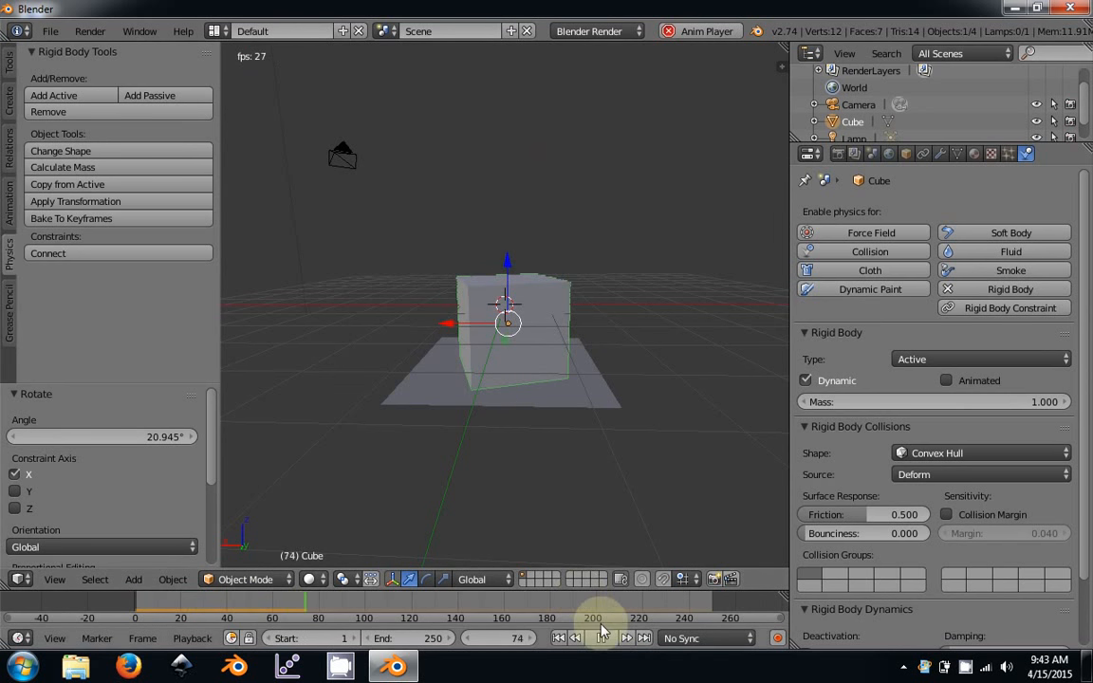
pyautogui.click(592, 640)
pyautogui.click(559, 639)
pyautogui.moveTo(573, 475); pyautogui.dragTo(610, 500, button='middle')
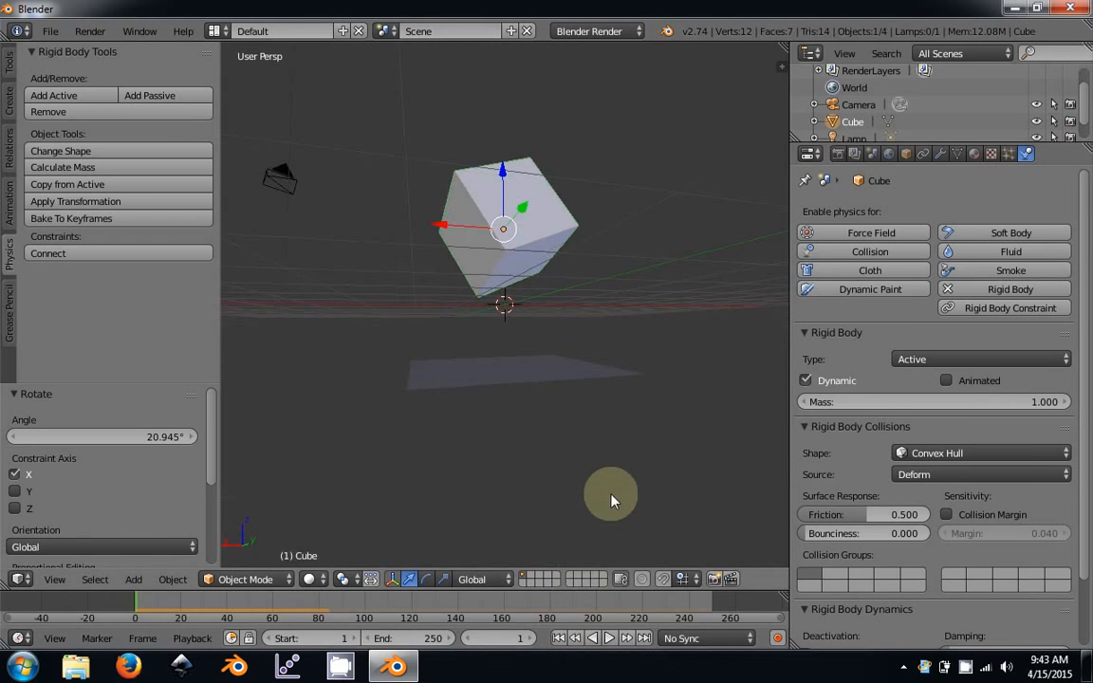
pyautogui.click(609, 638)
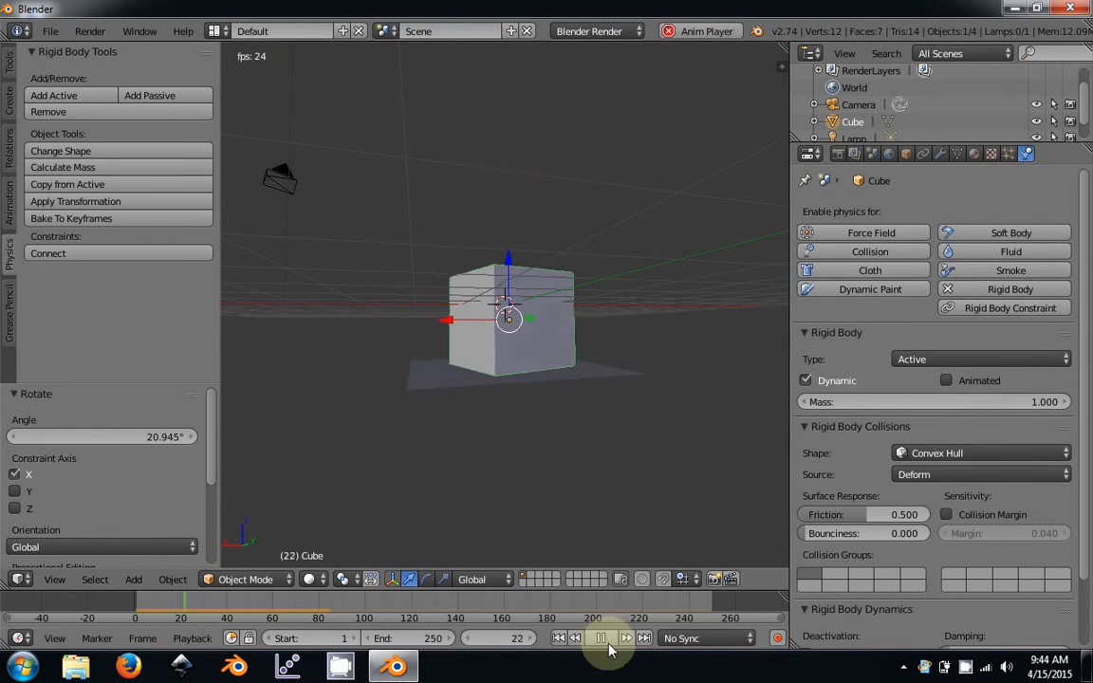
pyautogui.click(600, 639)
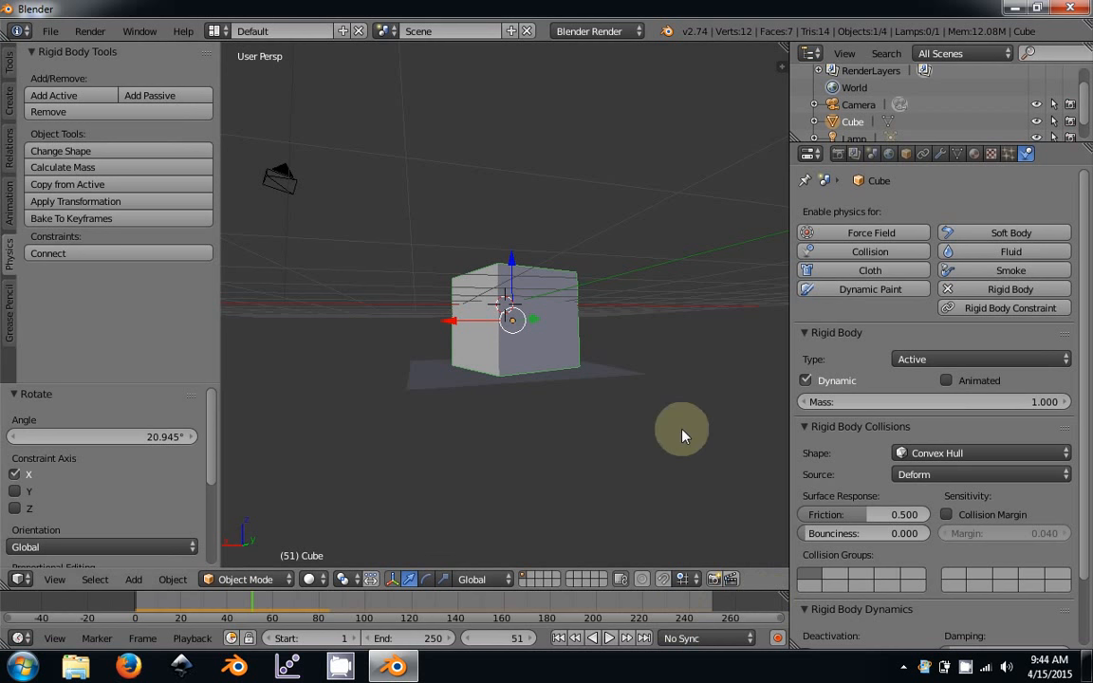
# Set the cube's bounciness to about 0.395 and play the simulation from frame 1 to check its effect.
pyautogui.moveTo(813, 534); pyautogui.dragTo(865, 534)
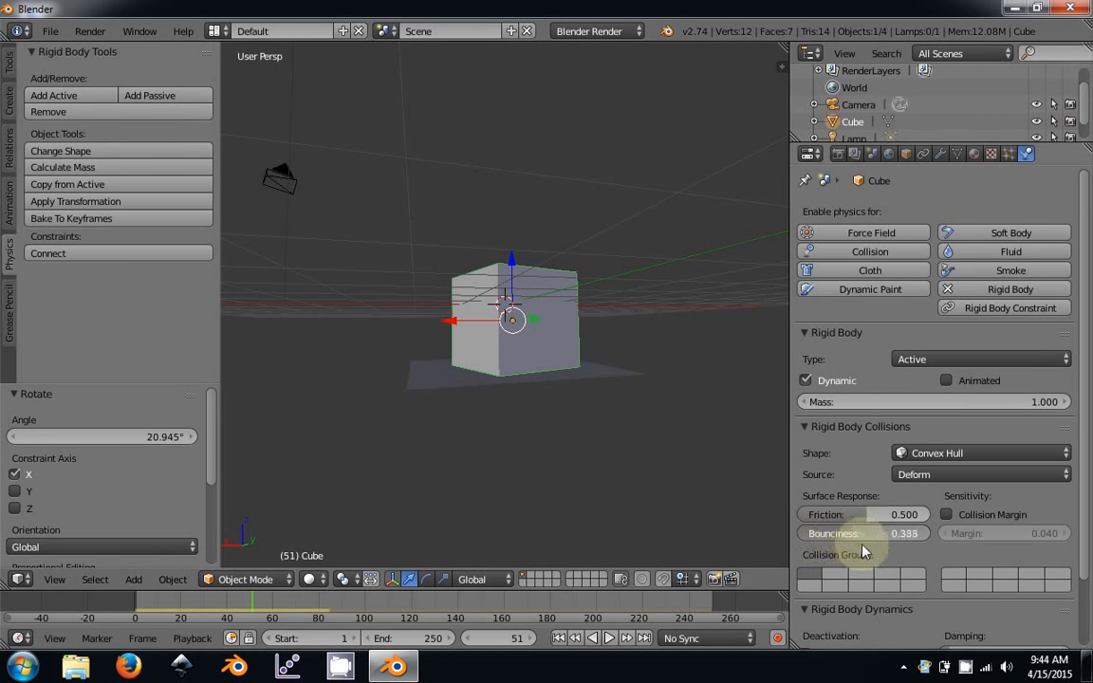
pyautogui.click(559, 638)
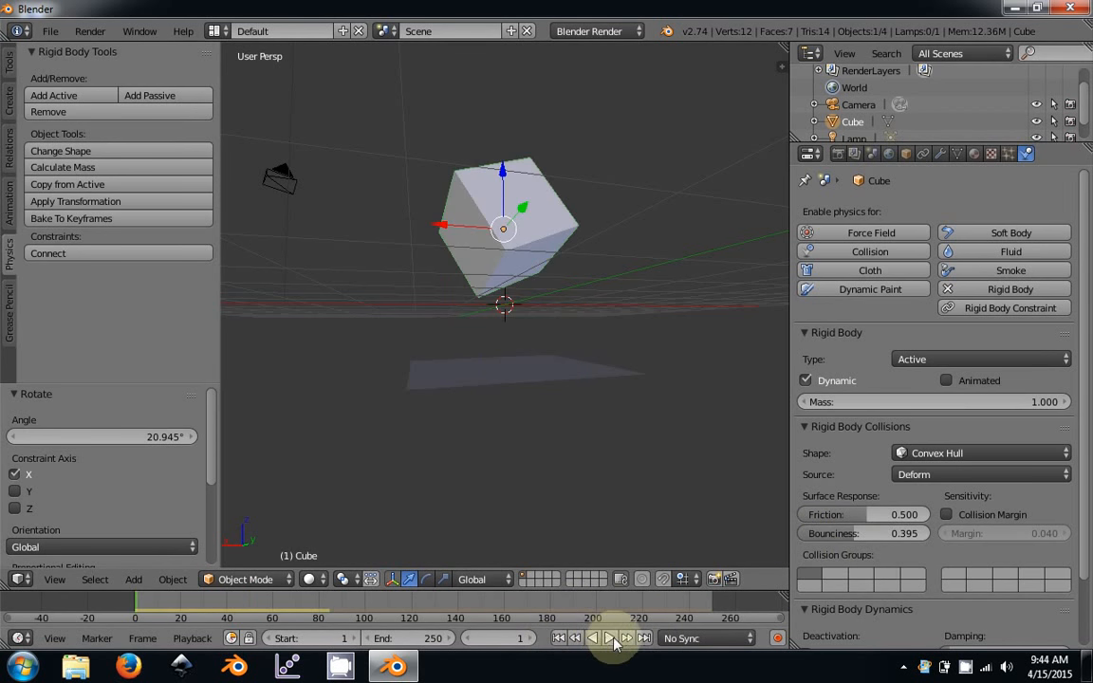
pyautogui.click(609, 638)
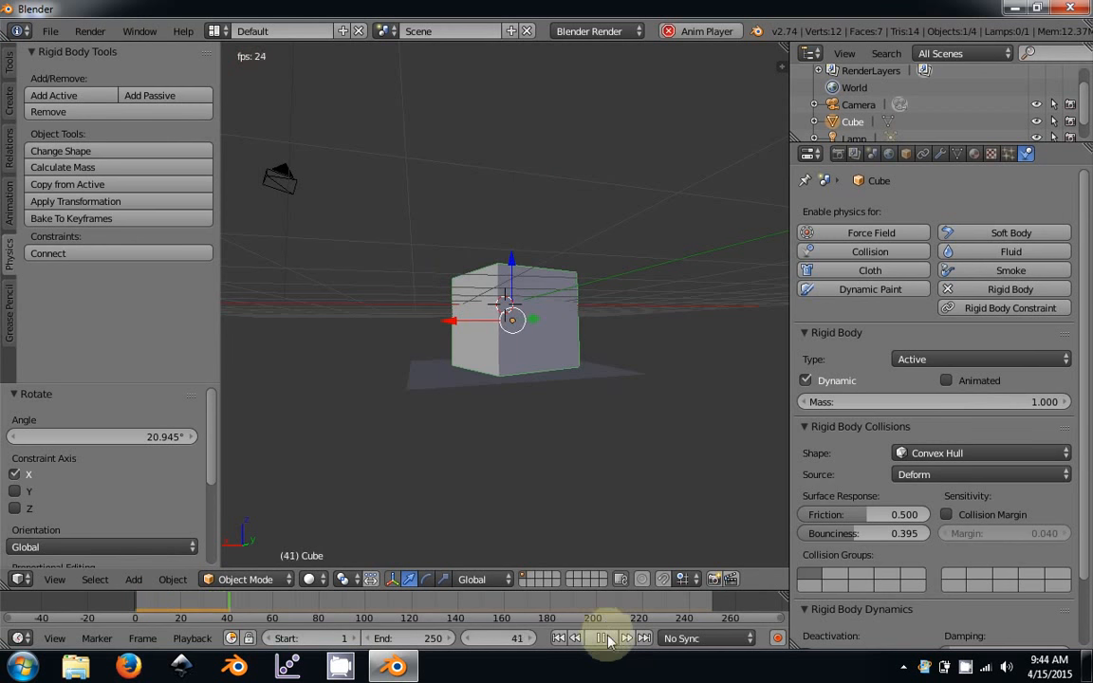
pyautogui.click(607, 638)
pyautogui.click(558, 638)
# Set the cube's bounciness to 1.000 and play the simulation to check its effect.
pyautogui.moveTo(820, 535); pyautogui.dragTo(972, 593)
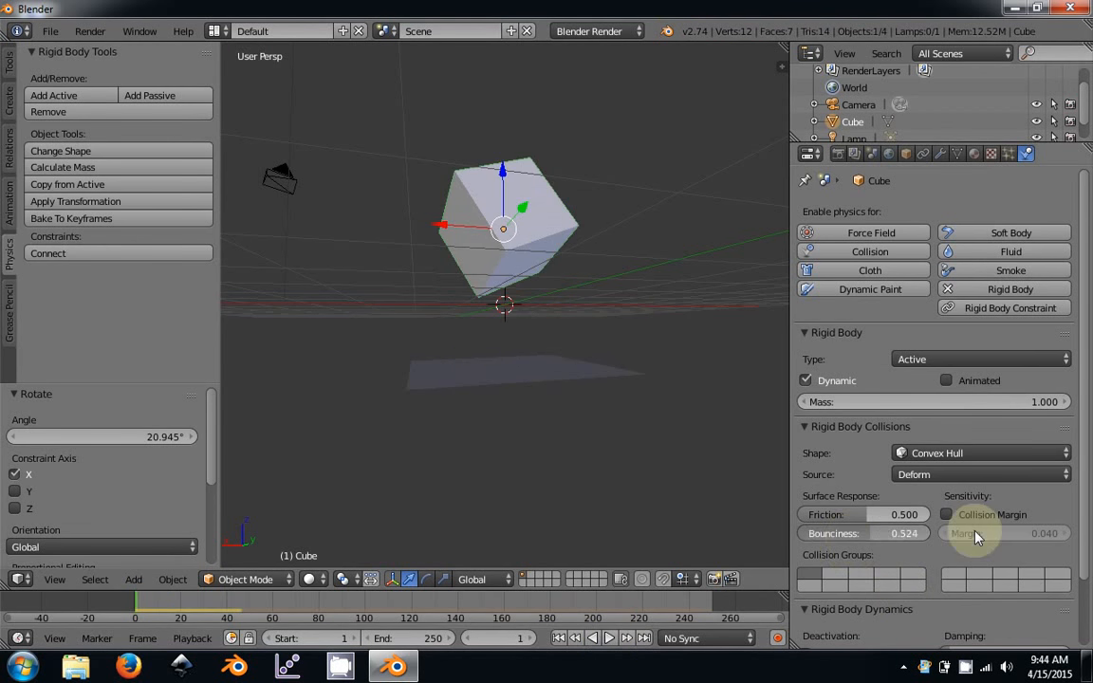
pyautogui.click(609, 638)
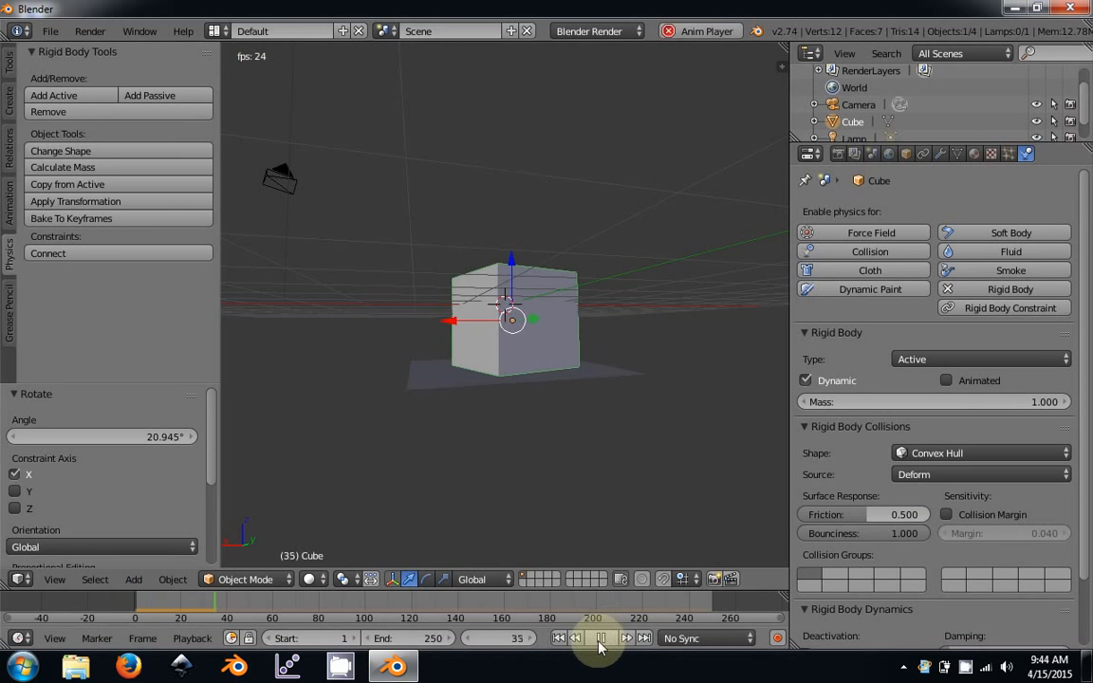
pyautogui.click(601, 639)
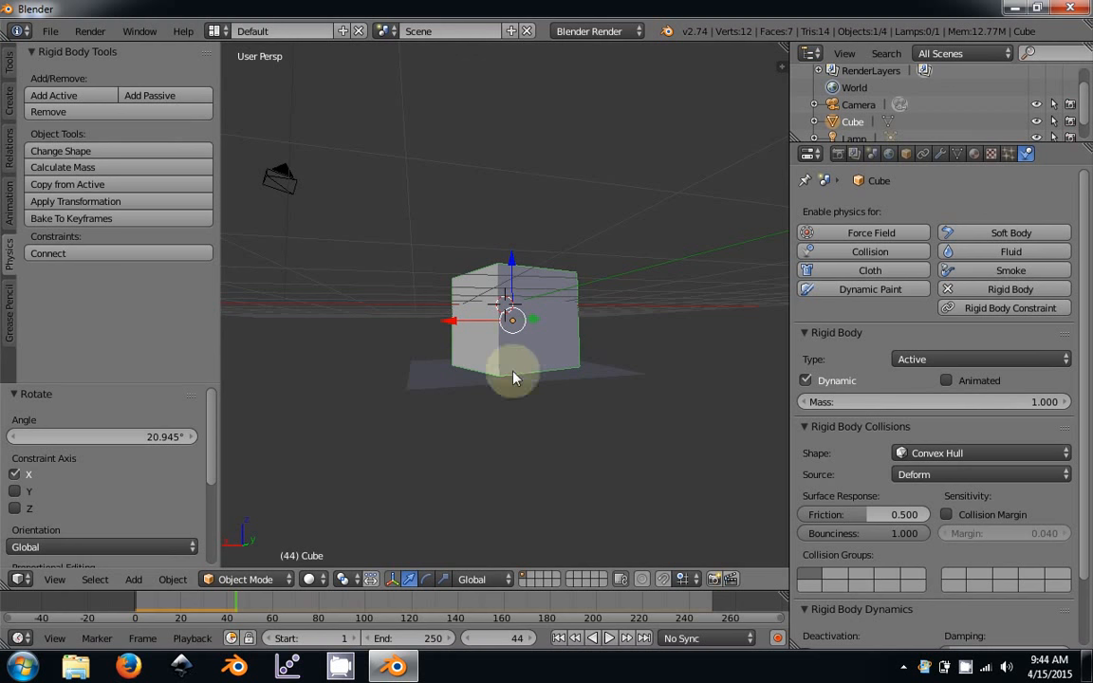
# Delete the cube and add a UV sphere in its place.
pyautogui.press('x')
pyautogui.click(541, 264)
pyautogui.hotkey('shift', 'a')
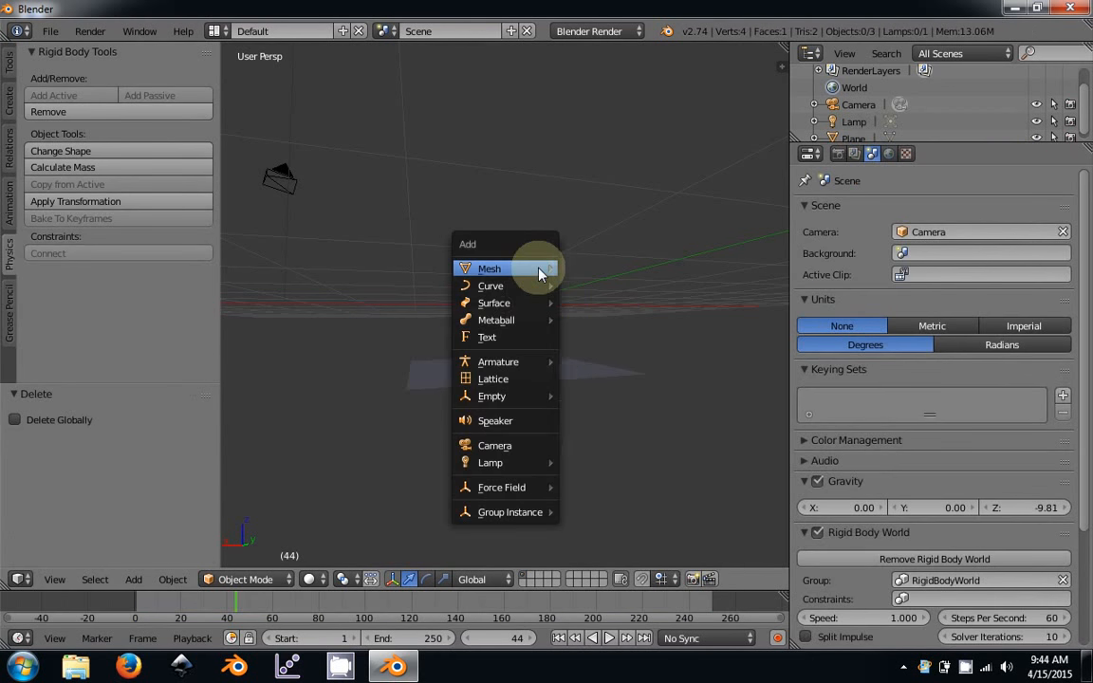
pyautogui.moveTo(555, 282)
pyautogui.click(590, 322)
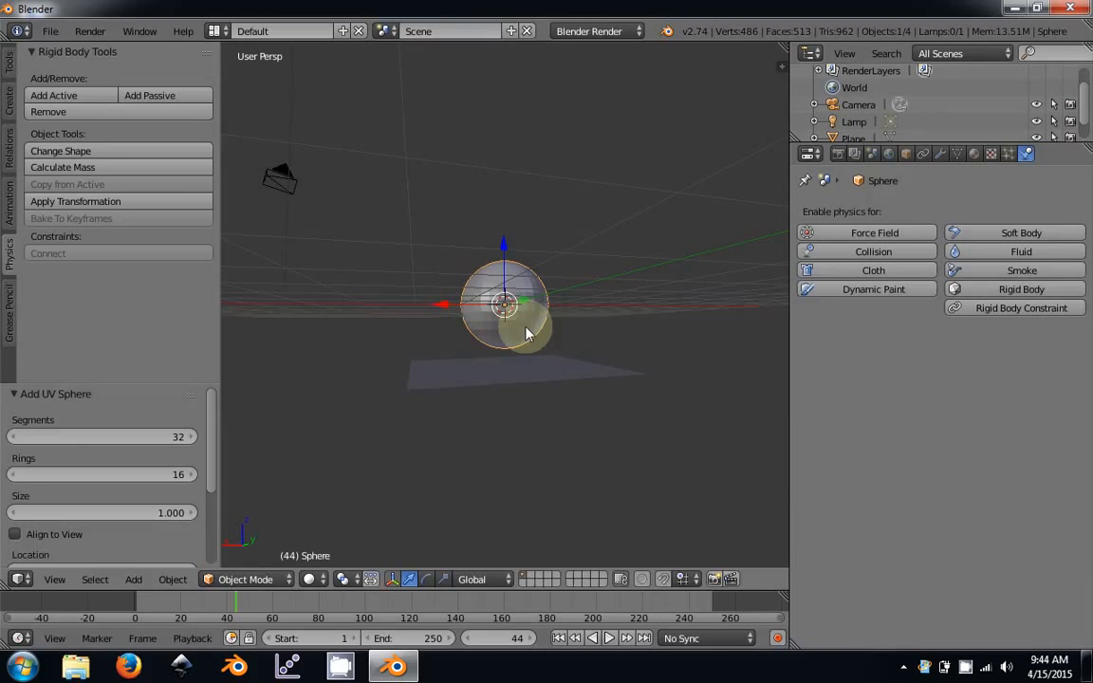
# Move the sphere up along the Z axis by about 6.151.
pyautogui.press('g')
pyautogui.press('z')
pyautogui.click(539, 59)
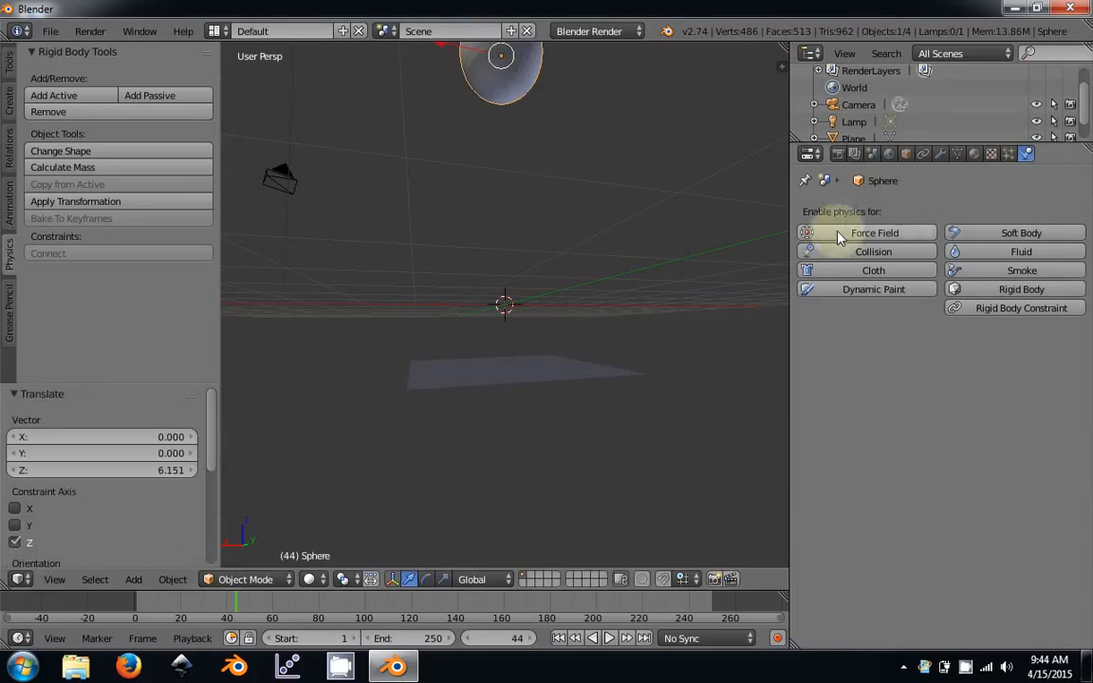
# Make the sphere an active rigid body with a bounciness of 1.000 and play its fall from frame 1.
pyautogui.click(968, 290)
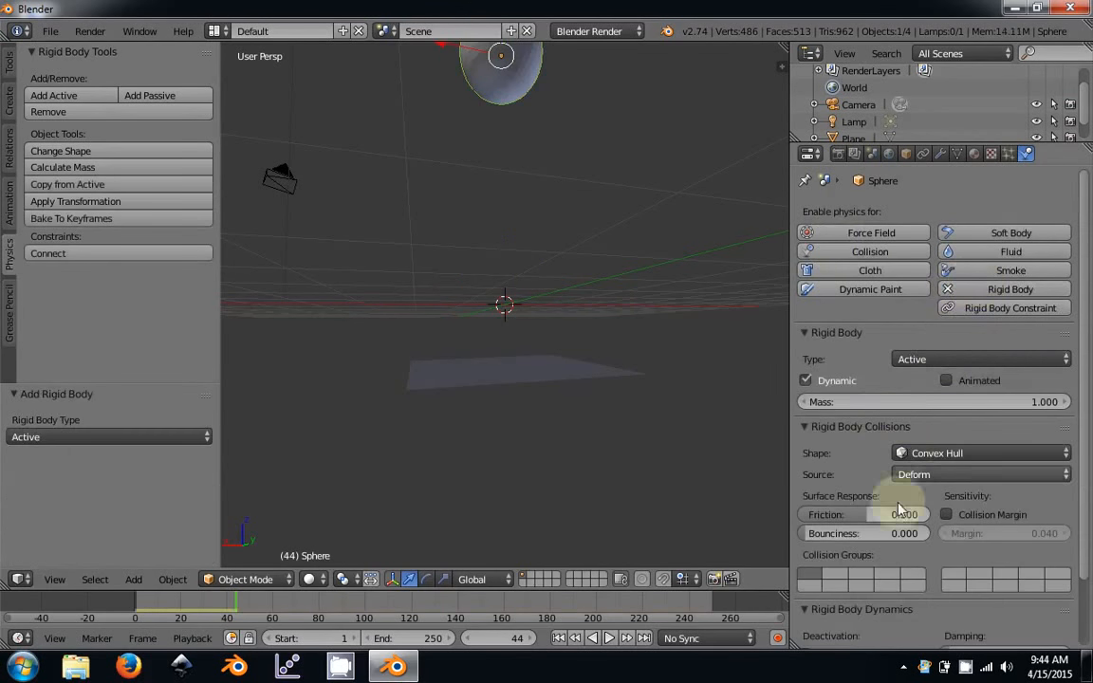
pyautogui.moveTo(833, 533); pyautogui.dragTo(933, 538)
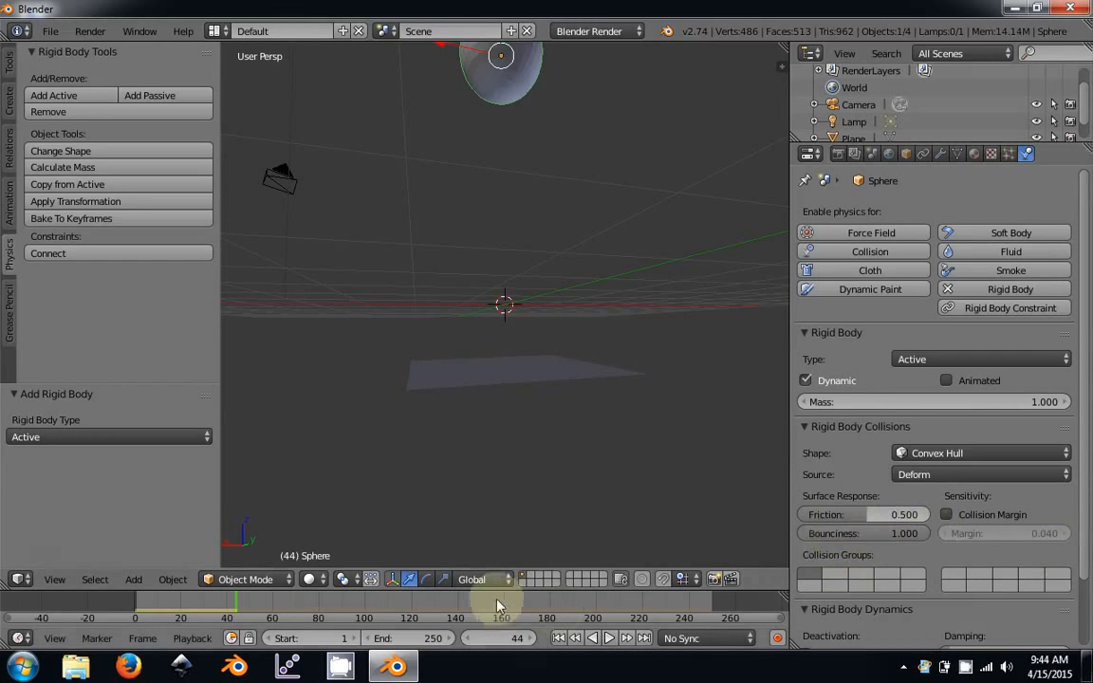
pyautogui.click(562, 639)
pyautogui.click(609, 638)
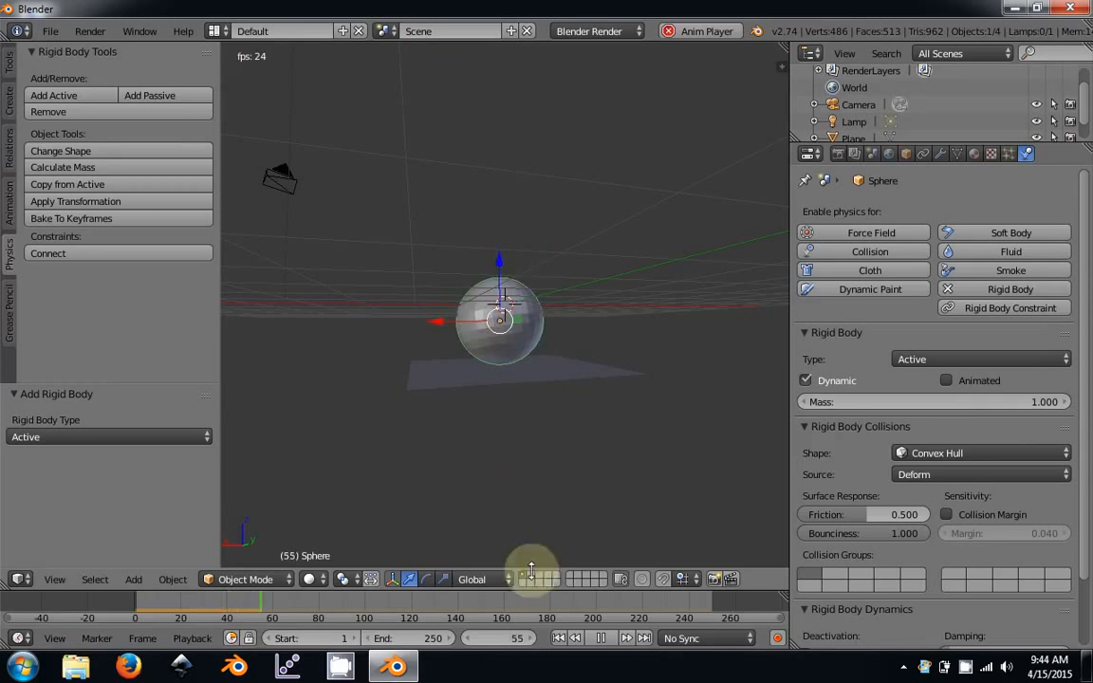
pyautogui.click(600, 637)
# Go back to frame 29 and step frame by frame to frame 54 to examine the sphere's contact with the plane.
pyautogui.moveTo(245, 610); pyautogui.dragTo(206, 610)
pyautogui.press('Left')
pyautogui.press('Left')
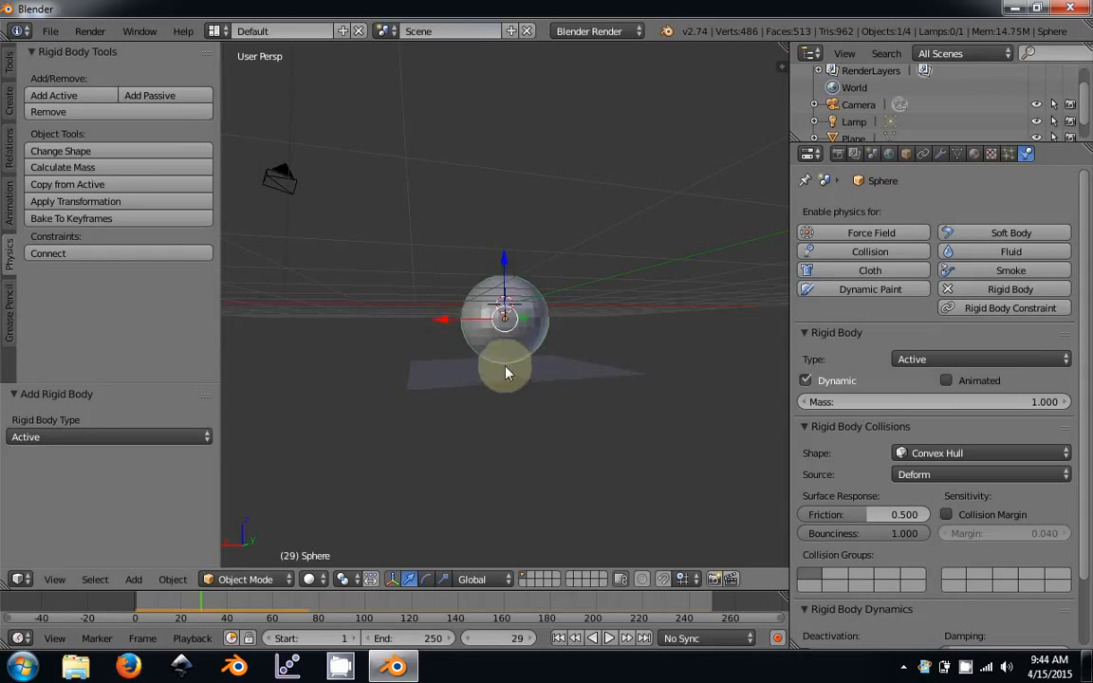
pyautogui.press('Right')
pyautogui.press('Right')
pyautogui.press('Right')
pyautogui.press('Right')
pyautogui.press('Right')
pyautogui.press('Right')
pyautogui.press('Right')
pyautogui.press('Right')
pyautogui.press('Right')
pyautogui.press('Right')
pyautogui.press('Right')
pyautogui.press('Right')
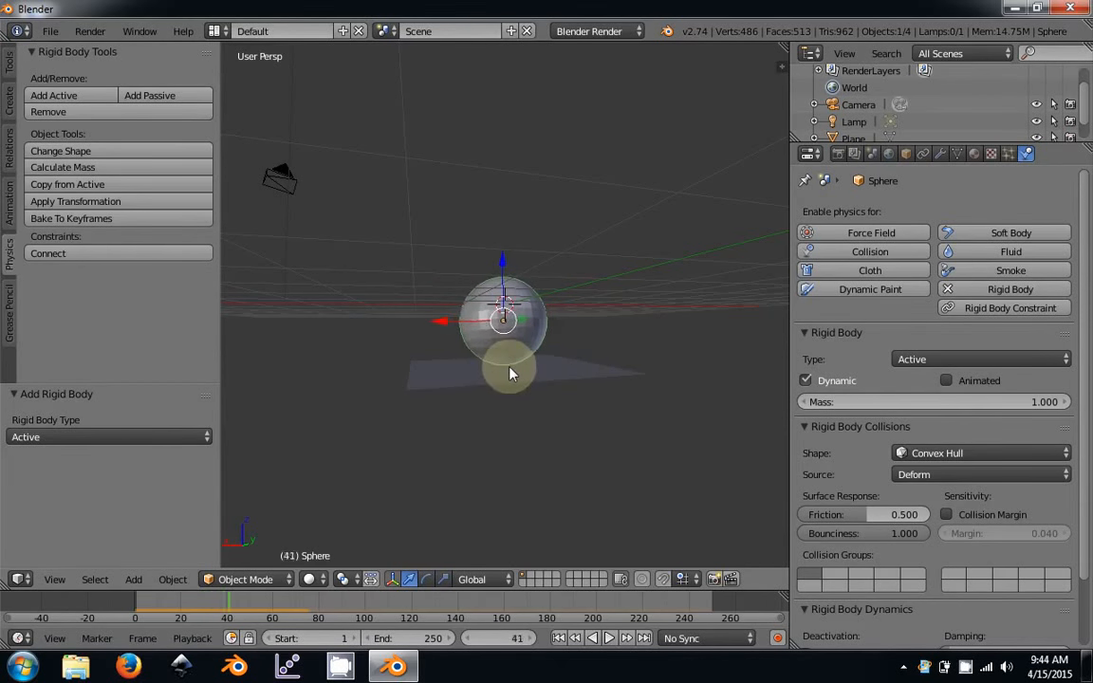
pyautogui.press('Right')
pyautogui.press('Right')
pyautogui.press('Right')
pyautogui.press('Right')
pyautogui.press('Right')
pyautogui.press('Right')
pyautogui.press('Right')
pyautogui.press('Right')
pyautogui.press('Right')
pyautogui.press('Right')
pyautogui.press('Right')
pyautogui.press('Right')
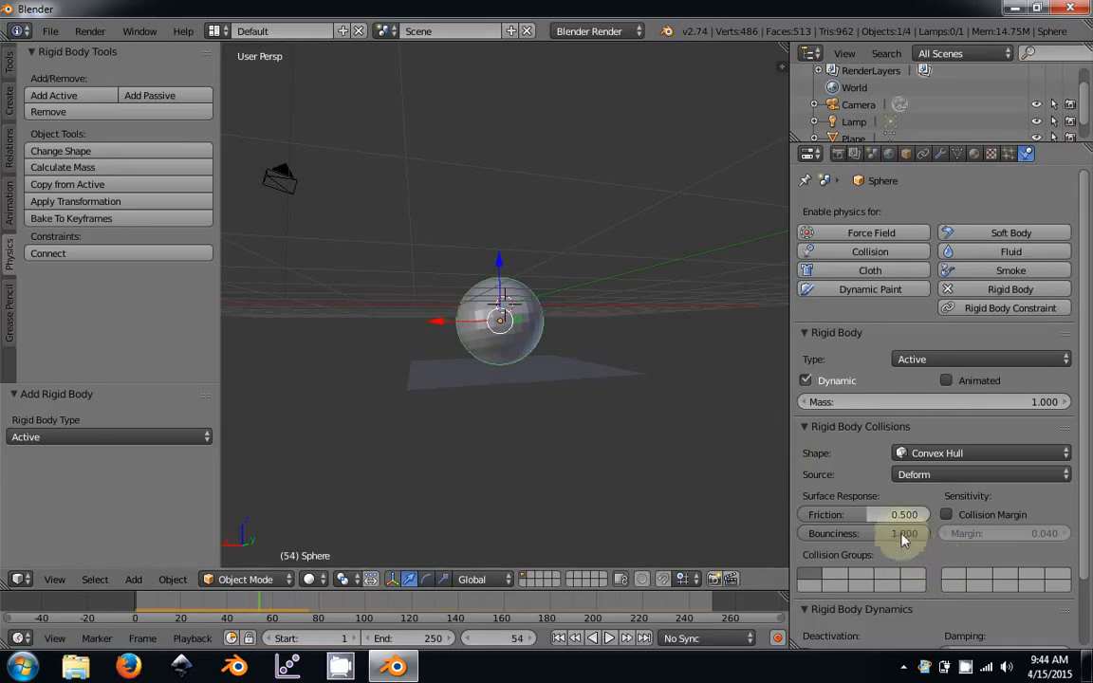
# Set the sphere's bounciness to 0.000, play the simulation from frame 1 to compare, and return to frame 1.
pyautogui.moveTo(903, 535); pyautogui.dragTo(799, 536)
pyautogui.click(558, 639)
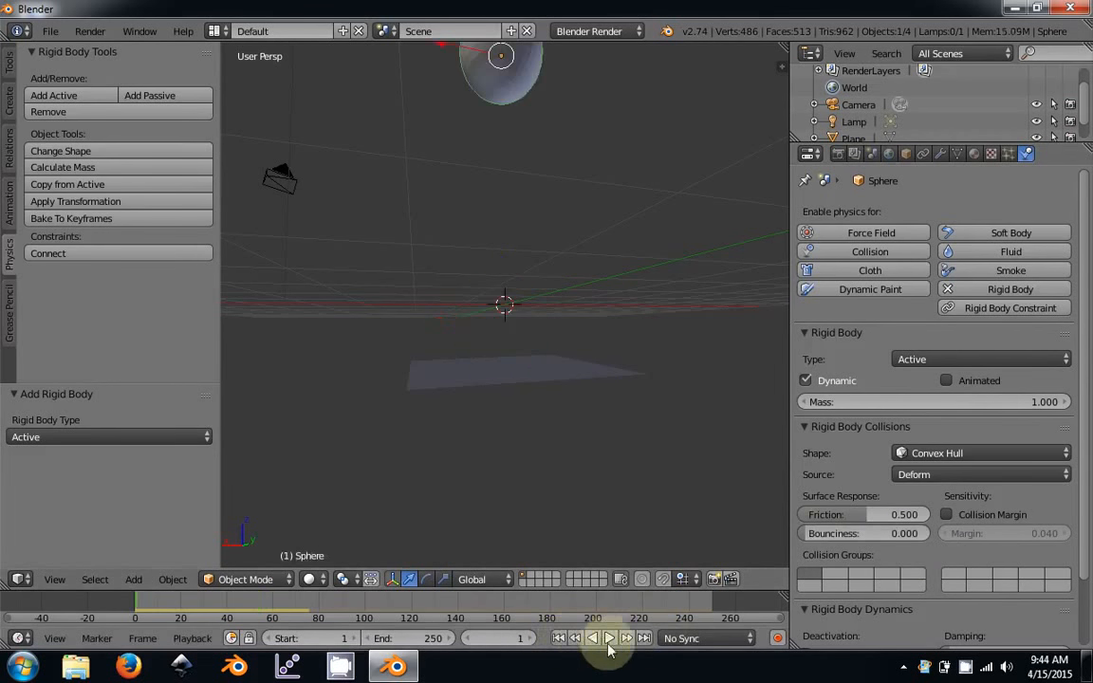
pyautogui.click(610, 641)
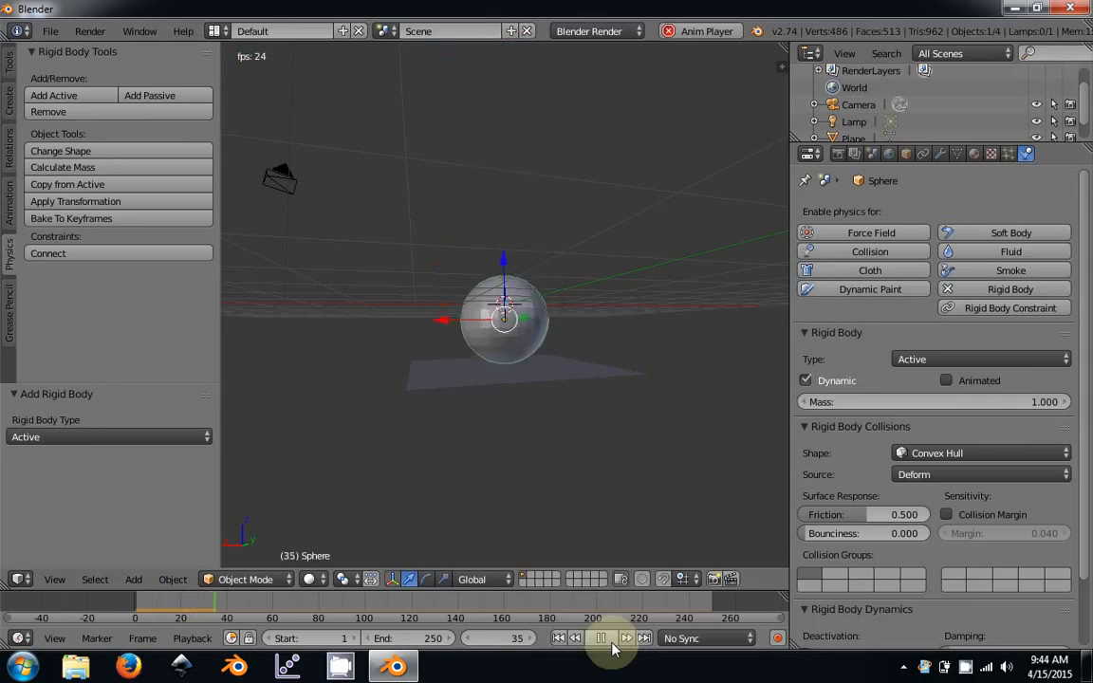
pyautogui.click(609, 643)
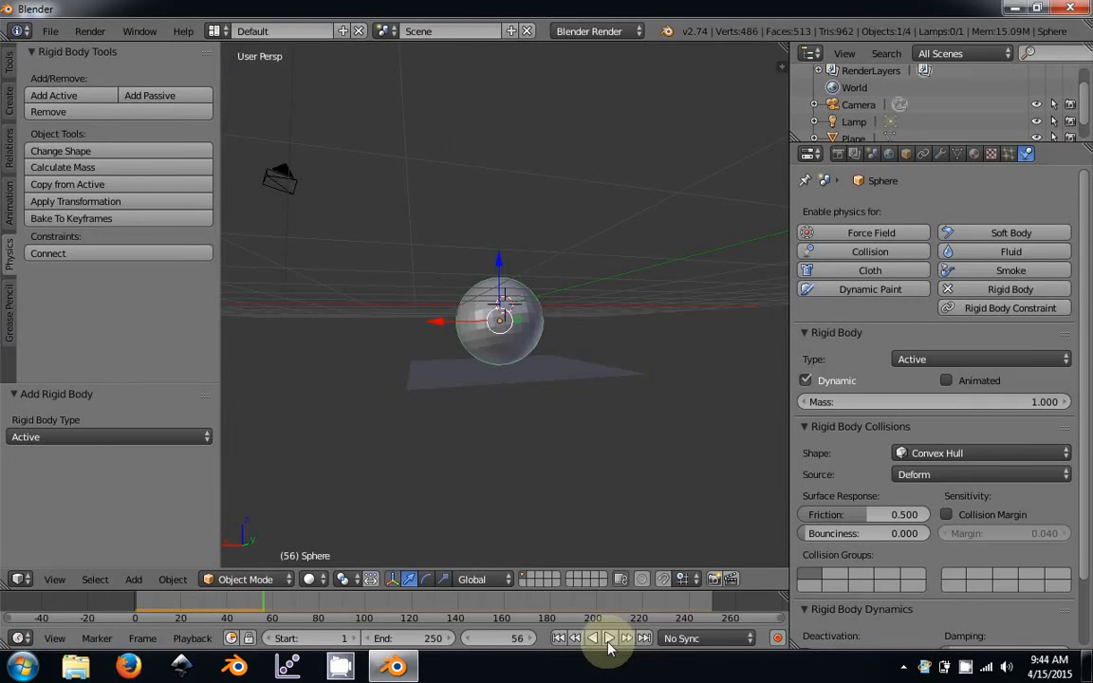
pyautogui.click(559, 637)
# Delete the sphere and add a monkey mesh in its place.
pyautogui.moveTo(587, 247); pyautogui.dragTo(542, 298, button='middle')
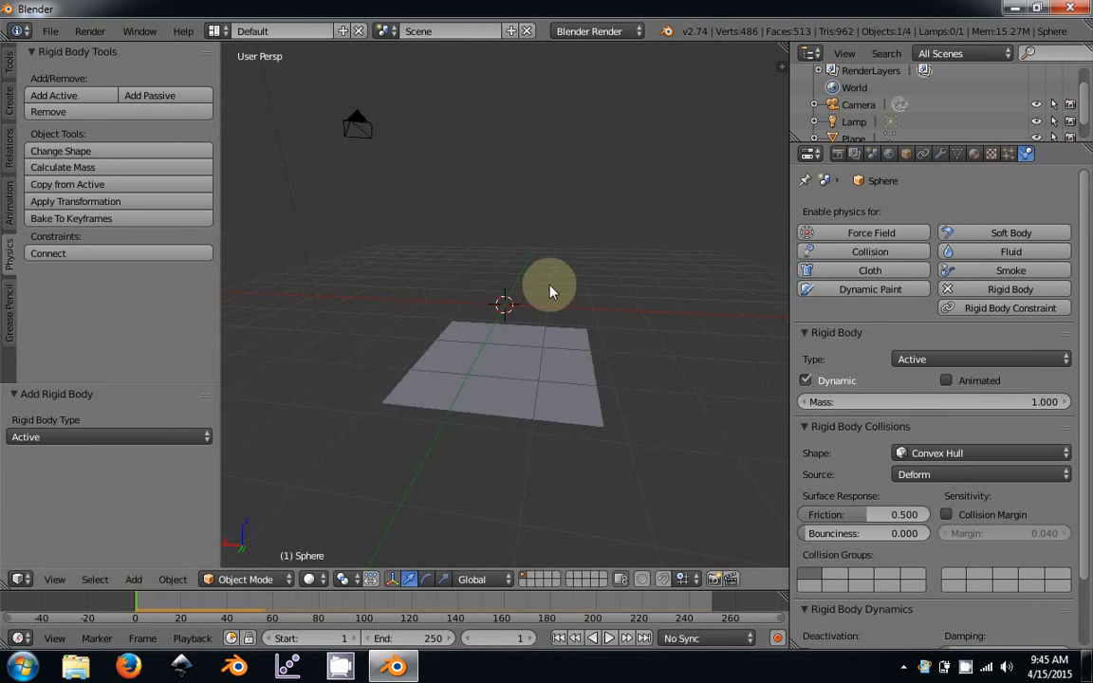
pyautogui.scroll(-6, 550, 291)
pyautogui.scroll(3, 550, 291)
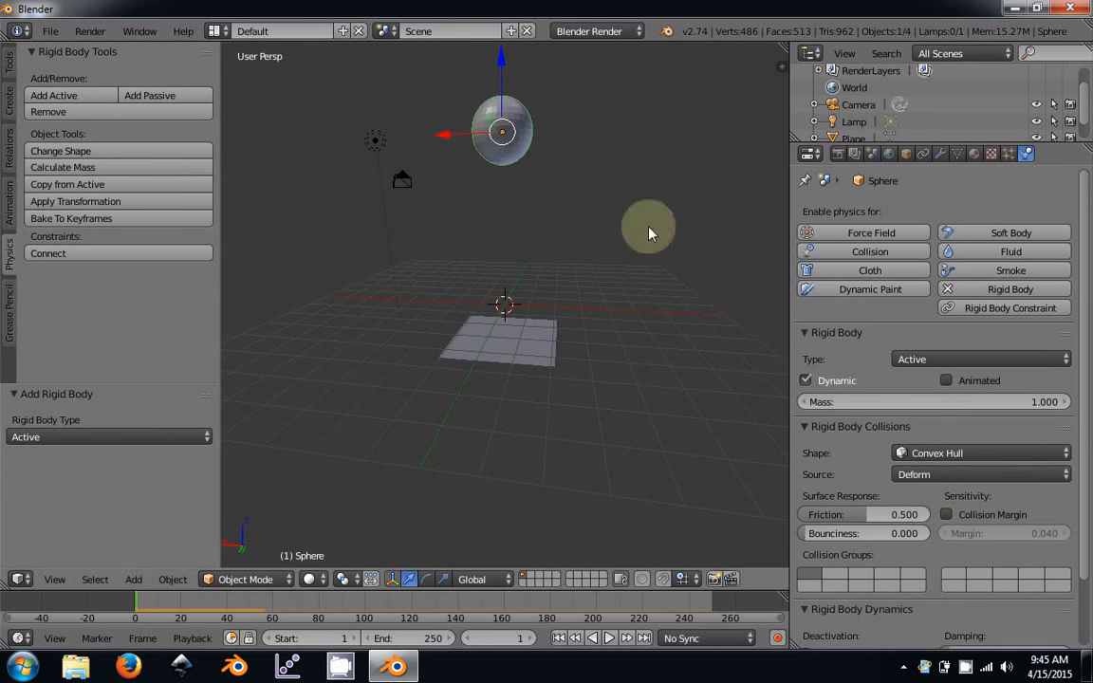
pyautogui.press('x')
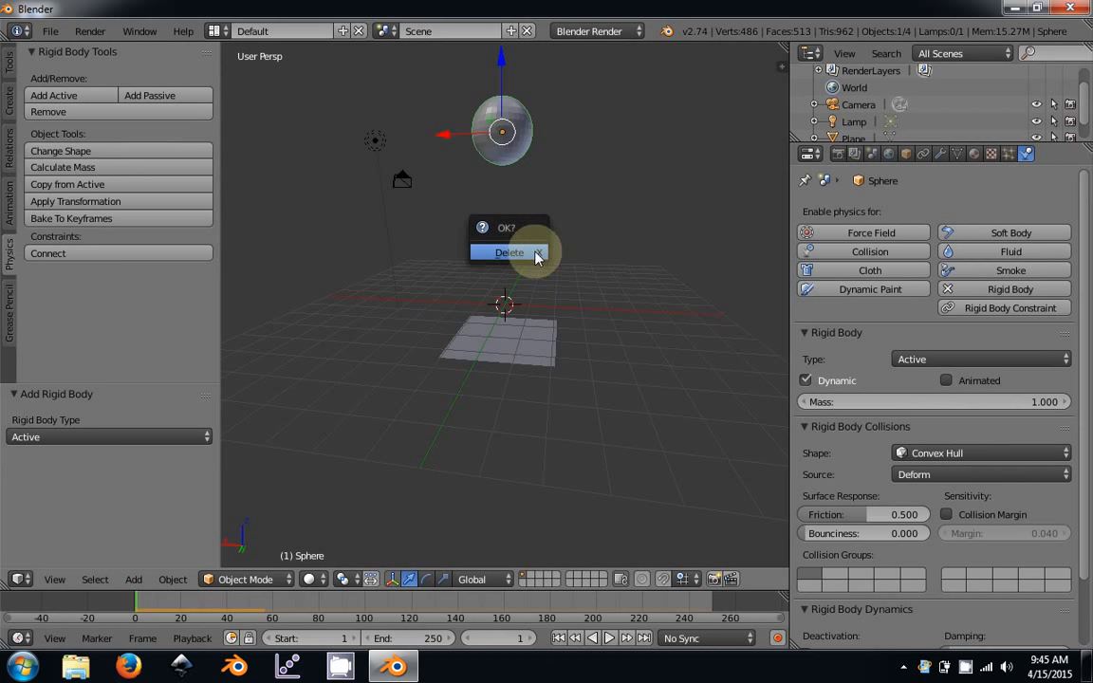
pyautogui.click(536, 256)
pyautogui.hotkey('shift', 'a')
pyautogui.moveTo(536, 254)
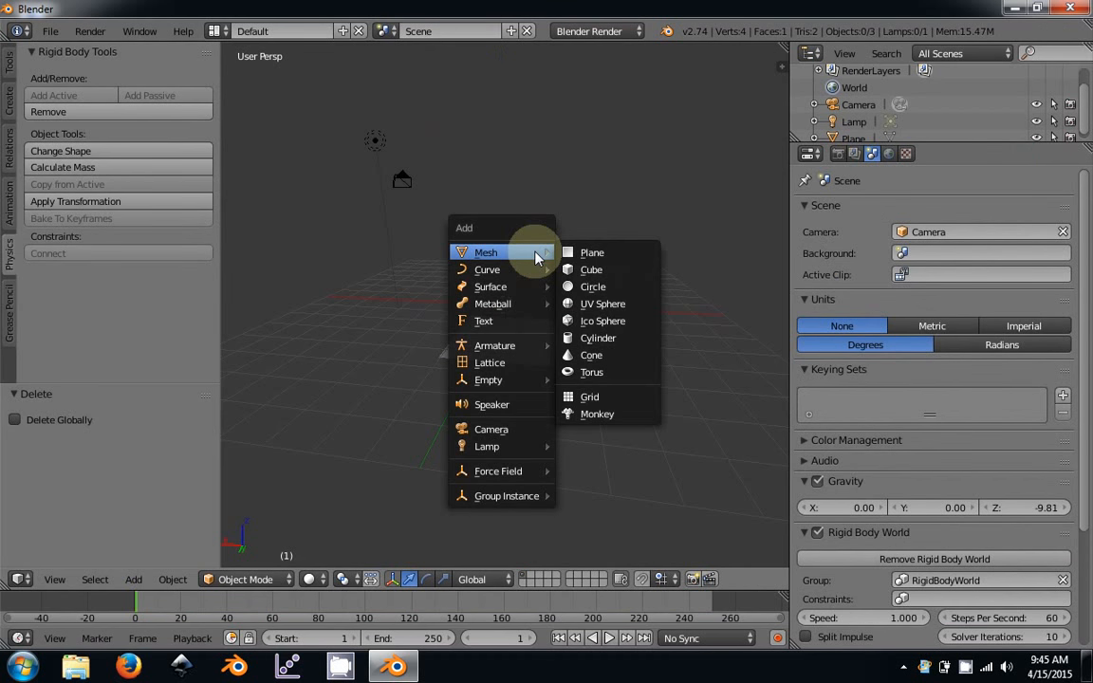
pyautogui.click(596, 416)
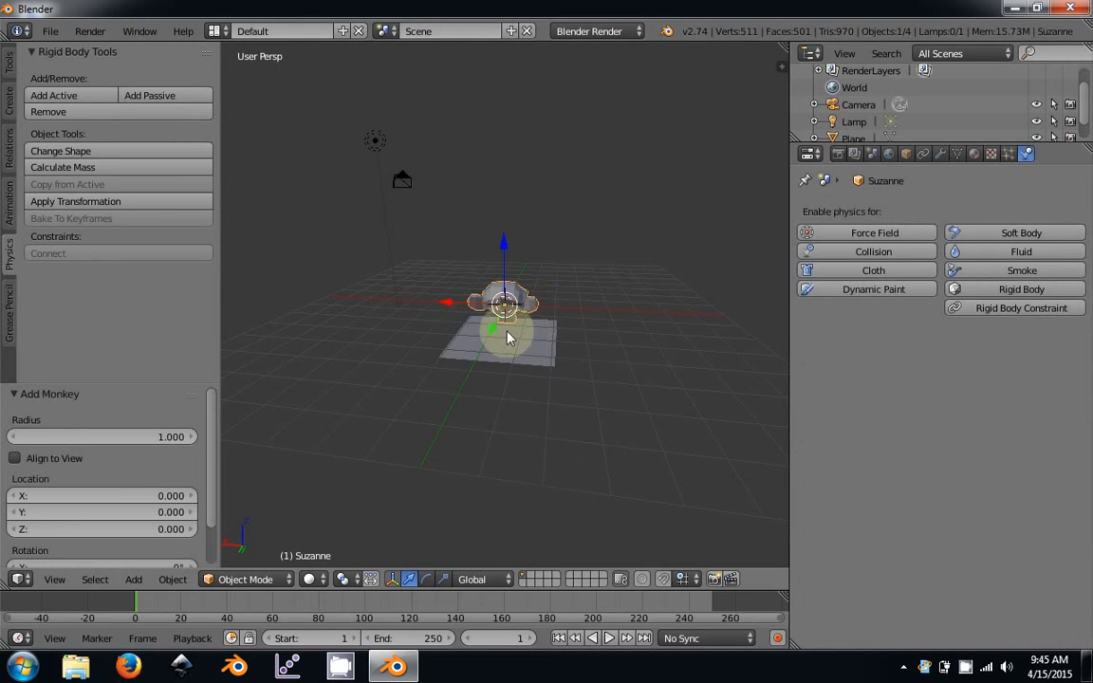
# Move the monkey up along the Z axis by about 3.218.
pyautogui.press('g')
pyautogui.press('z')
pyautogui.click(526, 239)
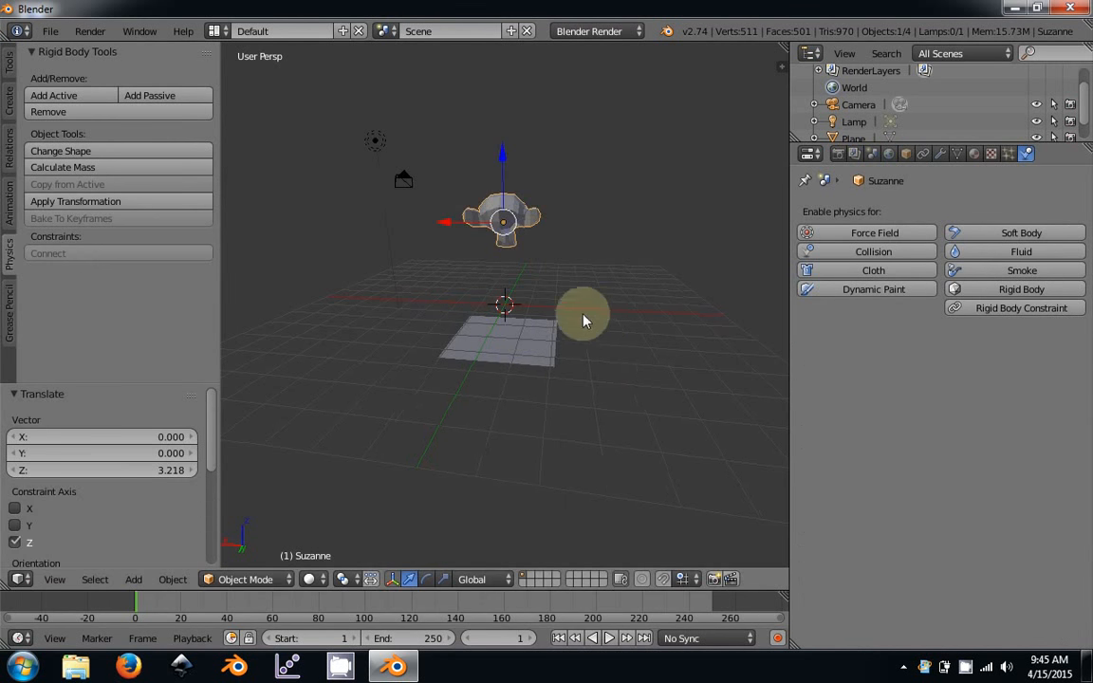
# Make the monkey an active rigid body and play its fall from frame 1, ending back at frame 1.
pyautogui.moveTo(581, 312); pyautogui.dragTo(328, 305, button='middle')
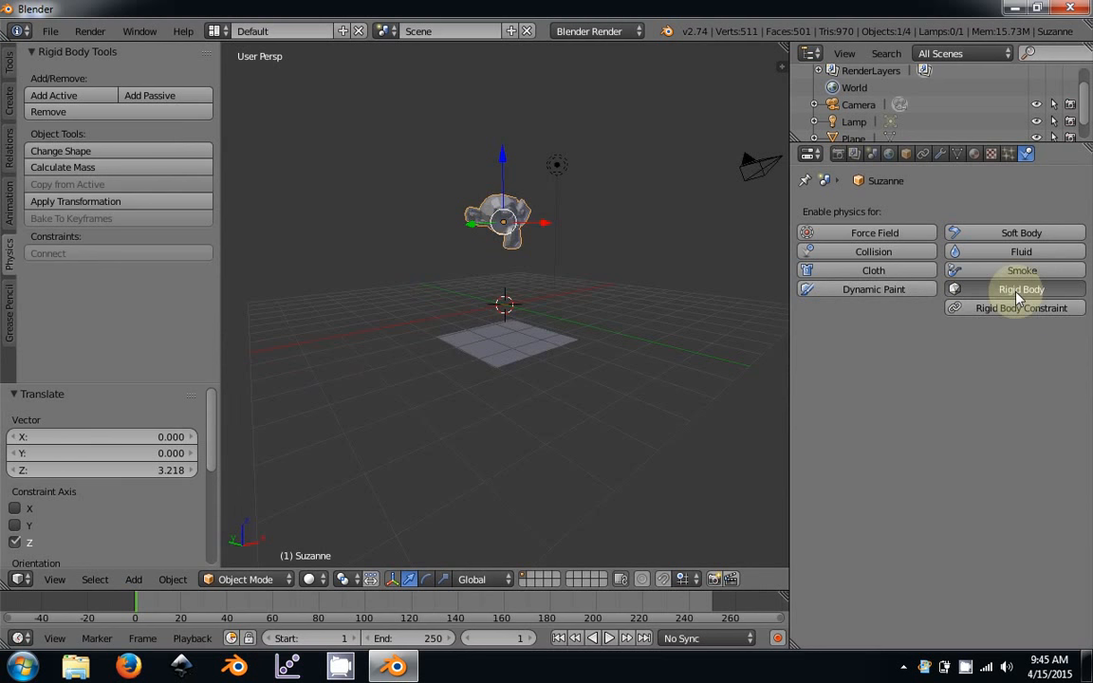
pyautogui.click(1016, 294)
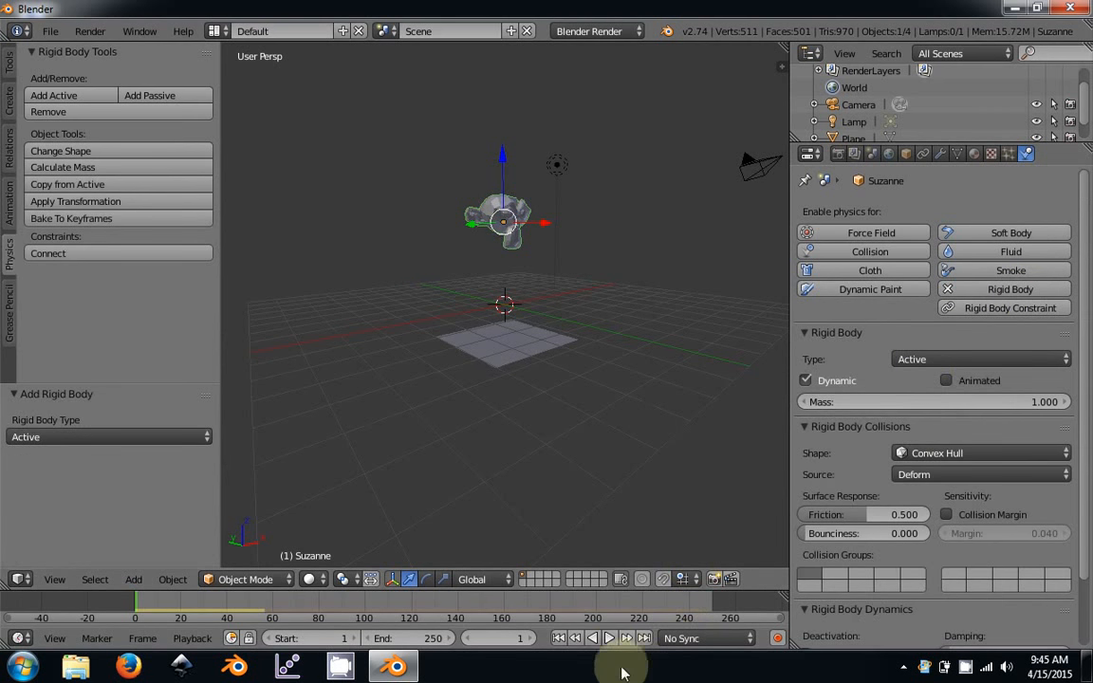
pyautogui.click(609, 637)
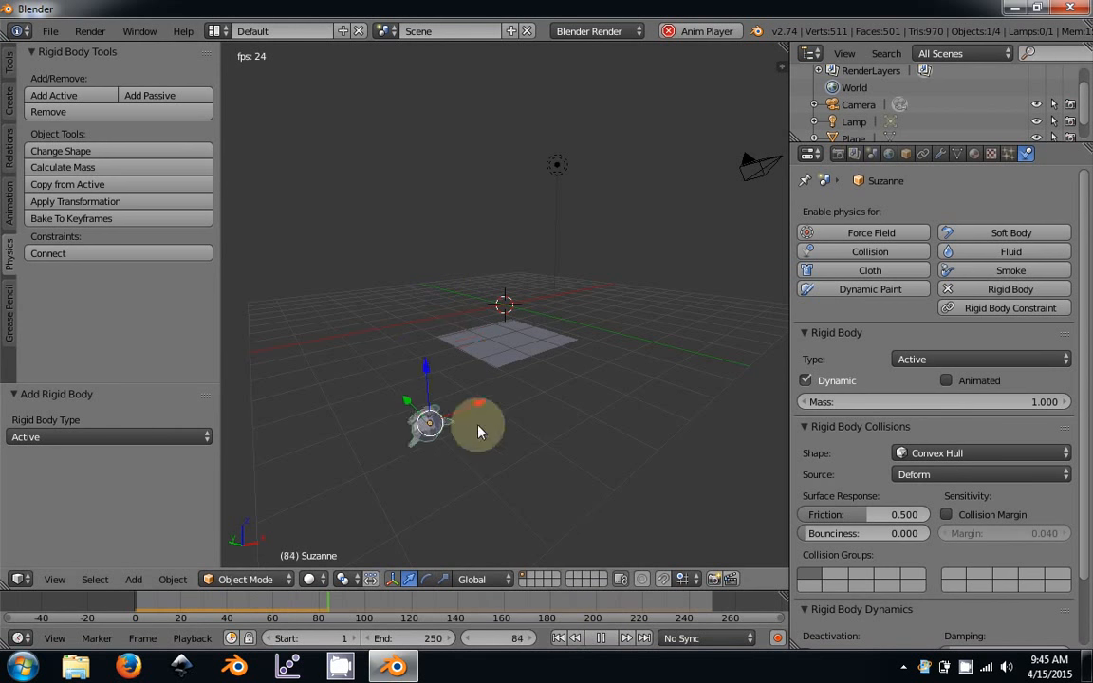
pyautogui.click(600, 638)
pyautogui.click(559, 637)
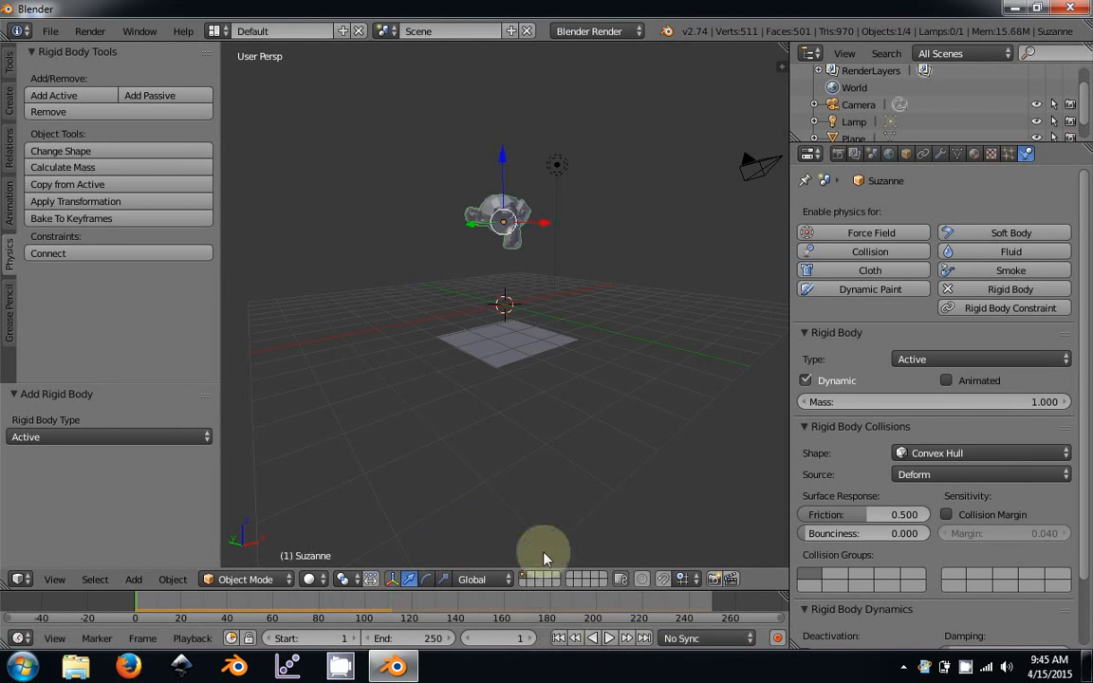
# Set the monkey's rigid body collision shape to Mesh.
pyautogui.scroll(4, 505, 311)
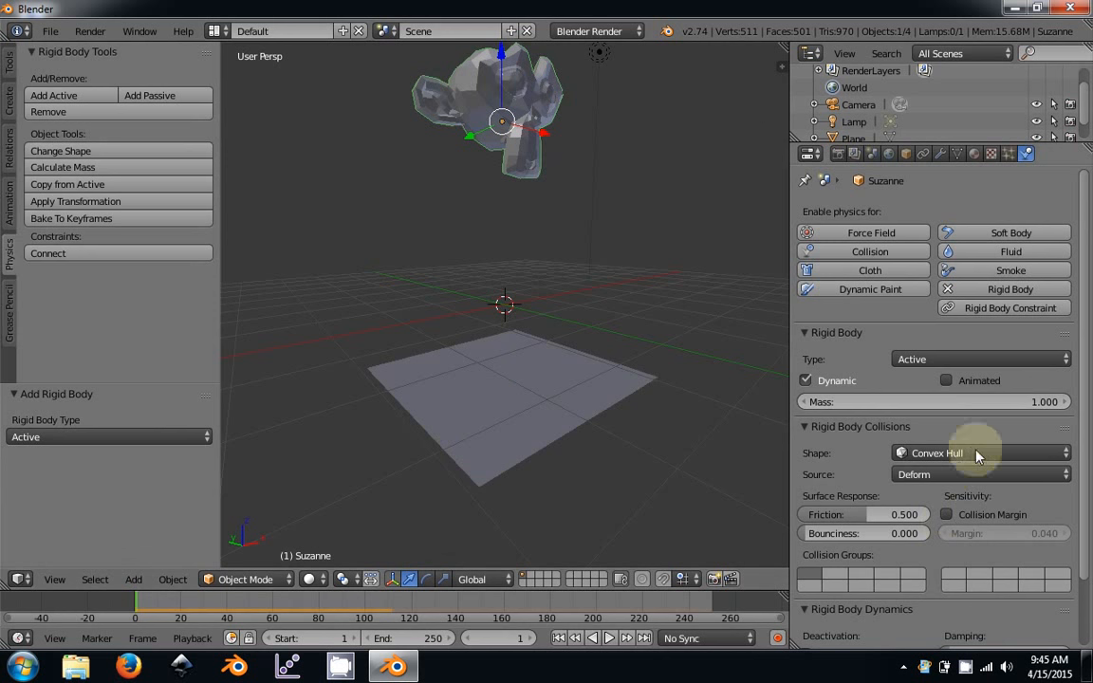
pyautogui.click(939, 454)
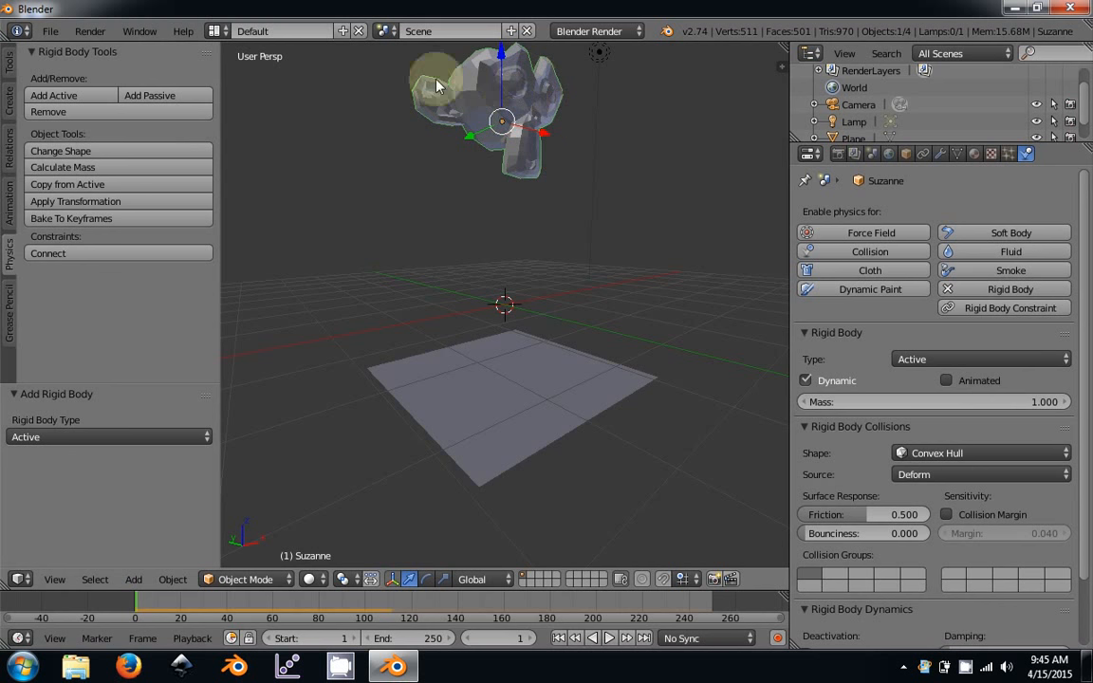
pyautogui.moveTo(487, 114); pyautogui.dragTo(512, 182, button='middle')
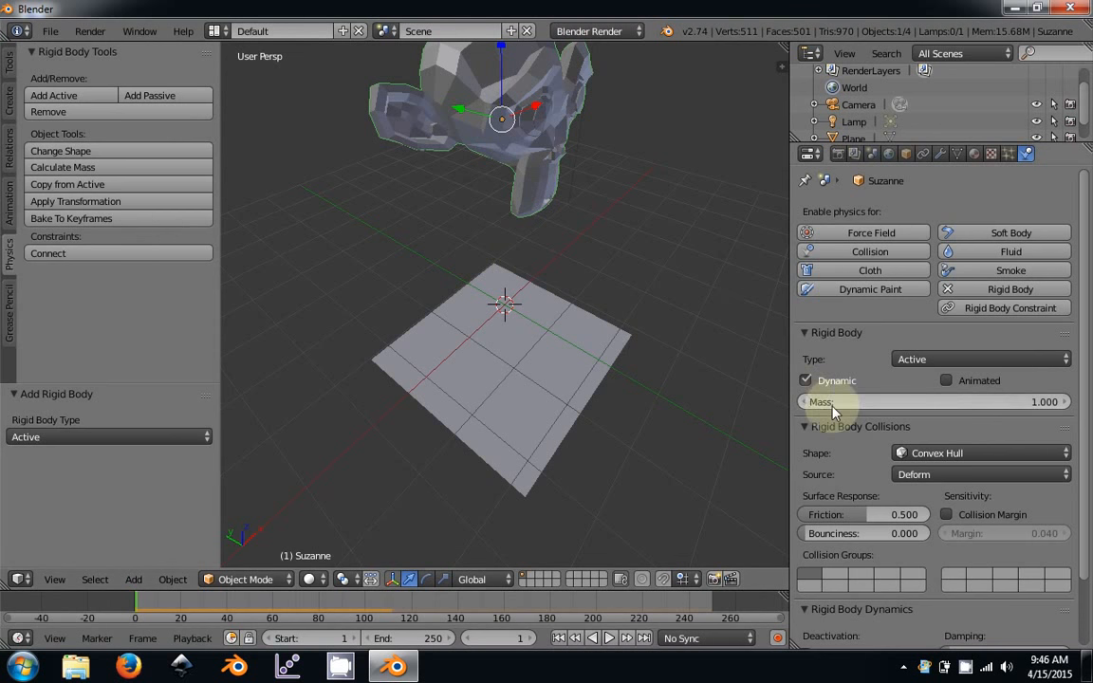
pyautogui.click(941, 455)
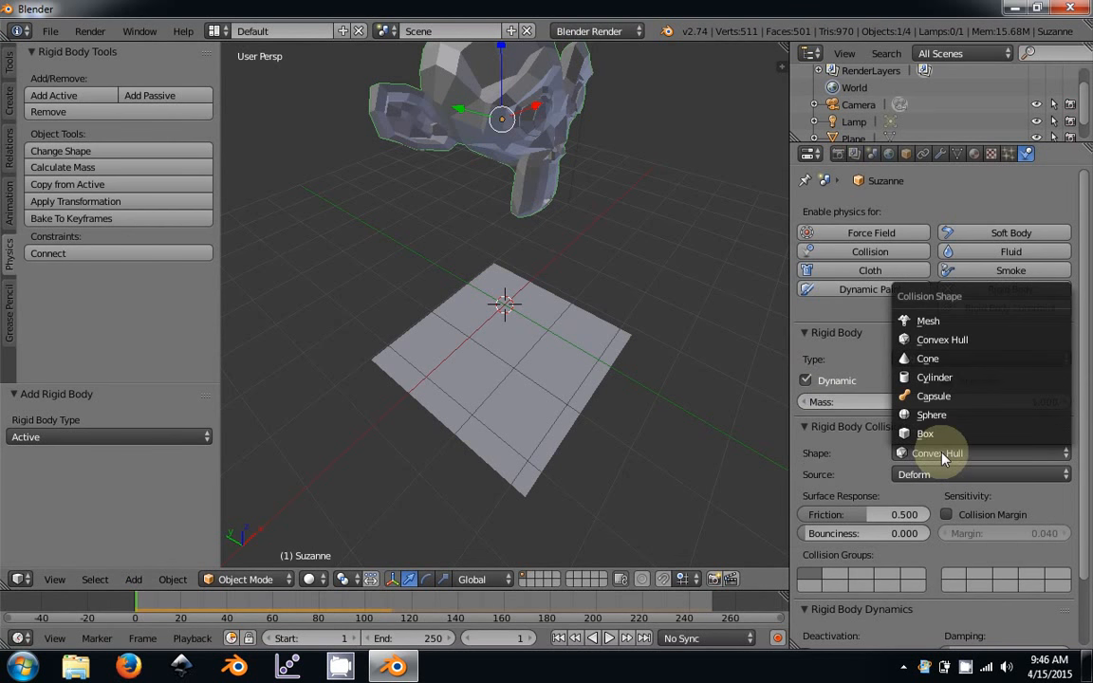
pyautogui.click(936, 327)
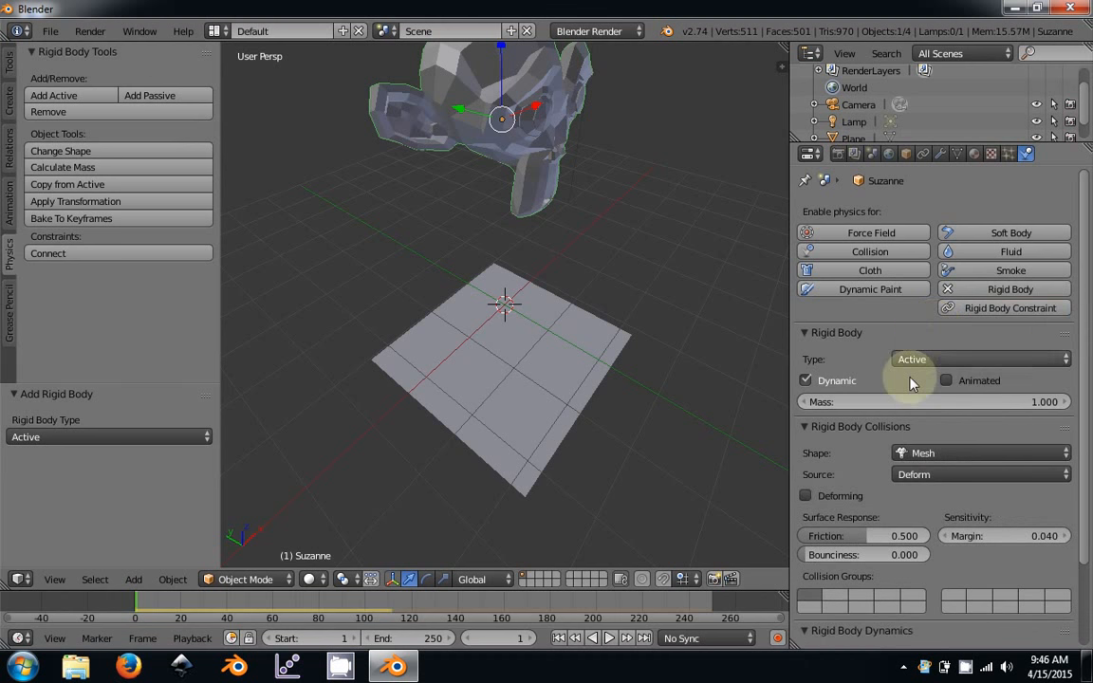
# Scale the passive plane up by a factor of about 3.749.
pyautogui.rightClick(547, 379)
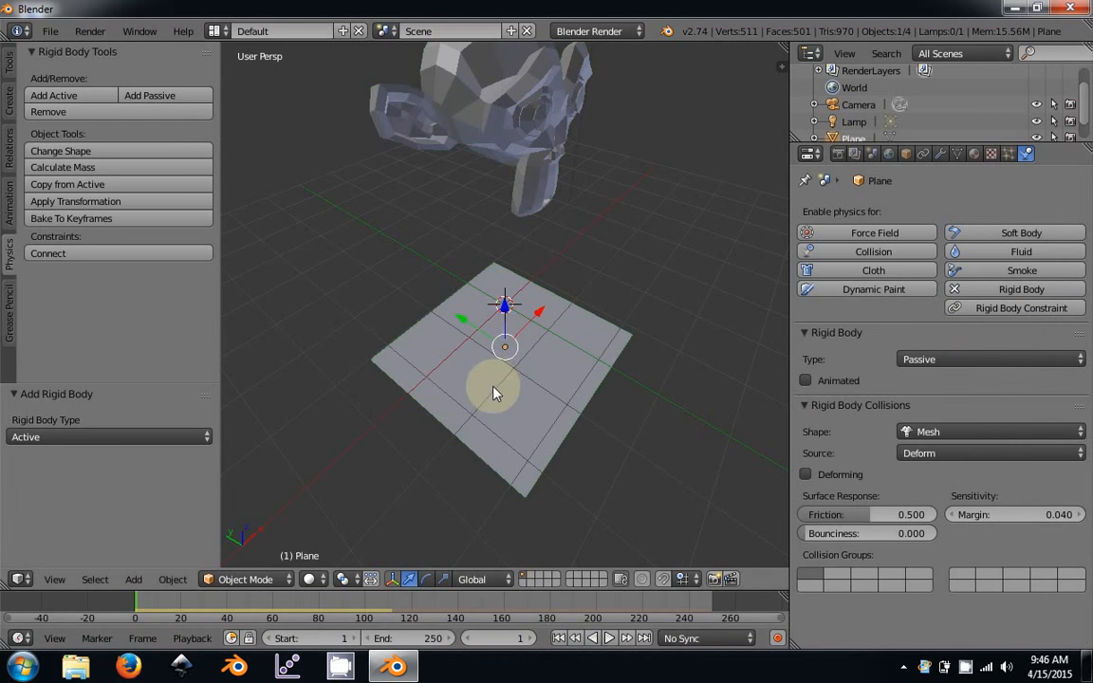
pyautogui.press('s')
pyautogui.click(610, 446)
# Select the monkey, play its fall onto the enlarged plane to examine how it lands, and return to frame 1.
pyautogui.rightClick(465, 67)
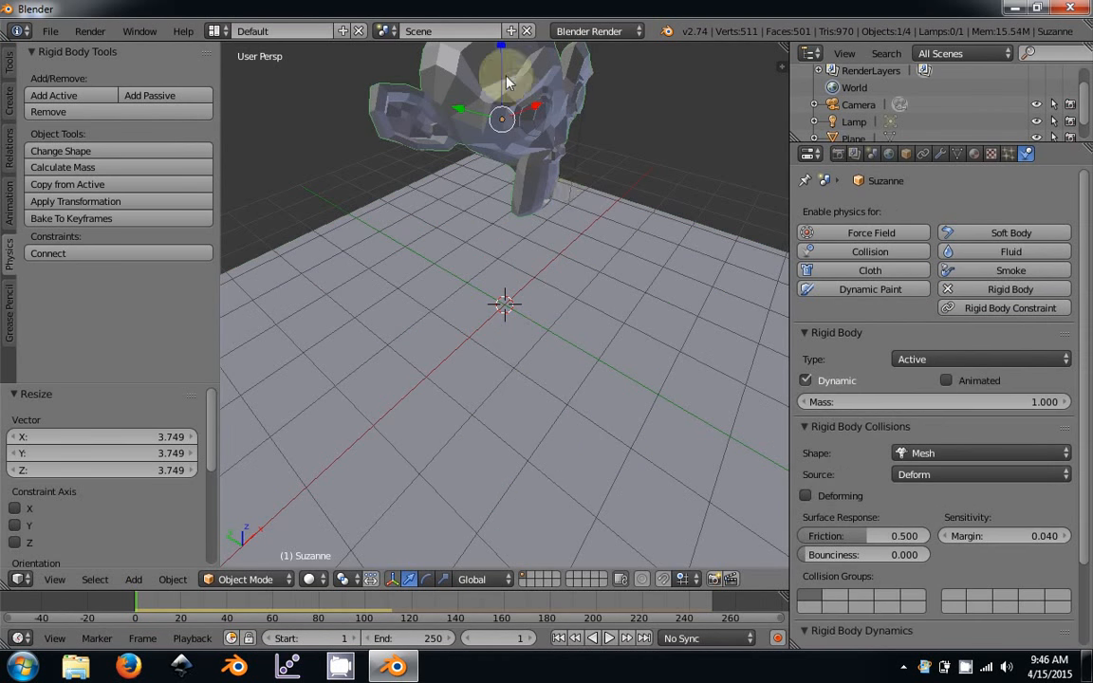
pyautogui.click(609, 638)
pyautogui.scroll(-5, 525, 363)
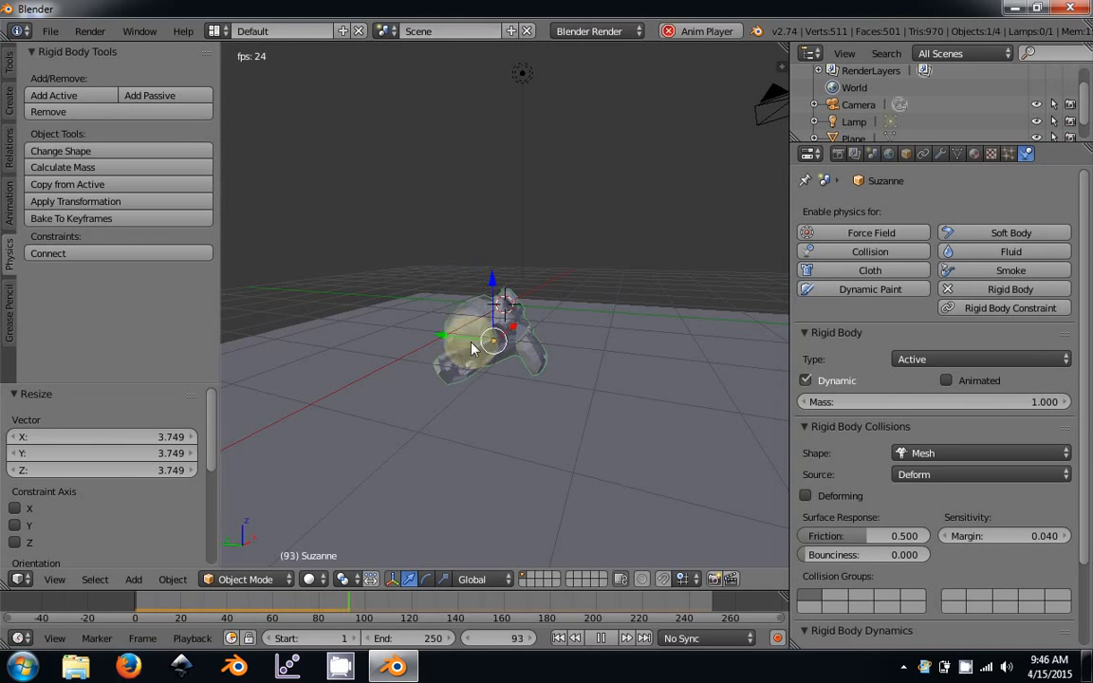
pyautogui.moveTo(431, 377); pyautogui.dragTo(225, 424, button='middle')
pyautogui.click(600, 637)
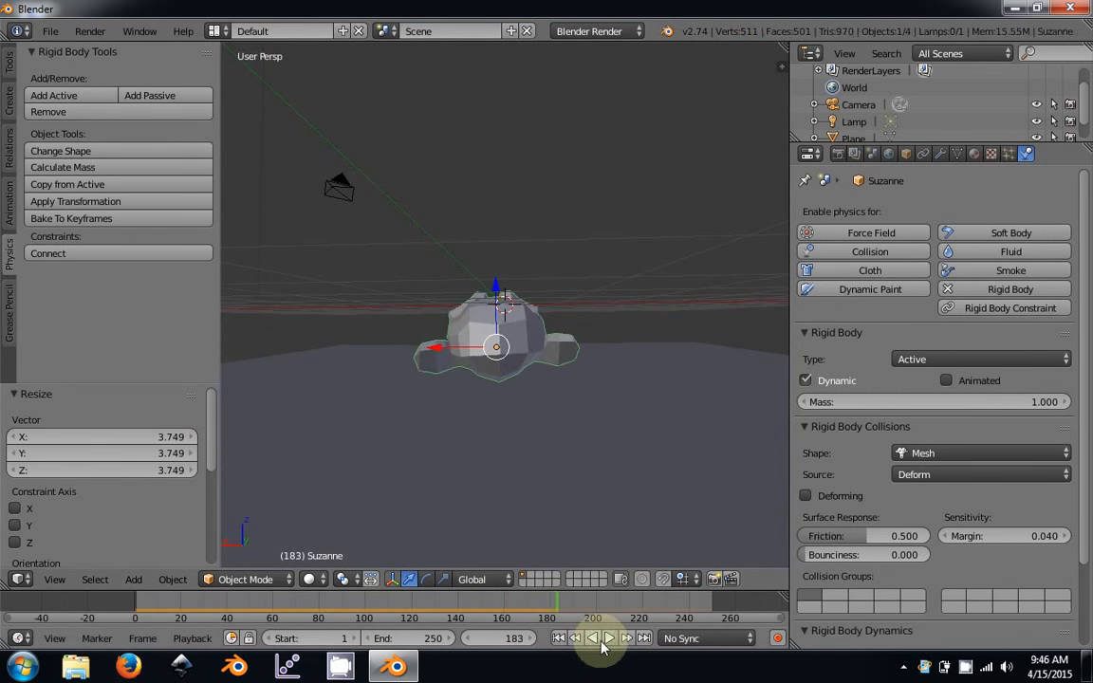
pyautogui.click(559, 637)
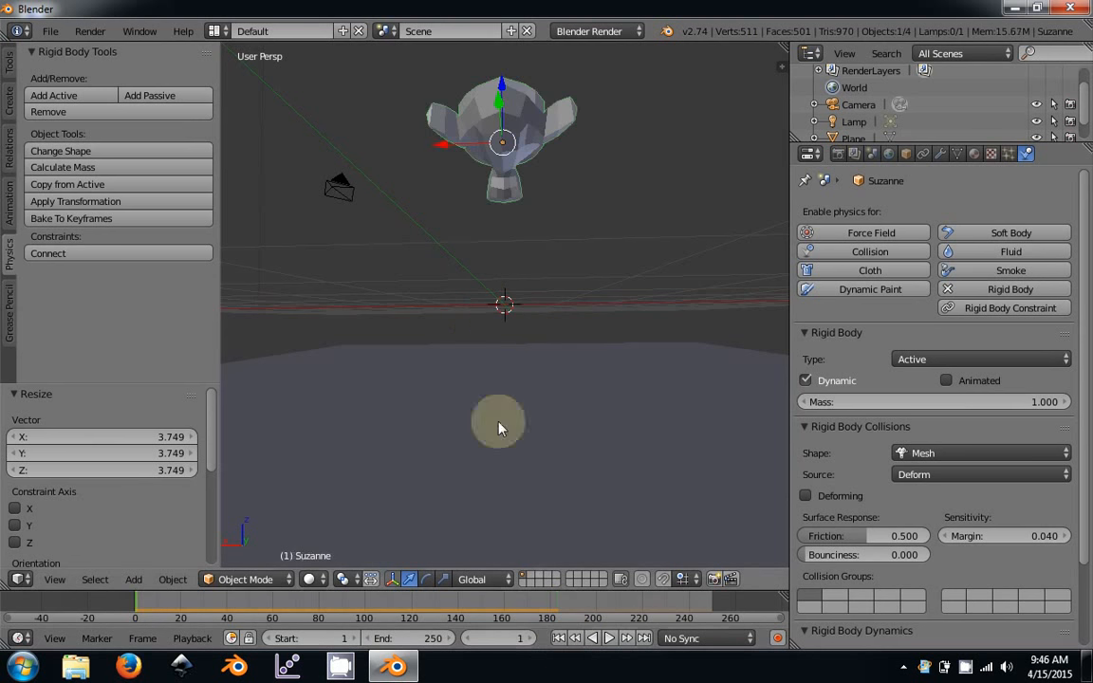
# Select all objects in the scene and set their origins with Origin to Geometry.
pyautogui.moveTo(467, 296); pyautogui.dragTo(477, 256, button='middle')
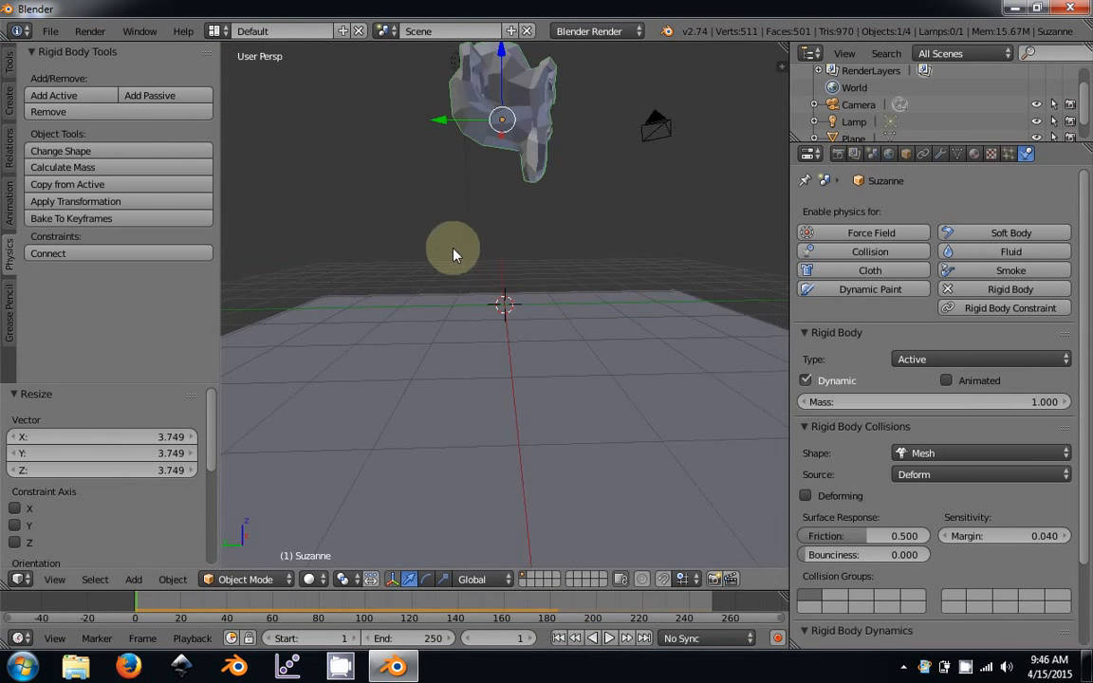
pyautogui.click(9, 62)
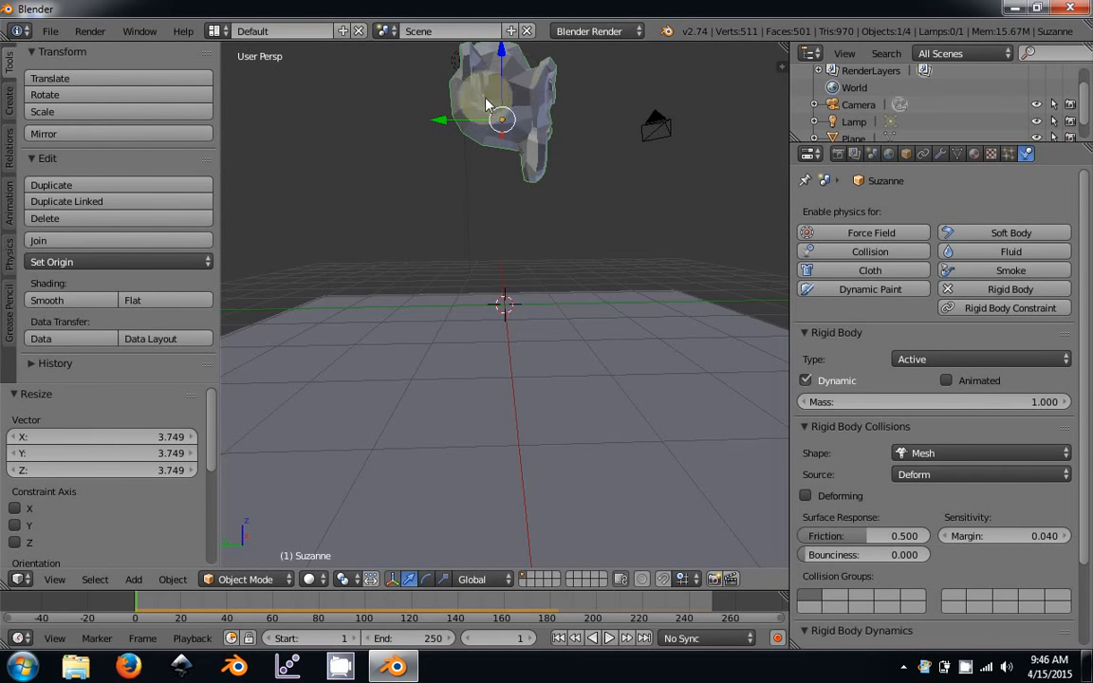
pyautogui.press('a')
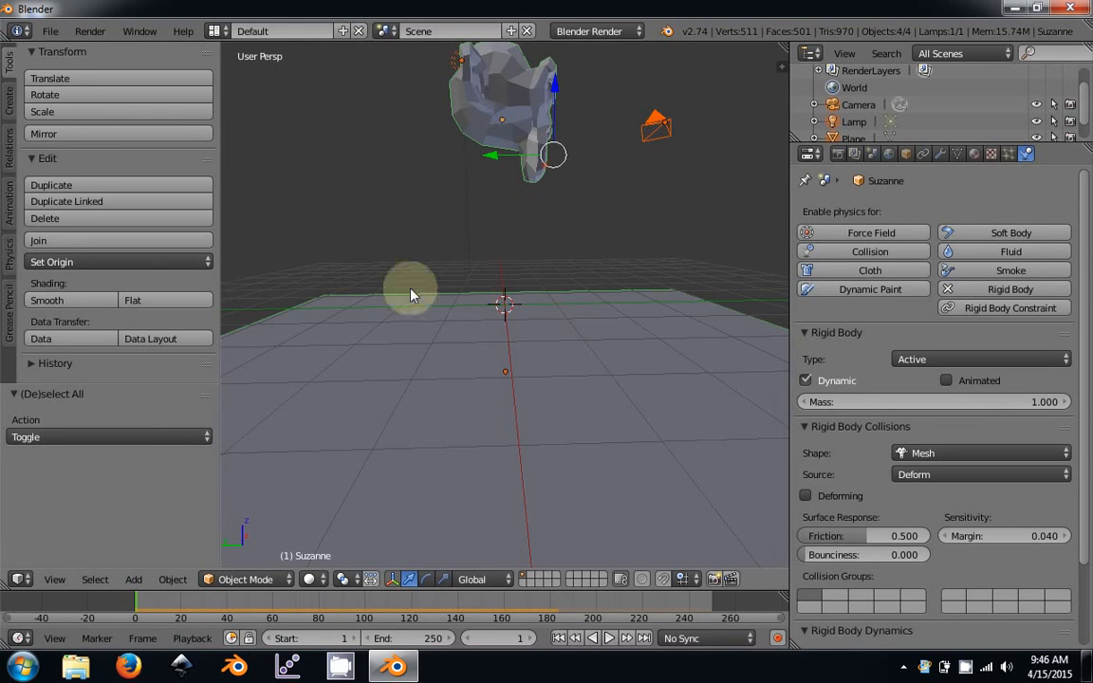
pyautogui.click(55, 264)
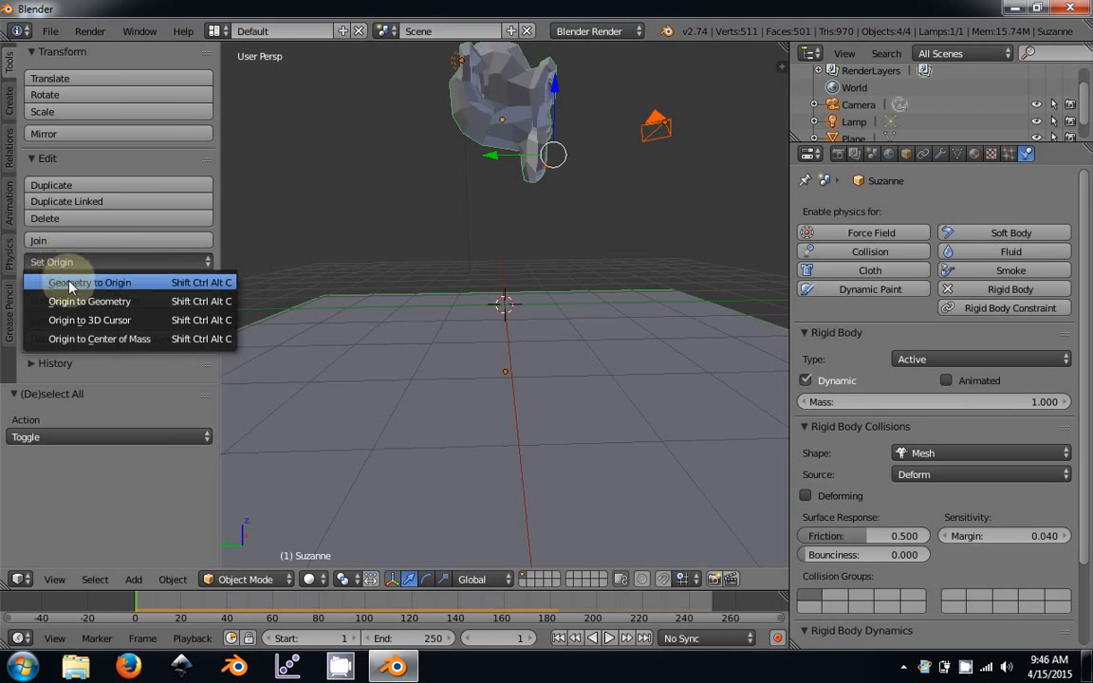
pyautogui.click(80, 302)
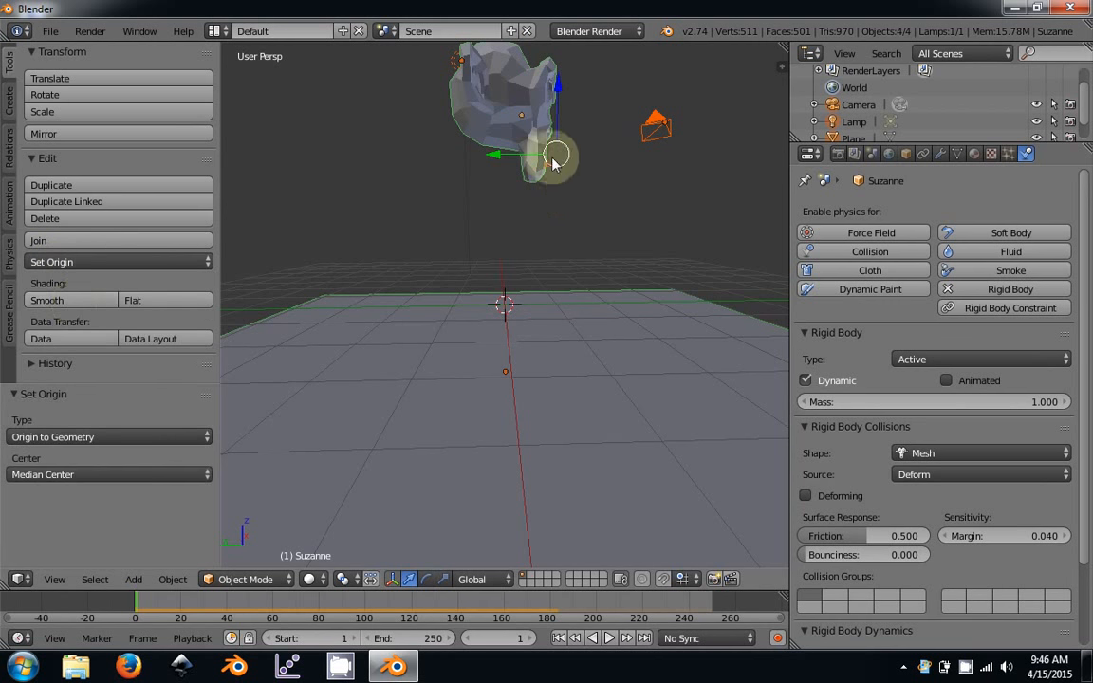
# Set the origins of all selected objects to their center of mass.
pyautogui.click(66, 262)
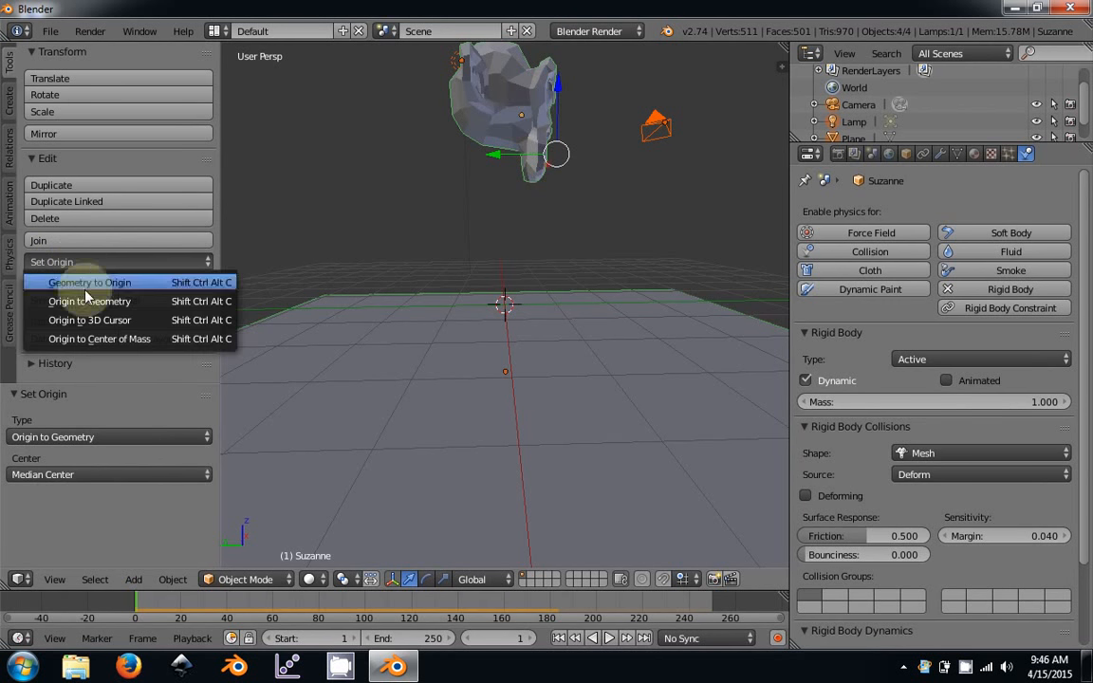
pyautogui.click(100, 340)
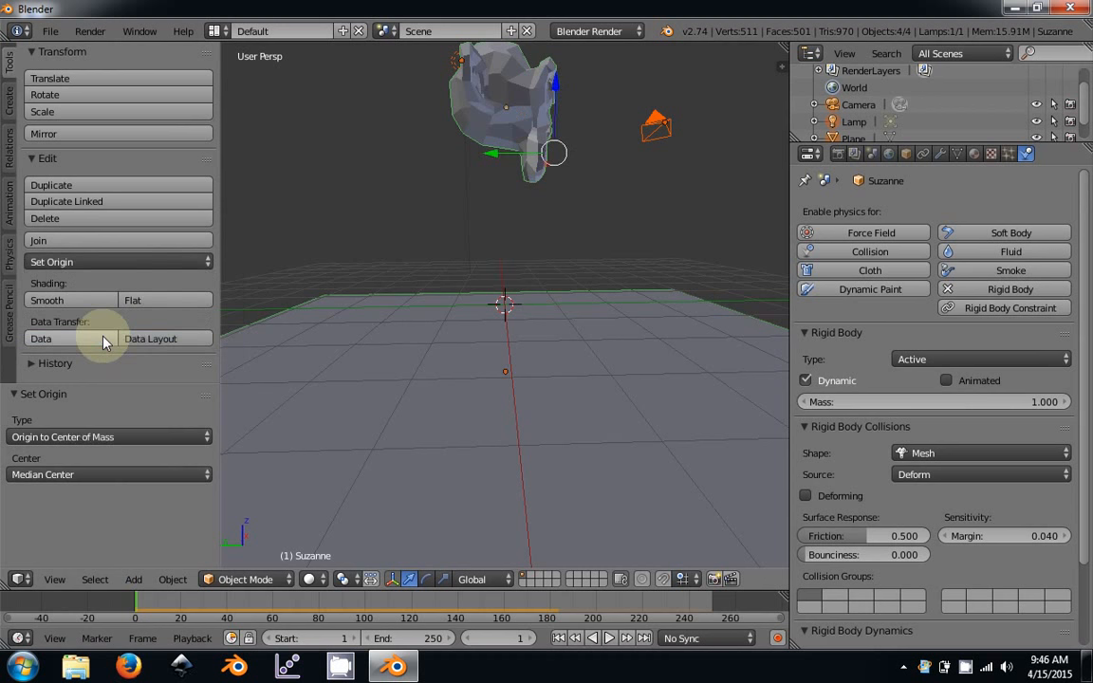
pyautogui.moveTo(601, 175); pyautogui.dragTo(522, 93, button='middle')
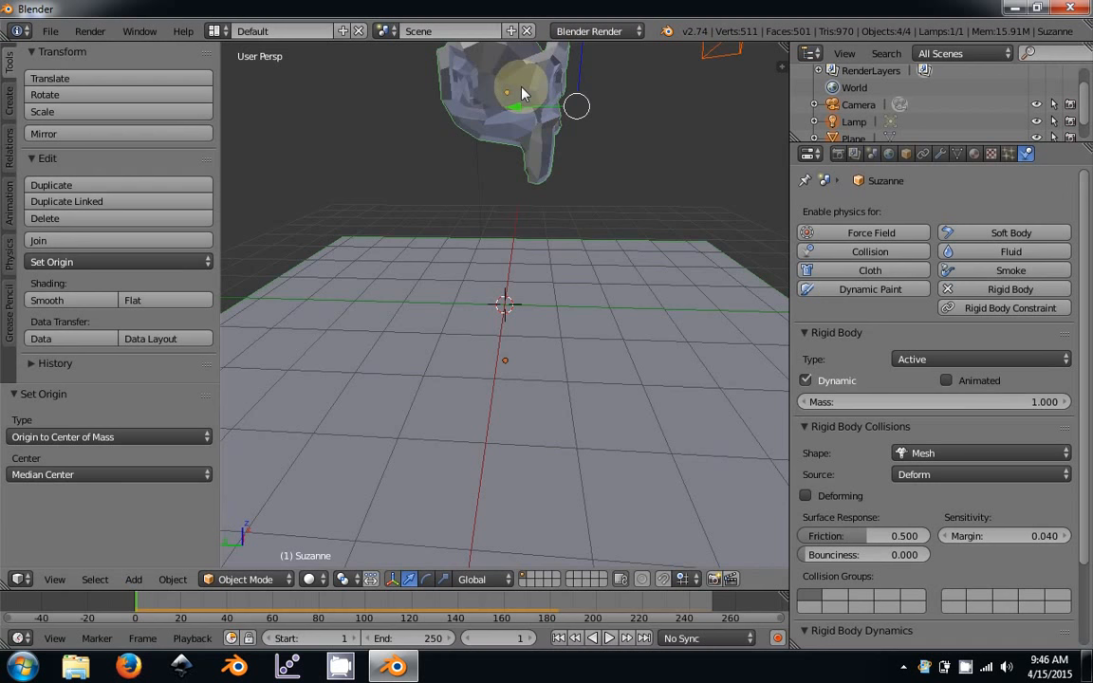
pyautogui.scroll(-3, 513, 114)
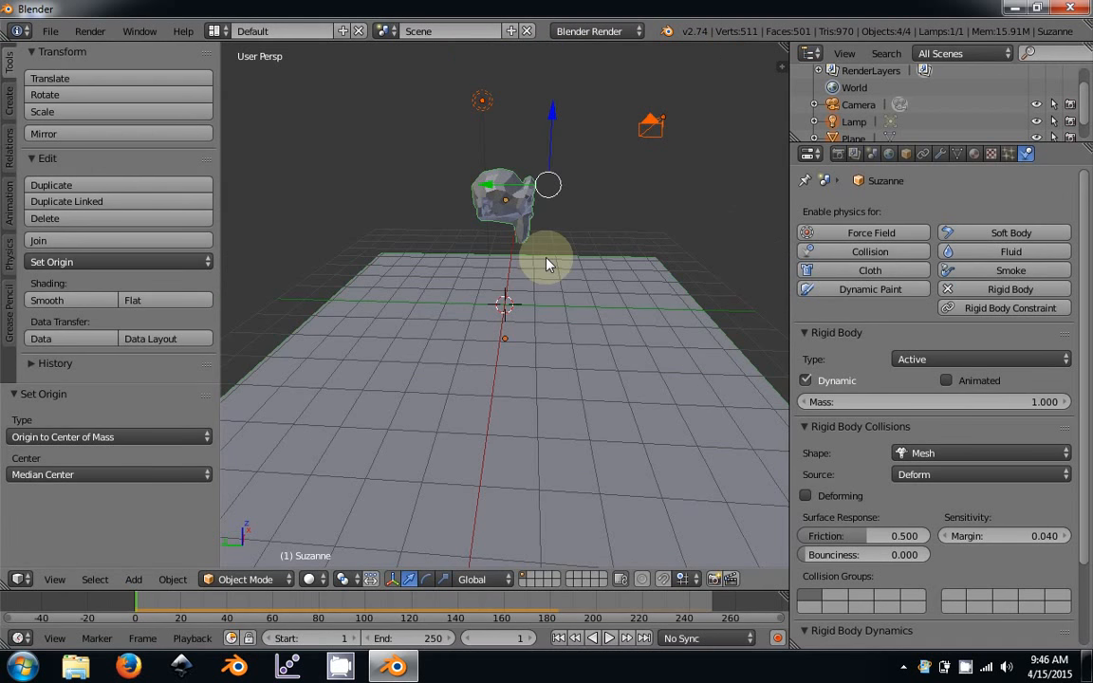
pyautogui.moveTo(547, 260); pyautogui.dragTo(483, 225, button='middle')
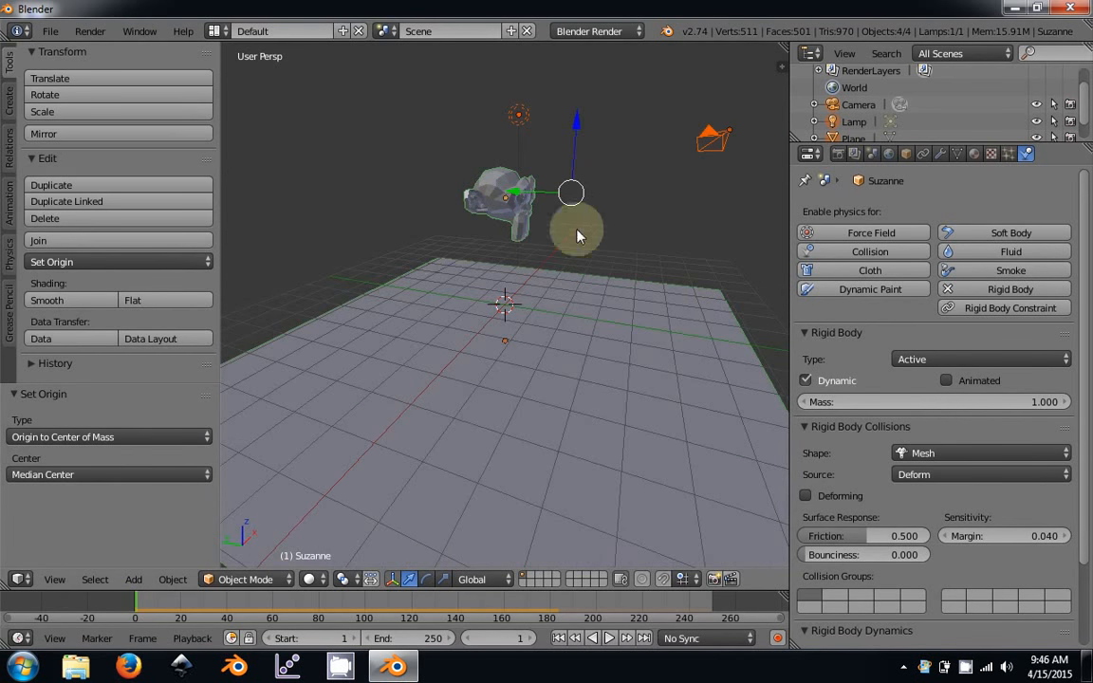
pyautogui.click(94, 261)
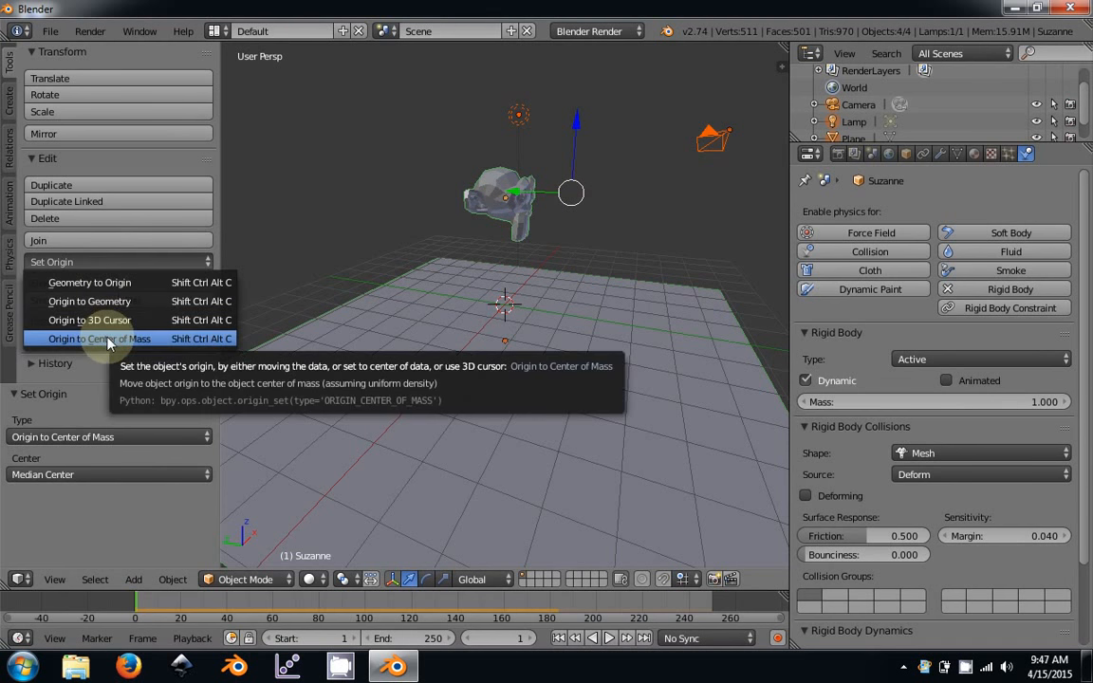
pyautogui.click(107, 339)
# Select only the monkey, play the simulation from frame 1 to examine its landing from several angles, and pause it.
pyautogui.rightClick(479, 176)
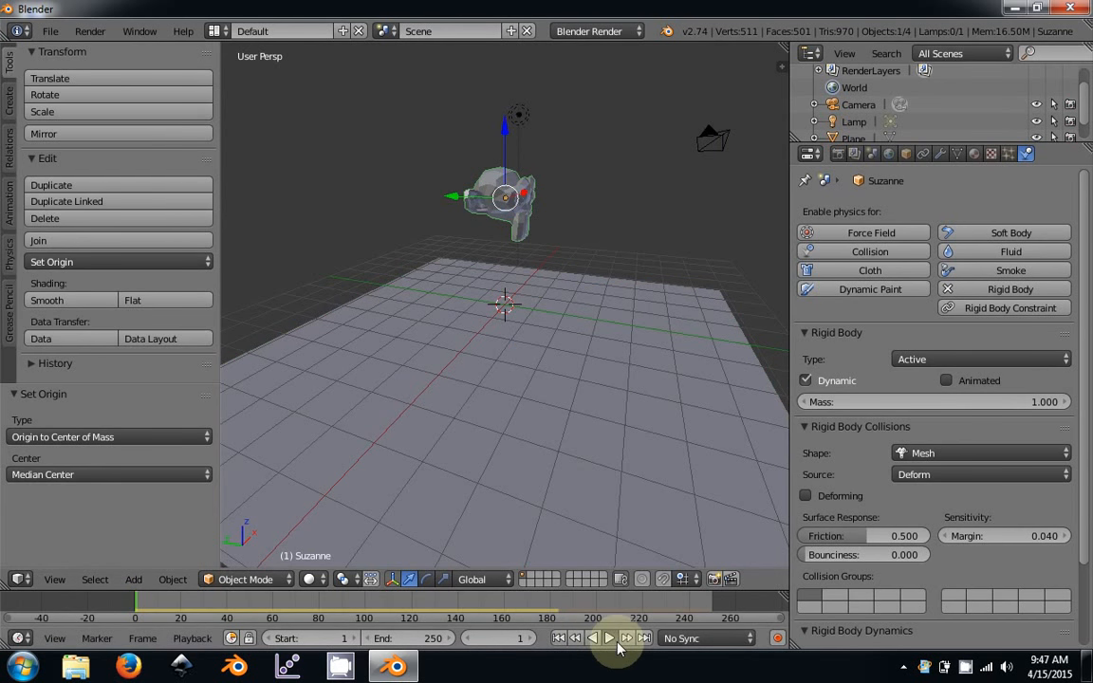
pyautogui.click(613, 640)
pyautogui.scroll(2, 541, 482)
pyautogui.moveTo(543, 480); pyautogui.dragTo(537, 414, button='middle')
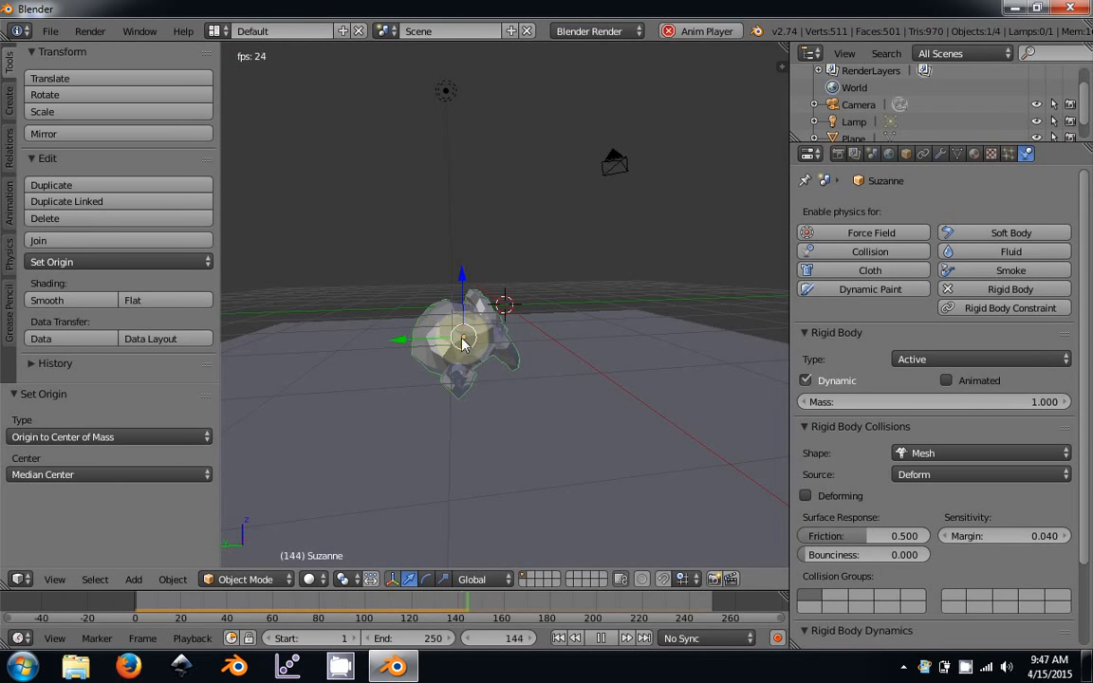
pyautogui.moveTo(464, 344); pyautogui.dragTo(605, 366, button='middle')
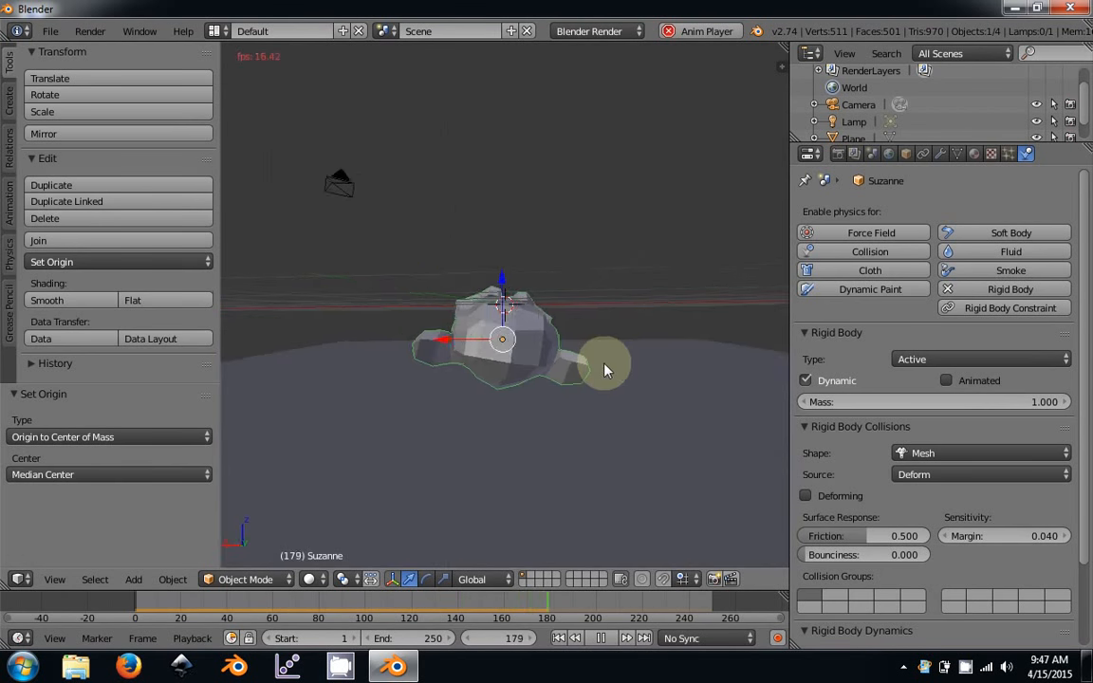
pyautogui.click(603, 638)
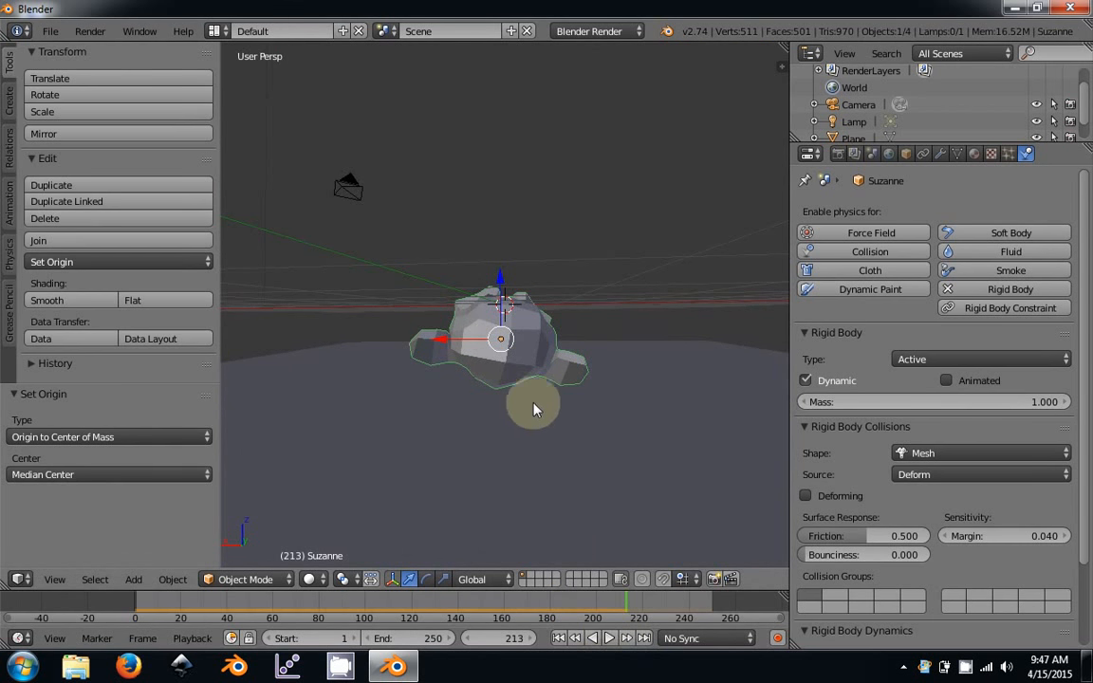
# Return to frame 1 and set the monkey's origin to the 3D cursor placed at its ear.
pyautogui.click(559, 637)
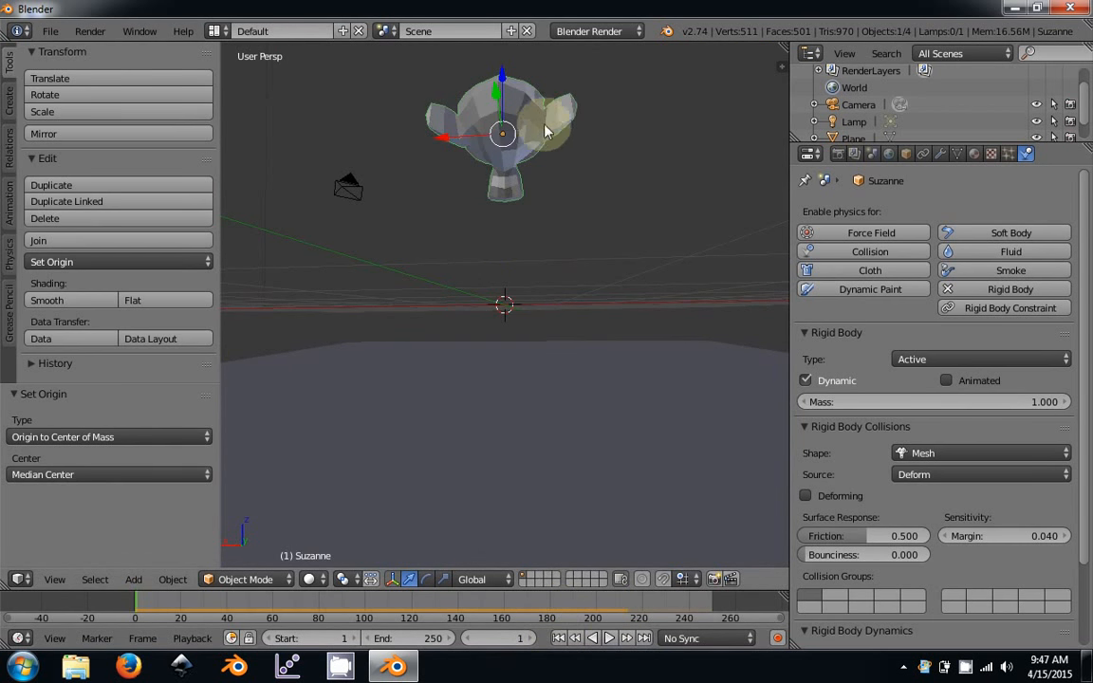
pyautogui.moveTo(560, 110); pyautogui.dragTo(140, 273, button='middle')
pyautogui.click(141, 263)
pyautogui.click(124, 318)
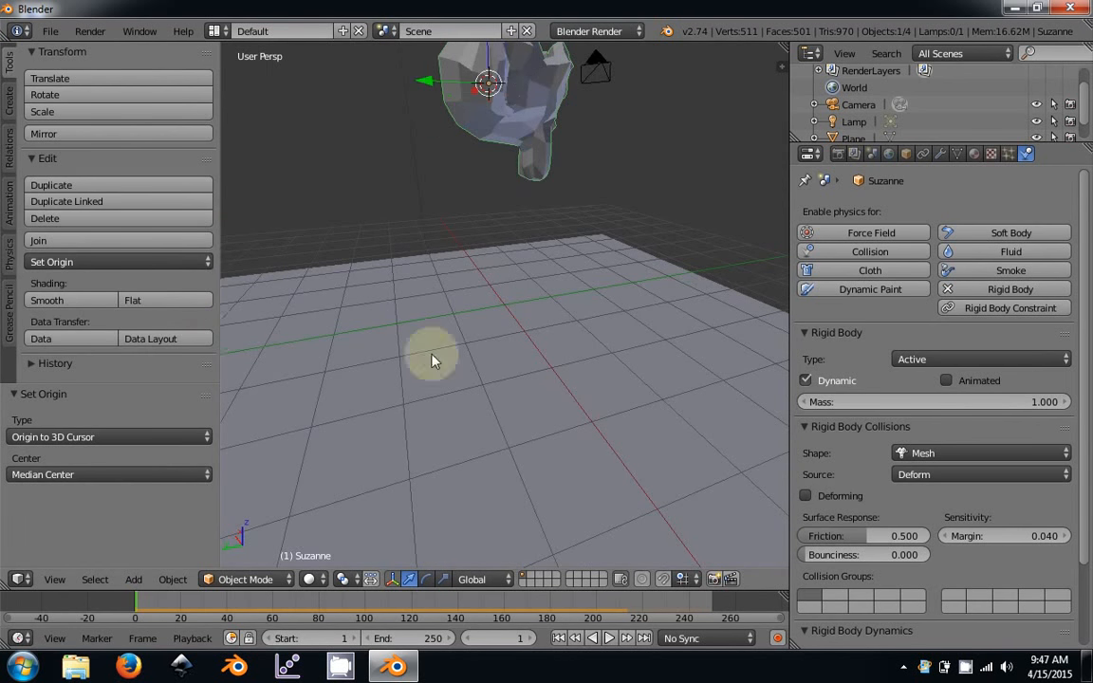
pyautogui.moveTo(432, 360); pyautogui.dragTo(601, 473, button='middle')
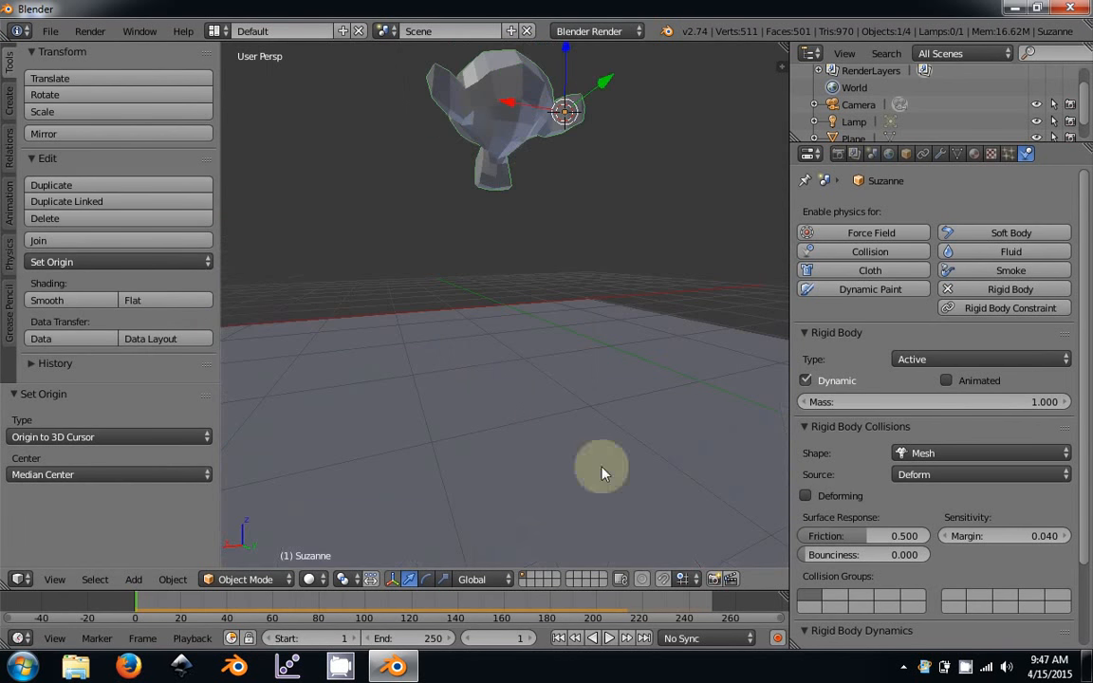
# Play the monkey's fall with the off-center origin to examine how it lands, and return to frame 1.
pyautogui.click(609, 637)
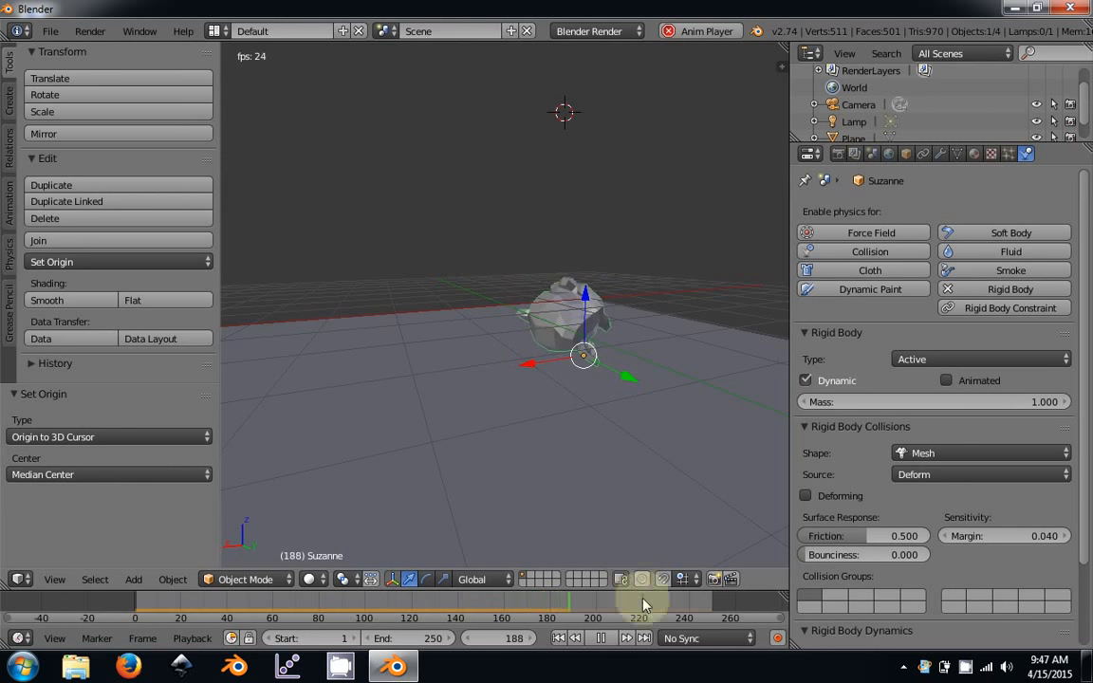
pyautogui.click(601, 638)
pyautogui.click(559, 638)
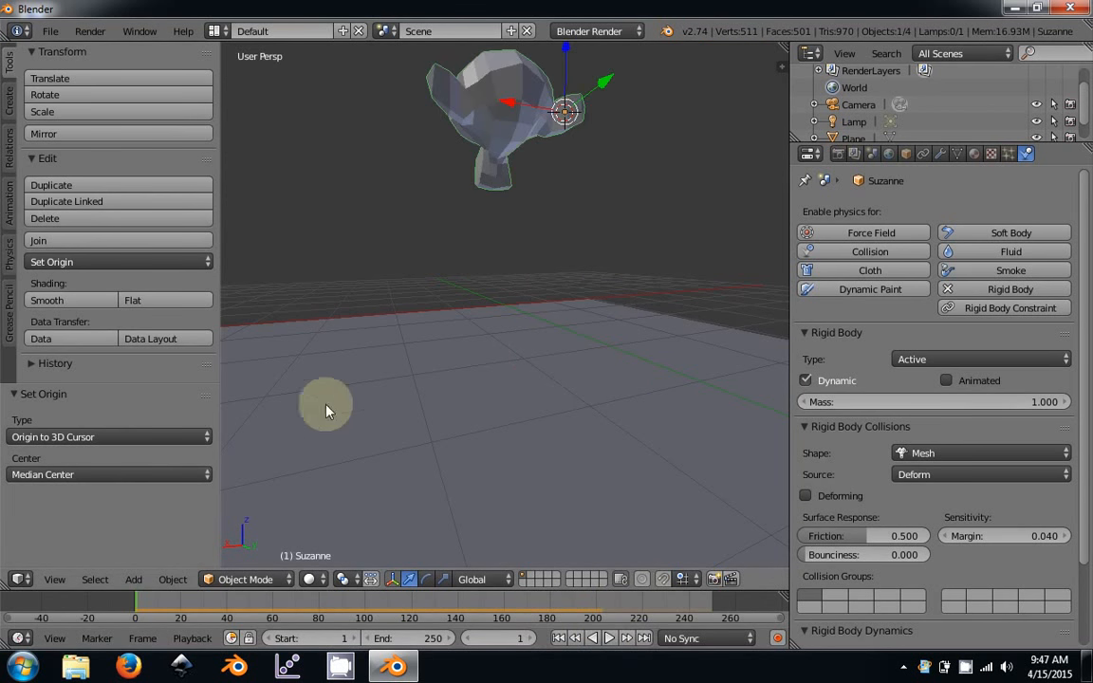
# Set the monkey's origin to its center of mass and replay its fall, examining the landing from several angles.
pyautogui.click(104, 262)
pyautogui.click(112, 339)
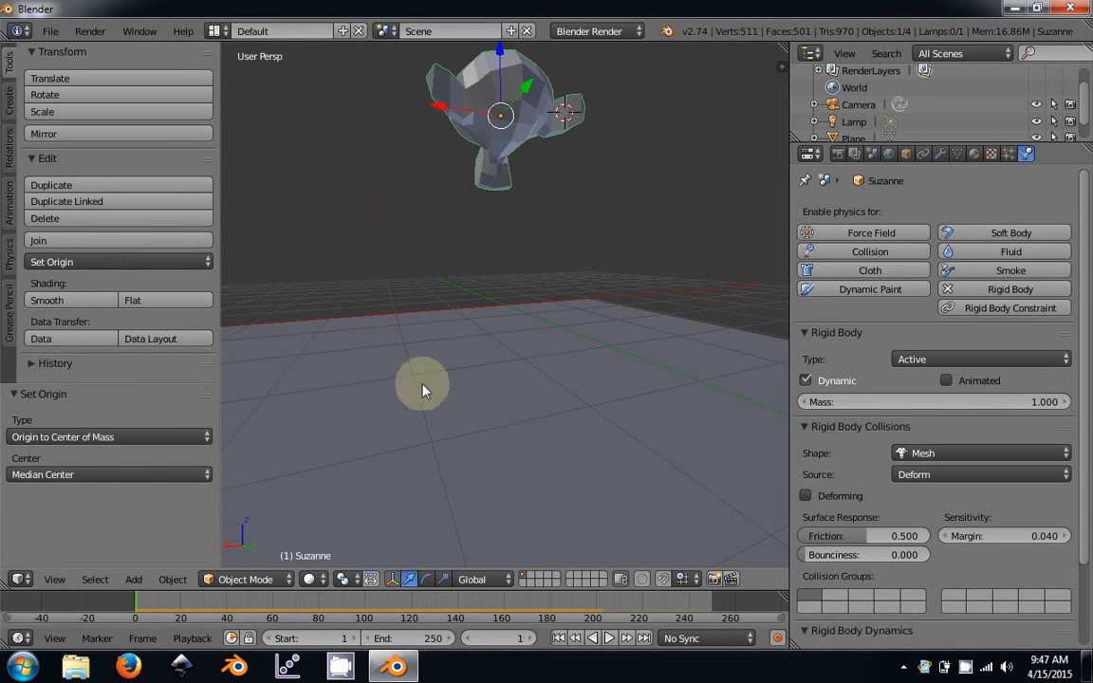
pyautogui.click(609, 638)
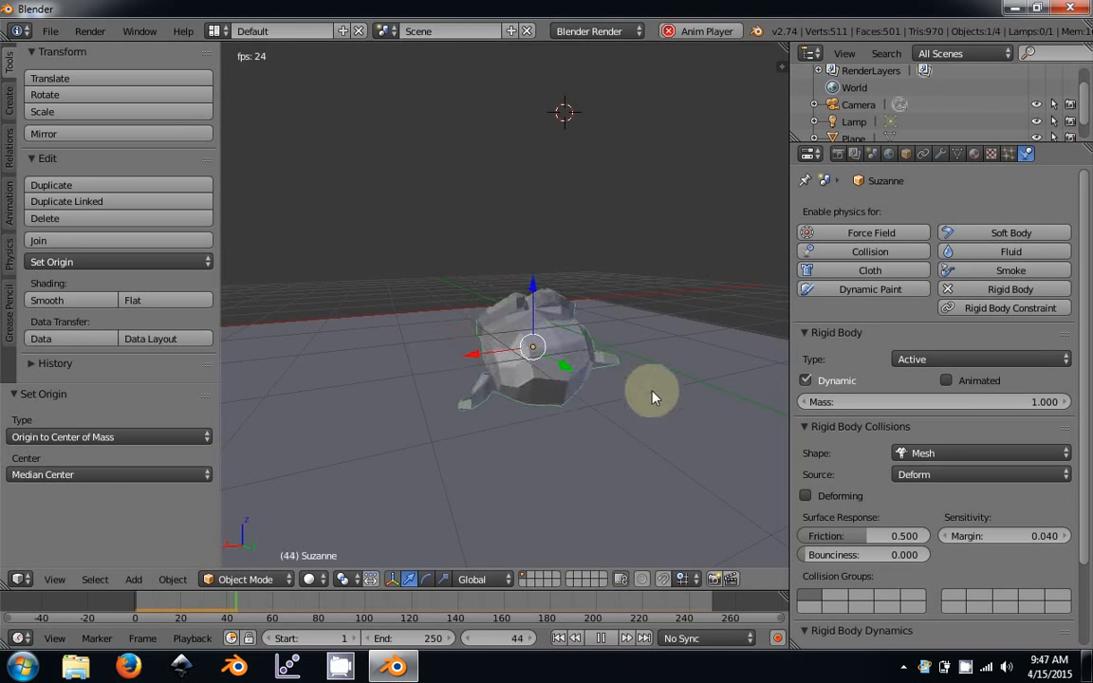
pyautogui.moveTo(646, 395); pyautogui.dragTo(439, 392, button='middle')
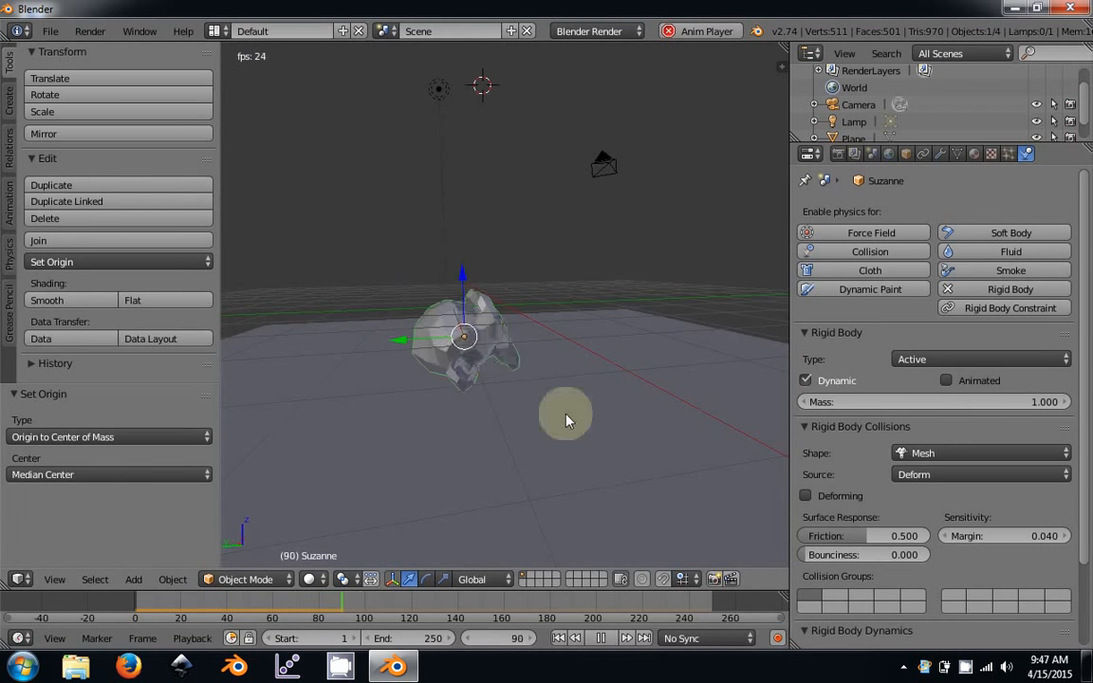
pyautogui.moveTo(566, 420); pyautogui.dragTo(436, 422, button='middle')
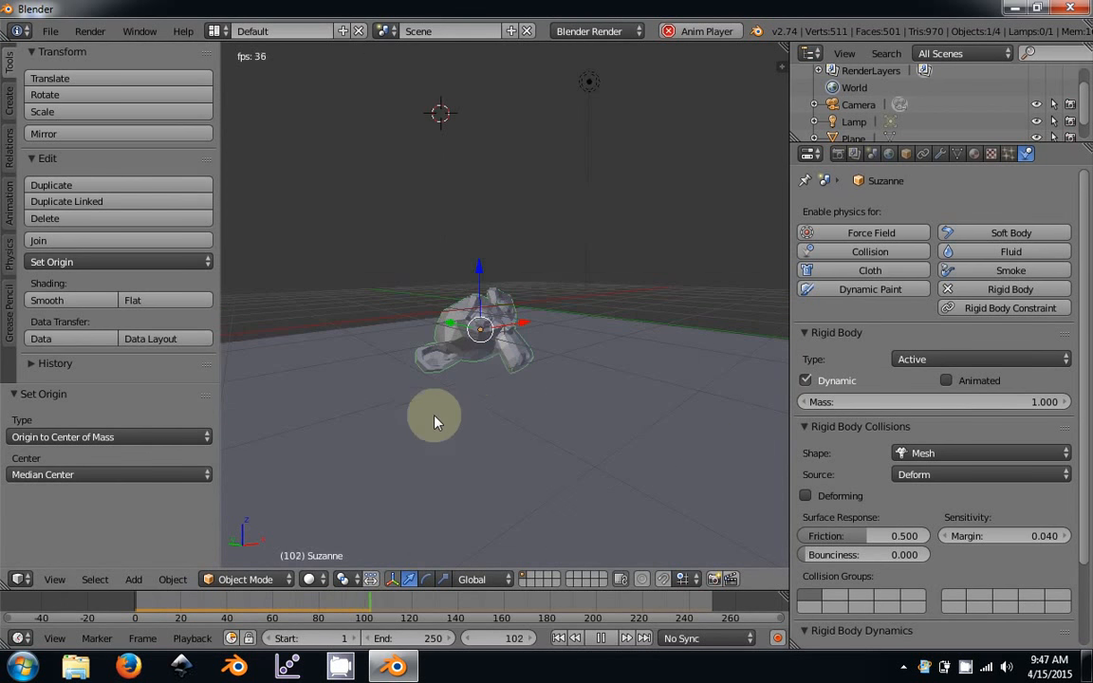
pyautogui.click(601, 638)
pyautogui.moveTo(605, 366); pyautogui.dragTo(483, 418, button='middle')
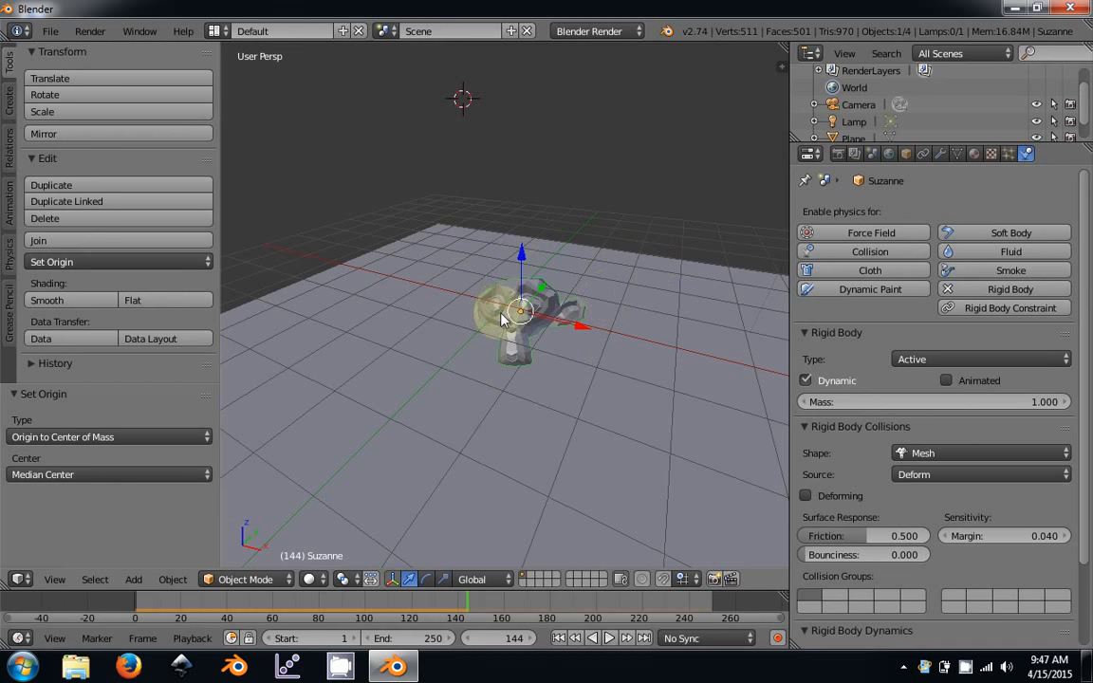
pyautogui.moveTo(515, 339); pyautogui.dragTo(583, 312, button='middle')
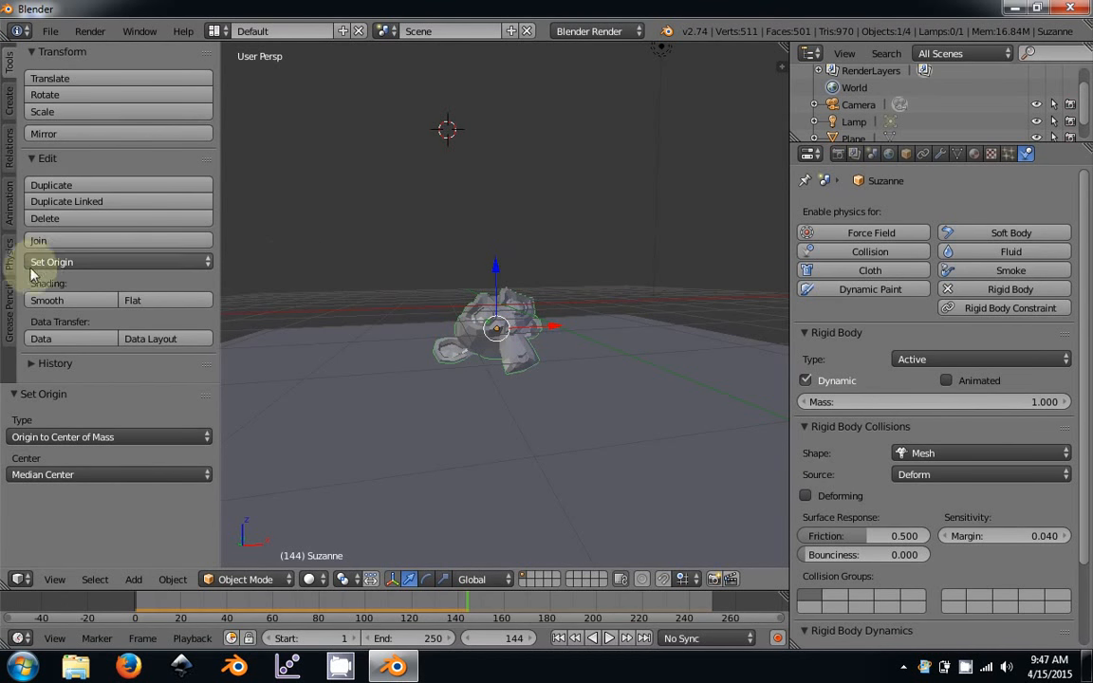
# Delete the monkey and the plane from the scene.
pyautogui.click(11, 248)
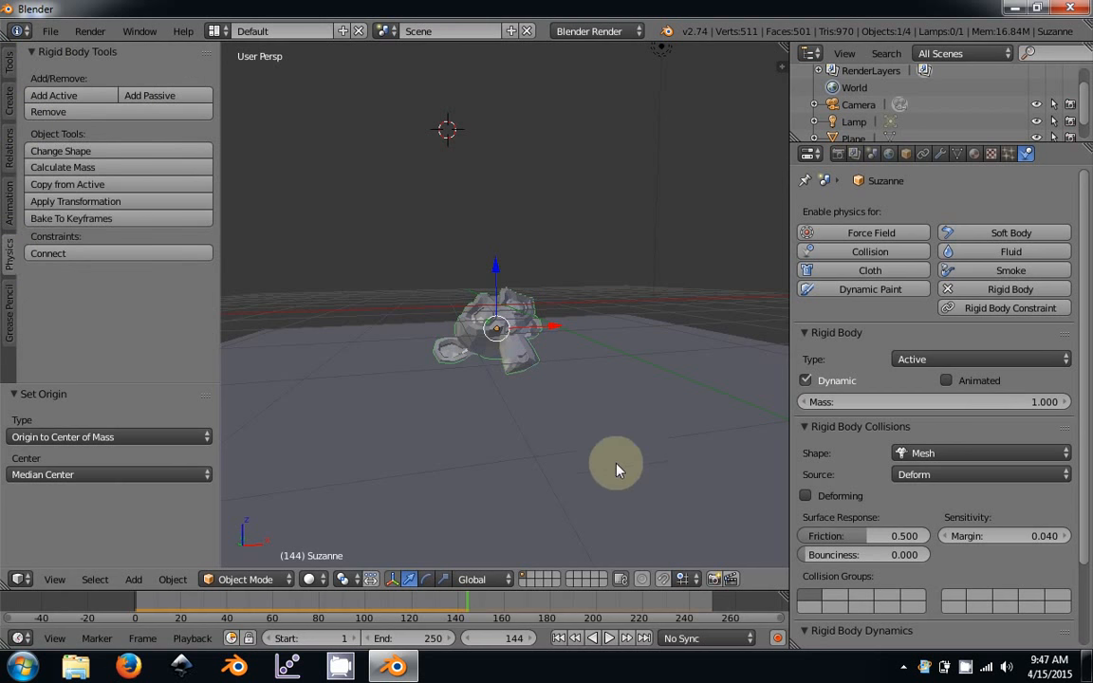
pyautogui.press('x')
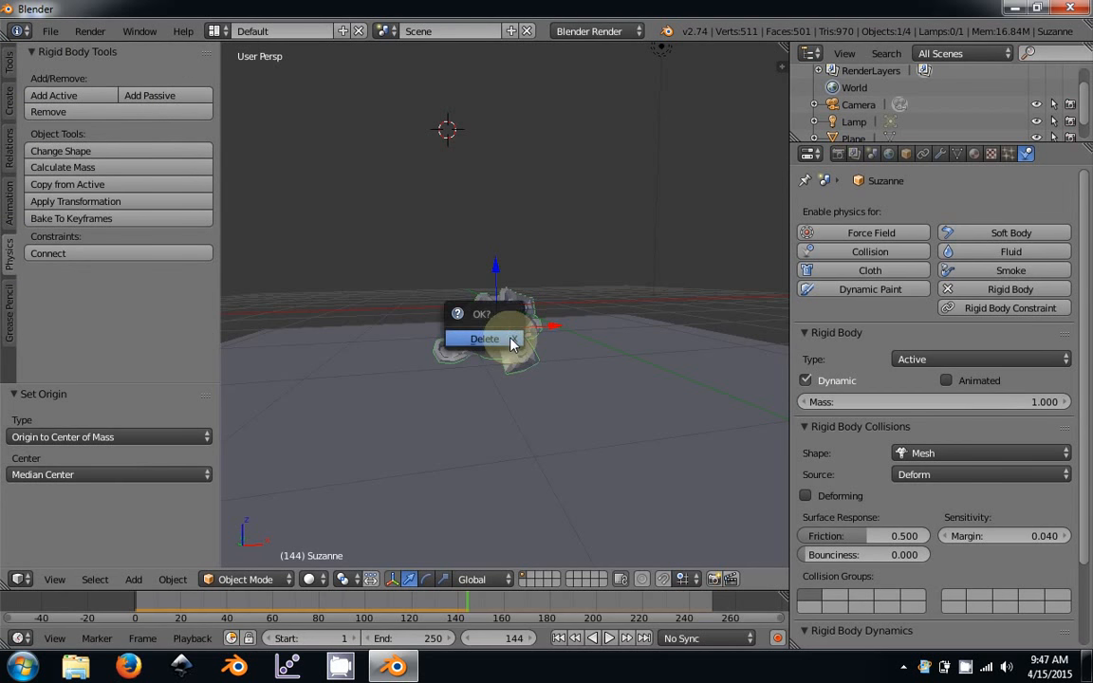
pyautogui.click(510, 342)
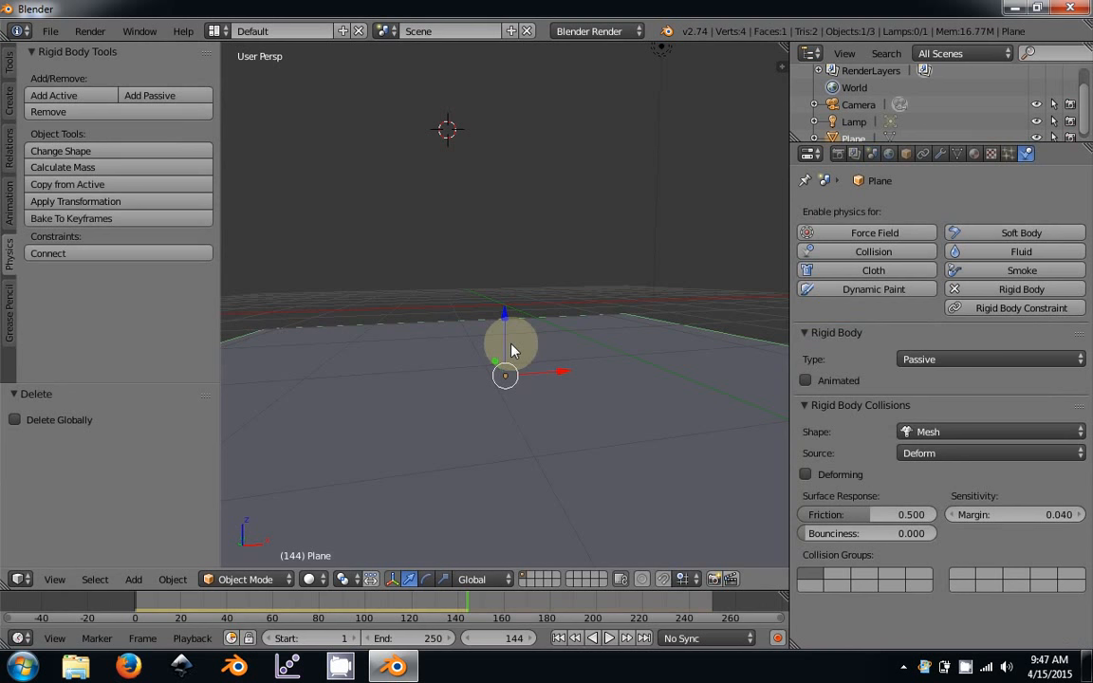
pyautogui.press('x')
pyautogui.click(510, 350)
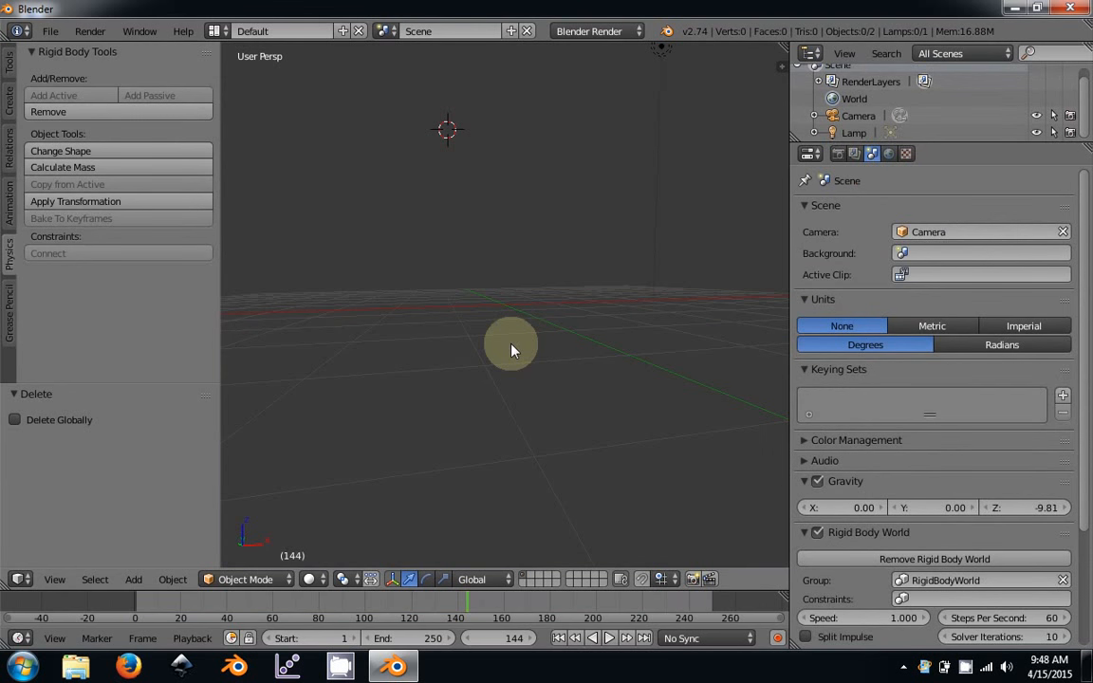
# Reset all 3D cursor location values to their defaults and widen the 3D view area.
pyautogui.press('n')
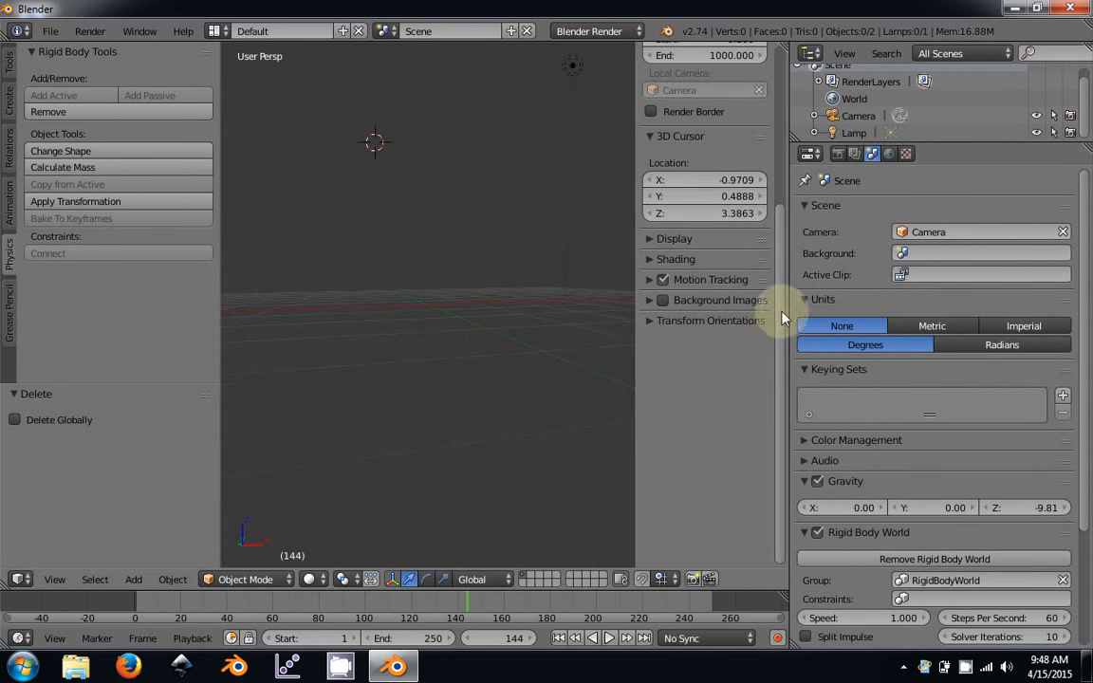
pyautogui.rightClick(683, 441)
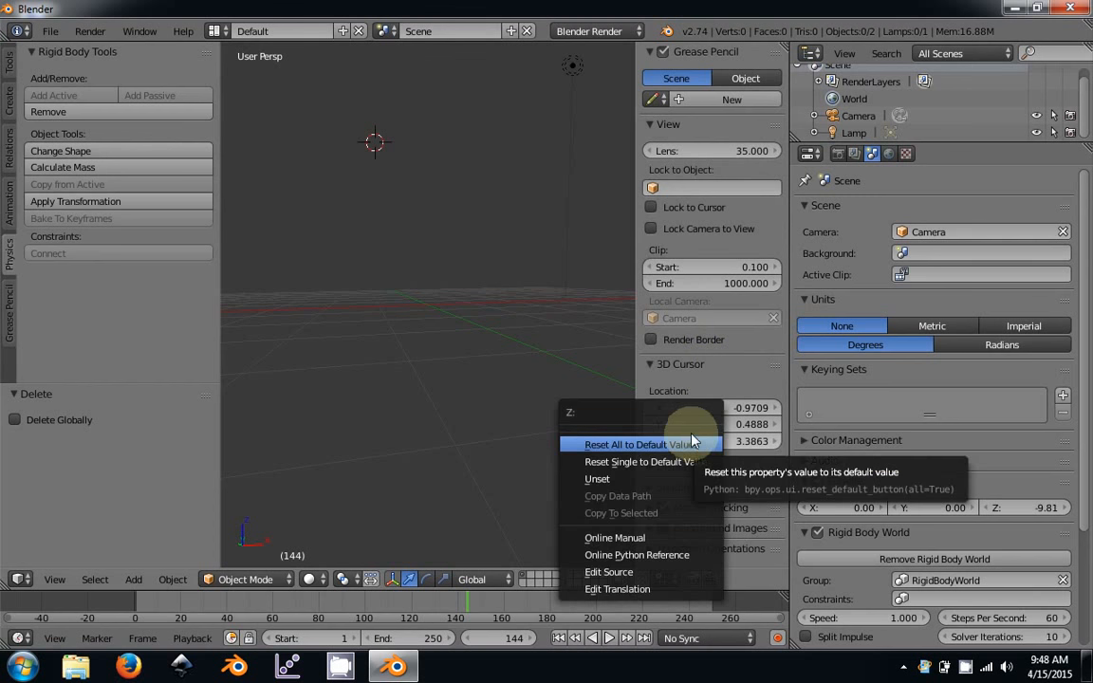
pyautogui.click(638, 445)
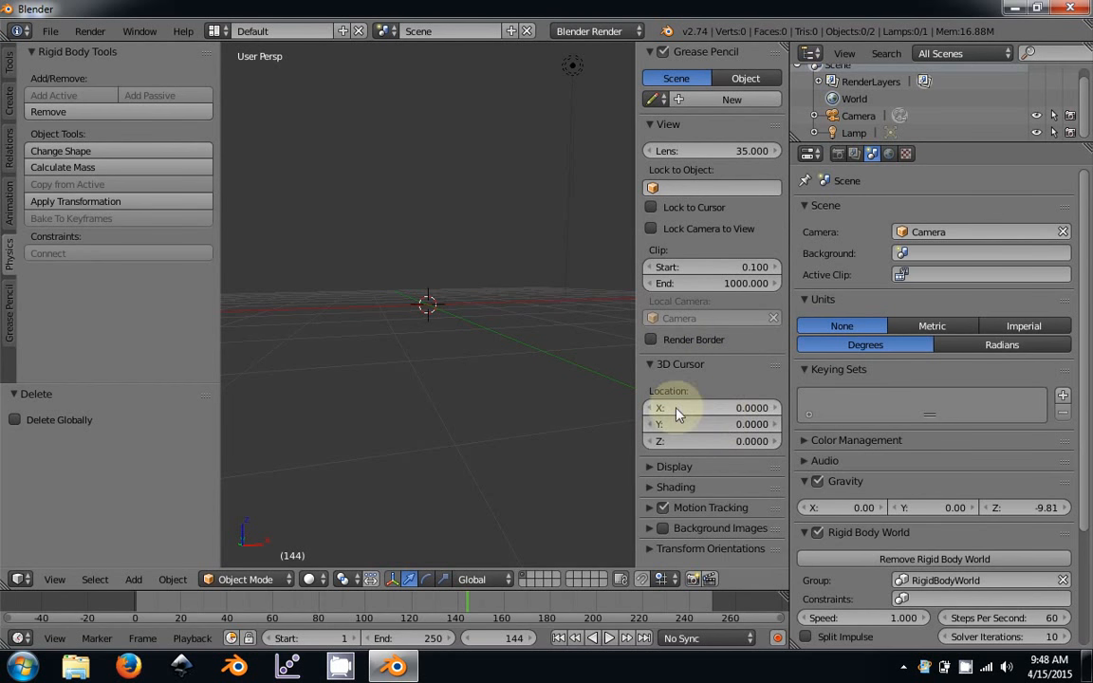
pyautogui.moveTo(787, 394); pyautogui.dragTo(930, 391)
# Add a torus mesh at the 3D cursor.
pyautogui.hotkey('shift', 'a')
pyautogui.moveTo(522, 301)
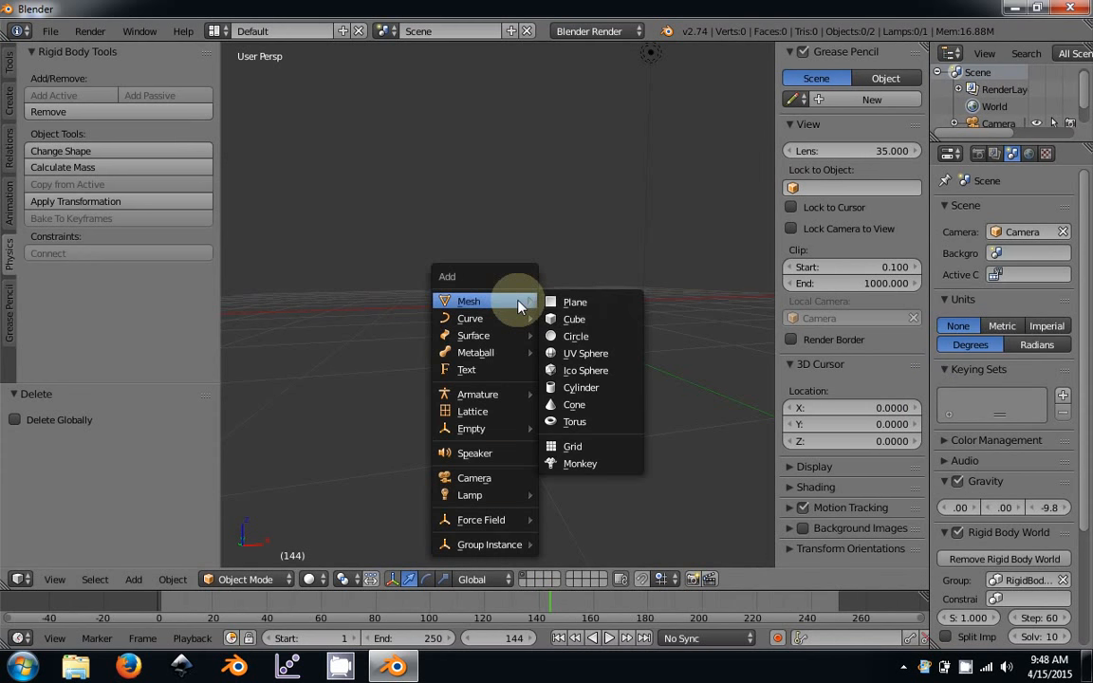
pyautogui.click(597, 423)
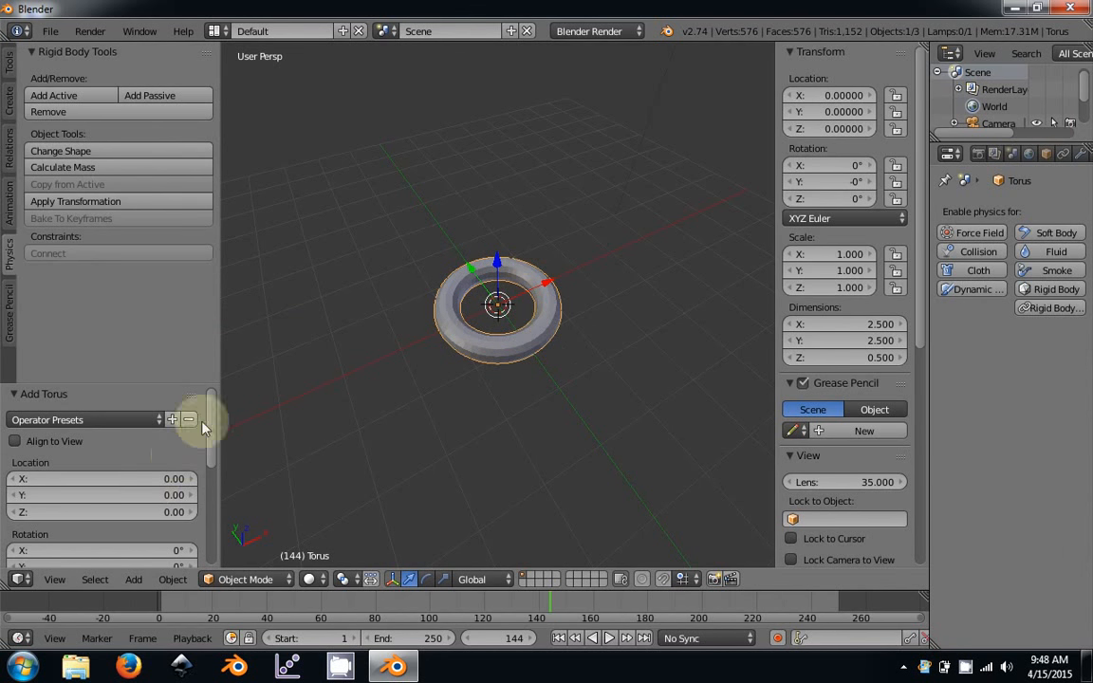
# Reduce the new torus's major segments to 14.
pyautogui.scroll(-5, 212, 432)
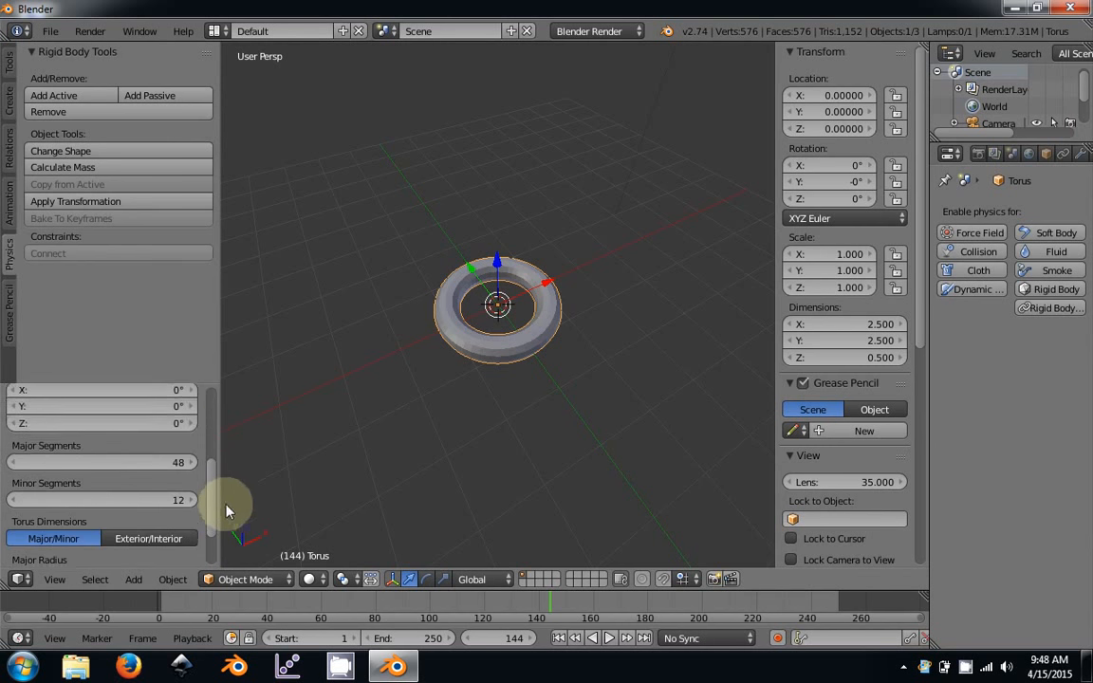
pyautogui.click(108, 432)
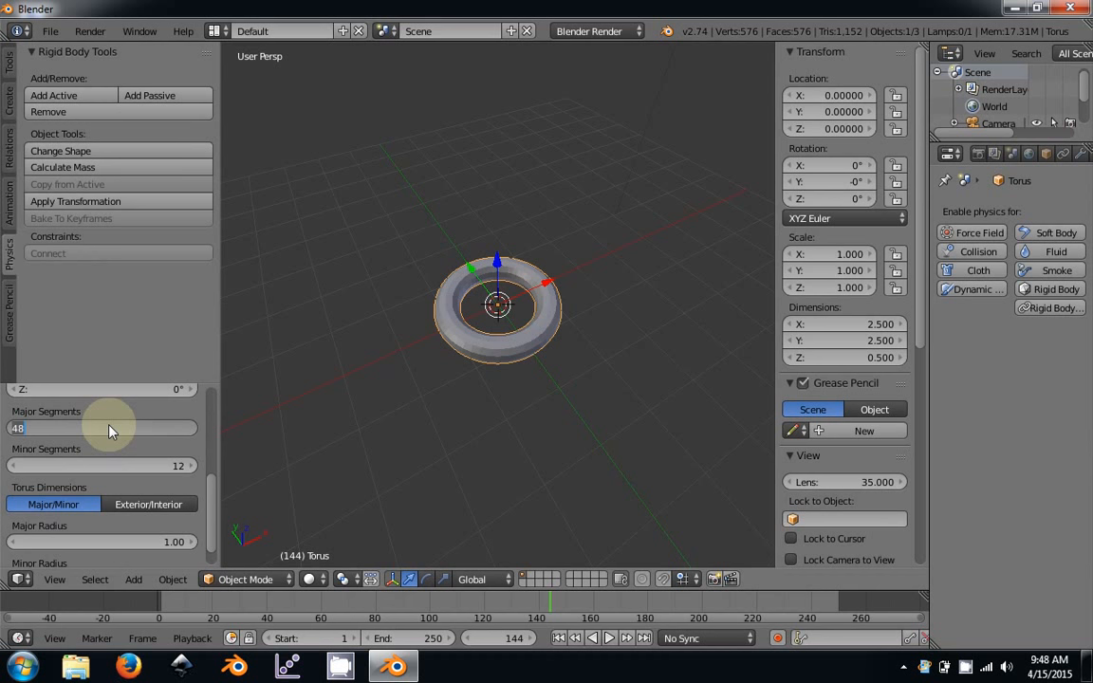
pyautogui.write('20')
pyautogui.press('Return')
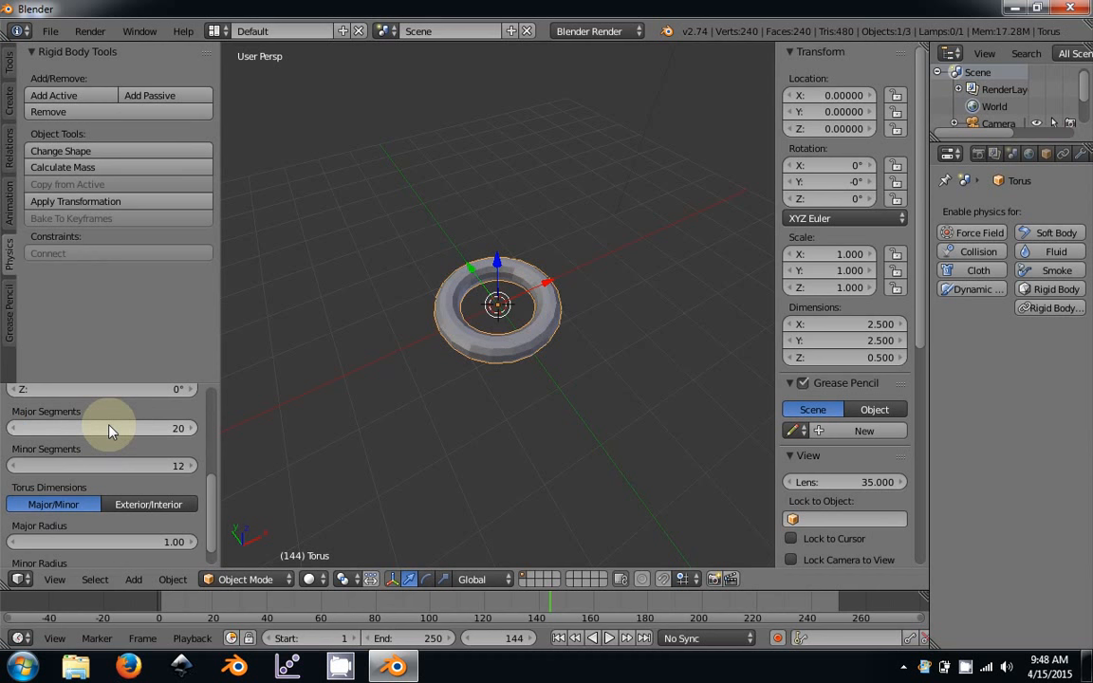
pyautogui.click(13, 429)
pyautogui.click(13, 429)
pyautogui.click(13, 429)
pyautogui.click(14, 428)
pyautogui.click(14, 429)
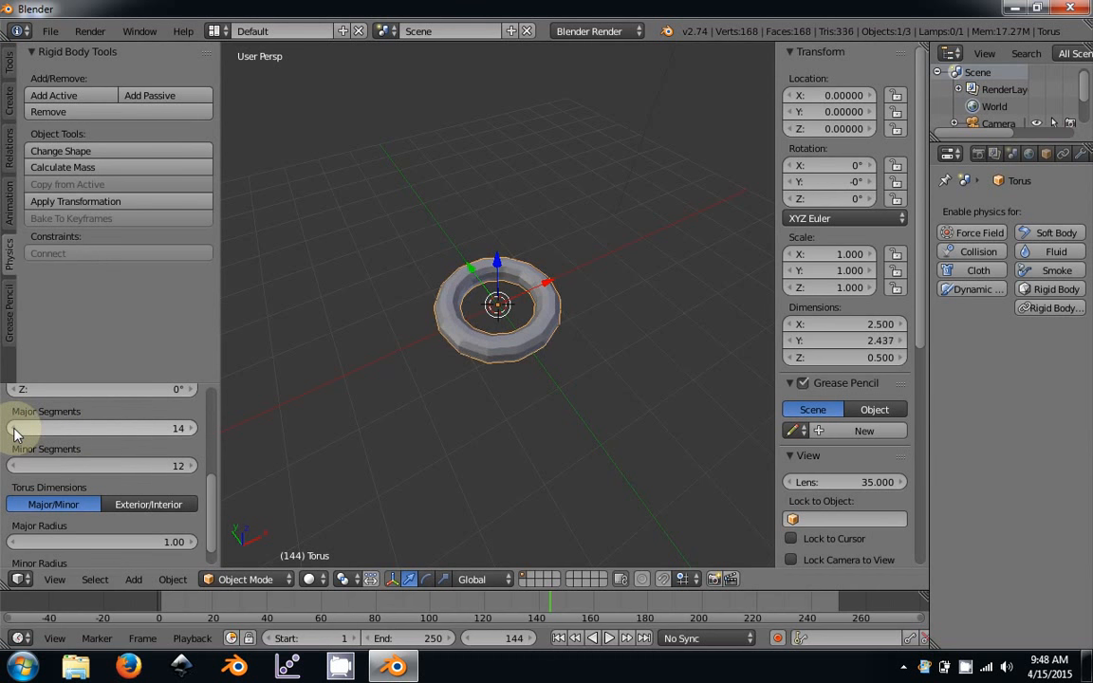
# Enter Edit Mode on the torus in top view, clear the selection and select its cross-section edge loop on the positive X axis.
pyautogui.moveTo(427, 362); pyautogui.dragTo(506, 426, button='middle')
pyautogui.moveTo(485, 379); pyautogui.dragTo(557, 382, button='middle')
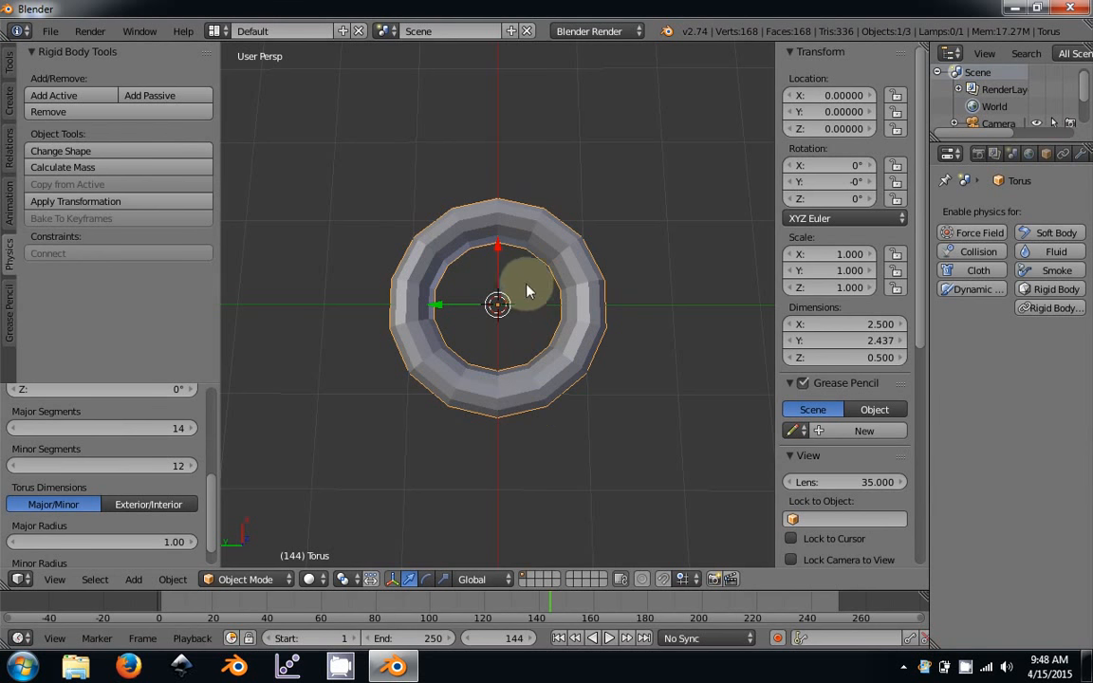
pyautogui.moveTo(492, 342)
pyautogui.mouseDown(button='middle')
pyautogui.moveTo(500, 396)
pyautogui.moveTo(464, 325)
pyautogui.moveTo(499, 410)
pyautogui.moveTo(490, 383)
pyautogui.moveTo(503, 319)
pyautogui.moveTo(496, 353)
pyautogui.mouseUp(button='middle')
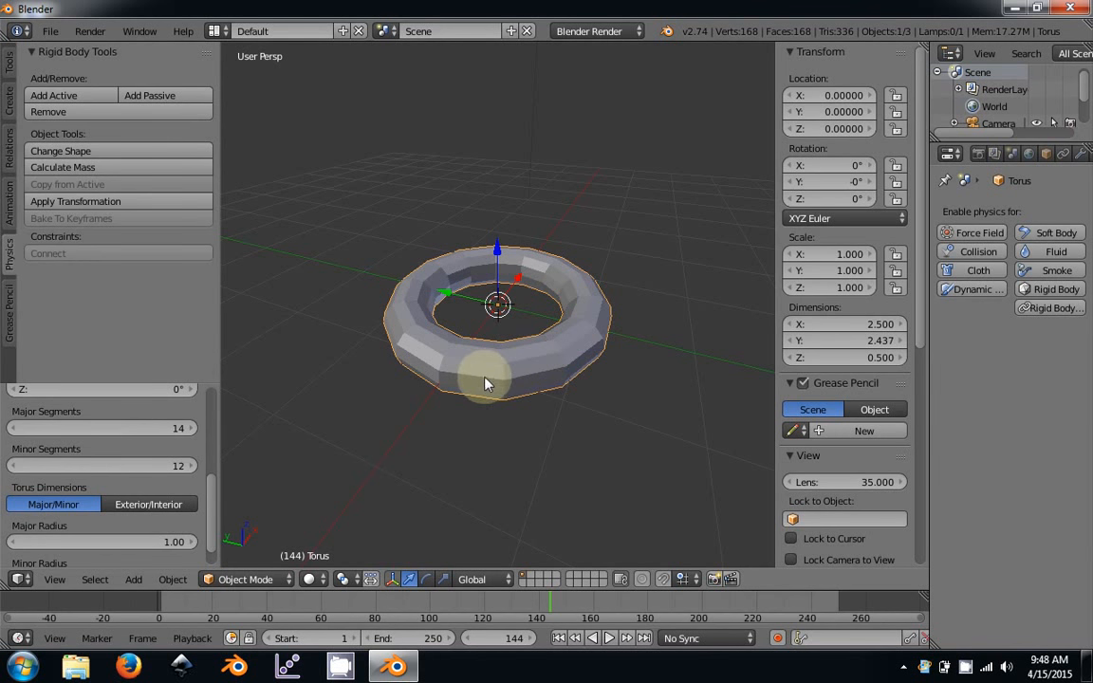
pyautogui.moveTo(213, 504)
pyautogui.mouseDown()
pyautogui.moveTo(213, 525)
pyautogui.moveTo(199, 416)
pyautogui.moveTo(215, 509)
pyautogui.mouseUp()
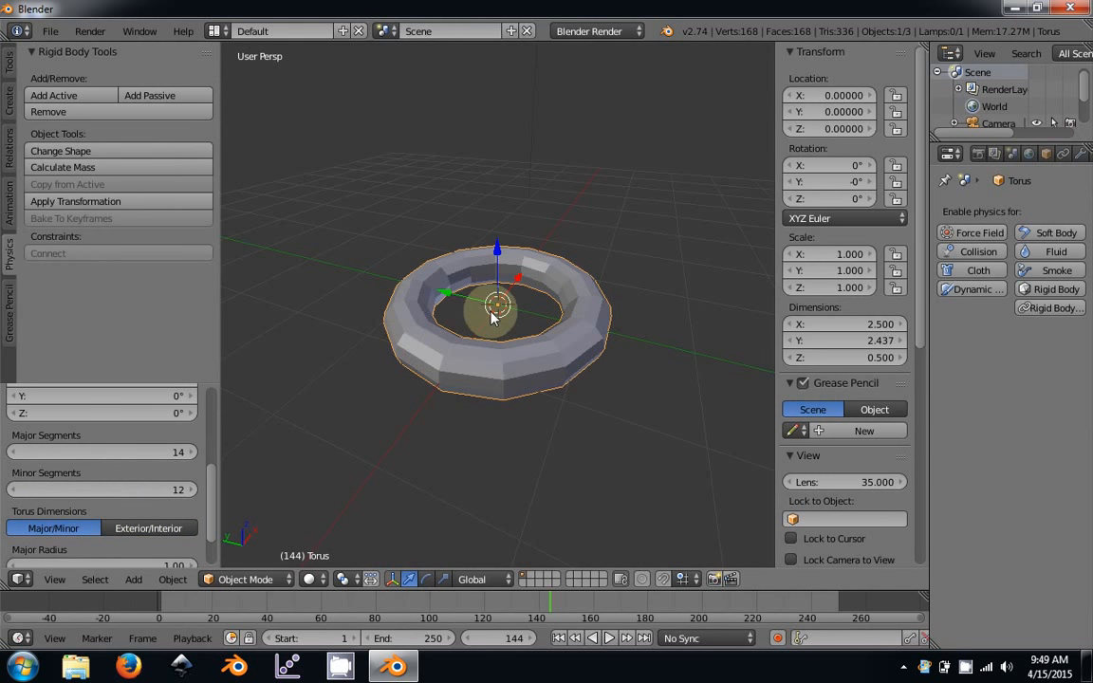
pyautogui.press('KP_7')
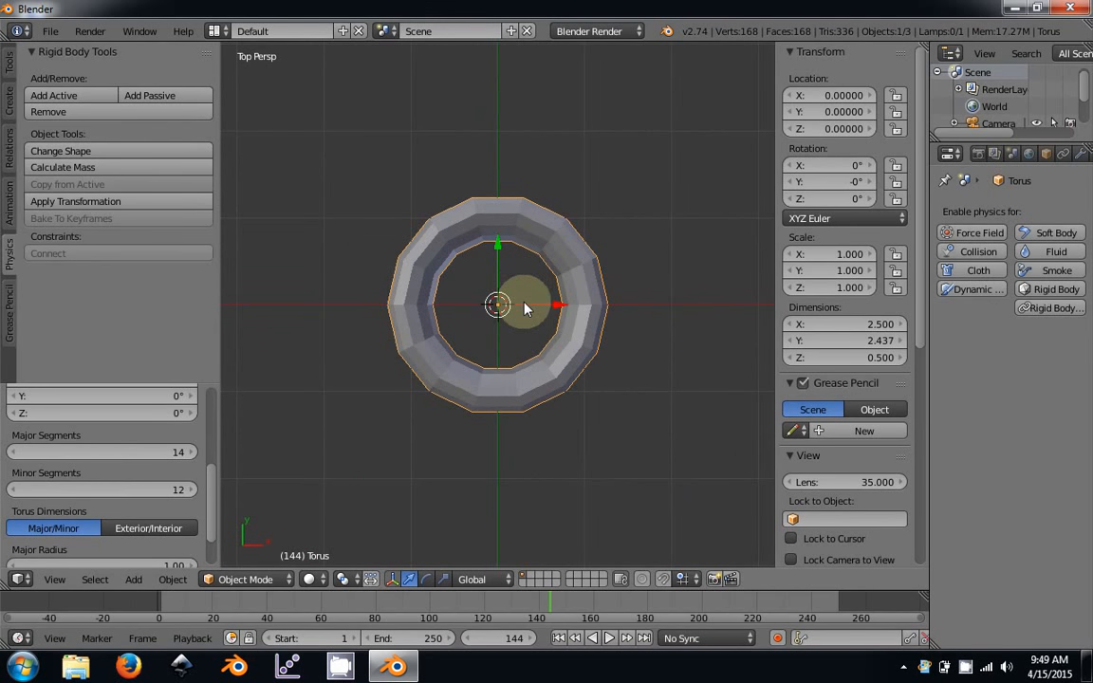
pyautogui.press('Tab')
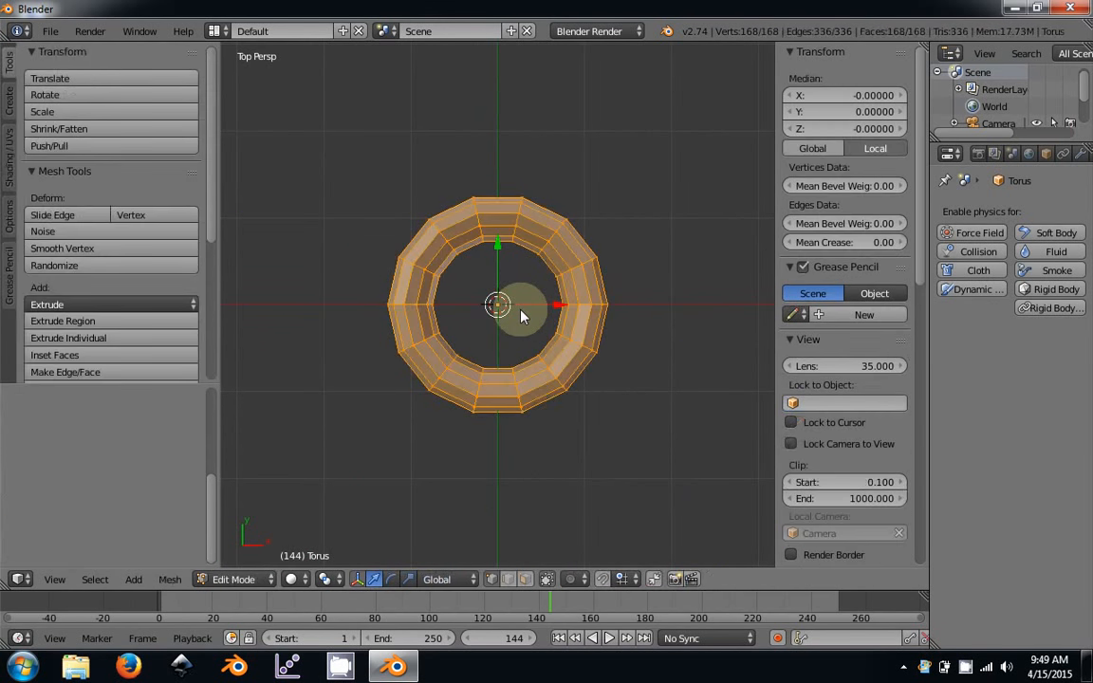
pyautogui.press('a')
pyautogui.keyDown('alt'); pyautogui.rightClick(585, 299); pyautogui.keyUp('alt')
pyautogui.scroll(2, 595, 320)
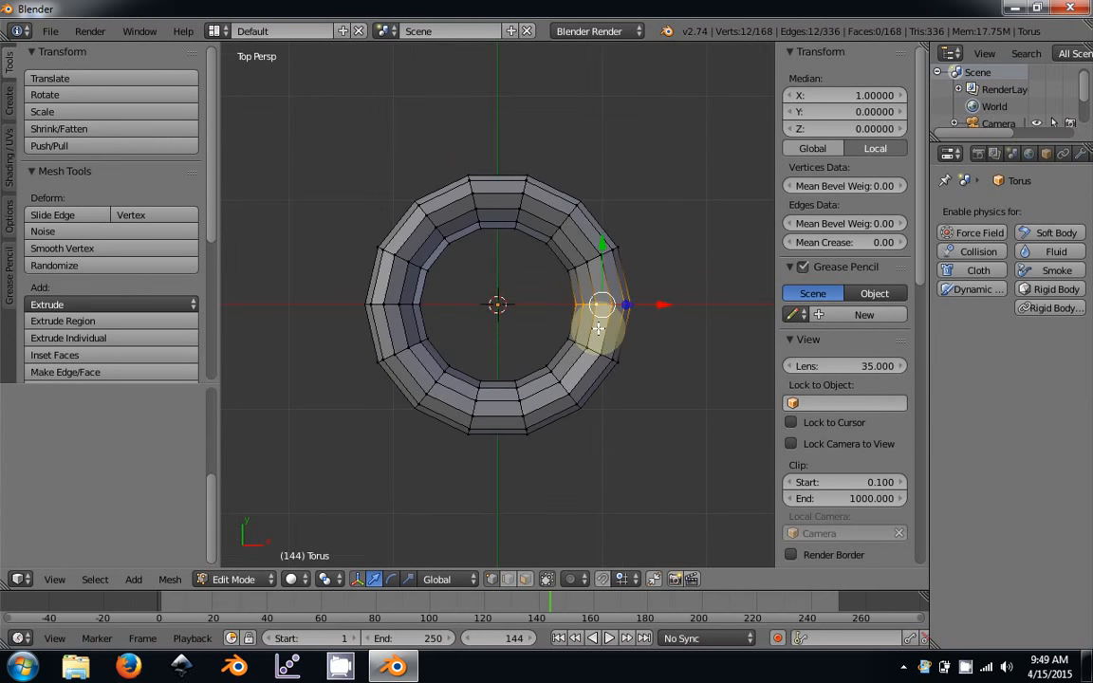
# Compare perspective and orthographic projection on the torus, ending in an orthographic top view.
pyautogui.press('KP_5')
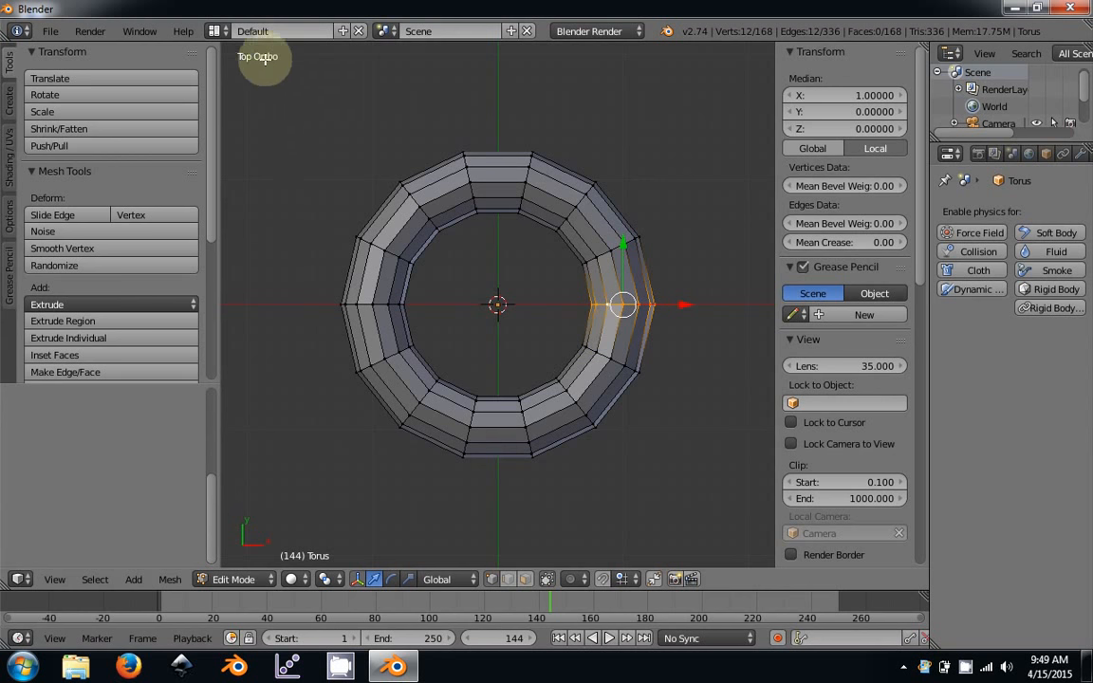
pyautogui.moveTo(489, 509); pyautogui.dragTo(551, 384, button='middle')
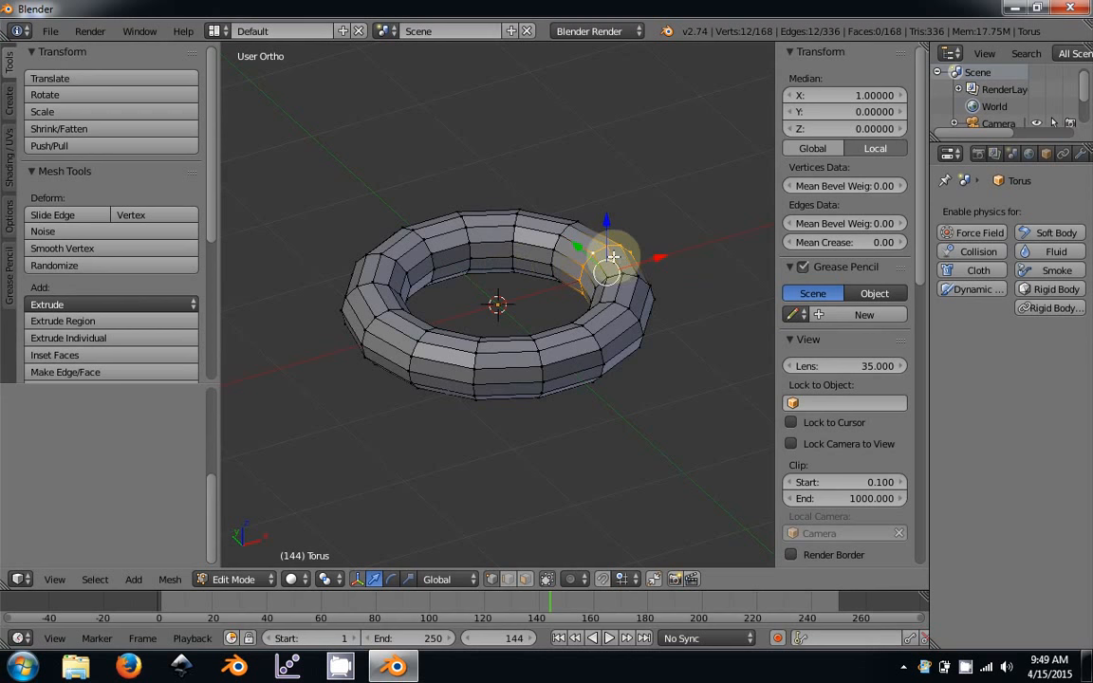
pyautogui.press('KP_5')
pyautogui.press('KP_7')
pyautogui.press('KP_5')
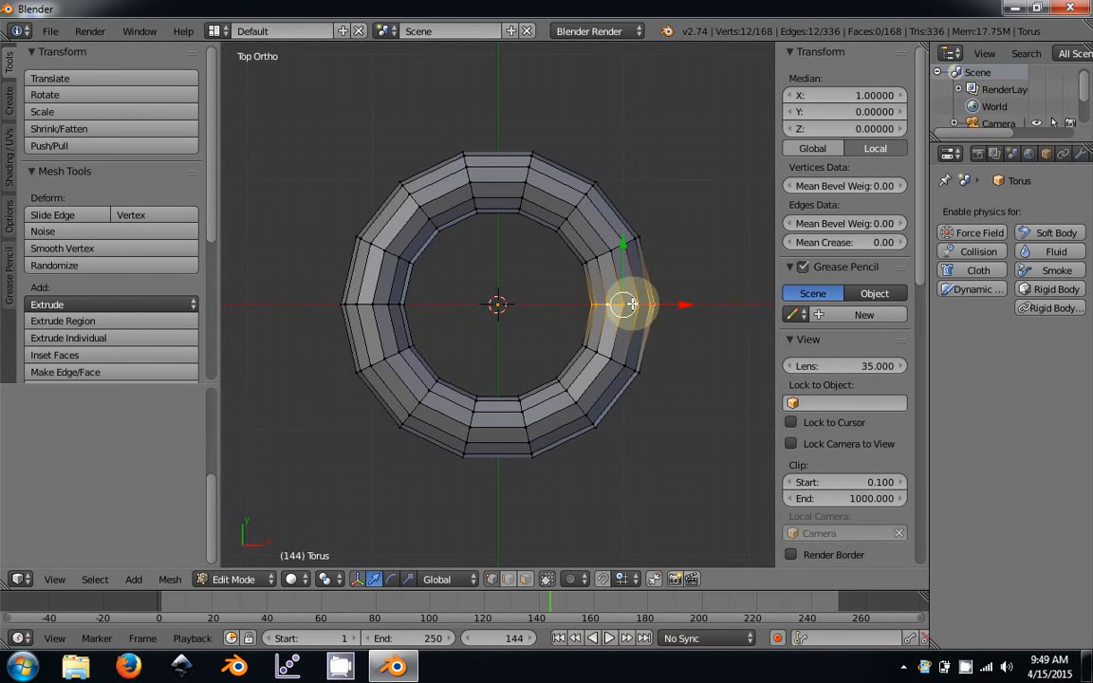
# Select the three adjacent cross-section edge loops centred on the torus's positive X side and move them -0.2 along the global X axis.
pyautogui.keyDown('alt'); pyautogui.rightClick(620, 249); pyautogui.keyUp('alt')
pyautogui.keyDown('alt'); pyautogui.rightClick(631, 301); pyautogui.keyUp('alt')
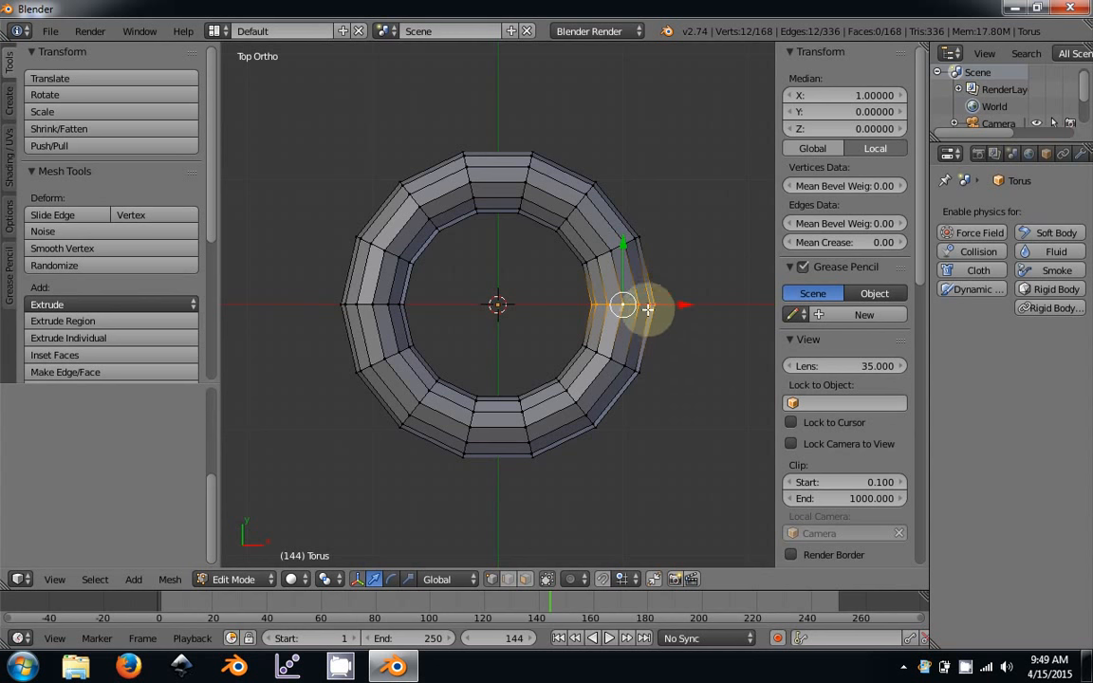
pyautogui.keyDown('alt'); pyautogui.keyDown('shift'); pyautogui.rightClick(615, 360); pyautogui.keyUp('shift'); pyautogui.keyUp('alt')
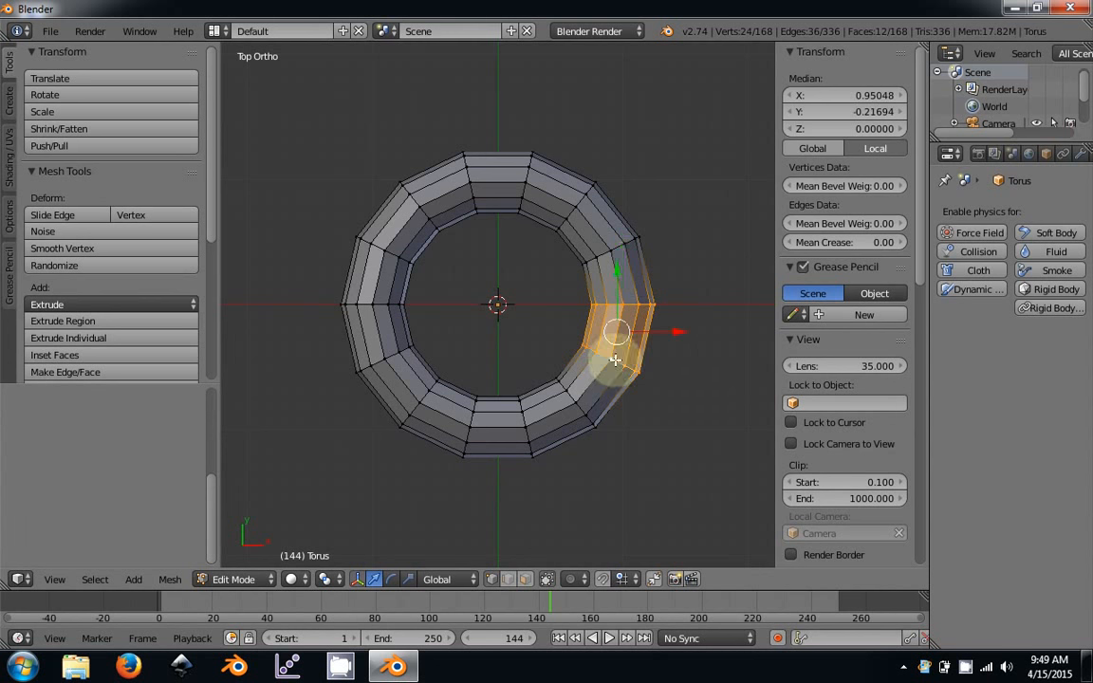
pyautogui.keyDown('alt'); pyautogui.keyDown('shift'); pyautogui.rightClick(607, 244); pyautogui.keyUp('shift'); pyautogui.keyUp('alt')
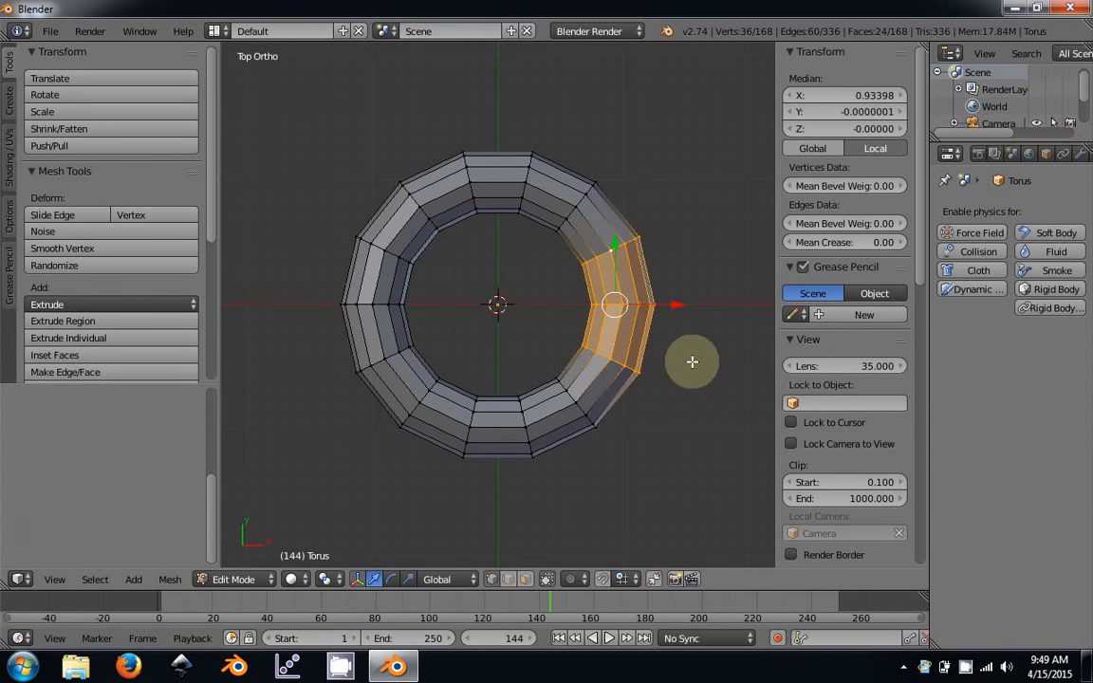
pyautogui.press('g')
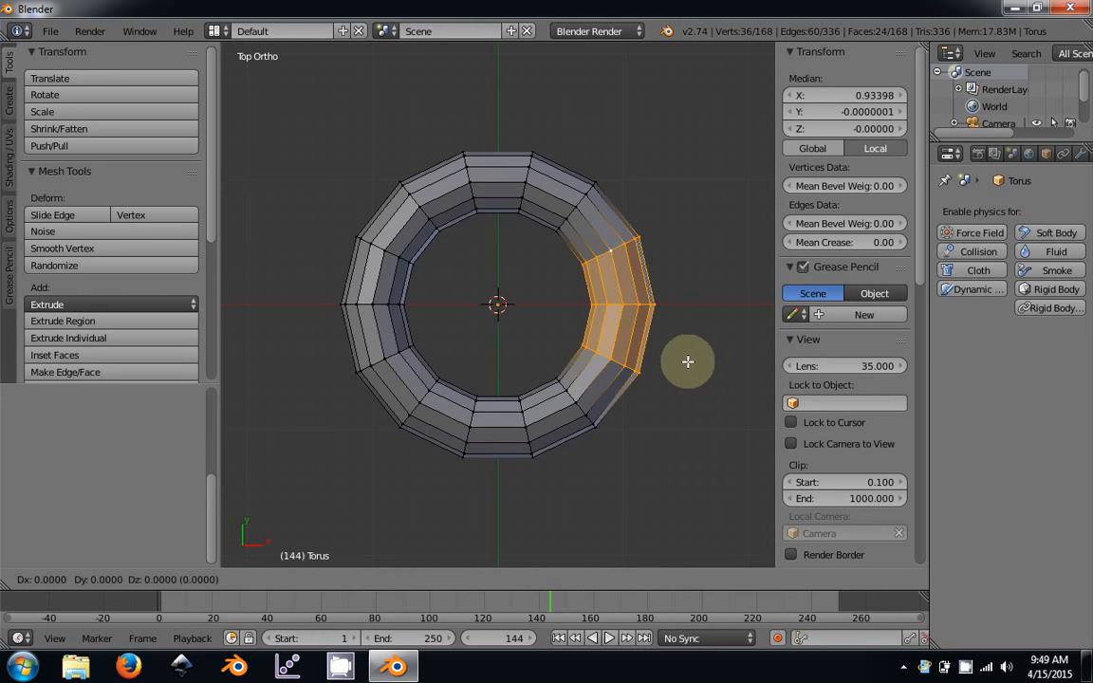
pyautogui.press('x')
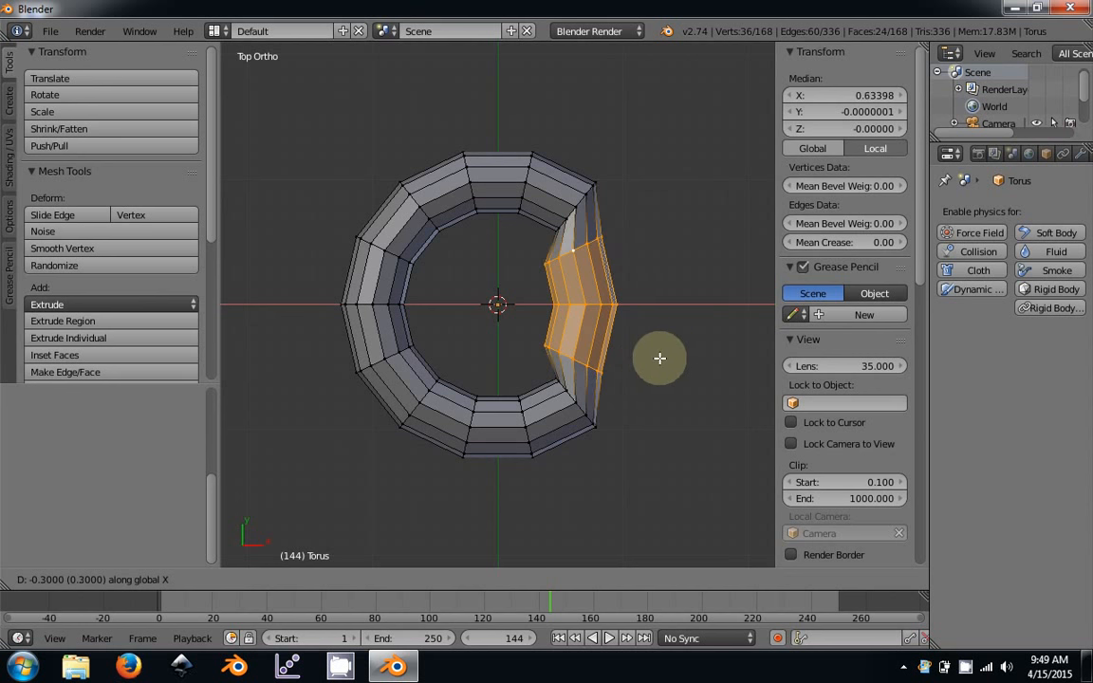
pyautogui.click(666, 357)
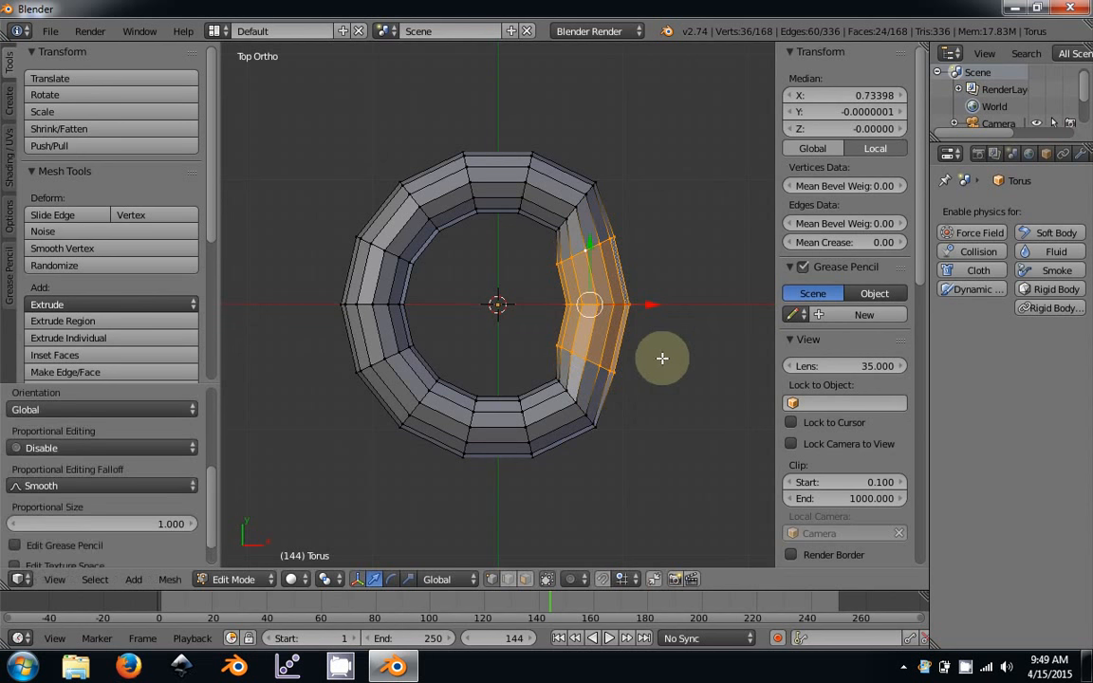
# Select the three matching cross-section edge loops on the negative X side and move them 0.2 inward along the global X axis.
pyautogui.keyDown('alt'); pyautogui.rightClick(385, 305); pyautogui.keyUp('alt')
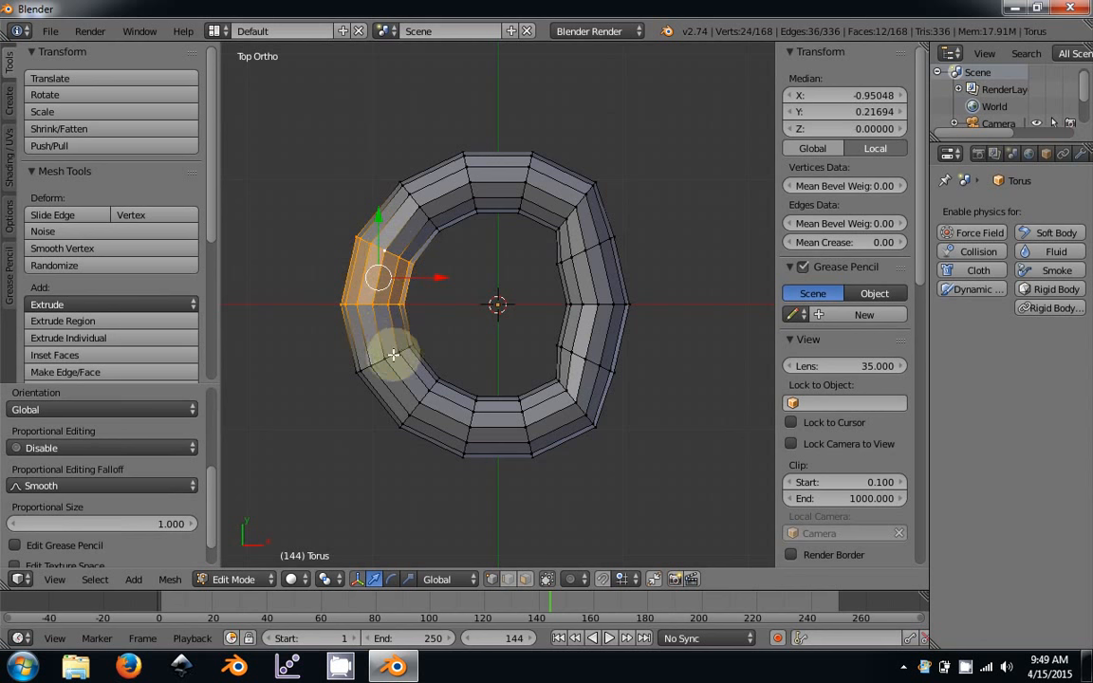
pyautogui.press('g')
pyautogui.press('x')
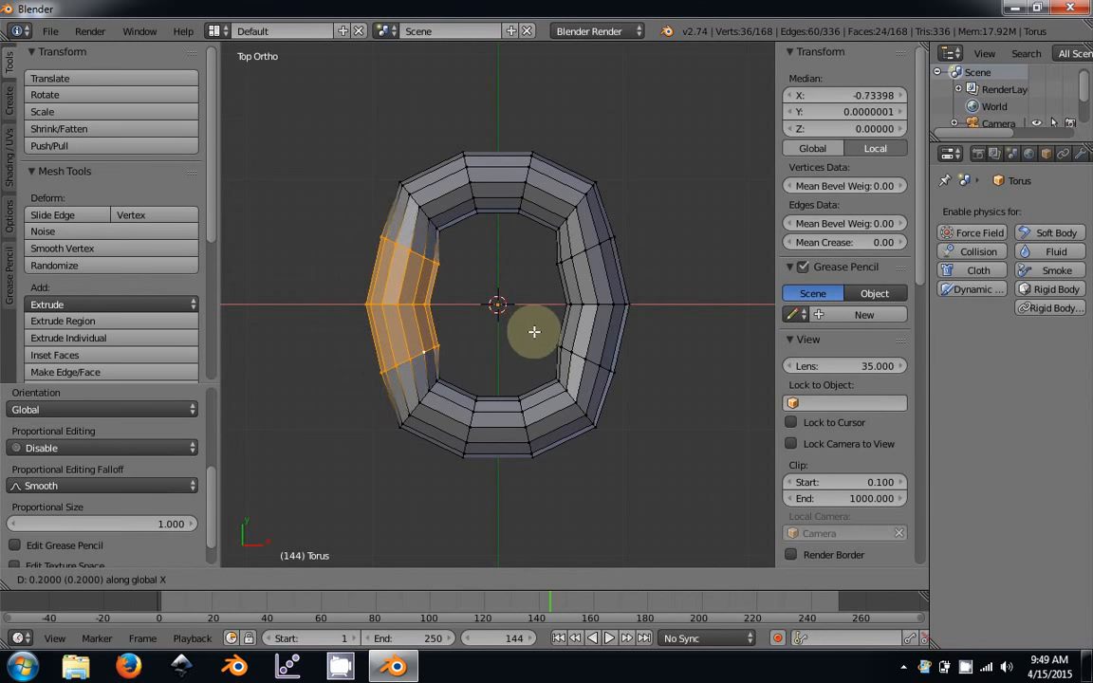
pyautogui.click(527, 332)
# Leave Edit Mode and examine the narrowed torus's overall chain-link shape from several angles and distances.
pyautogui.press('Tab')
pyautogui.moveTo(554, 347); pyautogui.dragTo(447, 226, button='middle')
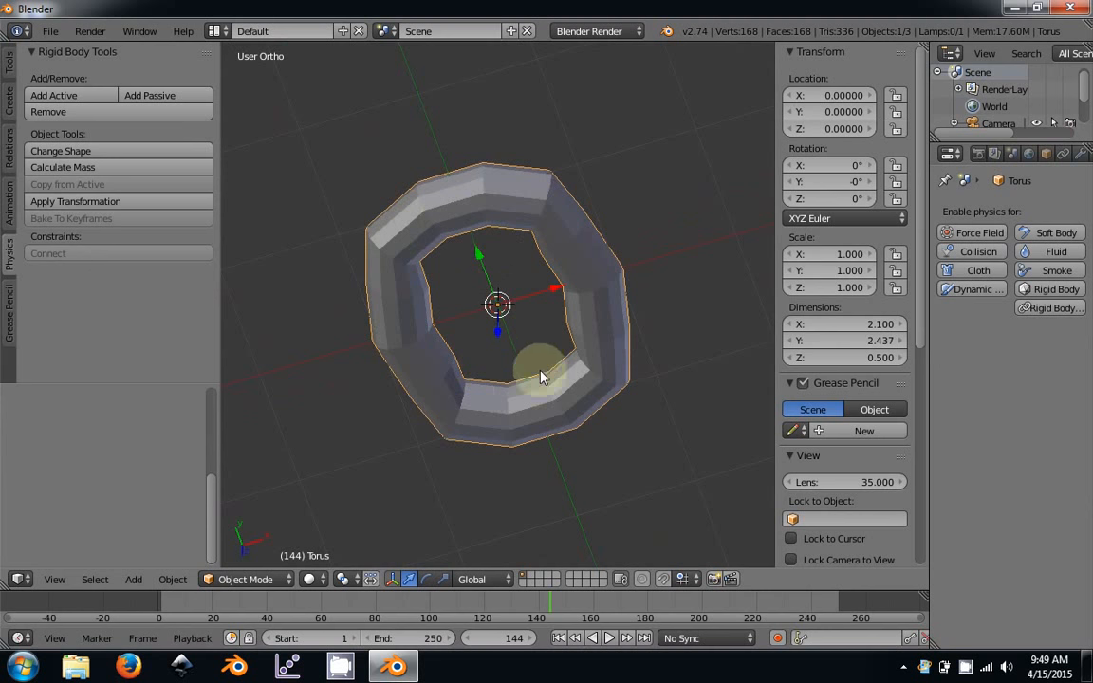
pyautogui.moveTo(541, 377); pyautogui.dragTo(528, 293, button='middle')
pyautogui.scroll(-8, 483, 365)
pyautogui.scroll(14, 488, 364)
pyautogui.scroll(-5, 495, 406)
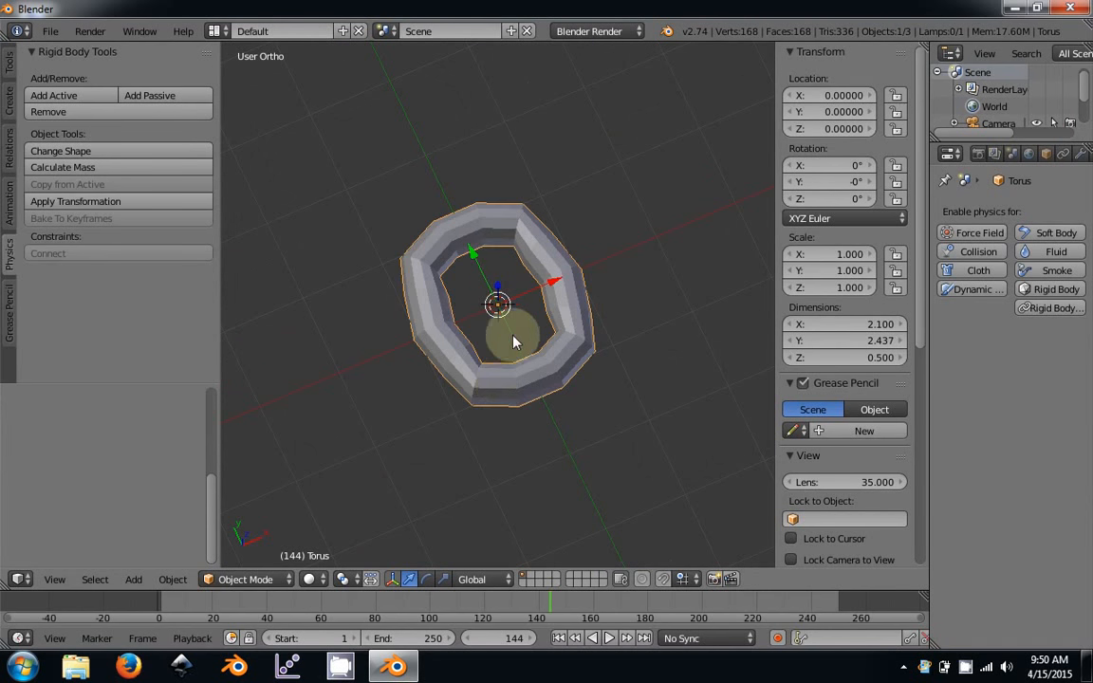
# Return to Edit Mode on the narrowed torus, clear the vertex selection and view its mesh segments up close from an oblique angle.
pyautogui.press('Tab')
pyautogui.press('a')
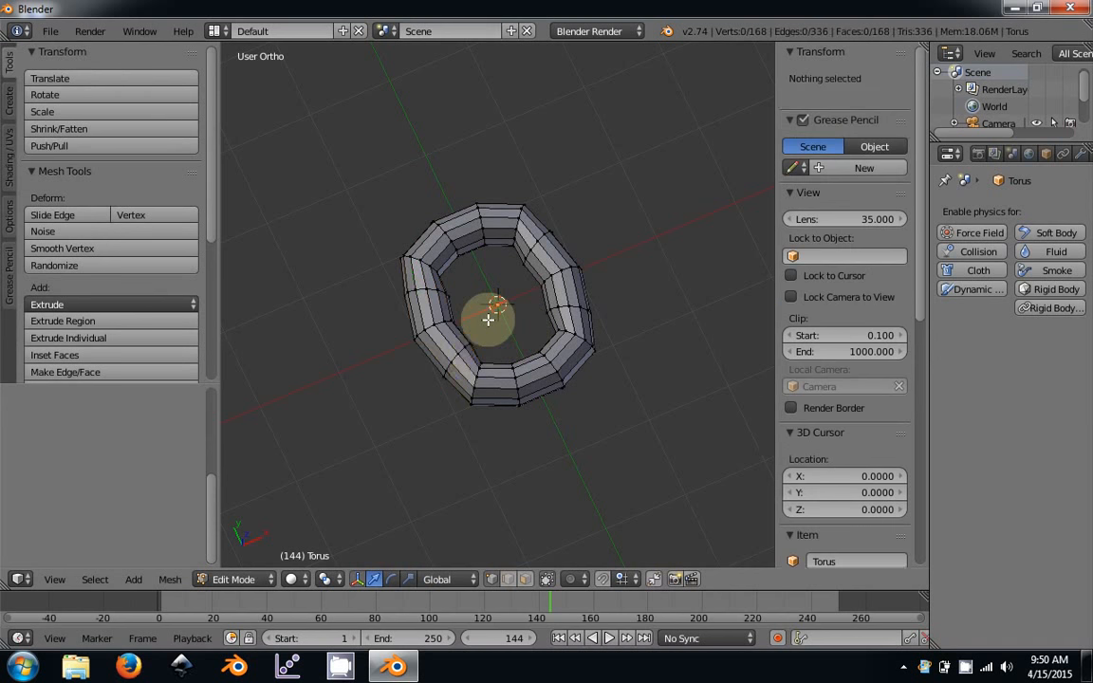
pyautogui.scroll(3, 467, 444)
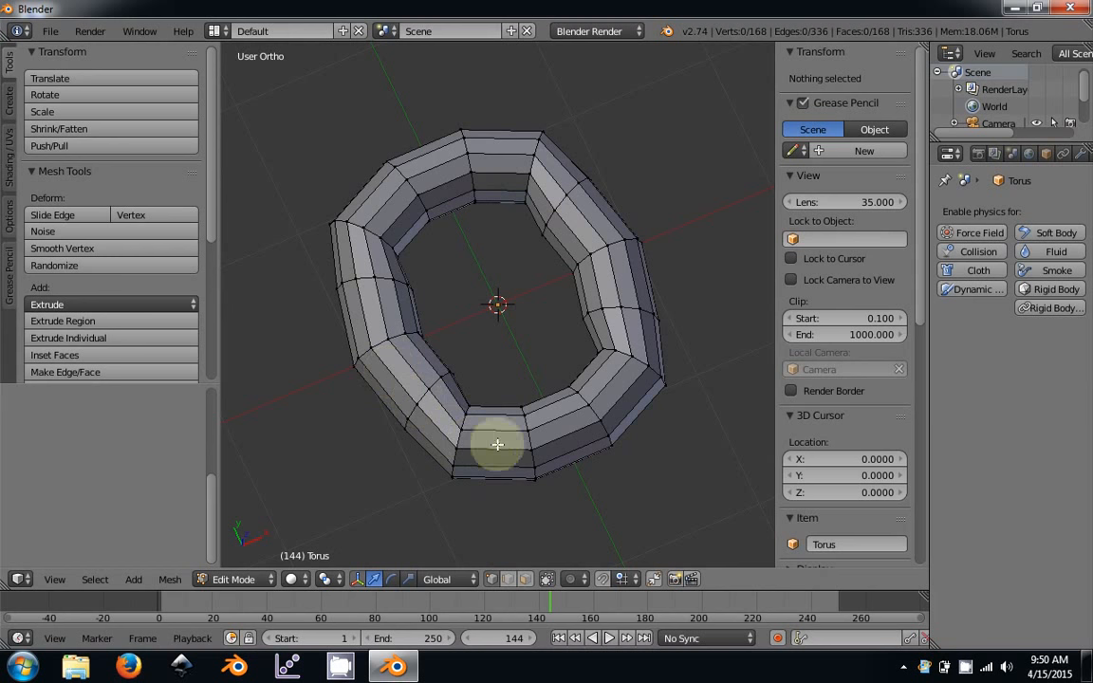
pyautogui.moveTo(512, 461); pyautogui.dragTo(493, 286, button='middle')
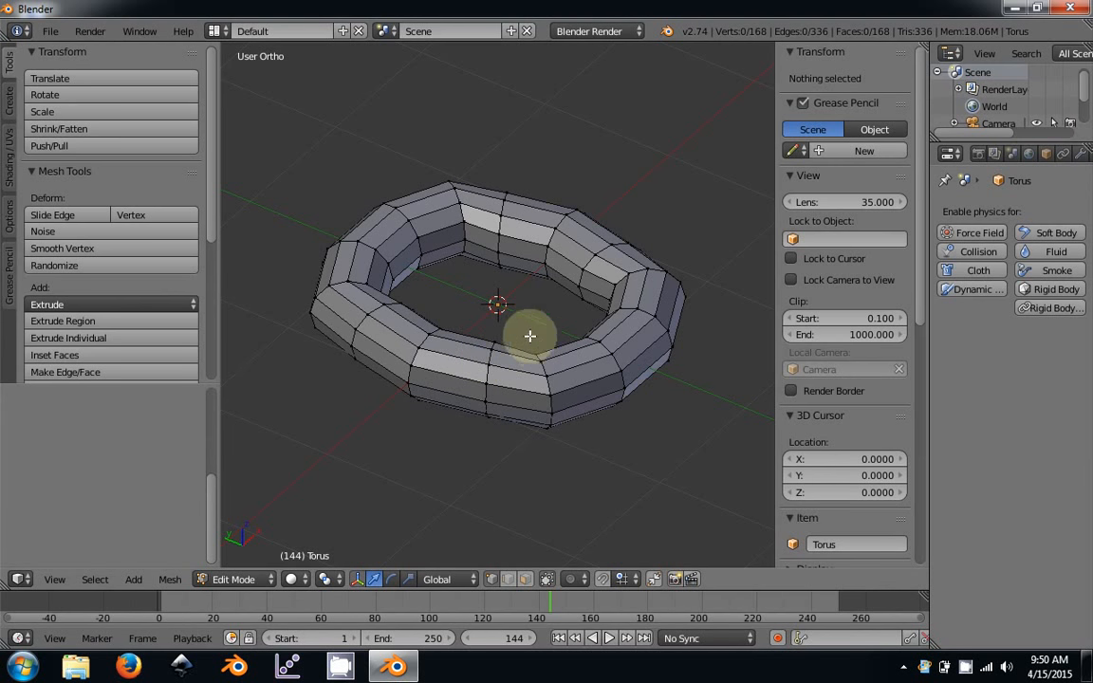
# Try triangulating all faces of the torus and smoothing its vertices, and return to Object Mode.
pyautogui.press('a')
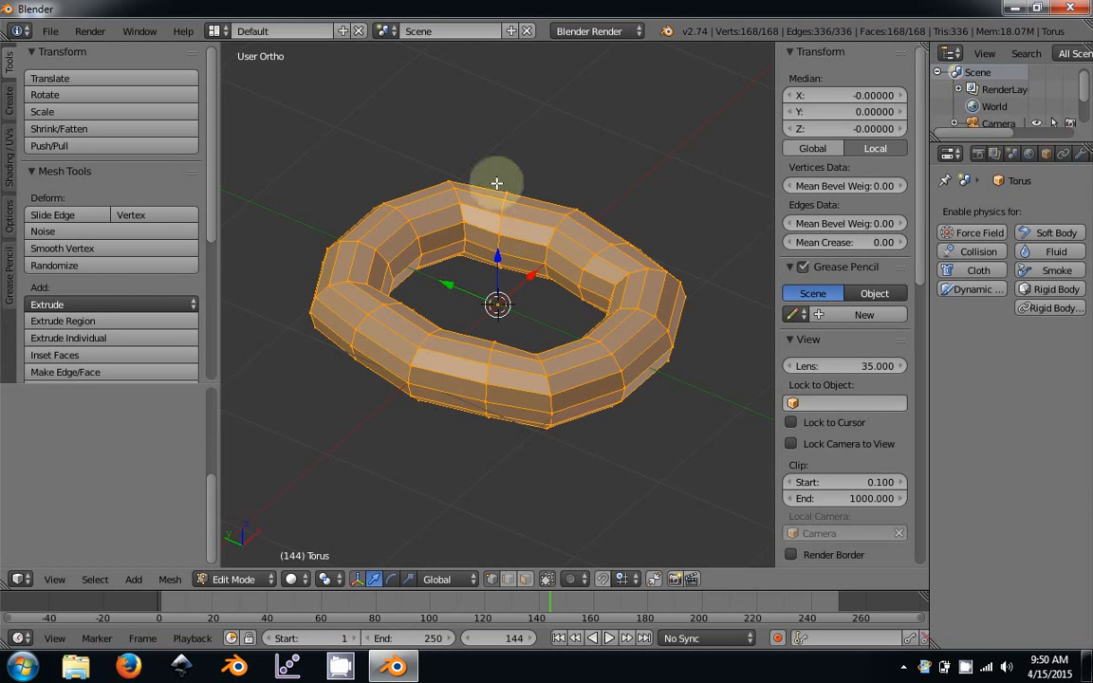
pyautogui.hotkey('ctrl', 't')
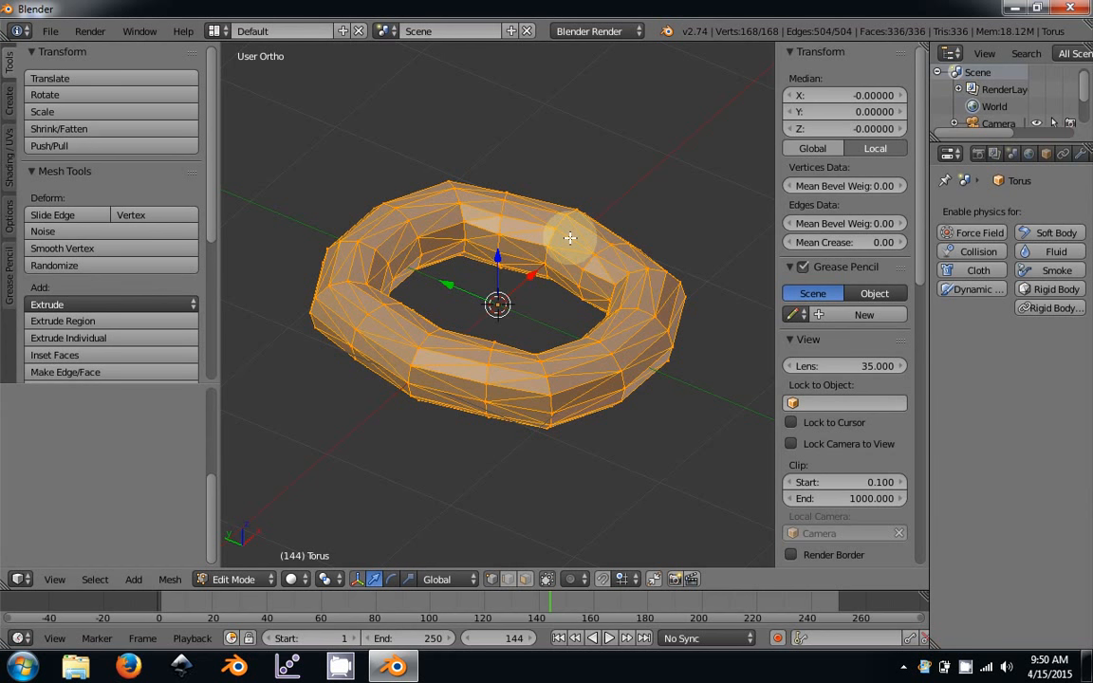
pyautogui.moveTo(641, 483); pyautogui.dragTo(618, 422, button='middle')
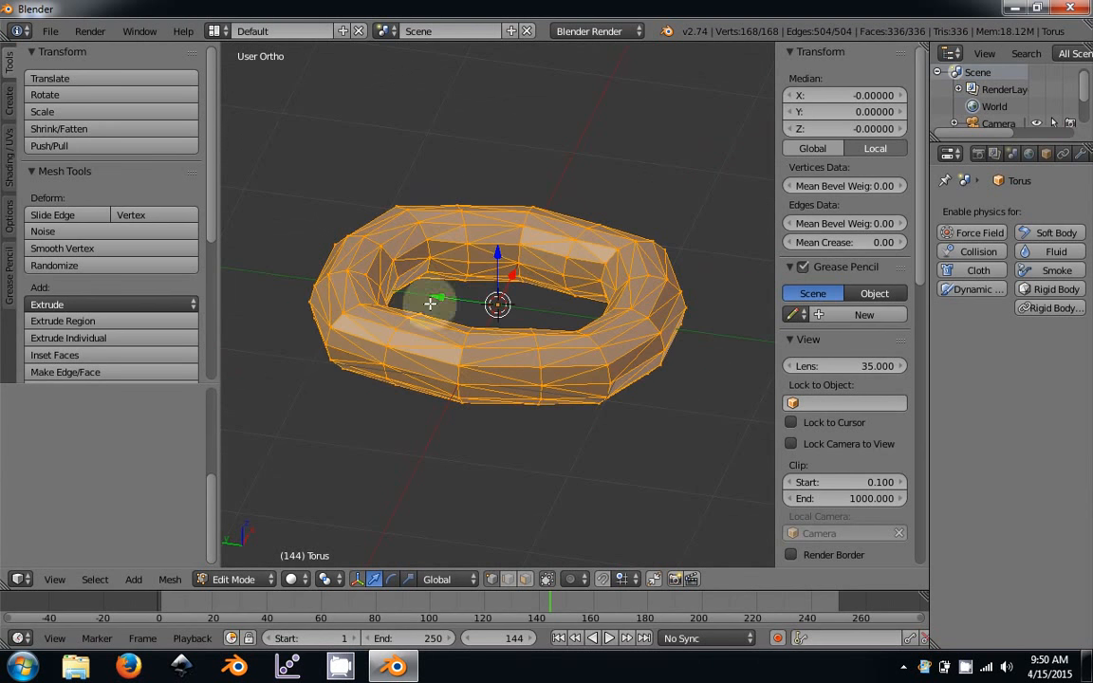
pyautogui.moveTo(329, 309); pyautogui.dragTo(579, 300, button='middle')
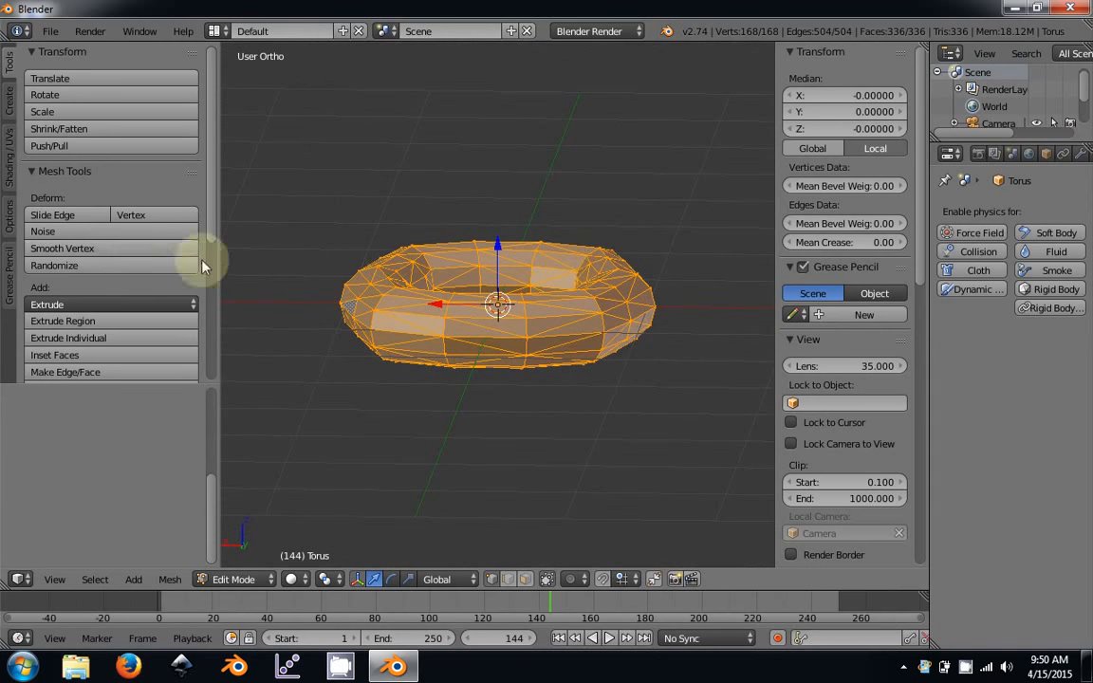
pyautogui.click(87, 250)
pyautogui.press('Tab')
pyautogui.moveTo(464, 252); pyautogui.dragTo(679, 365, button='middle')
# Undo the triangulation and vertex smoothing to restore the torus's original quad faces.
pyautogui.hotkey('ctrl', 'z')
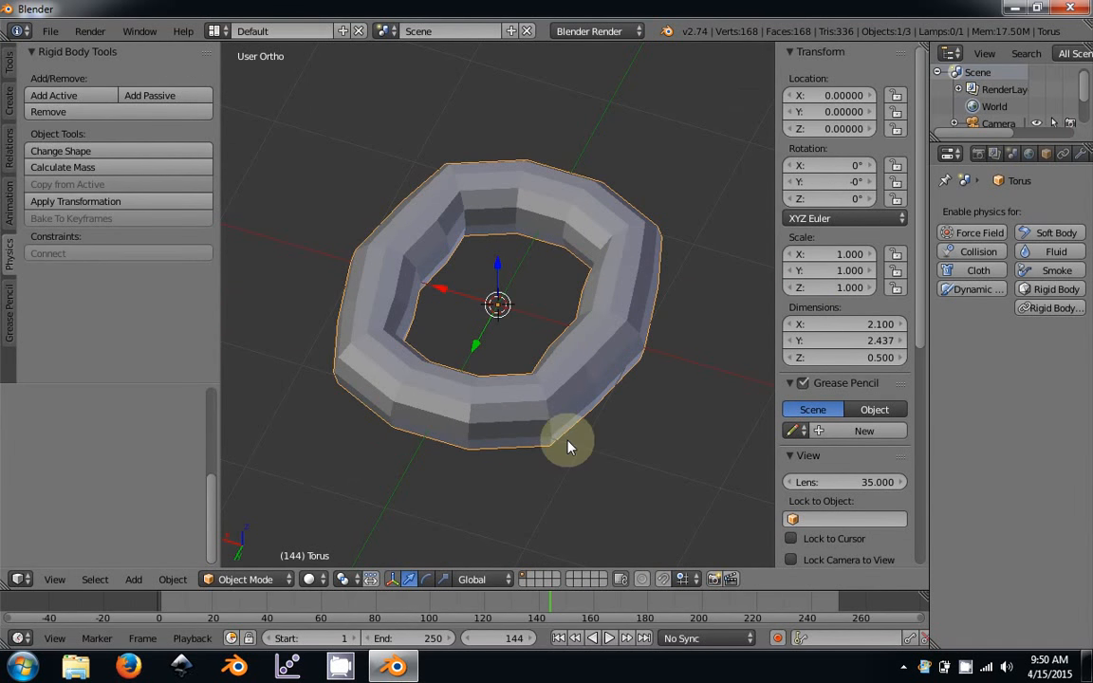
pyautogui.hotkey('ctrl', 'z')
pyautogui.hotkey('ctrl', 'z')
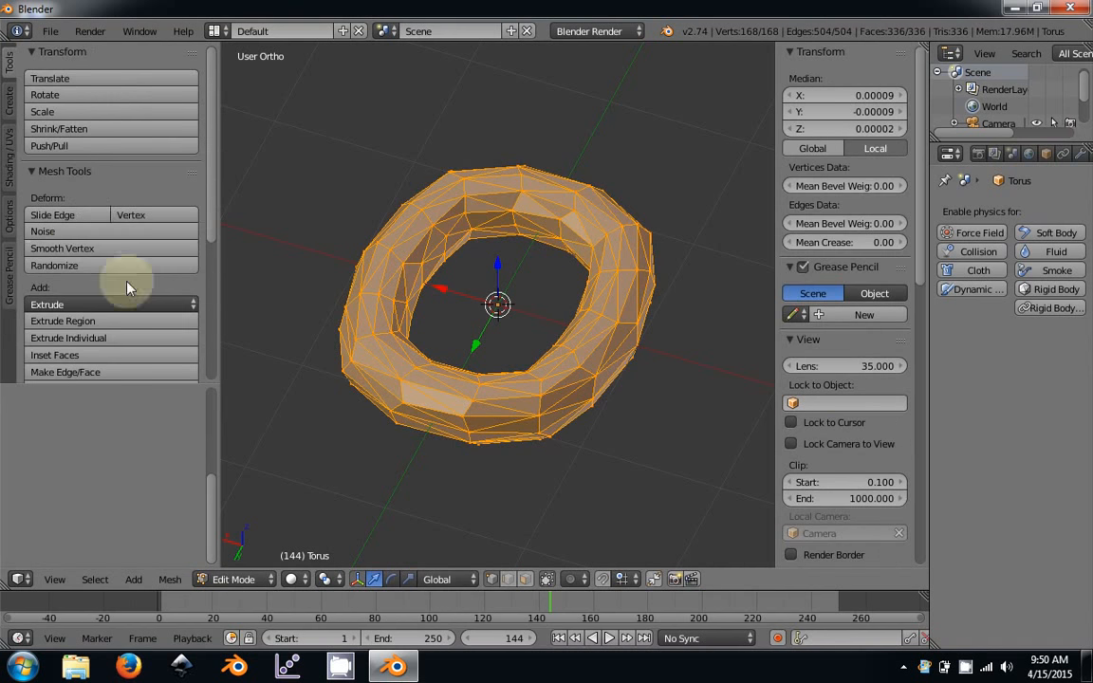
pyautogui.press('Tab')
pyautogui.moveTo(431, 355); pyautogui.dragTo(492, 351, button='middle')
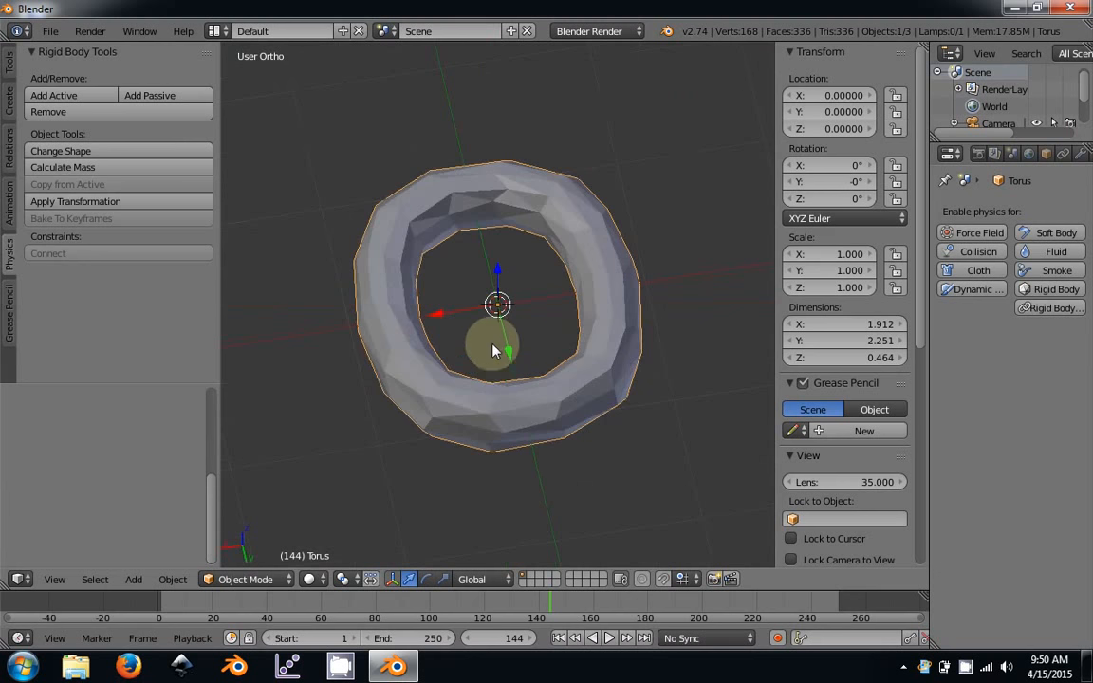
pyautogui.hotkey('ctrl', 'z')
pyautogui.hotkey('ctrl', 'z')
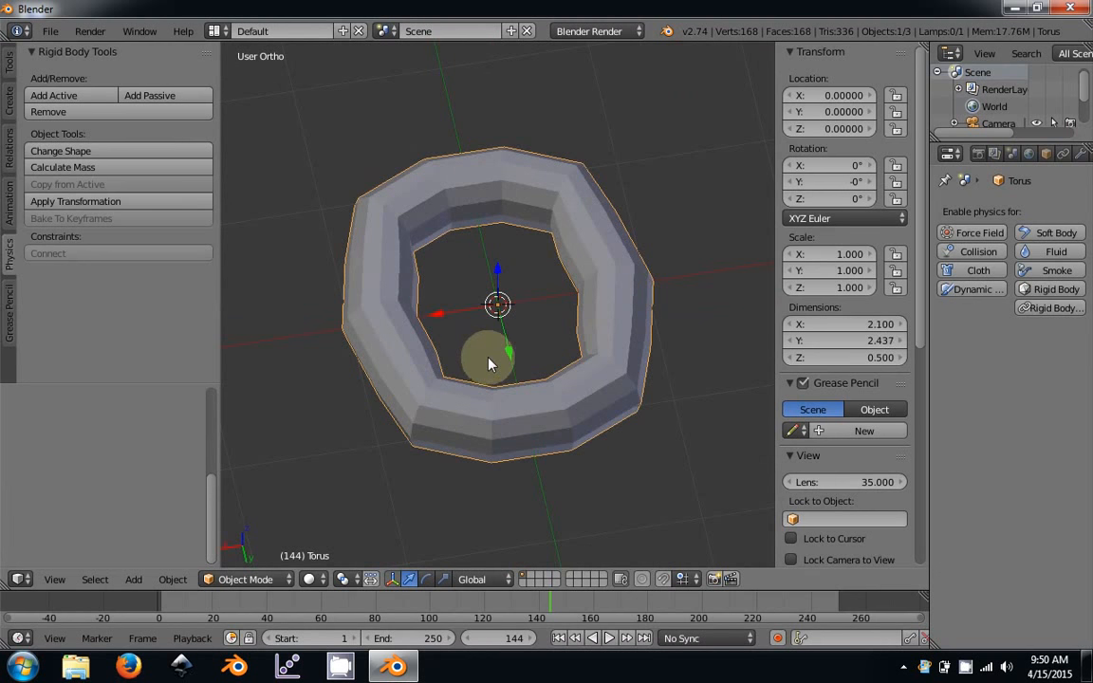
# Triangulate all faces of the torus in Edit Mode, smooth its vertices once, and return to Object Mode.
pyautogui.press('Tab')
pyautogui.press('a')
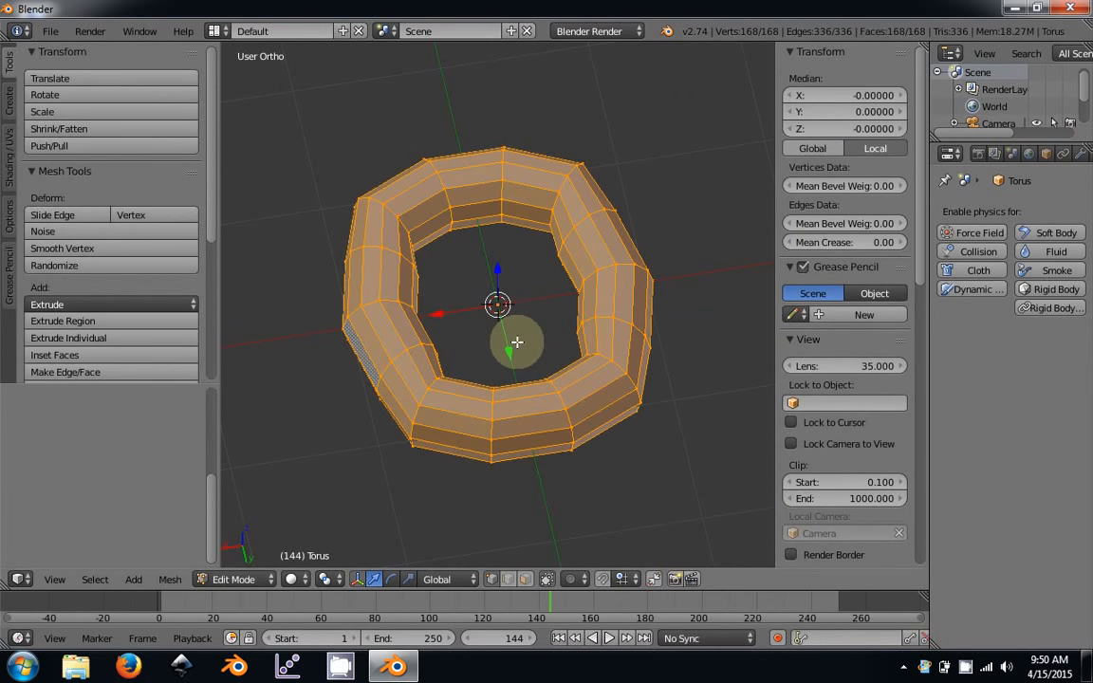
pyautogui.hotkey('ctrl', 't')
pyautogui.click(35, 253)
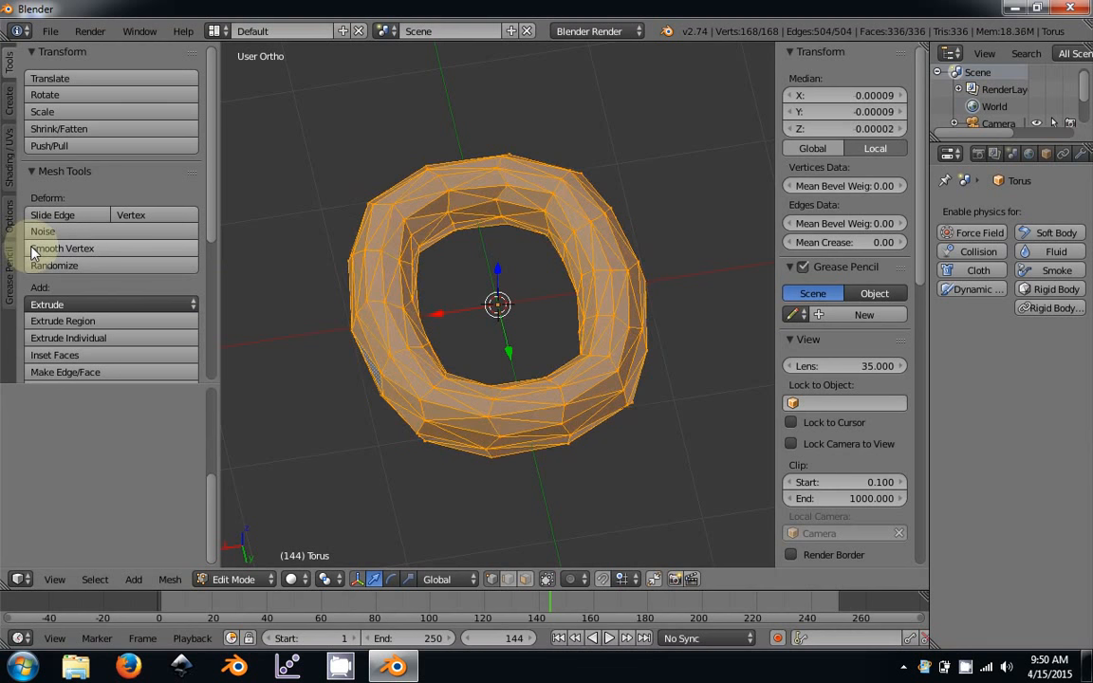
pyautogui.press('Tab')
pyautogui.moveTo(436, 398); pyautogui.dragTo(478, 364, button='middle')
# Show the torus in the top orthographic view and enter Edit Mode.
pyautogui.press('KP_1')
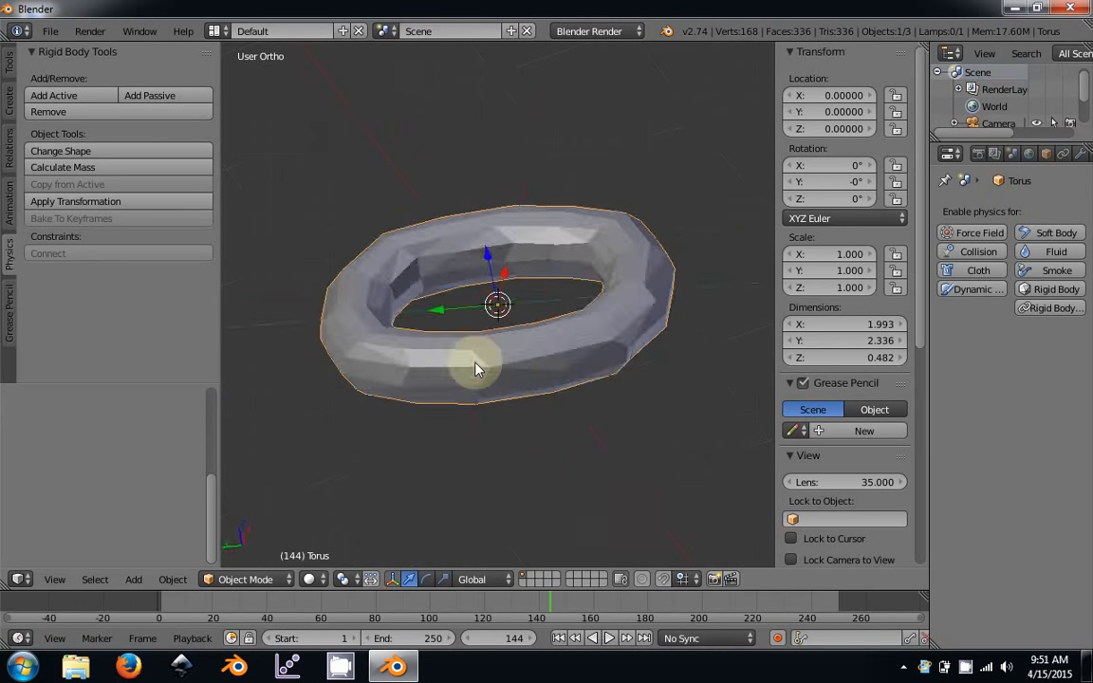
pyautogui.press('KP_7')
pyautogui.scroll(-6, 476, 369)
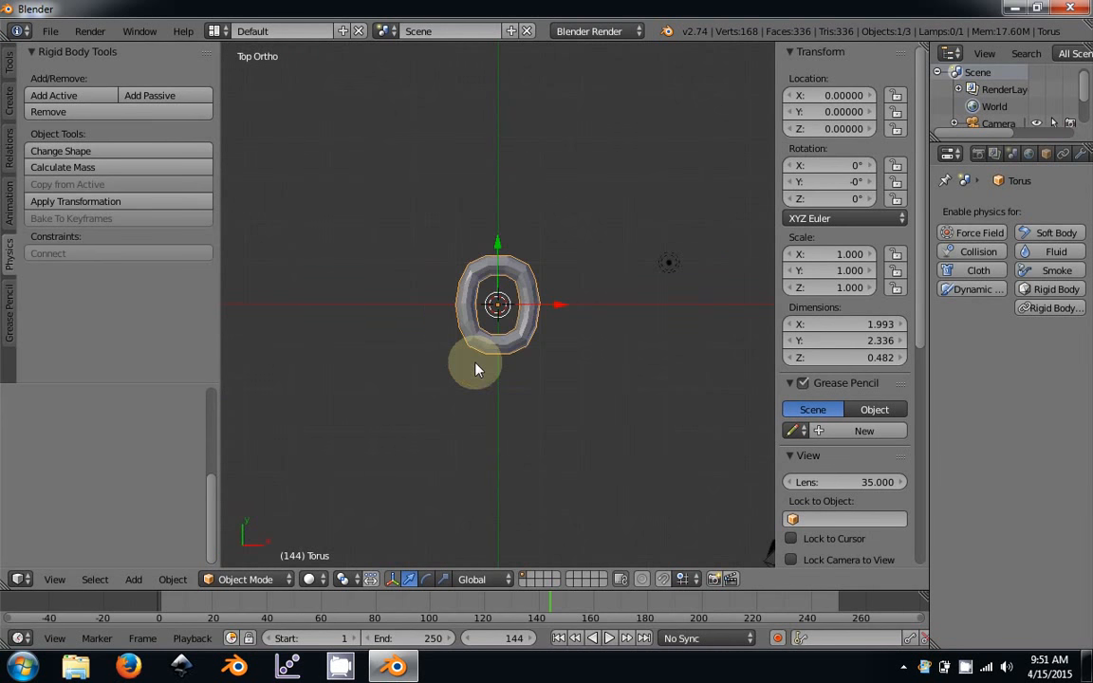
pyautogui.press('Tab')
# Try rotating the whole torus mesh freehand by about 90° in the top view, and undo the rotation.
pyautogui.press('r')
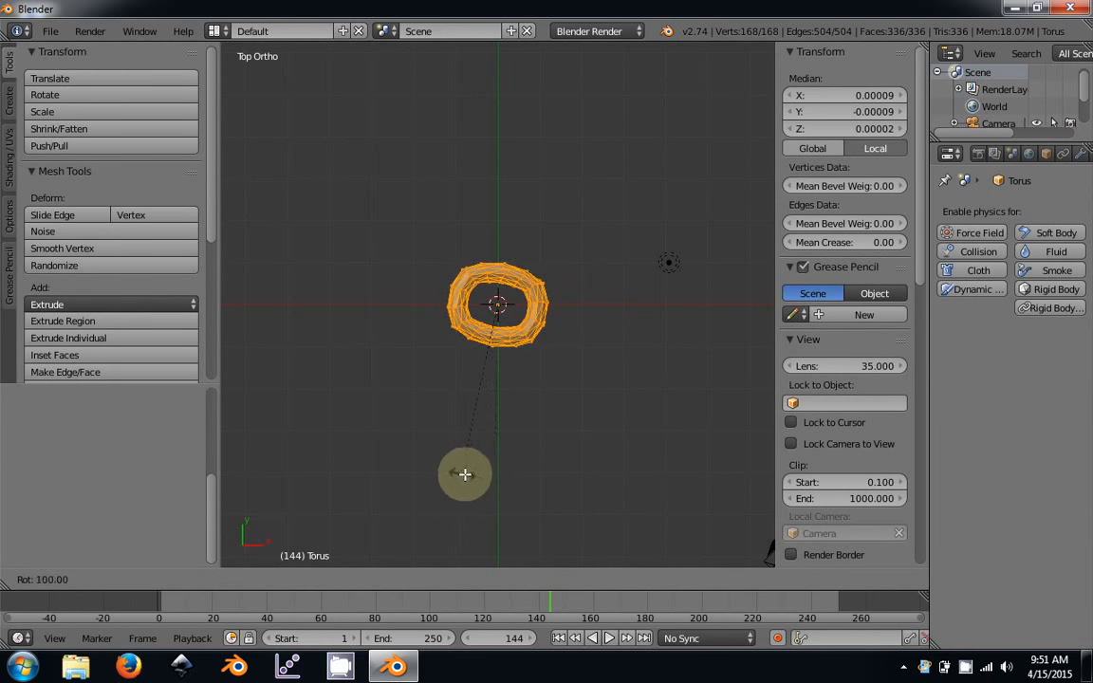
pyautogui.click(497, 467)
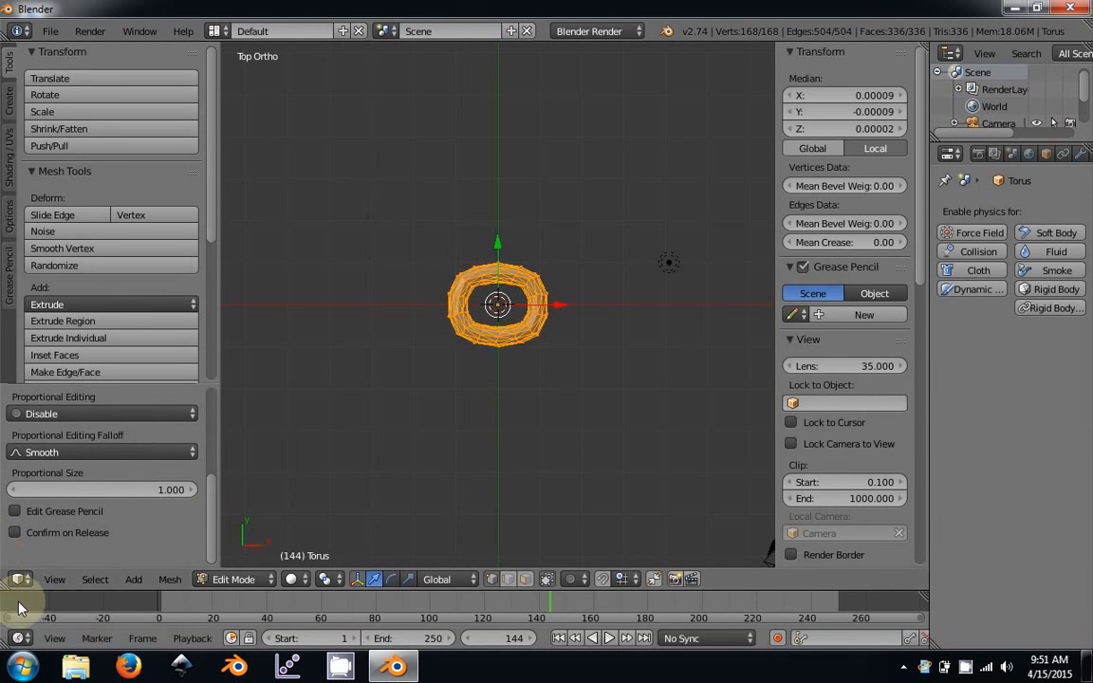
pyautogui.press('r')
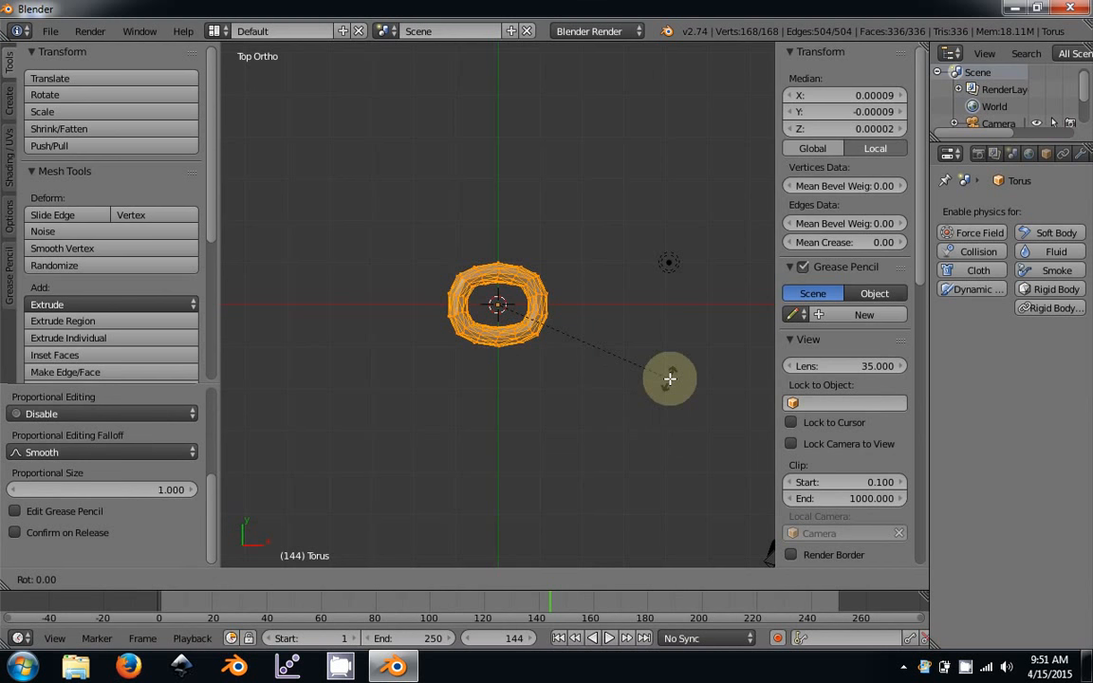
pyautogui.rightClick(670, 379)
pyautogui.scroll(5, 473, 275)
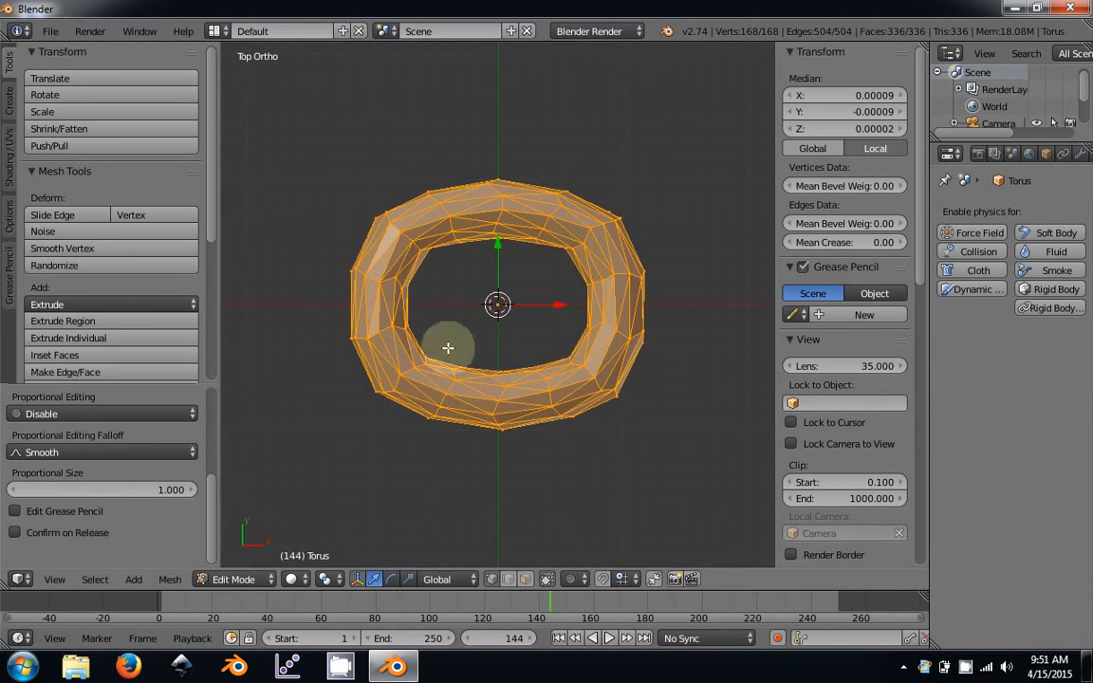
pyautogui.hotkey('ctrl', 'z')
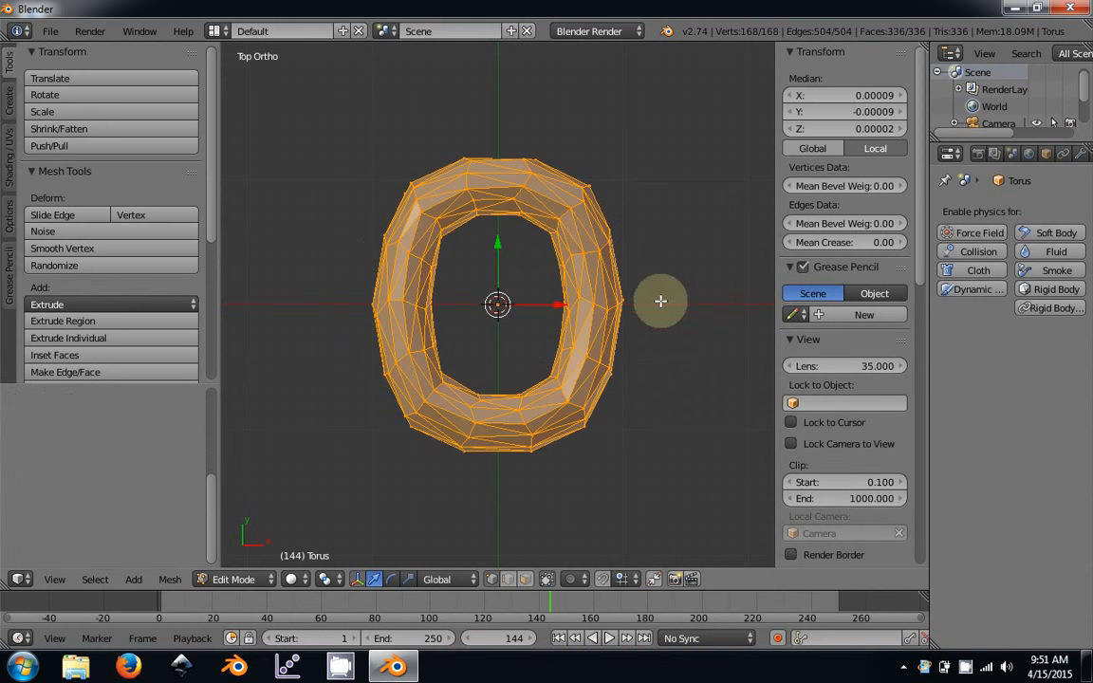
# Rotate the whole torus mesh by exactly 90° in the top view.
pyautogui.write('r')
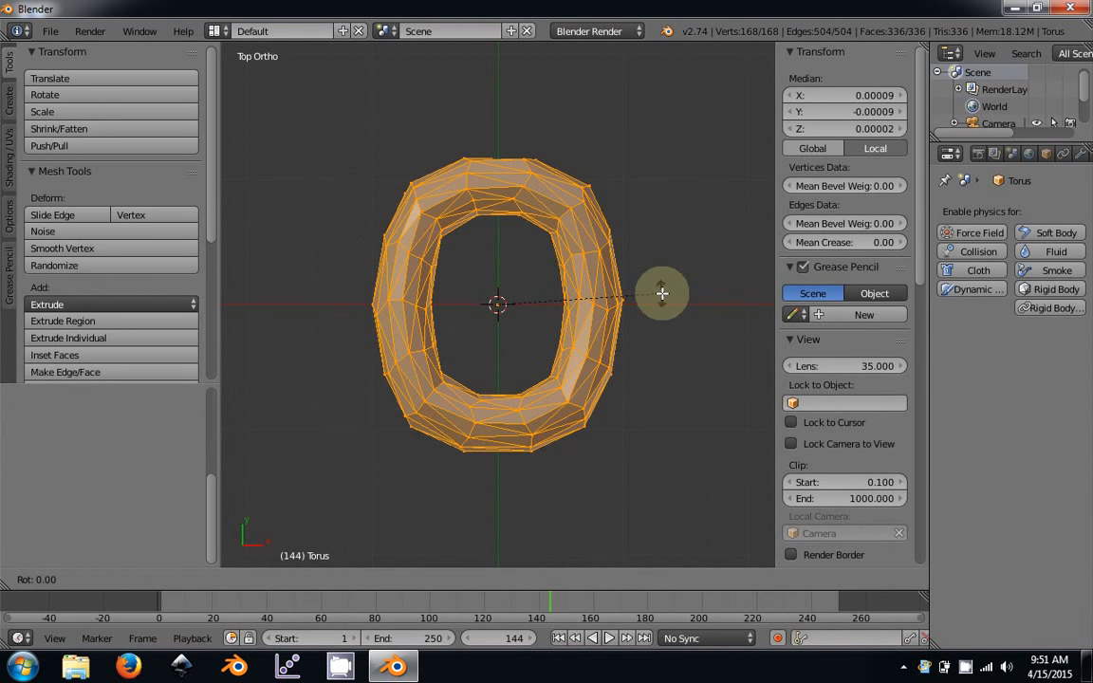
pyautogui.write('90')
pyautogui.press('Return')
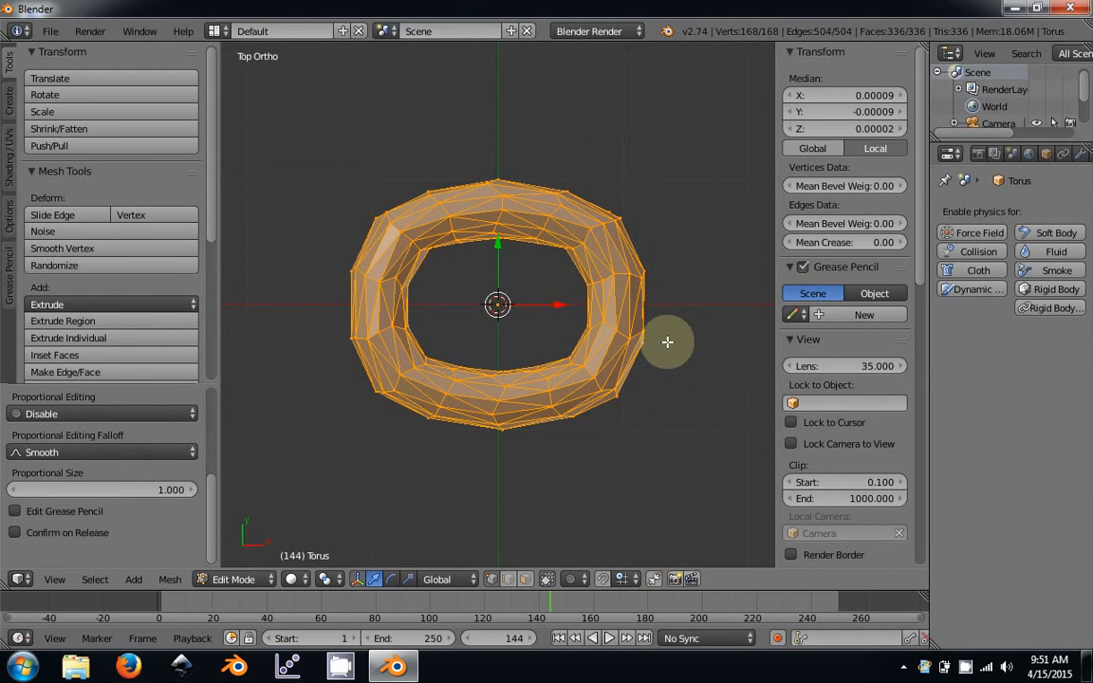
# Widen the Properties editor and add an Array modifier to the torus.
pyautogui.moveTo(576, 441); pyautogui.dragTo(651, 312, button='middle')
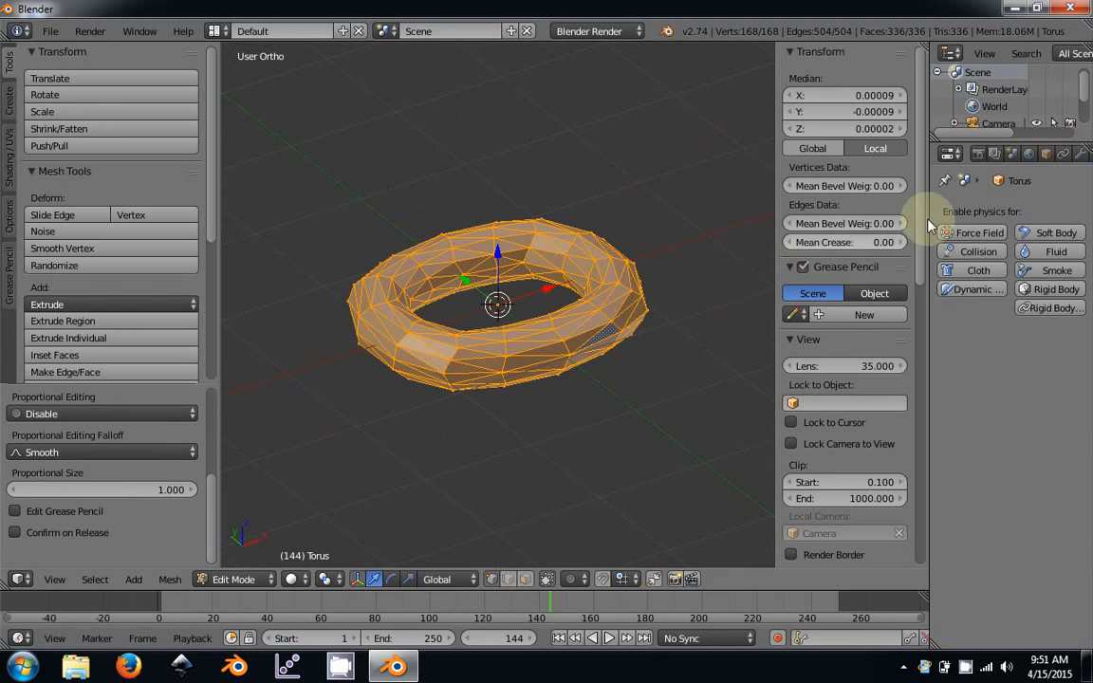
pyautogui.moveTo(930, 289); pyautogui.dragTo(814, 280)
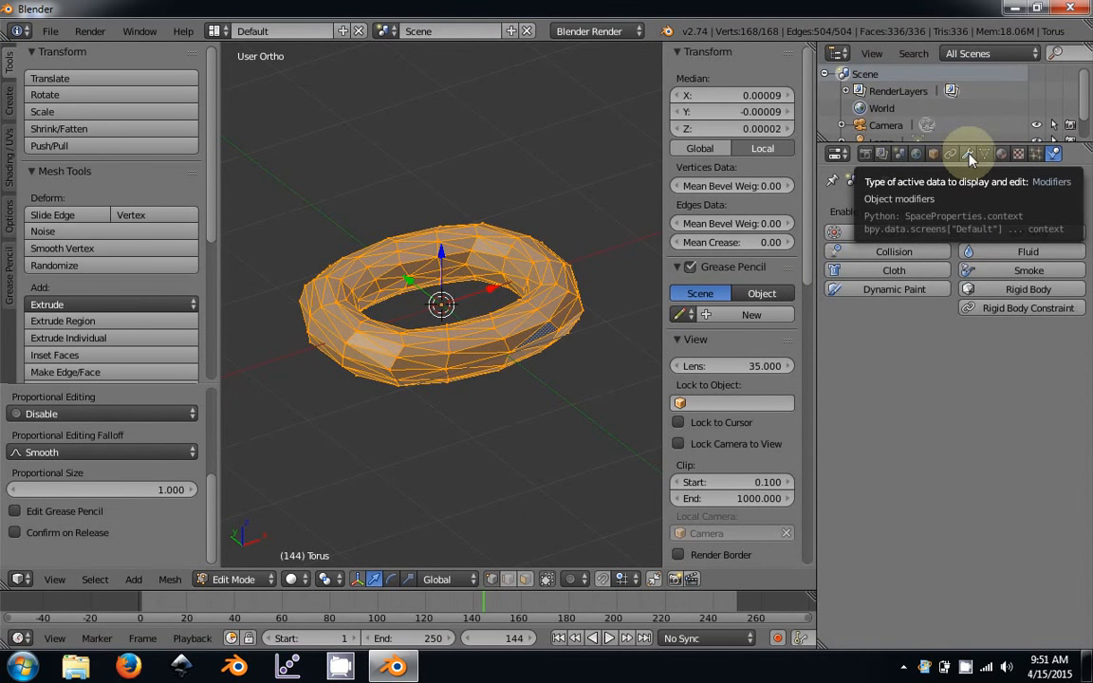
pyautogui.click(968, 155)
pyautogui.click(916, 218)
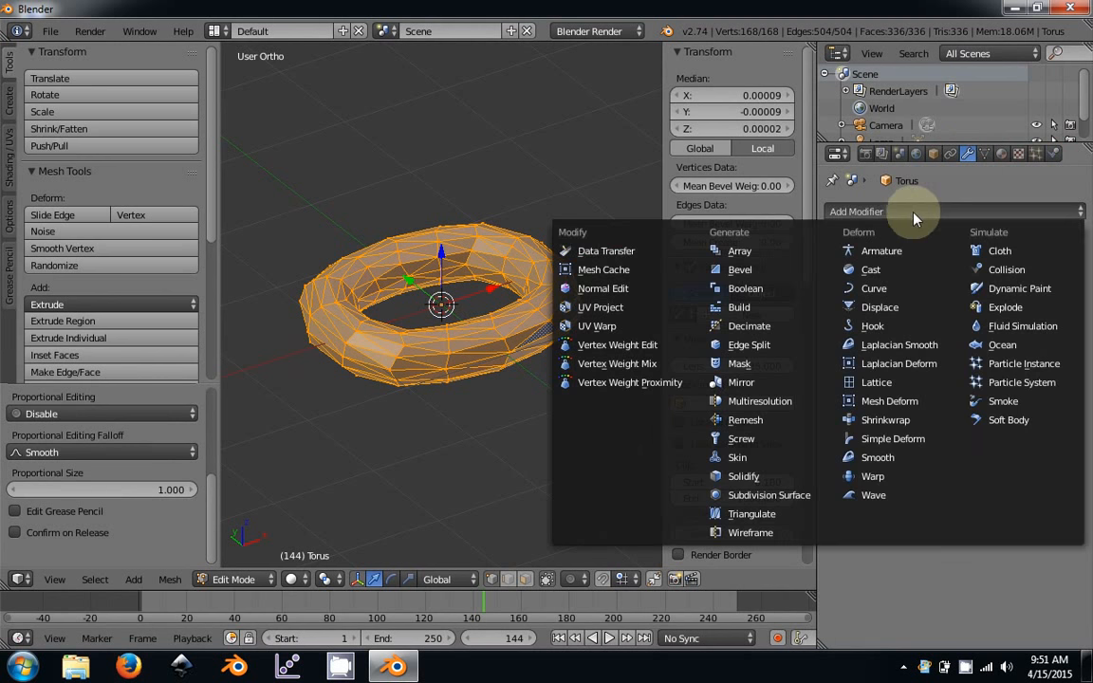
pyautogui.click(749, 250)
pyautogui.moveTo(509, 345); pyautogui.dragTo(472, 357, button='middle')
pyautogui.scroll(3, 470, 356)
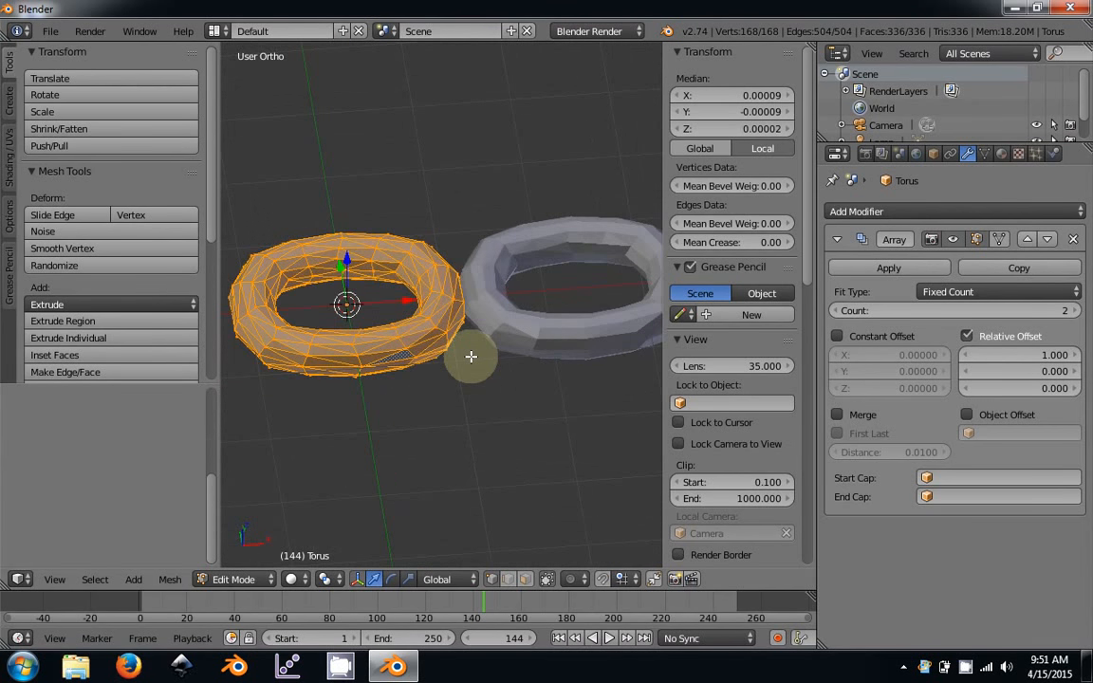
# Duplicate the ring mesh in Edit Mode and move the copy about 1.2 units along the global X axis.
pyautogui.press('g')
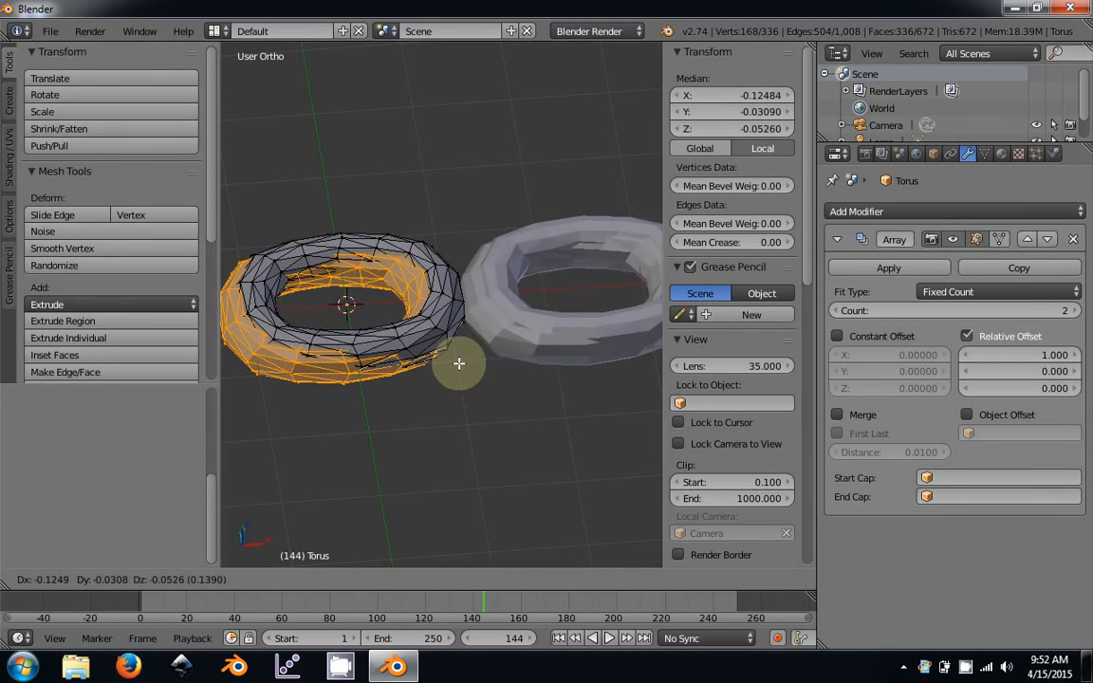
pyautogui.press('g')
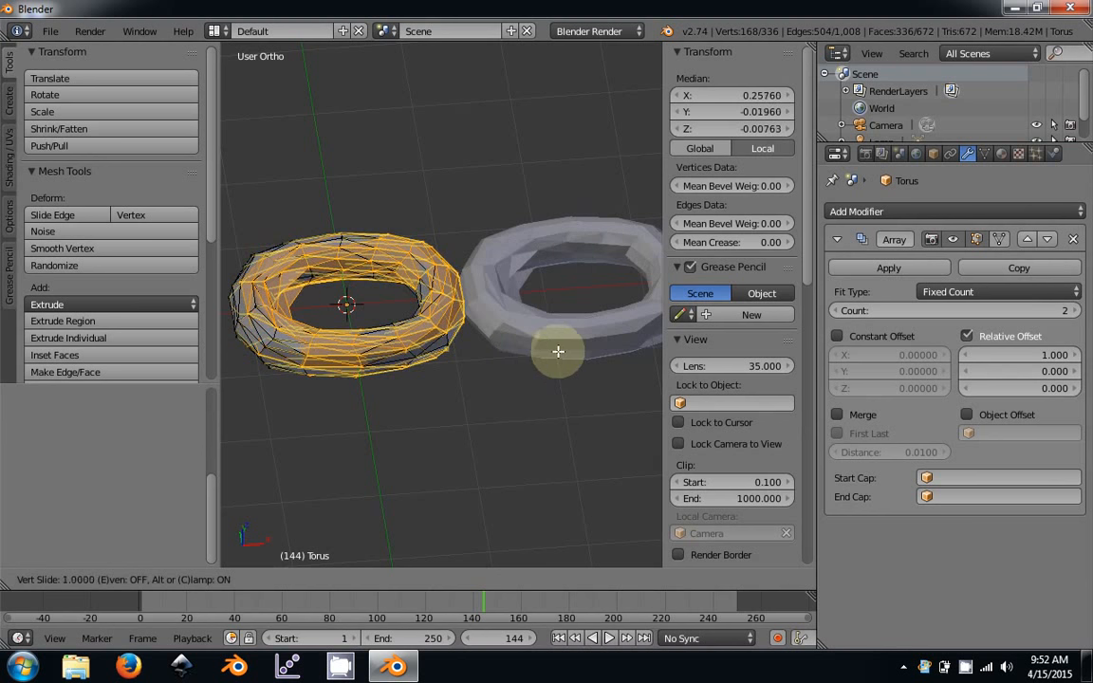
pyautogui.click(562, 352)
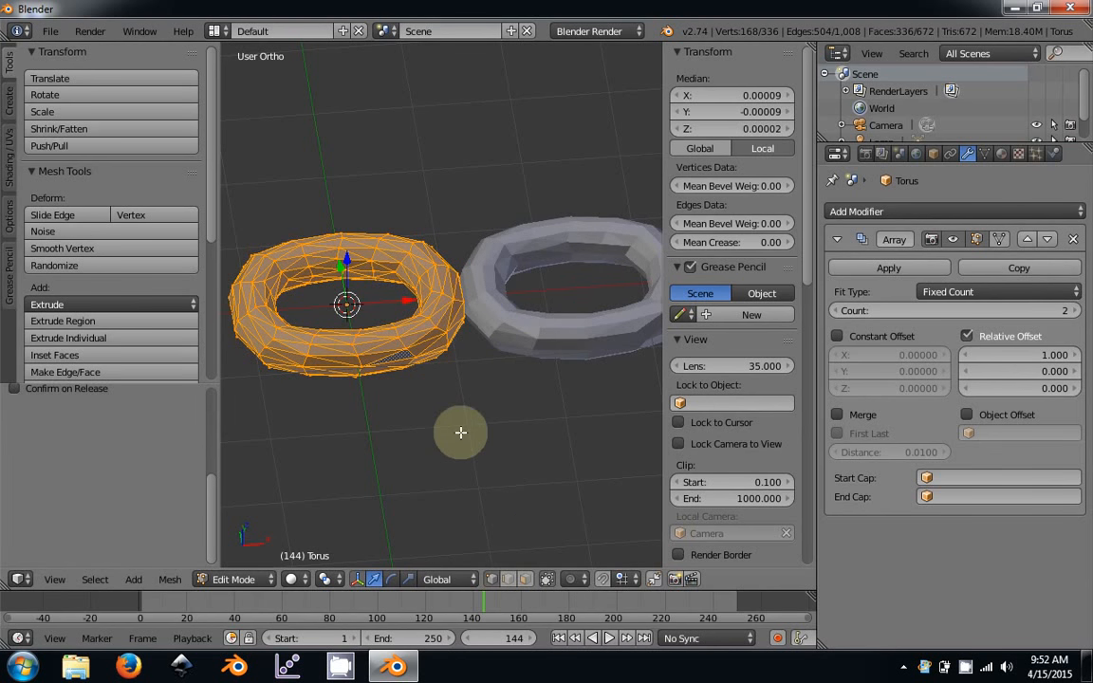
pyautogui.press('g')
pyautogui.press('x')
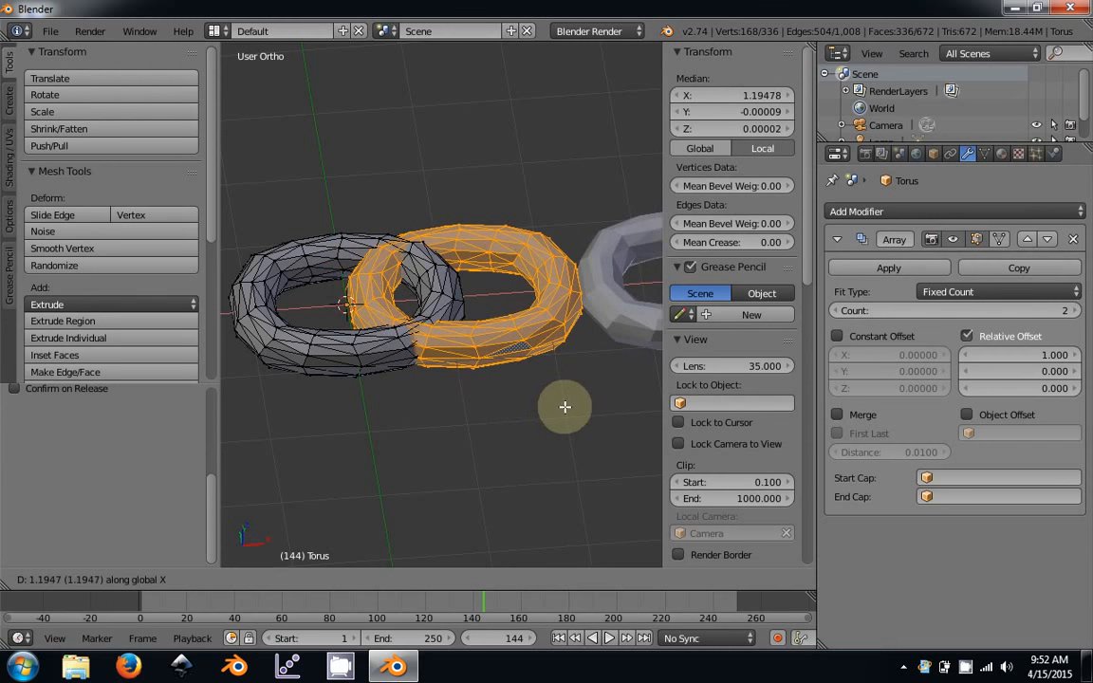
pyautogui.click(564, 407)
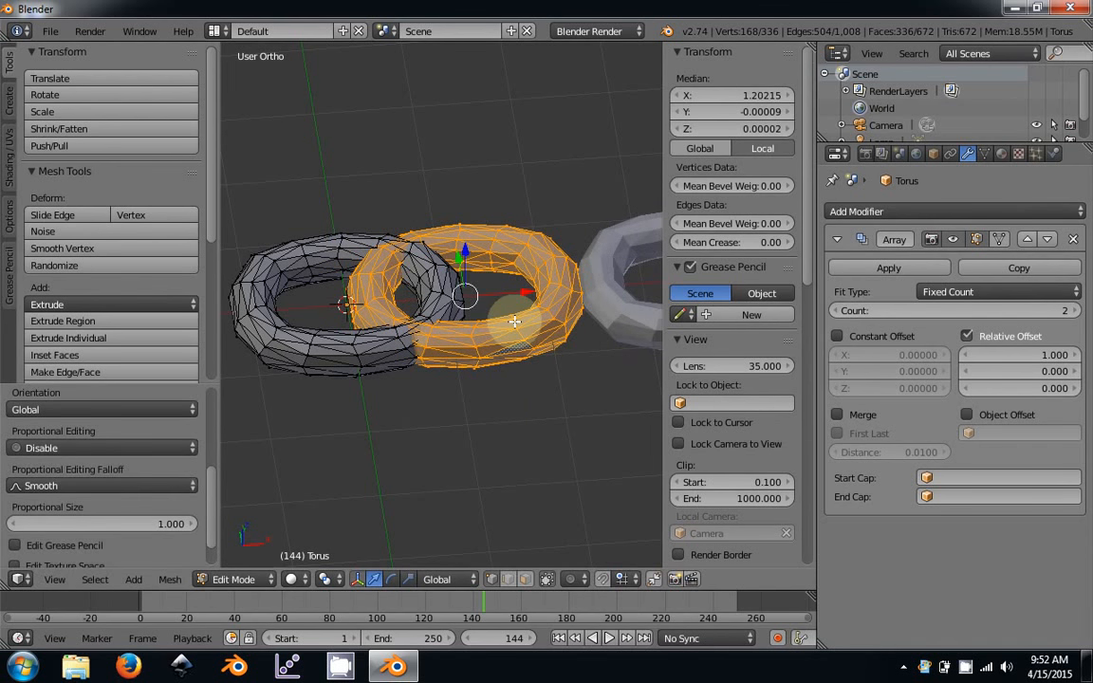
# Rotate the duplicated link by 90° around the global X axis, deselect the mesh, and return to Object Mode.
pyautogui.press('r')
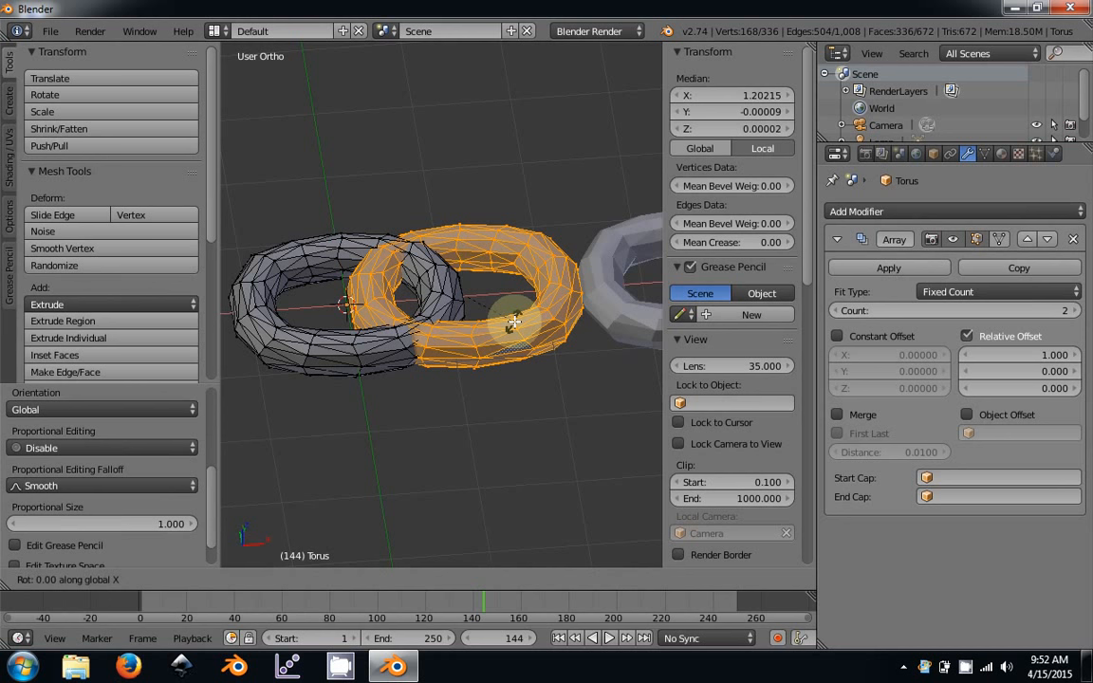
pyautogui.write('90')
pyautogui.press('Return')
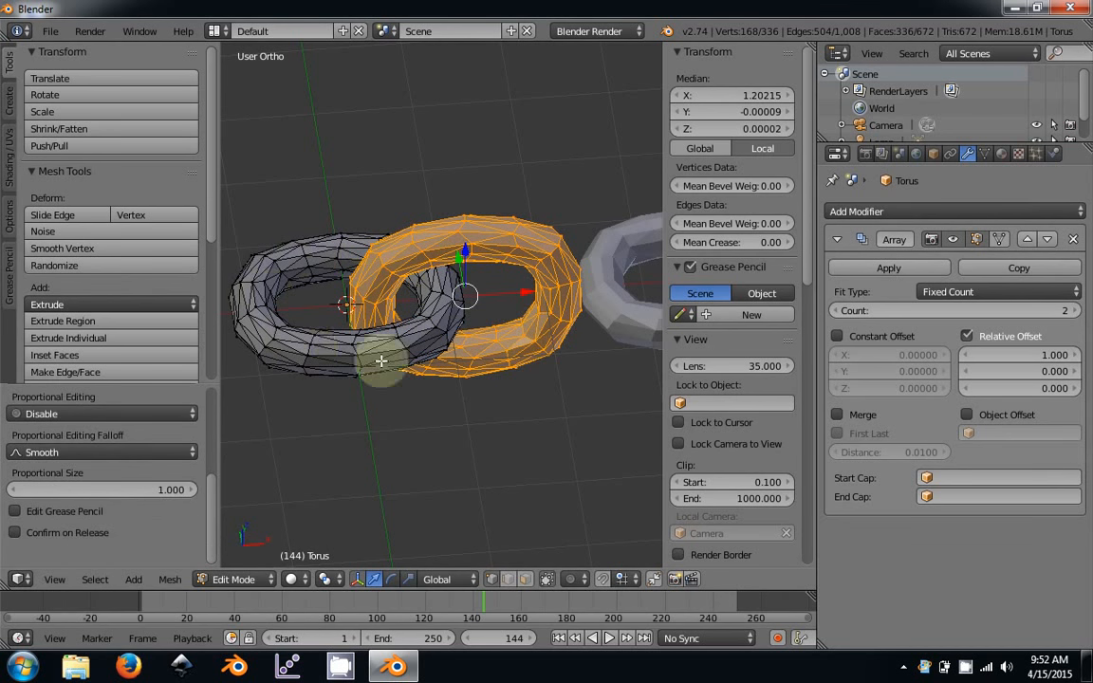
pyautogui.press('a')
pyautogui.press('Tab')
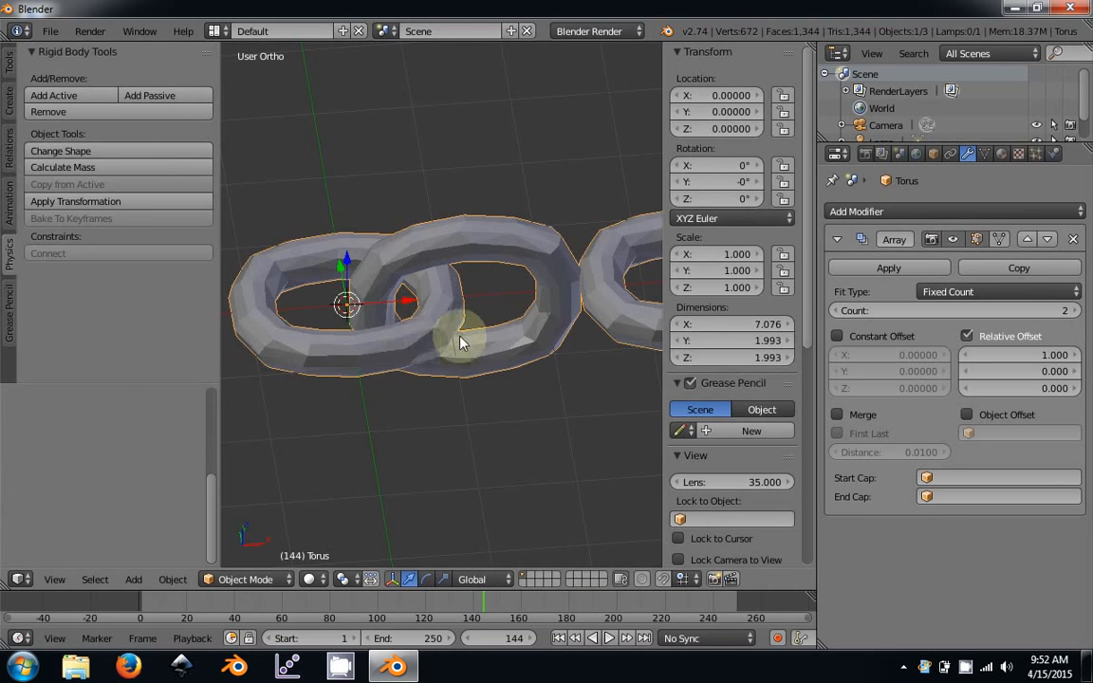
# Hide the 3D viewport's properties sidebar.
pyautogui.moveTo(401, 380)
pyautogui.mouseDown(button='middle')
pyautogui.moveTo(442, 343)
pyautogui.moveTo(388, 380)
pyautogui.moveTo(404, 378)
pyautogui.mouseUp(button='middle')
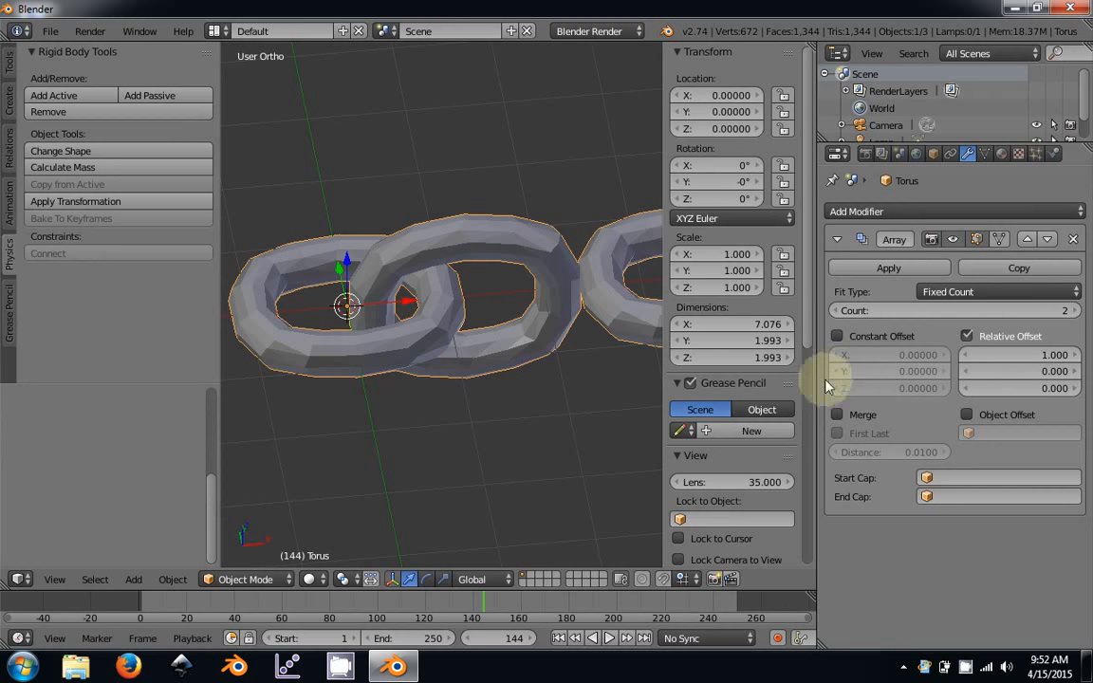
pyautogui.press('n')
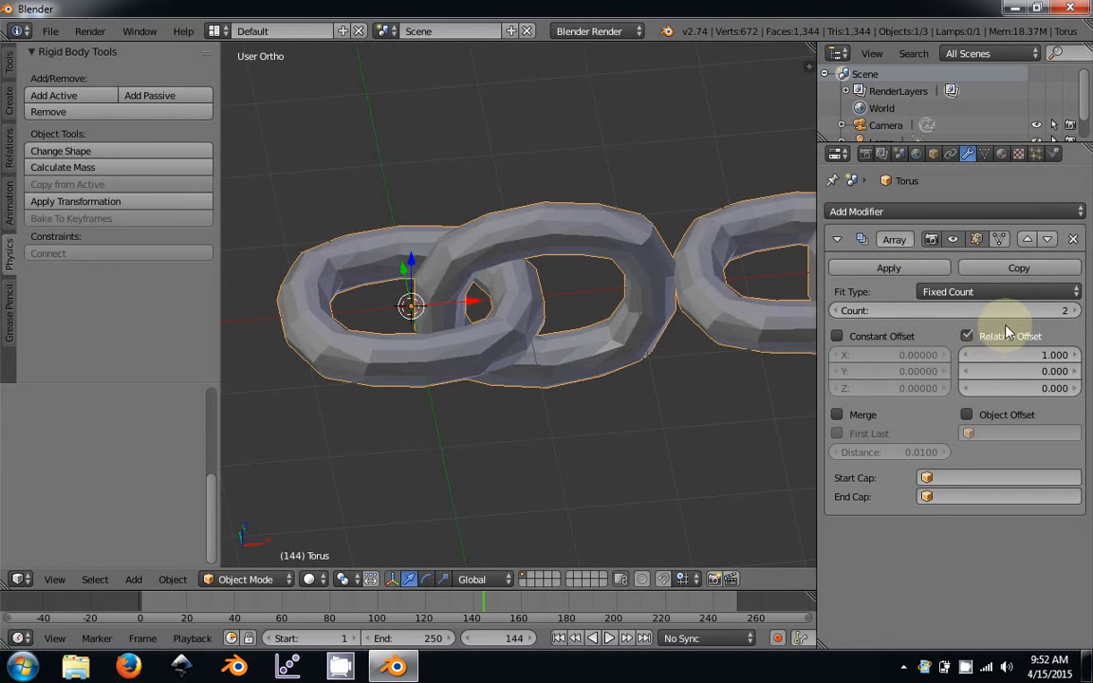
pyautogui.scroll(-5, 623, 342)
pyautogui.moveTo(622, 341); pyautogui.dragTo(781, 312, button='middle')
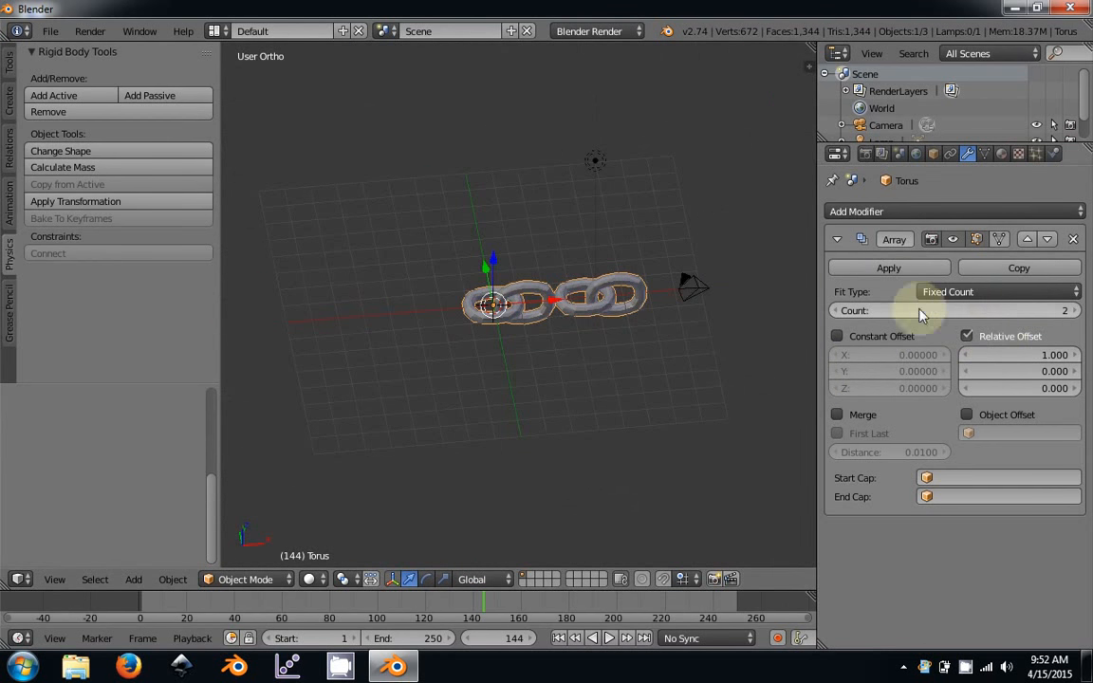
pyautogui.keyDown('ctrl'); pyautogui.scroll(5, 566, 340); pyautogui.keyUp('ctrl')
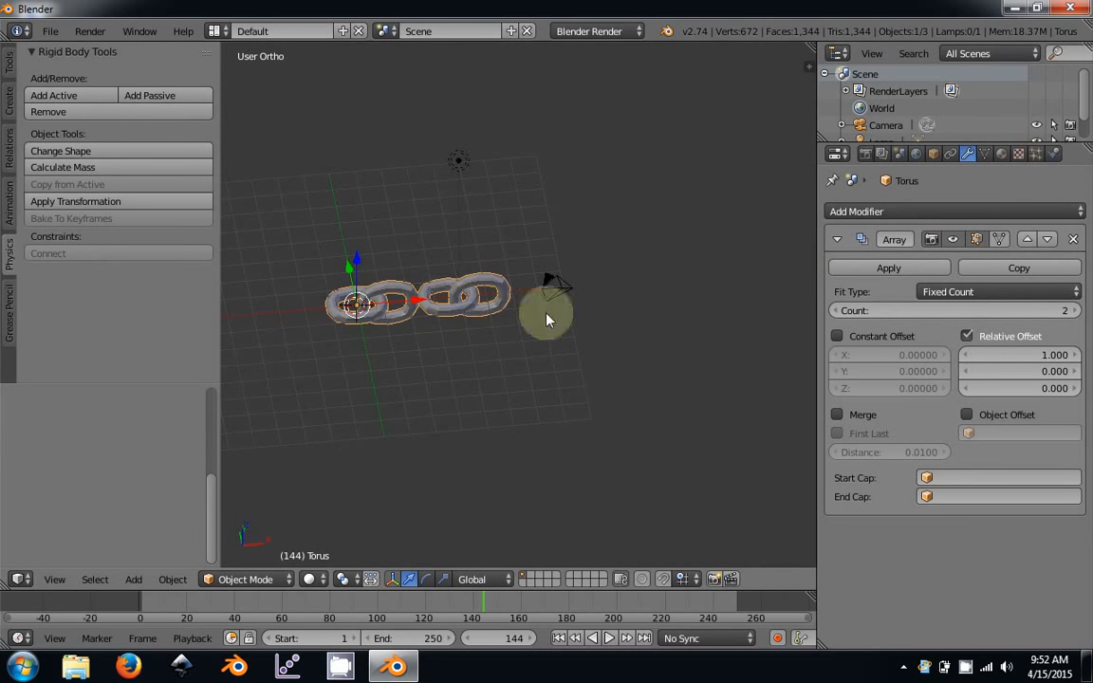
# Set the Array modifier's count to 6 for the linked torus pair.
pyautogui.click(1075, 311)
pyautogui.click(1075, 310)
pyautogui.click(1075, 310)
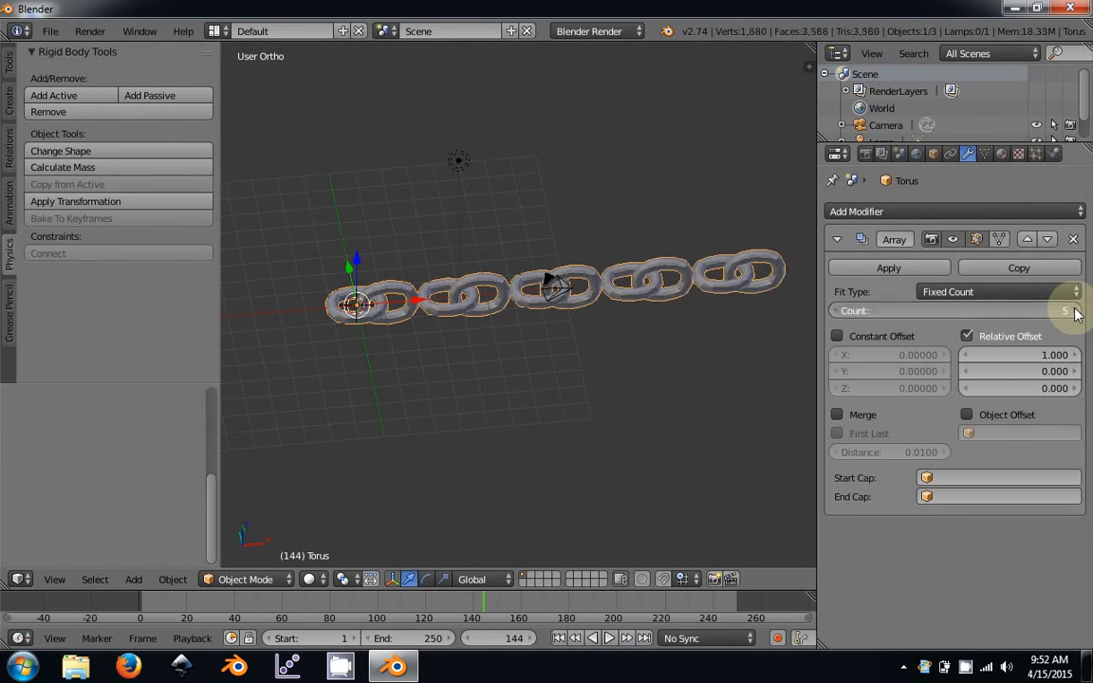
pyautogui.click(1075, 310)
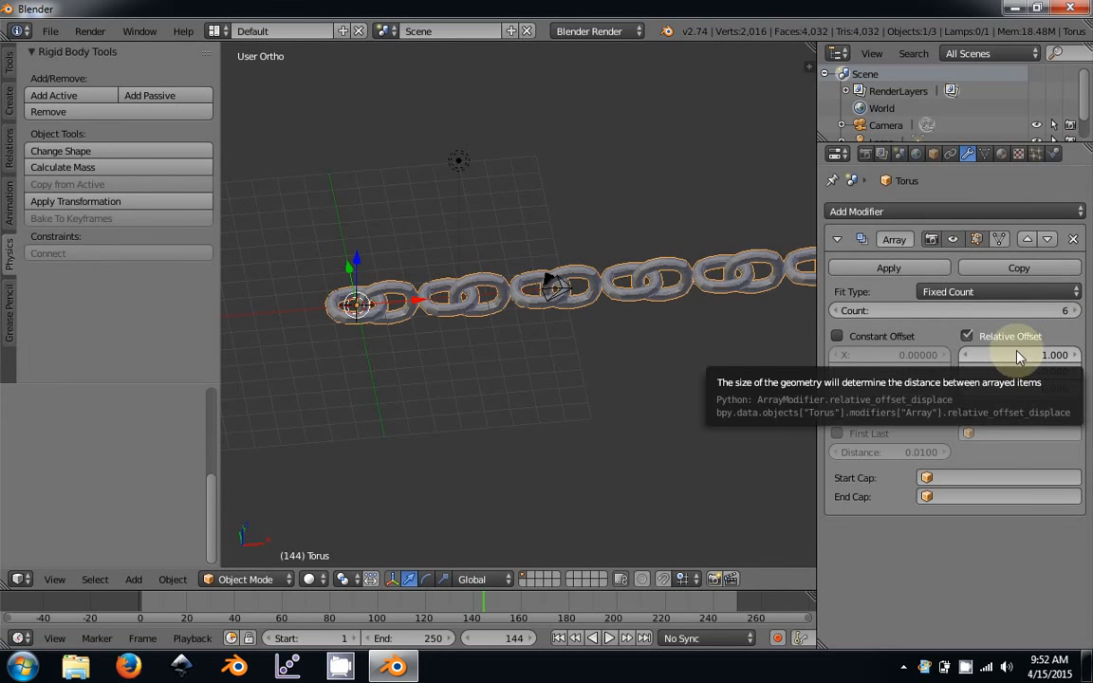
# Set the array's relative offset to 0.700 on X and 0 on both Y and Z so the link pairs interlock.
pyautogui.moveTo(1034, 360)
pyautogui.mouseDown()
pyautogui.moveTo(996, 360)
pyautogui.moveTo(1030, 358)
pyautogui.moveTo(1036, 371)
pyautogui.moveTo(1008, 370)
pyautogui.moveTo(1041, 384)
pyautogui.moveTo(1030, 383)
pyautogui.mouseUp()
pyautogui.moveTo(636, 416); pyautogui.dragTo(760, 371, button='middle')
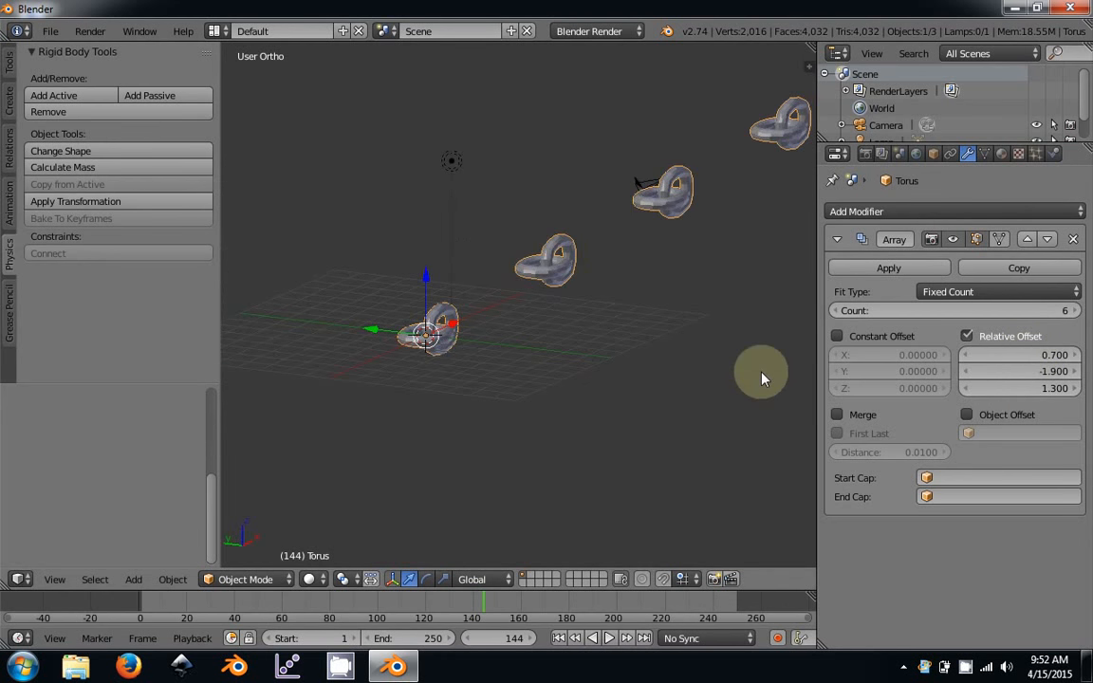
pyautogui.click(1029, 374)
pyautogui.write('0')
pyautogui.press('Return')
pyautogui.click(1032, 388)
pyautogui.write('0')
pyautogui.press('Return')
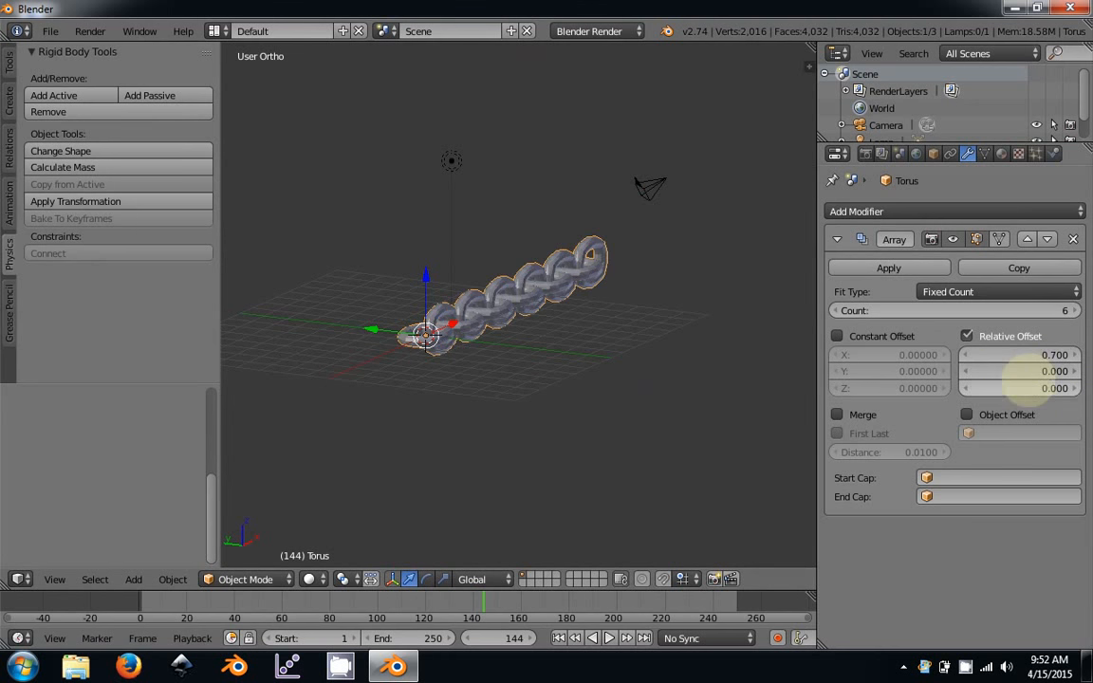
# Try a Mirror modifier on the chain, view the mirrored result, and remove the modifier.
pyautogui.click(935, 218)
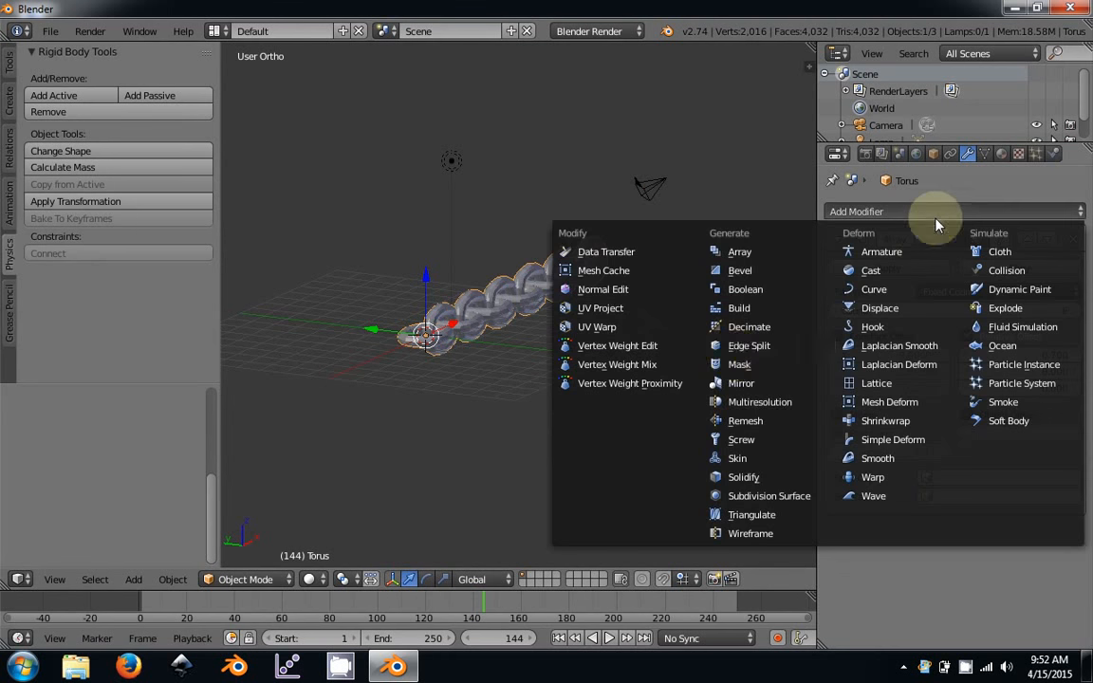
pyautogui.click(759, 385)
pyautogui.moveTo(583, 332); pyautogui.dragTo(556, 337, button='middle')
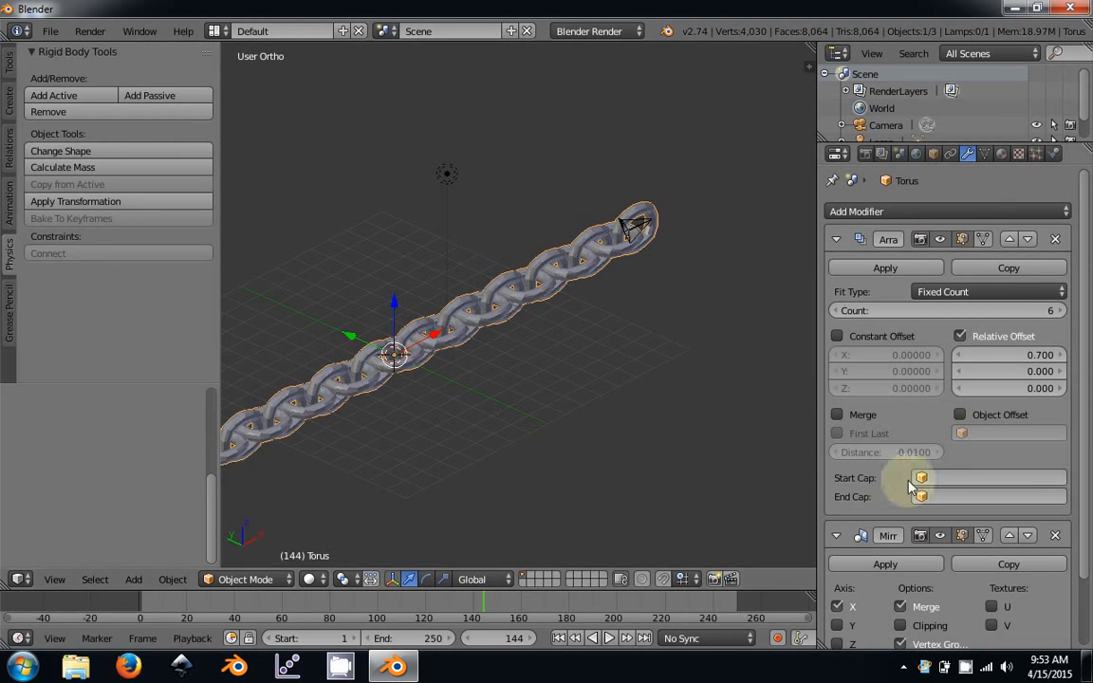
pyautogui.click(1056, 537)
# Add a monkey mesh to the scene and move it above the start of the chain.
pyautogui.scroll(4, 379, 346)
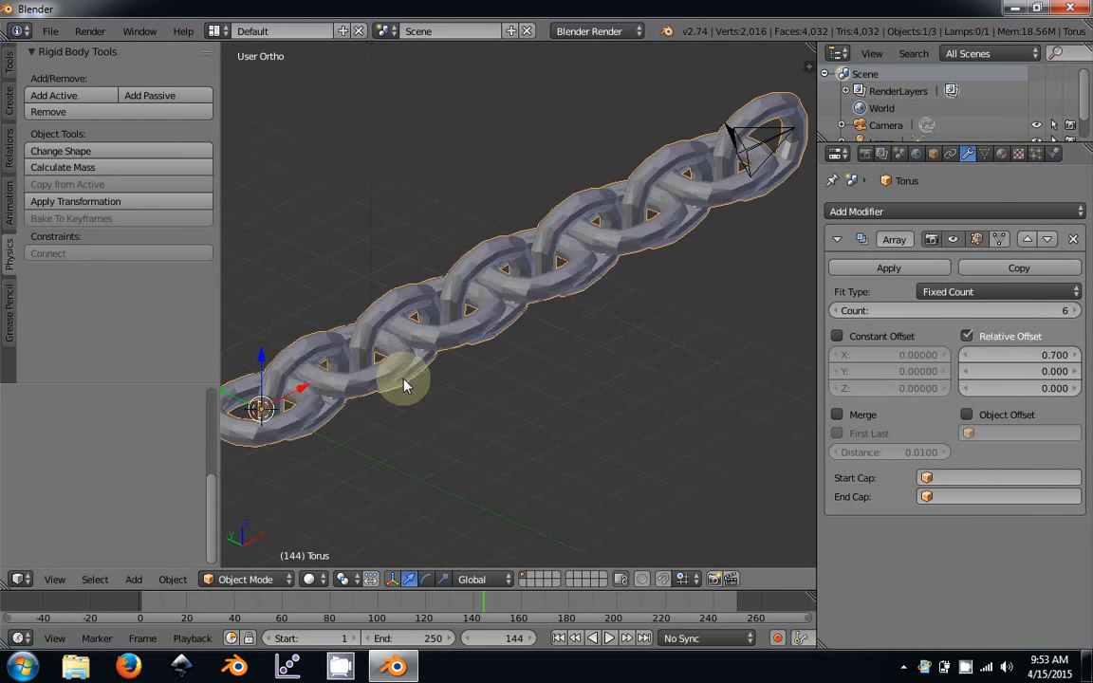
pyautogui.keyDown('shift'); pyautogui.moveTo(329, 403); pyautogui.dragTo(517, 406, button='middle'); pyautogui.keyUp('shift')
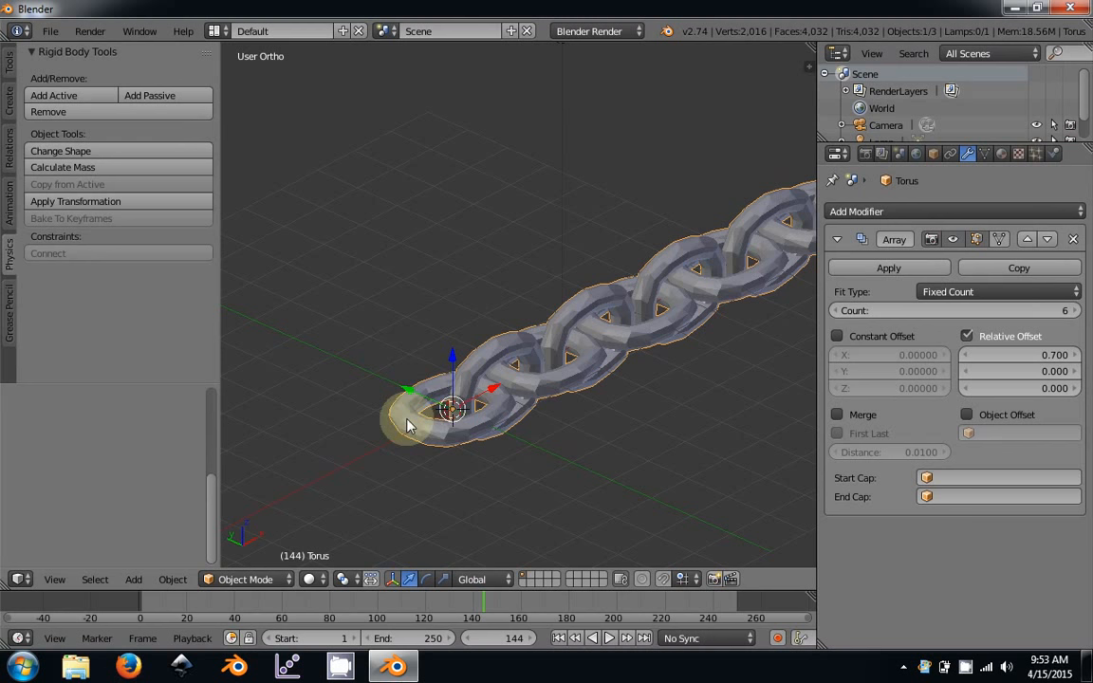
pyautogui.hotkey('shift', 'a')
pyautogui.moveTo(439, 225)
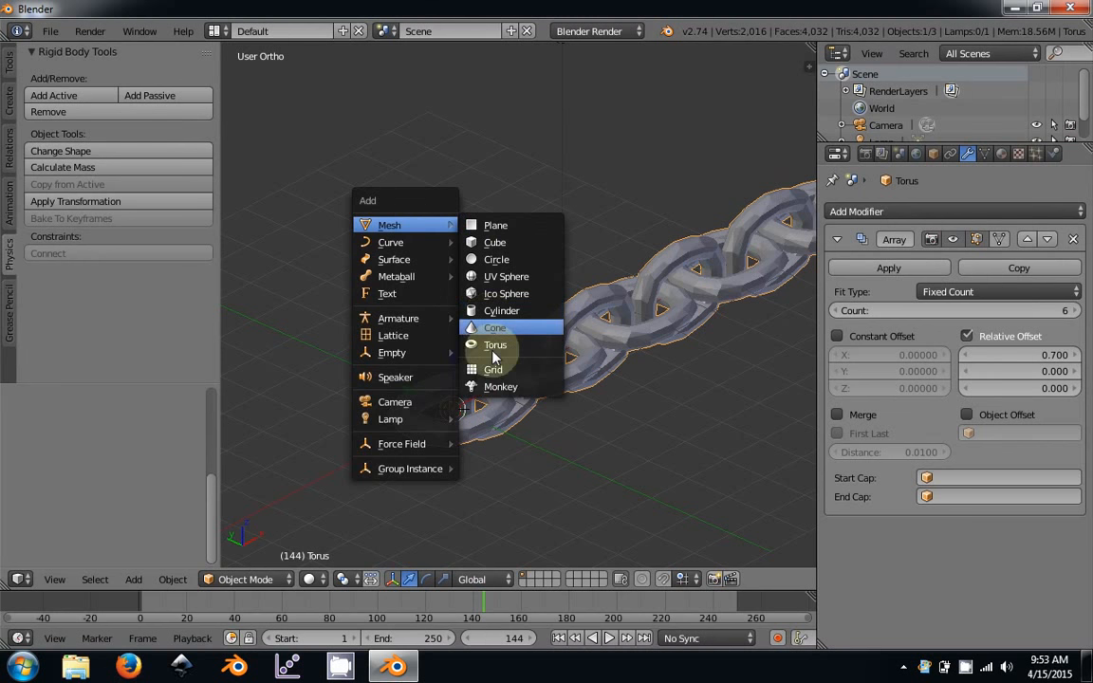
pyautogui.click(493, 387)
pyautogui.press('g')
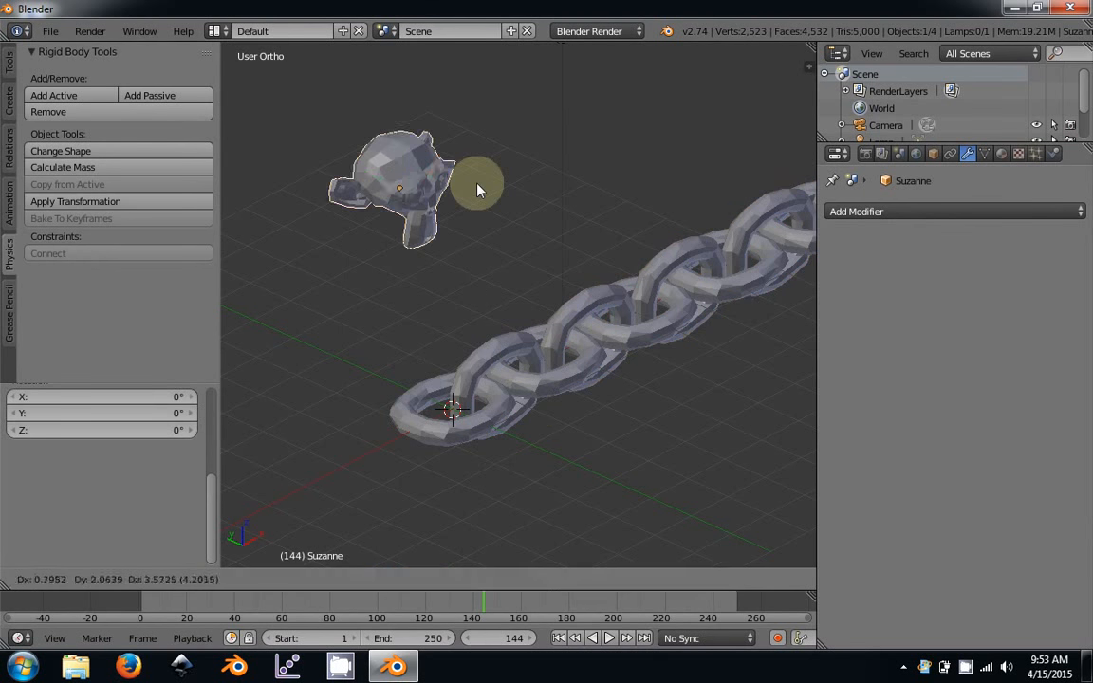
pyautogui.click(468, 203)
# Move the monkey's mesh sideways off its origin in Edit Mode and return to Object Mode.
pyautogui.press('Tab')
pyautogui.press('g')
pyautogui.click(550, 207)
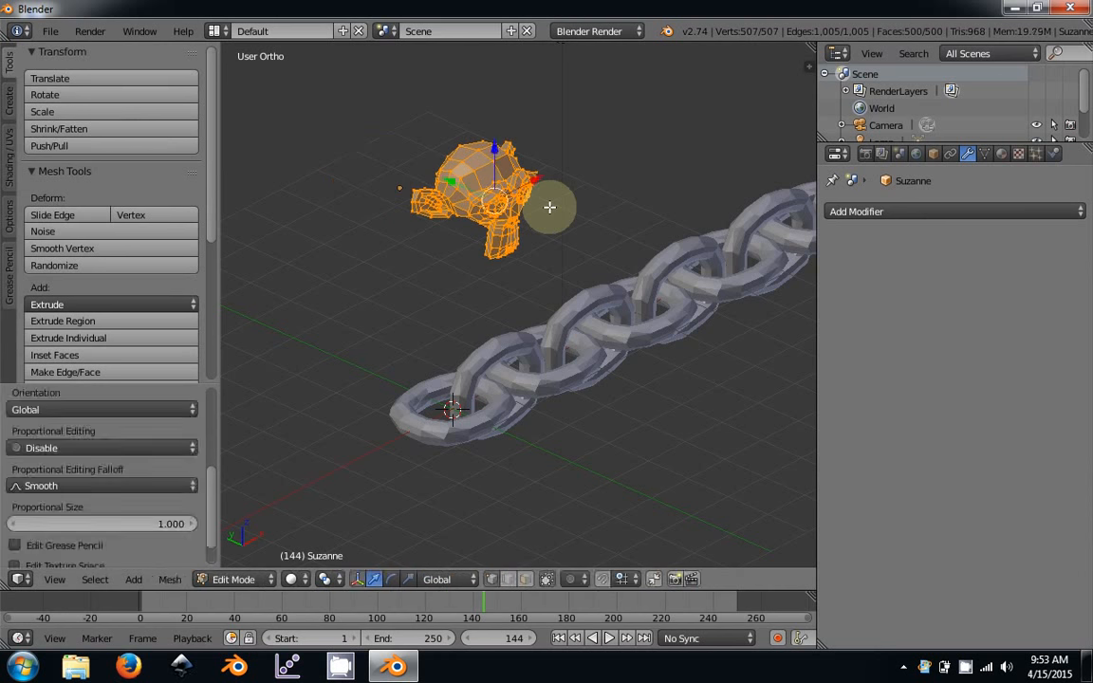
pyautogui.press('Tab')
# Add a Mirror modifier to the monkey and move its mesh in Edit Mode to shift the mirrored copy.
pyautogui.click(854, 212)
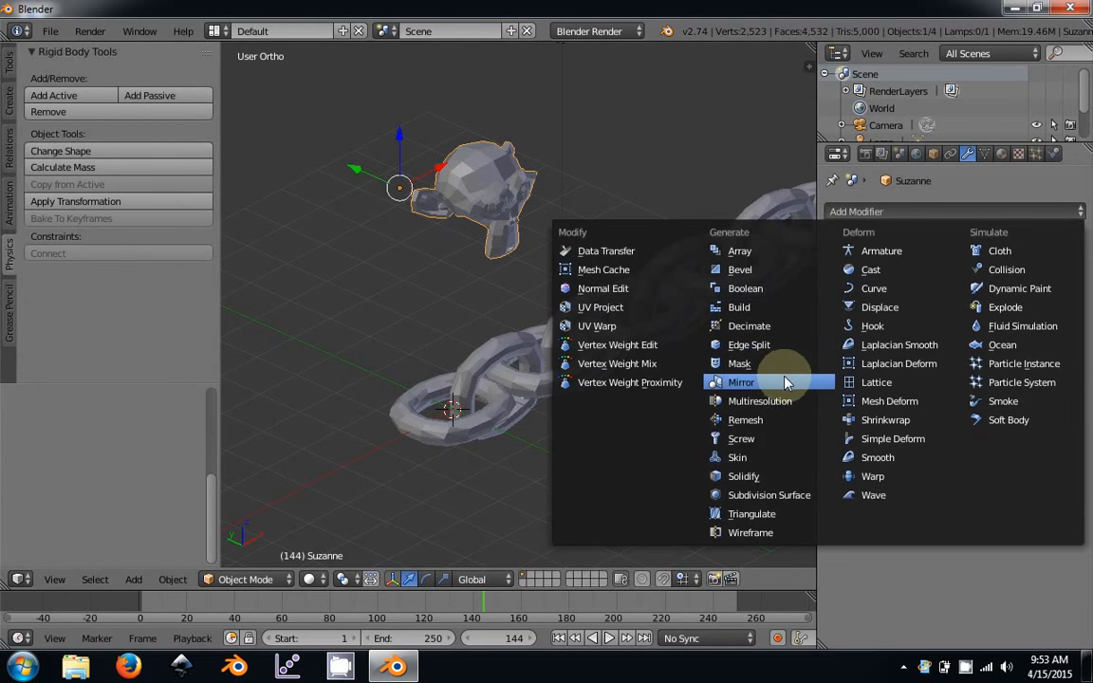
pyautogui.click(726, 378)
pyautogui.moveTo(502, 284); pyautogui.dragTo(360, 161, button='middle')
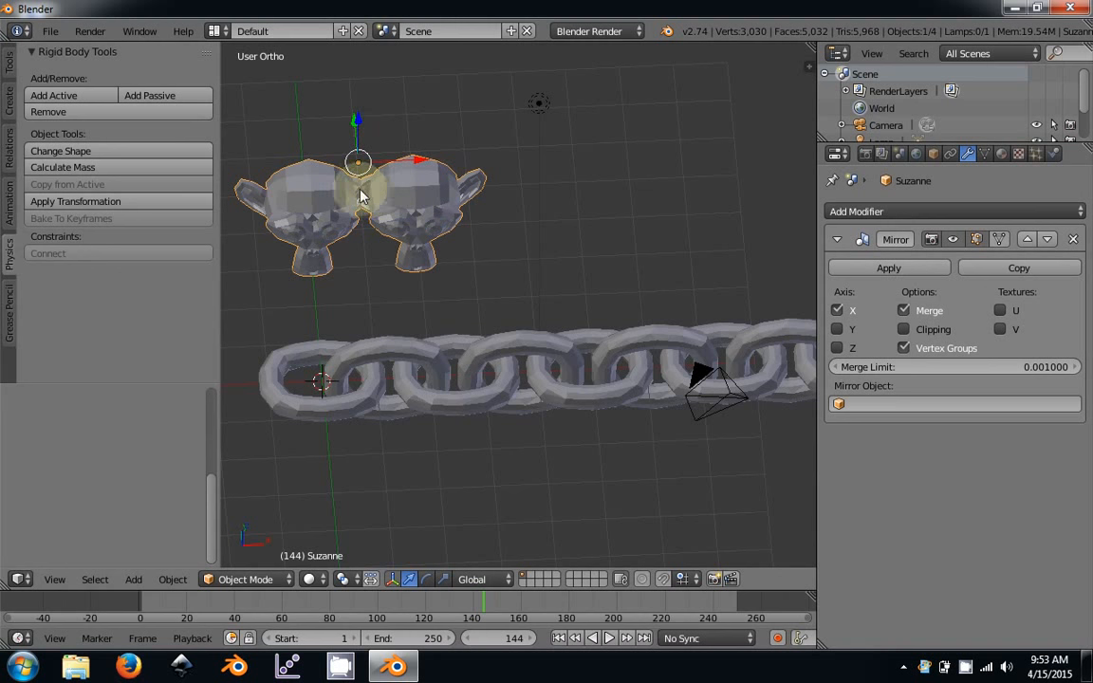
pyautogui.press('Tab')
pyautogui.press('g')
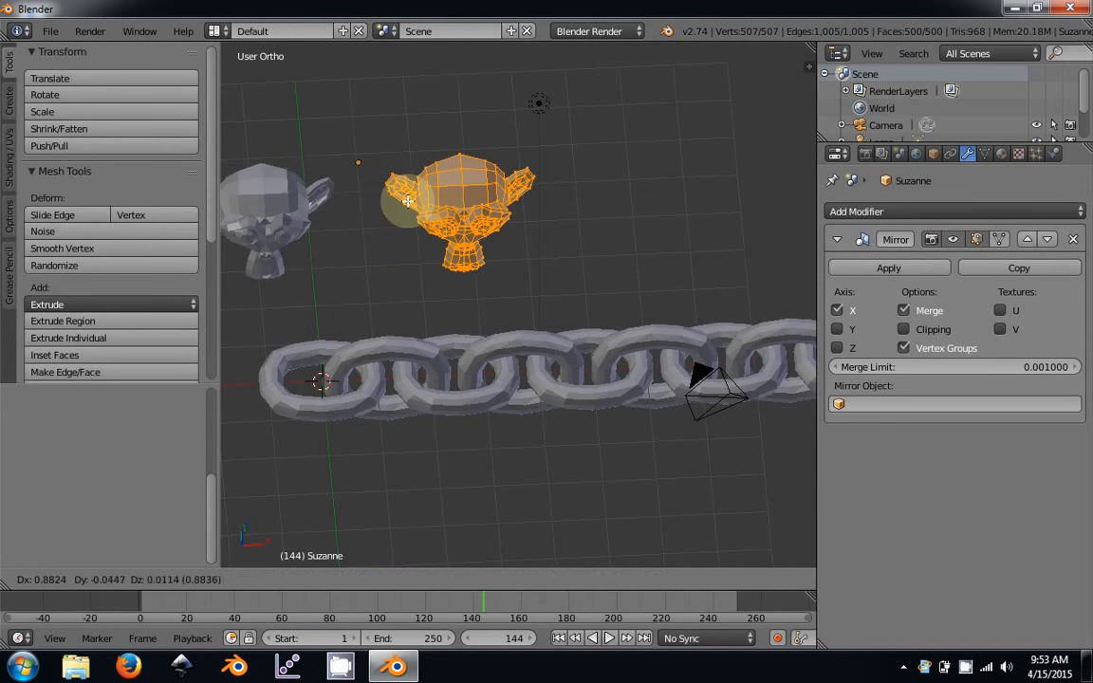
pyautogui.click(349, 219)
# Return to Object Mode and delete the monkey.
pyautogui.press('Tab')
pyautogui.press('x')
pyautogui.click(384, 270)
# Select the chain and raise its Array modifier count to 9.
pyautogui.rightClick(400, 357)
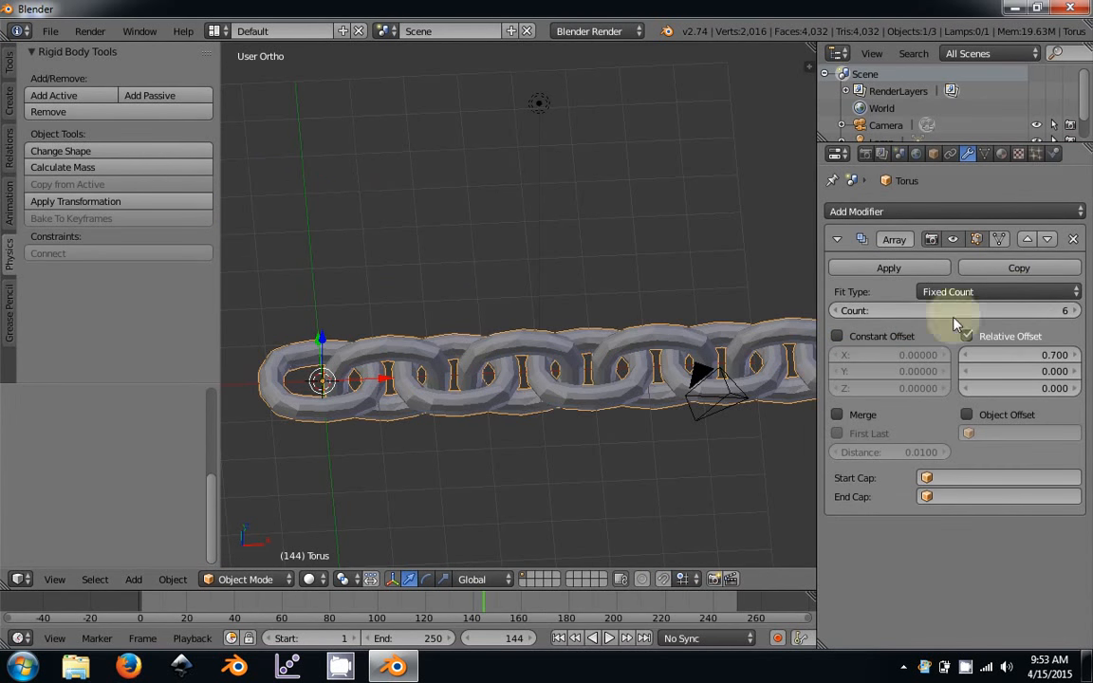
pyautogui.scroll(-4, 606, 410)
pyautogui.click(1073, 311)
pyautogui.click(1073, 311)
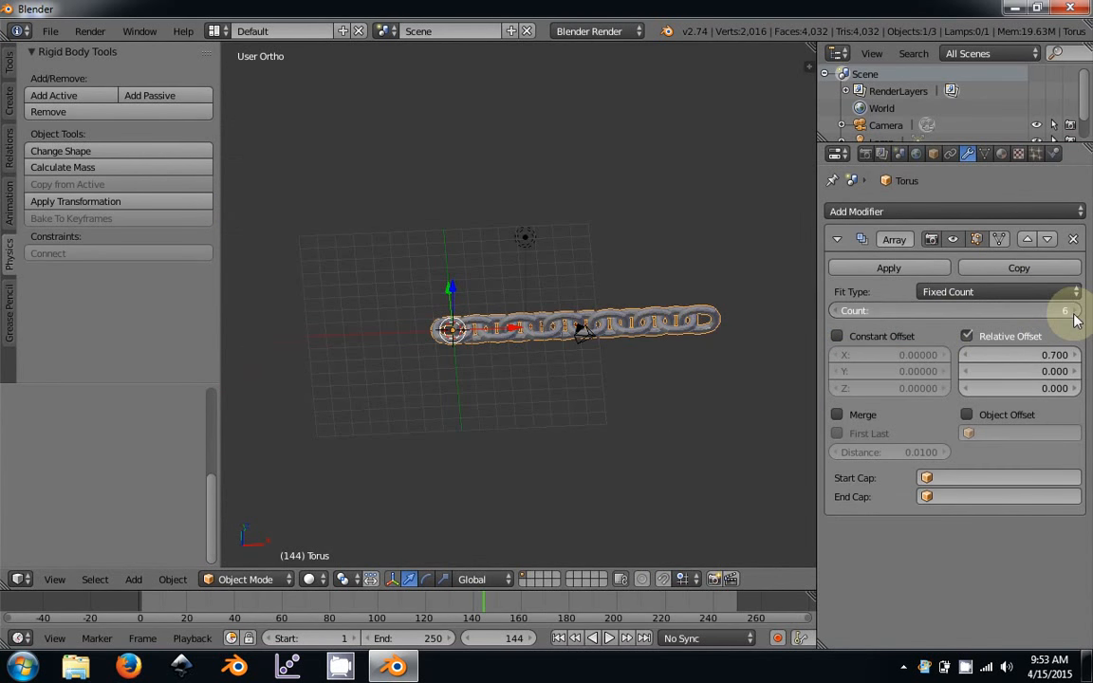
pyautogui.click(1073, 311)
# Try an array count of 215 on the chain and undo the change.
pyautogui.moveTo(456, 418); pyautogui.dragTo(598, 359, button='middle')
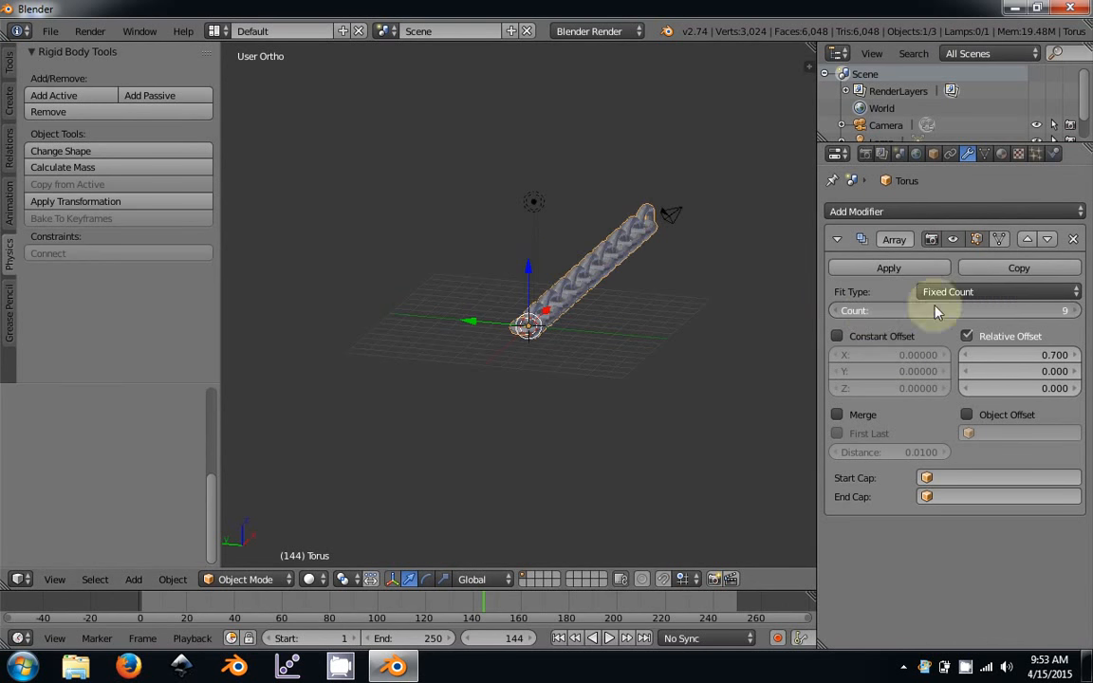
pyautogui.moveTo(936, 312); pyautogui.dragTo(1043, 312)
pyautogui.moveTo(582, 372); pyautogui.dragTo(612, 346, button='middle')
pyautogui.hotkey('ctrl', 'z')
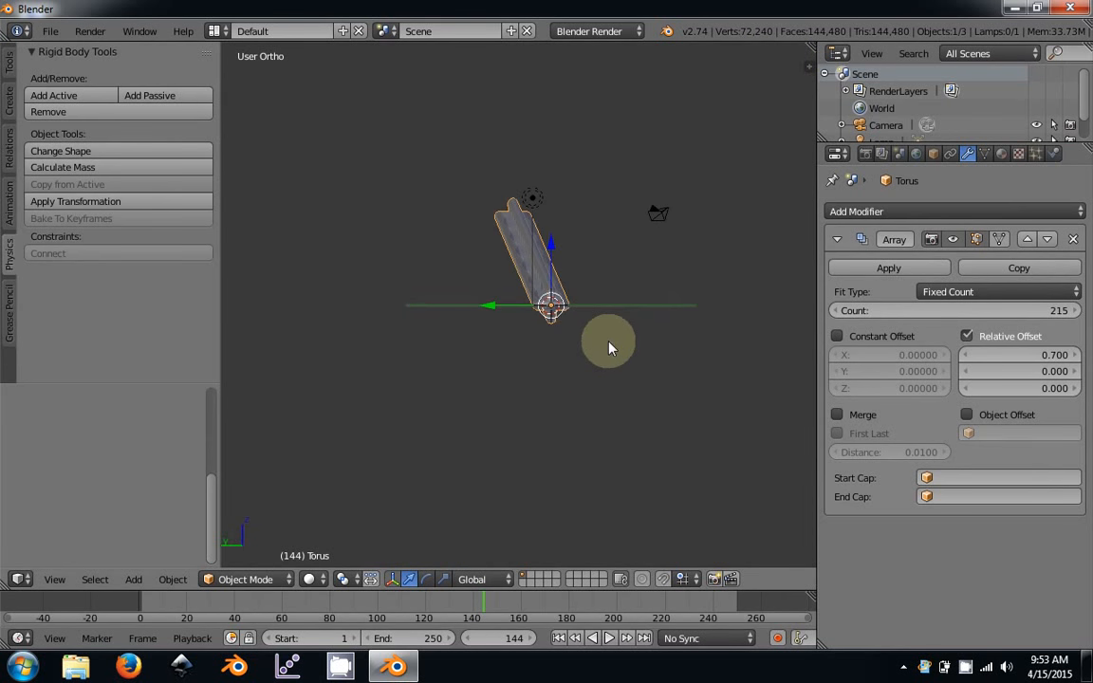
# Set the chain's Array modifier count to 15.
pyautogui.moveTo(944, 319); pyautogui.dragTo(1069, 320)
pyautogui.moveTo(593, 377); pyautogui.dragTo(572, 386, button='middle')
pyautogui.scroll(3, 573, 381)
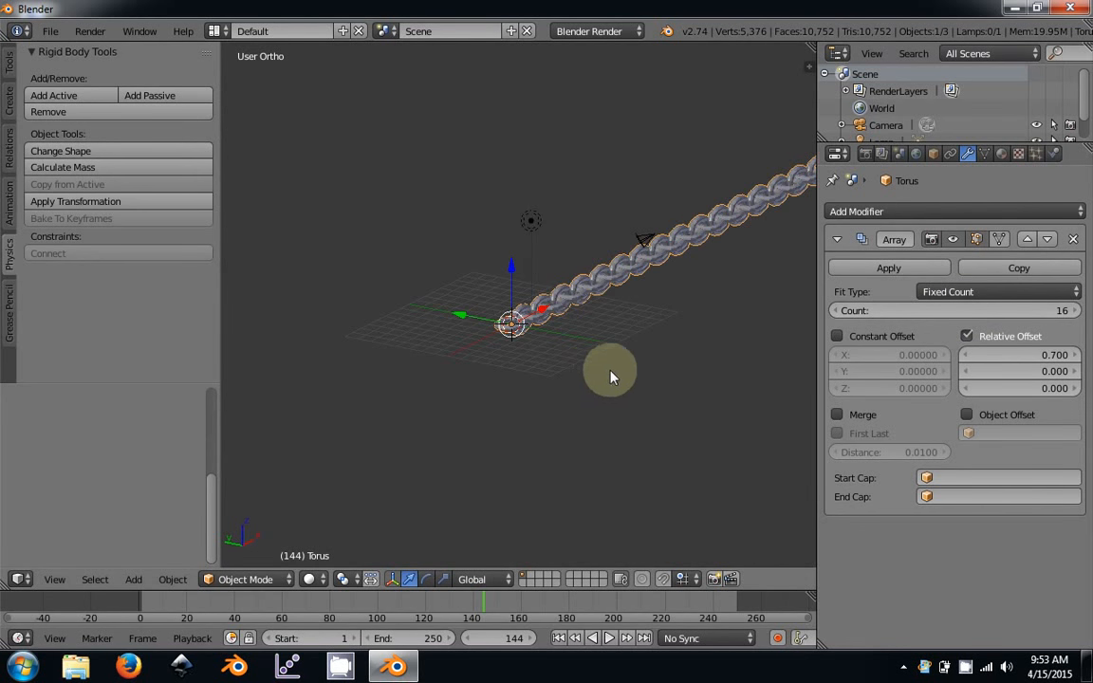
pyautogui.click(835, 309)
# In Edit Mode, move the upright link about 0.08 units along the global X axis, and return to Object Mode.
pyautogui.keyDown('shift'); pyautogui.moveTo(616, 318); pyautogui.dragTo(368, 402, button='middle'); pyautogui.keyUp('shift')
pyautogui.scroll(5, 494, 311)
pyautogui.keyDown('ctrl'); pyautogui.scroll(2, 338, 248); pyautogui.keyUp('ctrl')
pyautogui.keyDown('ctrl'); pyautogui.scroll(-5, 340, 248); pyautogui.keyUp('ctrl')
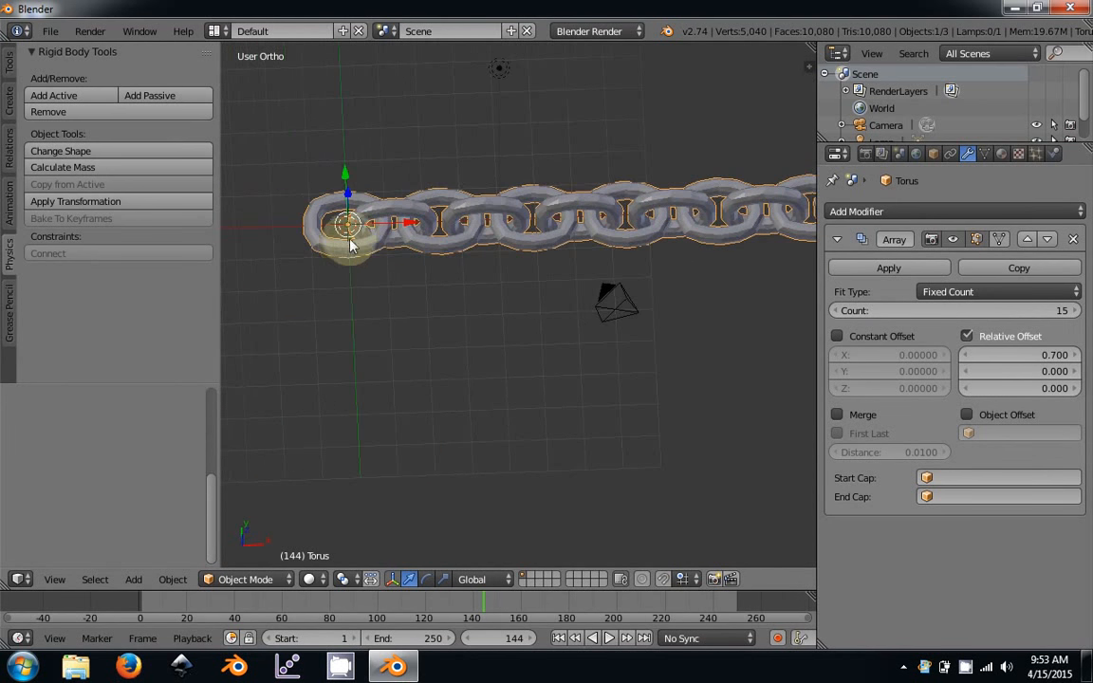
pyautogui.scroll(7, 370, 228)
pyautogui.moveTo(426, 188)
pyautogui.mouseDown(button='middle')
pyautogui.moveTo(441, 243)
pyautogui.moveTo(424, 153)
pyautogui.moveTo(440, 182)
pyautogui.mouseUp(button='middle')
pyautogui.keyDown('shift'); pyautogui.scroll(8, 439, 177); pyautogui.keyUp('shift')
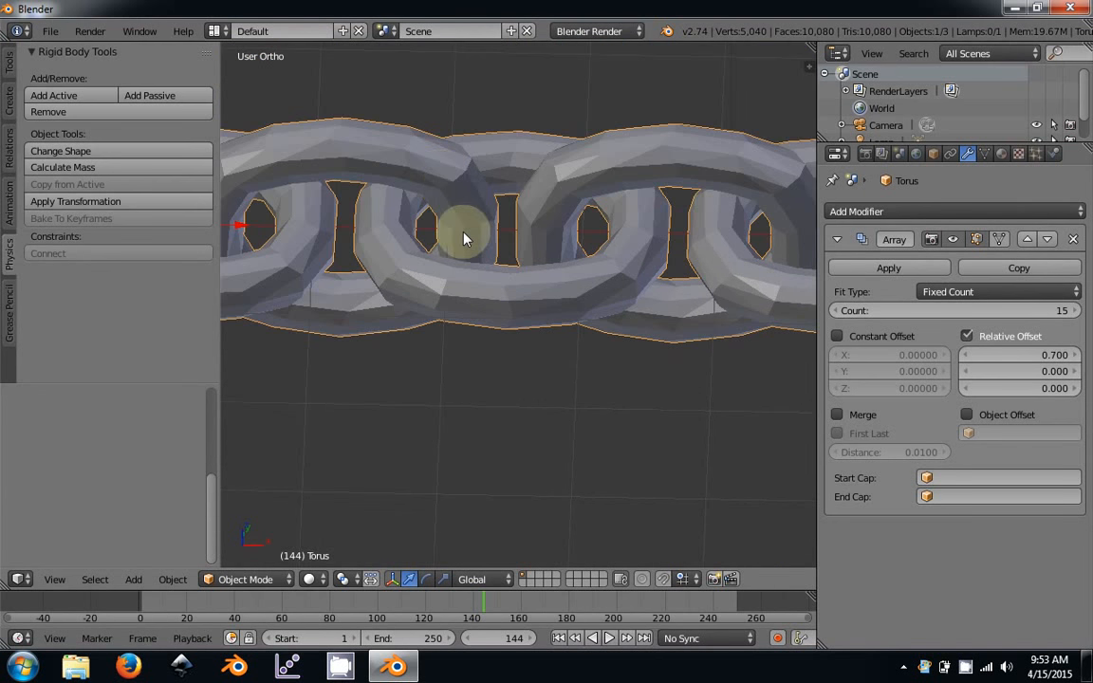
pyautogui.keyDown('ctrl'); pyautogui.scroll(-3, 483, 266); pyautogui.keyUp('ctrl')
pyautogui.press('Tab')
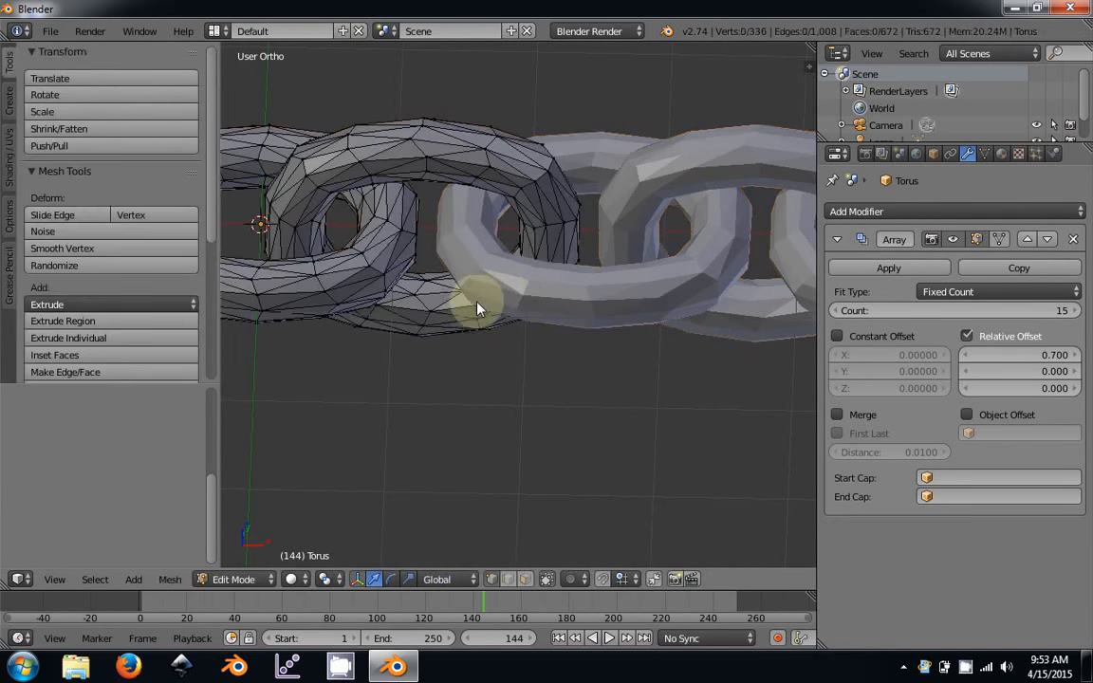
pyautogui.press('l')
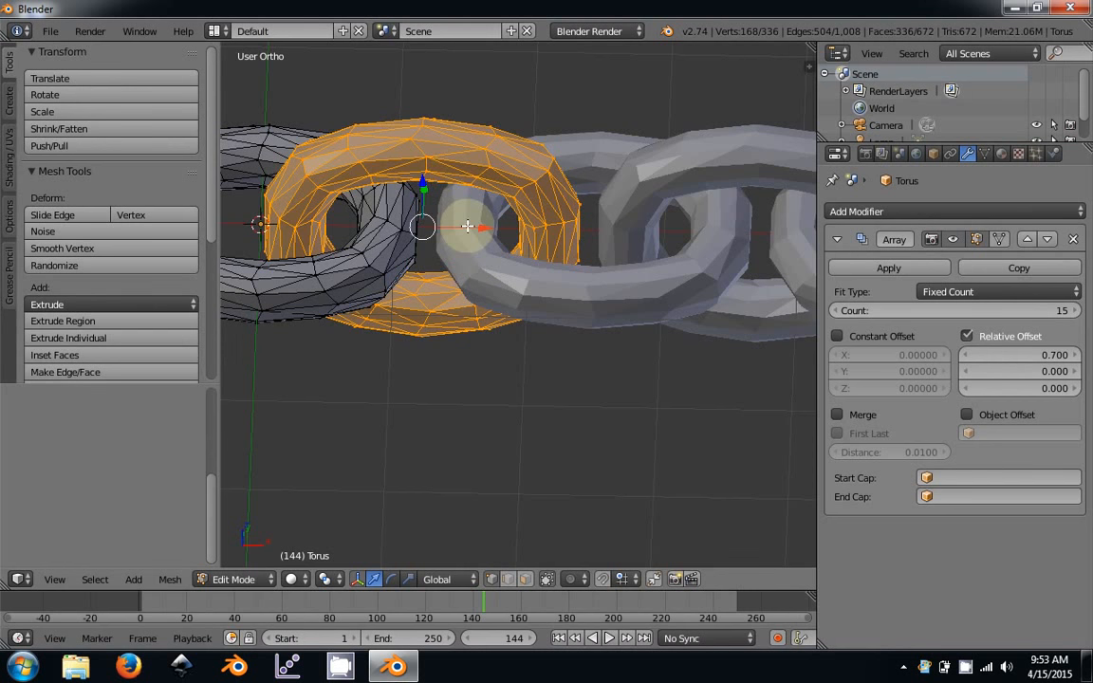
pyautogui.press('g')
pyautogui.press('x')
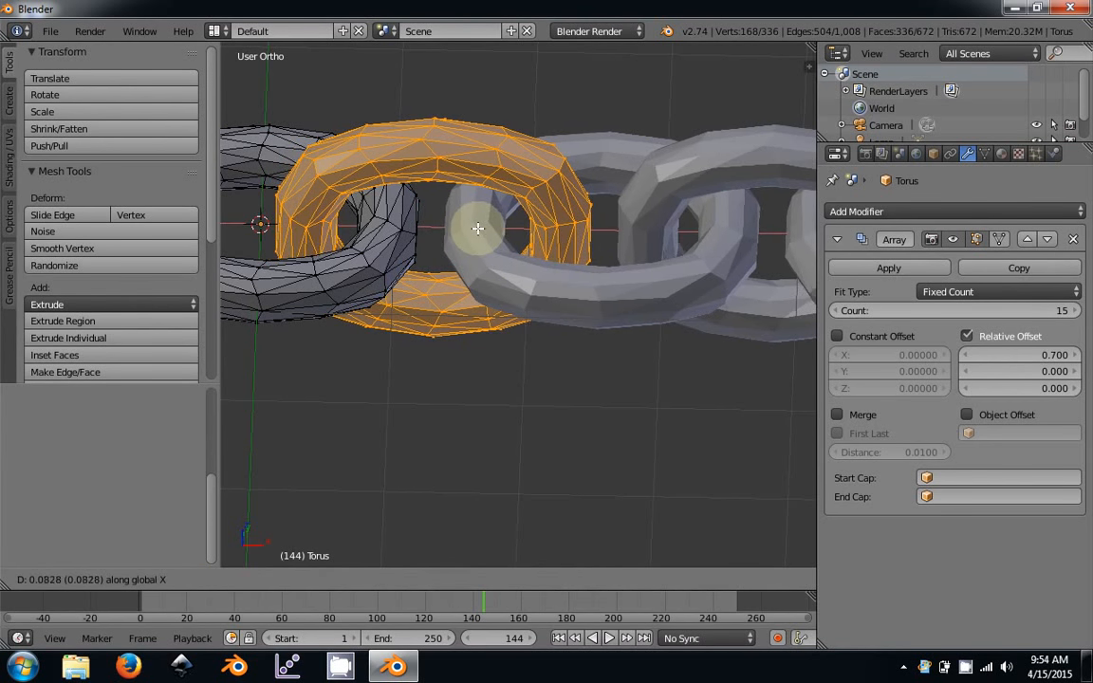
pyautogui.click(480, 216)
pyautogui.press('Tab')
# Try moving a single vertex of the original link pair in Edit Mode, cancel the move, and return to Object Mode.
pyautogui.scroll(-3, 536, 303)
pyautogui.moveTo(549, 312); pyautogui.dragTo(528, 295, button='middle')
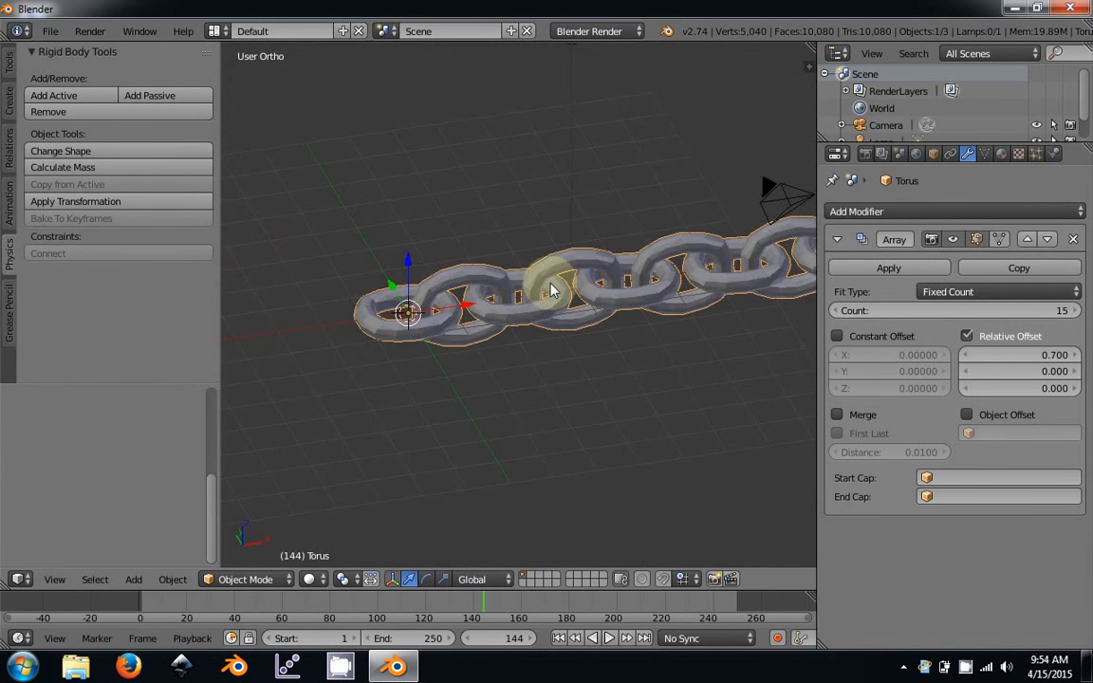
pyautogui.moveTo(550, 289); pyautogui.dragTo(598, 320, button='middle')
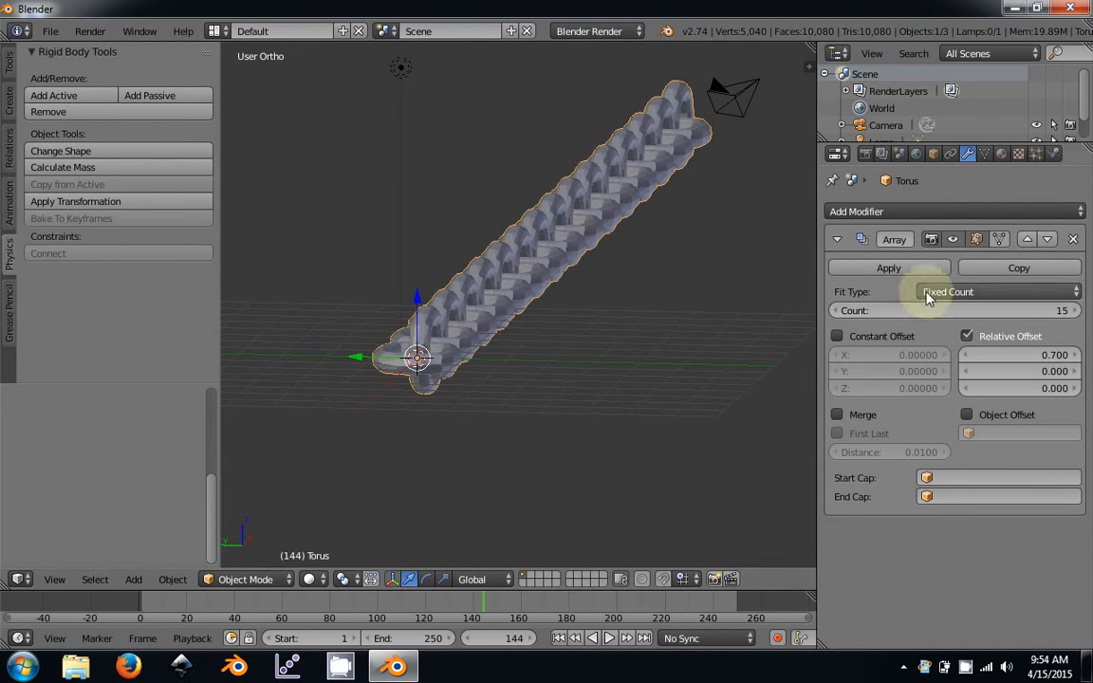
pyautogui.press('Tab')
pyautogui.moveTo(573, 330); pyautogui.dragTo(443, 339, button='middle')
pyautogui.press('a')
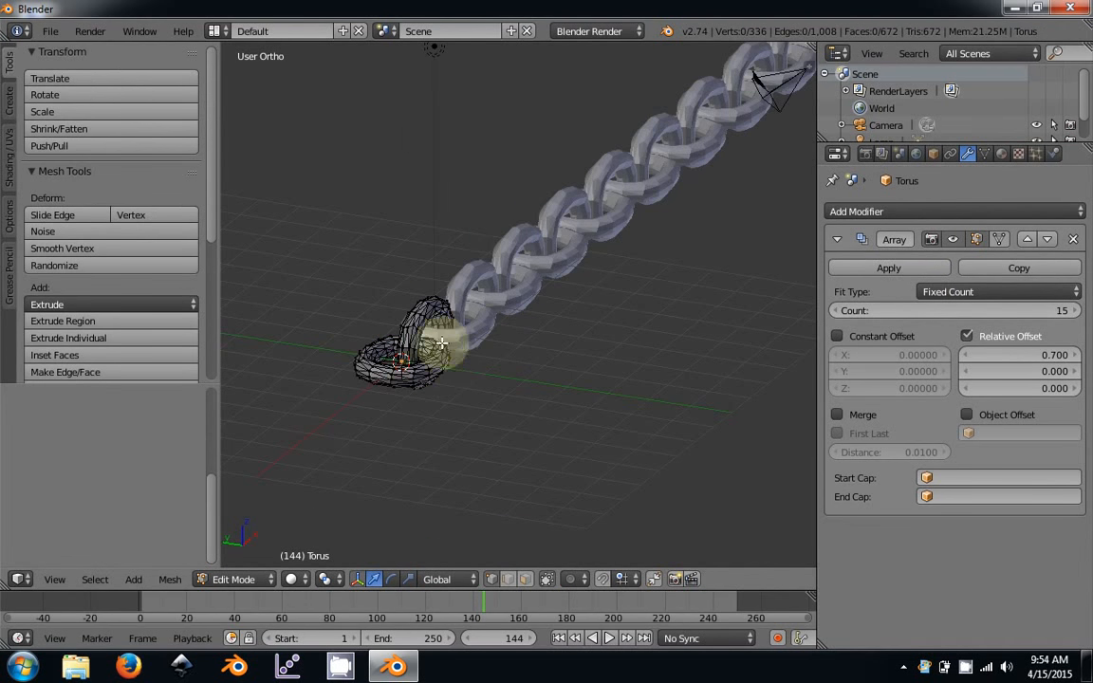
pyautogui.press('a')
pyautogui.press('a')
pyautogui.rightClick(434, 356)
pyautogui.press('g')
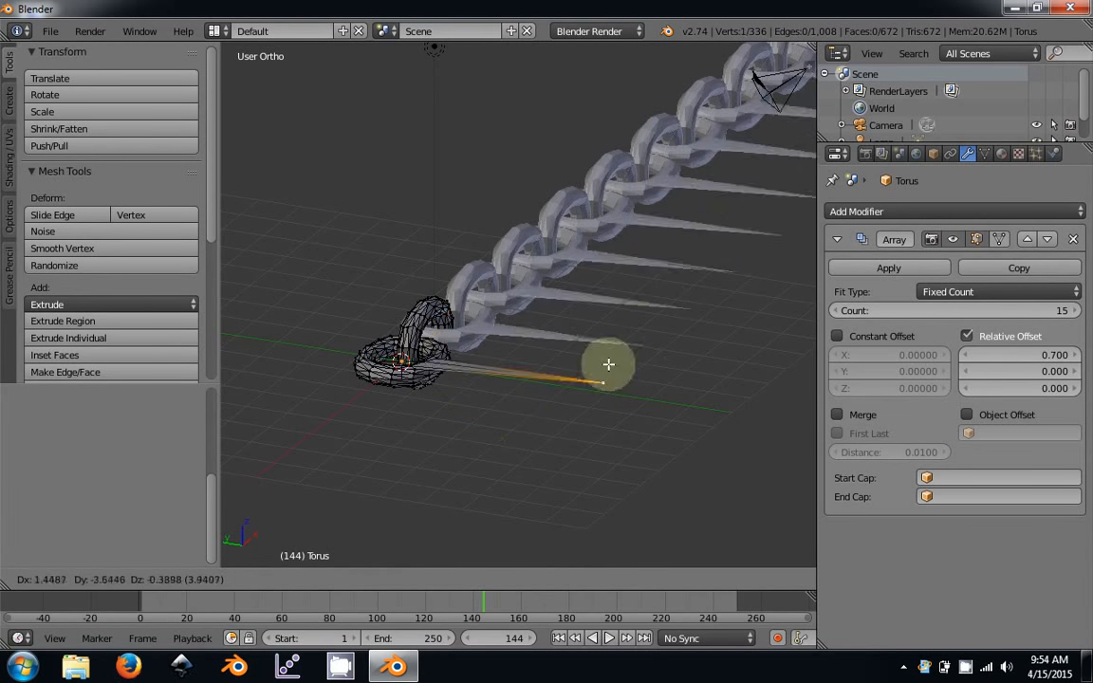
pyautogui.rightClick(622, 331)
pyautogui.press('Tab')
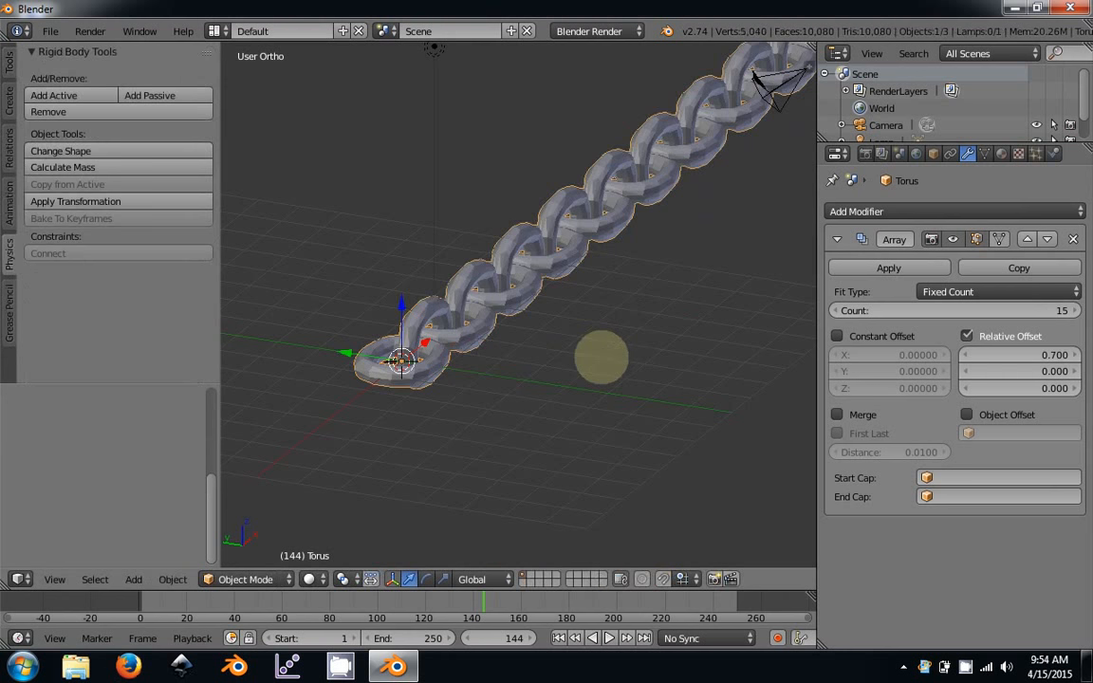
# Apply the Array modifier, select the whole chain mesh in Edit Mode, and return to Object Mode.
pyautogui.click(852, 270)
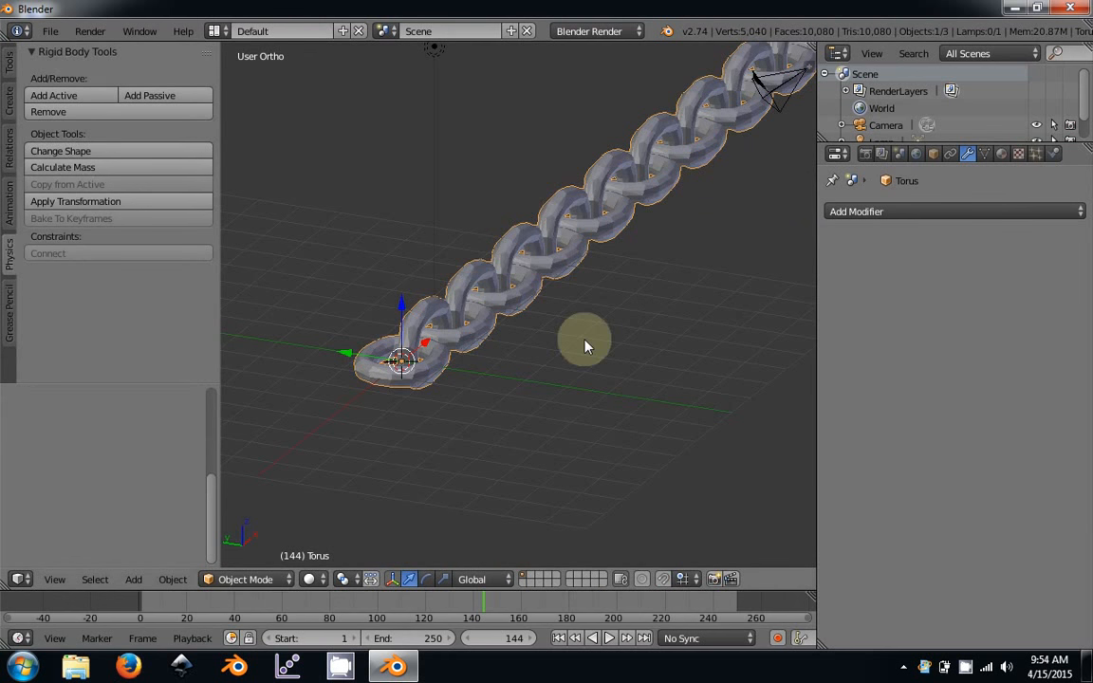
pyautogui.press('Tab')
pyautogui.moveTo(542, 386); pyautogui.dragTo(498, 358, button='middle')
pyautogui.press('a')
pyautogui.press('Tab')
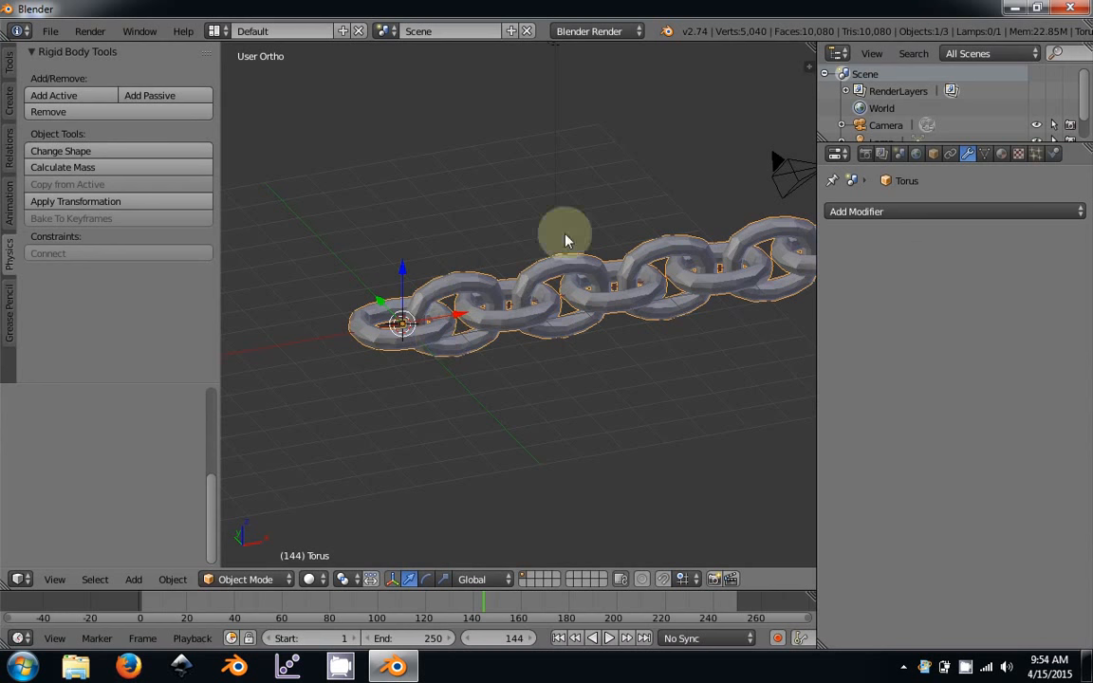
# In Edit Mode, separate the whole chain mesh by loose parts, and return to Object Mode.
pyautogui.press('Tab')
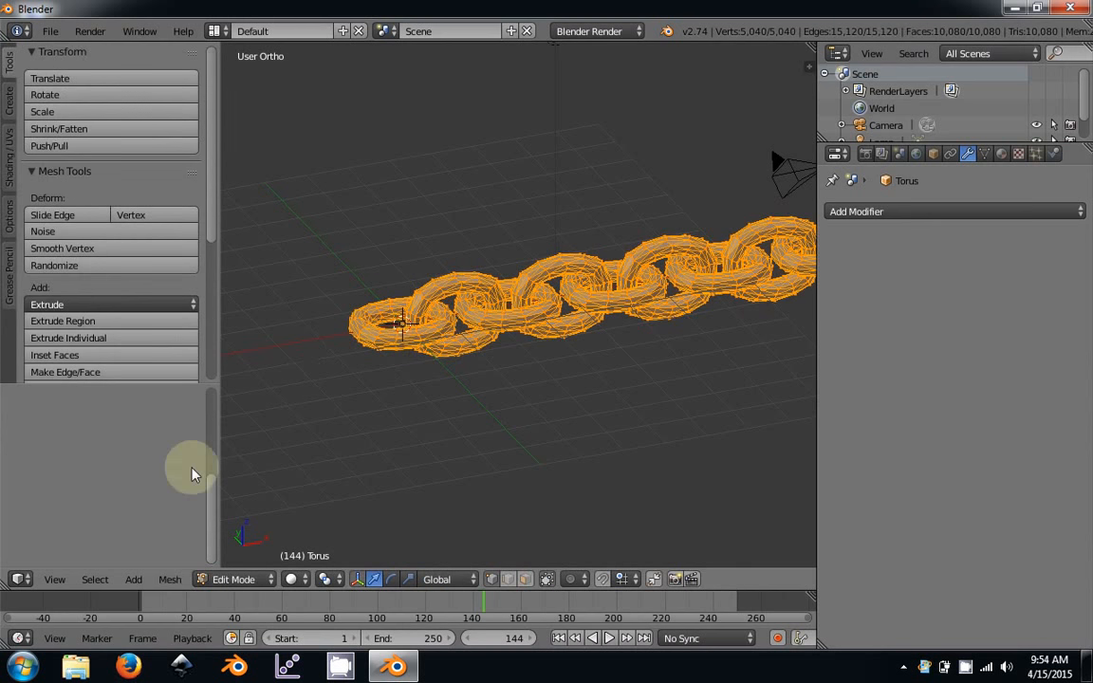
pyautogui.moveTo(488, 380)
pyautogui.mouseDown(button='middle')
pyautogui.moveTo(586, 341)
pyautogui.moveTo(617, 341)
pyautogui.mouseUp(button='middle')
pyautogui.press('Tab')
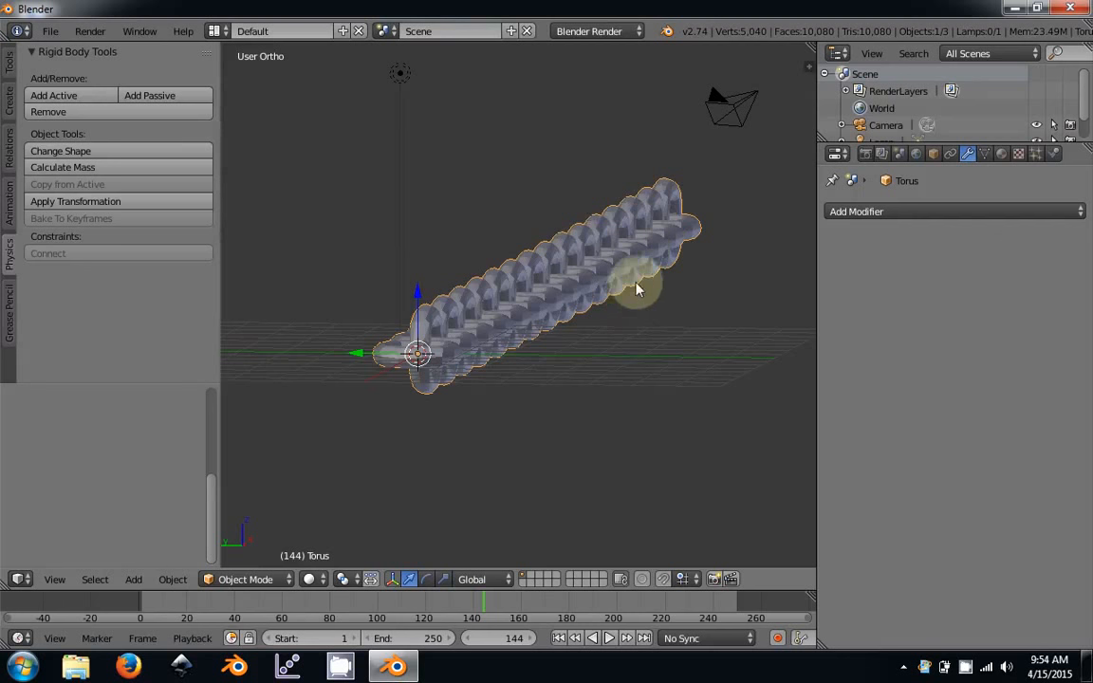
pyautogui.press('Tab')
pyautogui.press('a')
pyautogui.press('a')
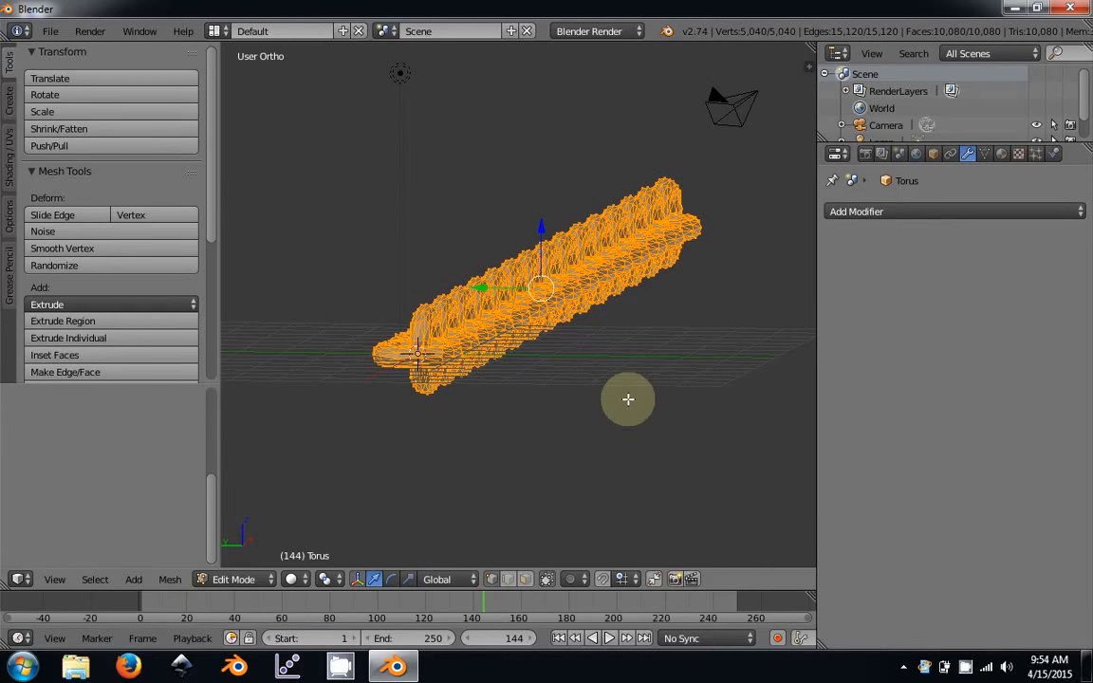
pyautogui.press('p')
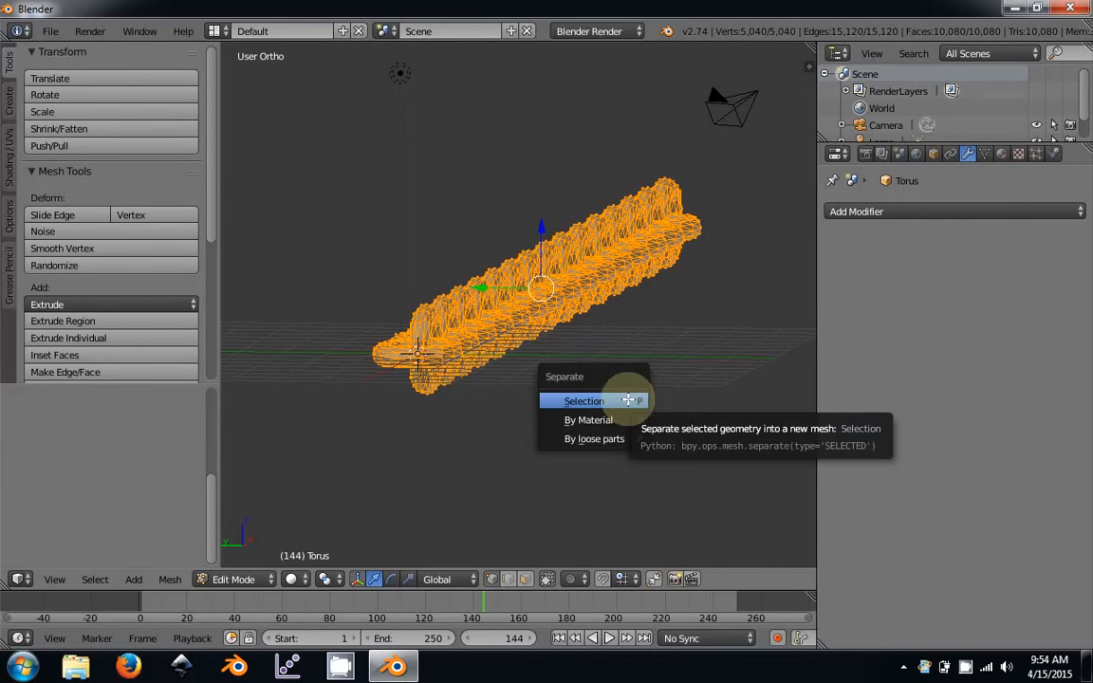
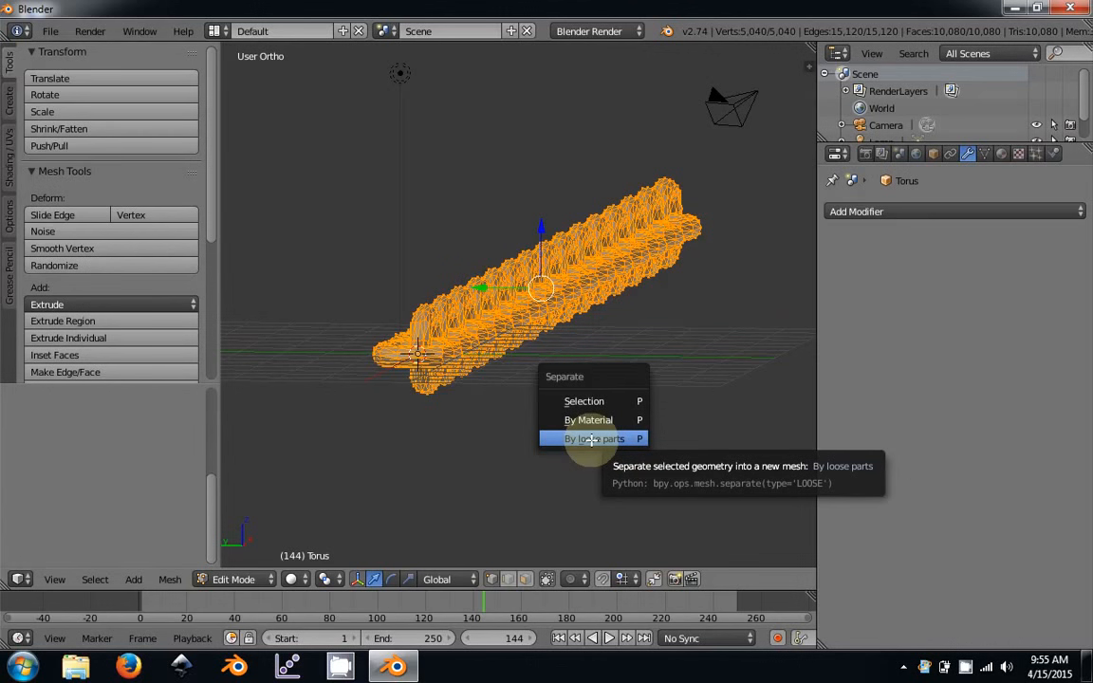
pyautogui.click(591, 440)
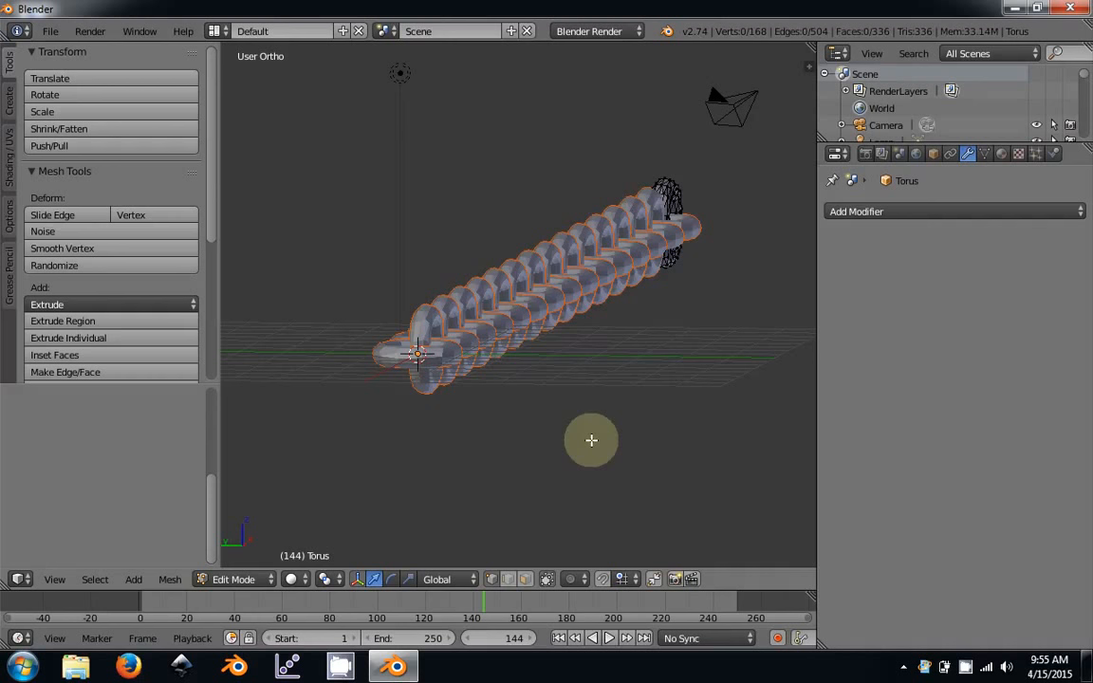
pyautogui.press('Tab')
# Select several individual links along the chain to check whether each one is a separate object.
pyautogui.rightClick(521, 311)
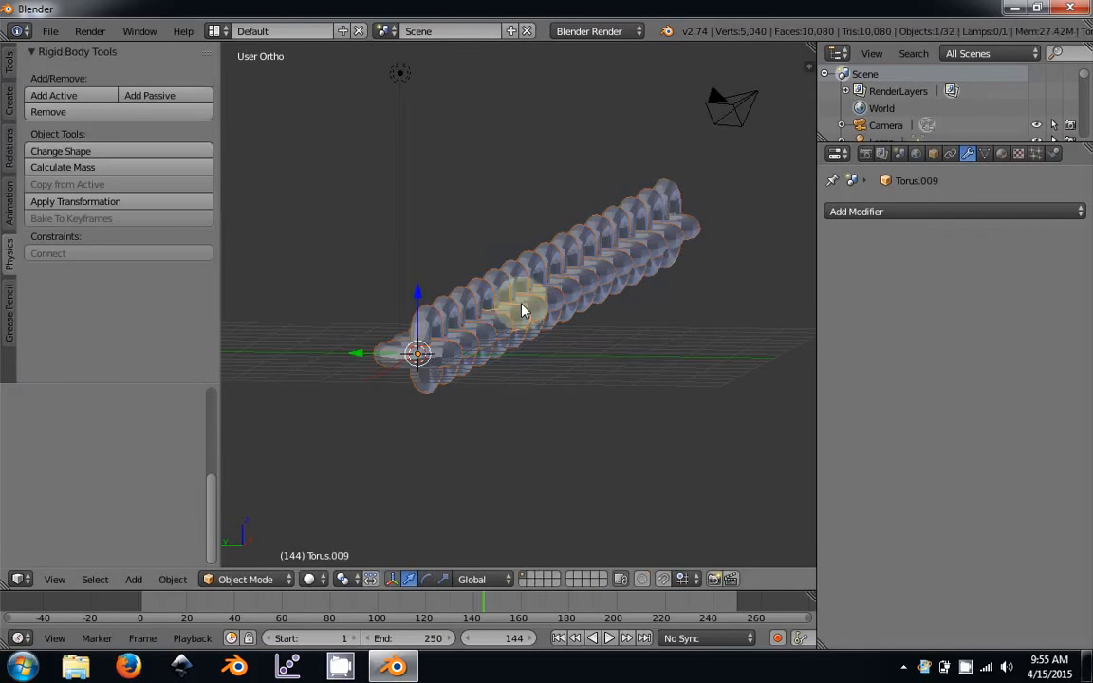
pyautogui.rightClick(583, 269)
pyautogui.rightClick(650, 211)
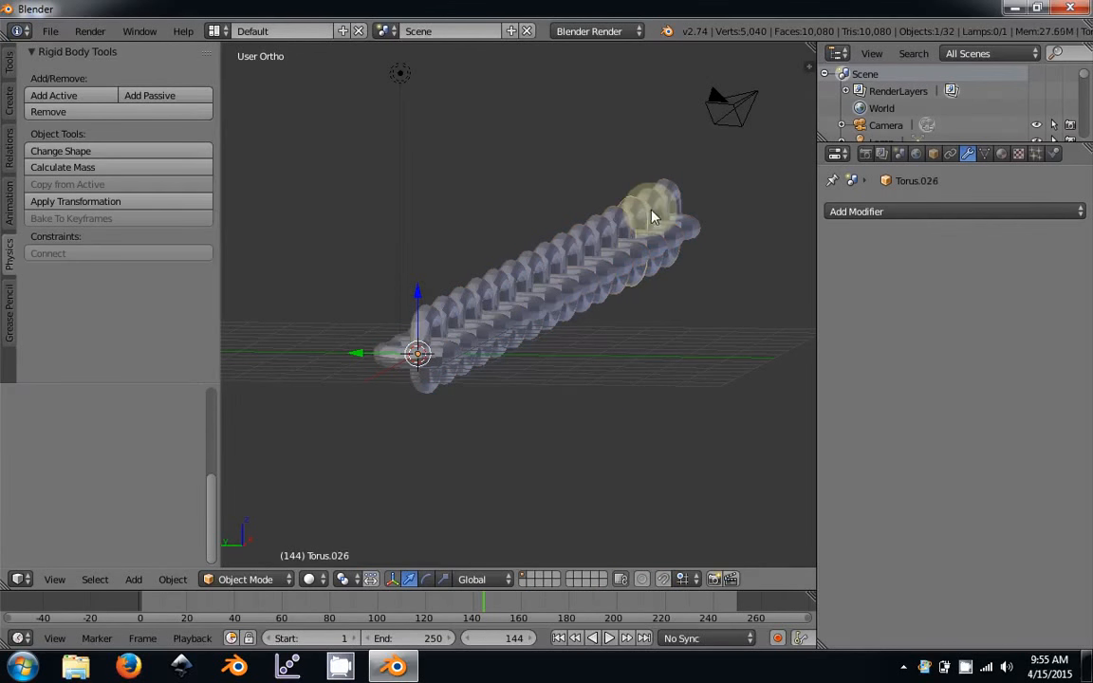
pyautogui.rightClick(651, 221)
pyautogui.rightClick(638, 250)
pyautogui.rightClick(554, 320)
pyautogui.moveTo(470, 358); pyautogui.dragTo(424, 390, button='middle')
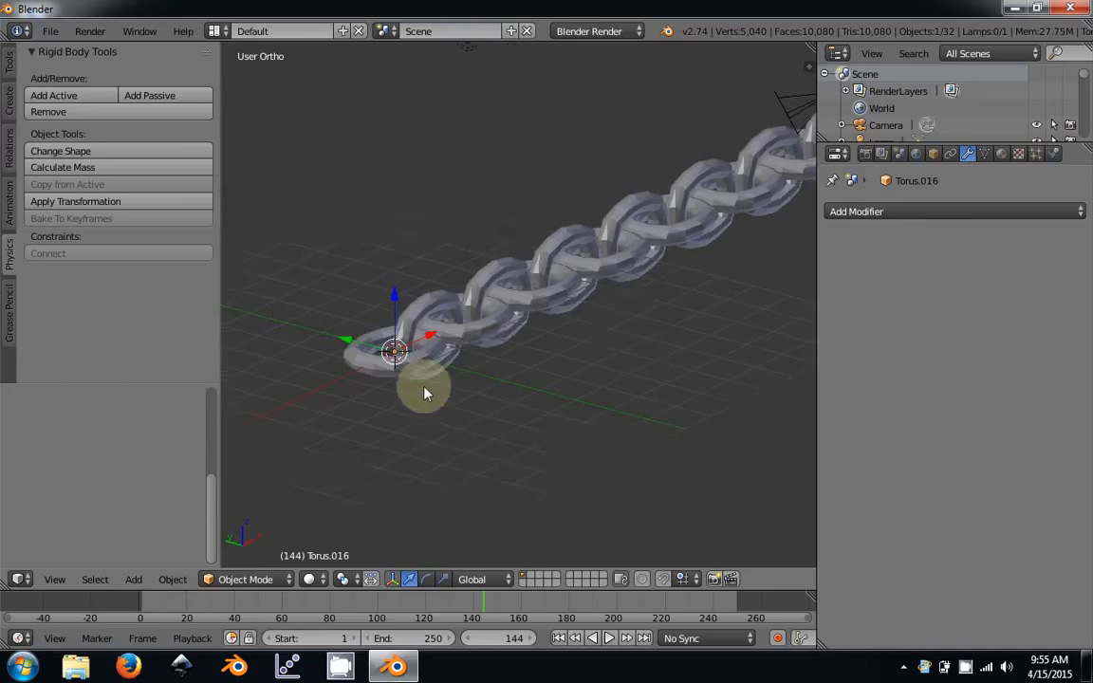
pyautogui.rightClick(495, 286)
pyautogui.rightClick(558, 253)
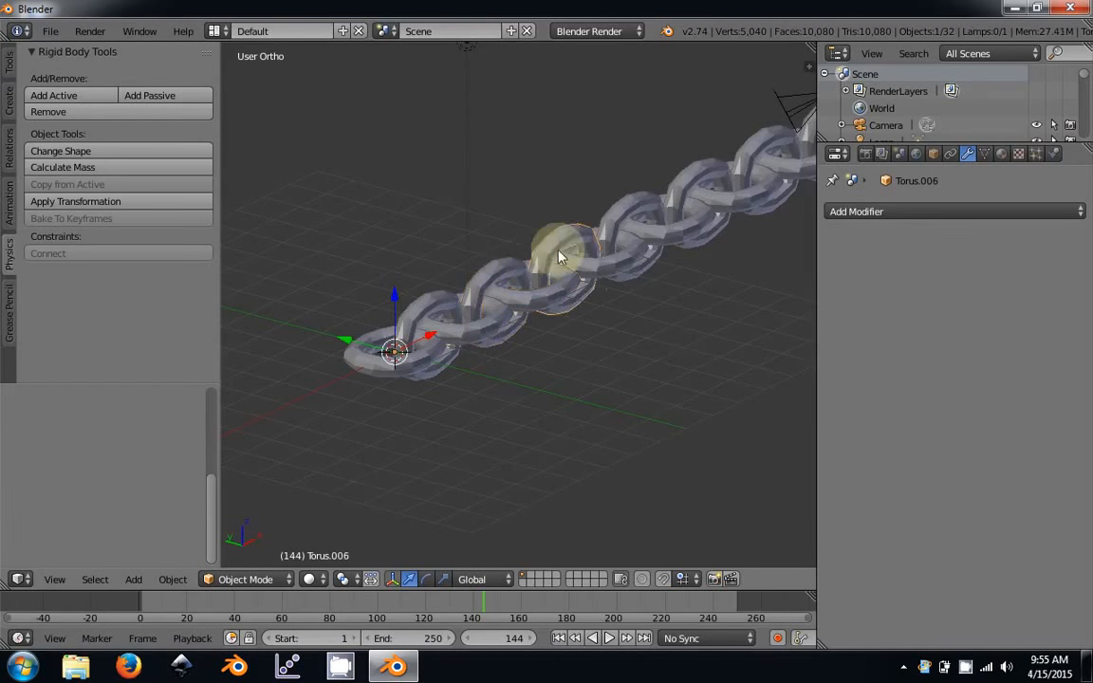
pyautogui.moveTo(584, 333); pyautogui.dragTo(627, 281, button='middle')
# Undo the link selections and the separation by loose parts, restoring the chain as one object, and check its mesh in Edit Mode.
pyautogui.hotkey('ctrl', 'z')
pyautogui.hotkey('ctrl', 'z')
pyautogui.hotkey('ctrl', 'z')
pyautogui.hotkey('ctrl', 'z')
pyautogui.hotkey('ctrl', 'z')
pyautogui.hotkey('ctrl', 'z')
pyautogui.hotkey('ctrl', 'z')
pyautogui.hotkey('ctrl', 'z')
pyautogui.hotkey('ctrl', 'z')
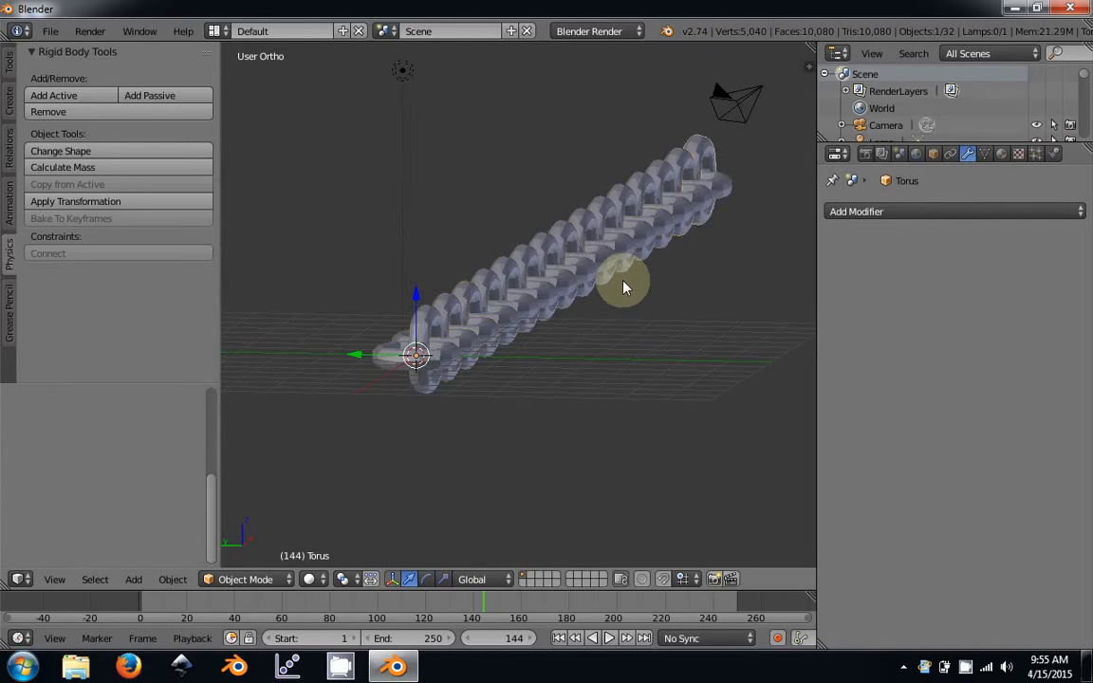
pyautogui.hotkey('ctrl', 'j')
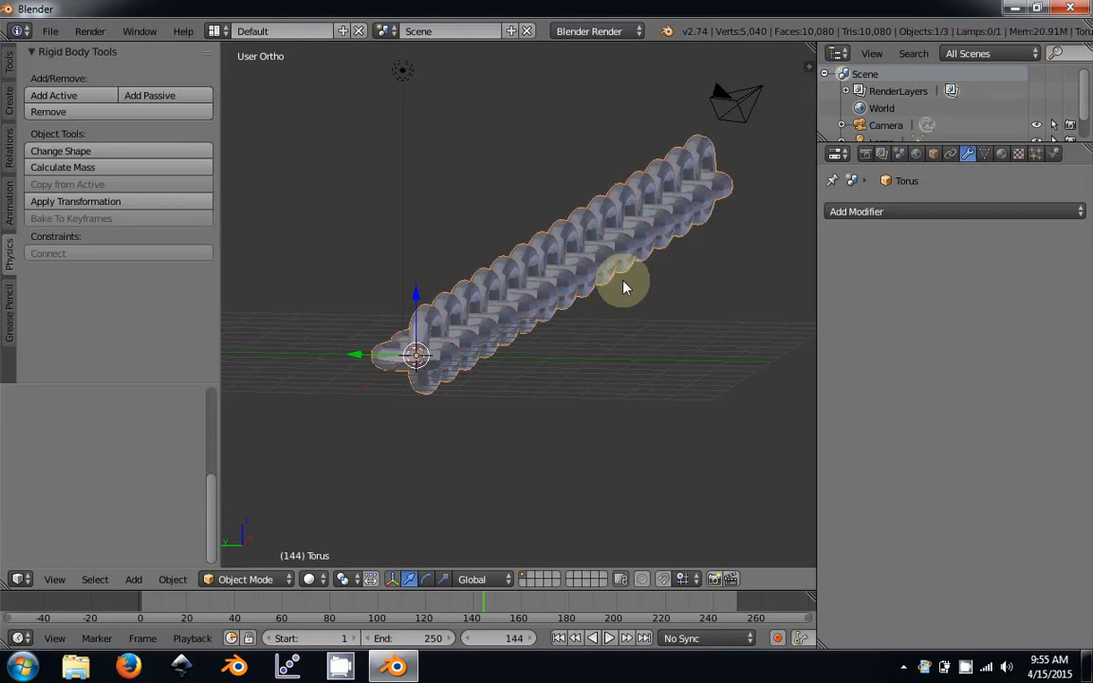
pyautogui.press('Tab')
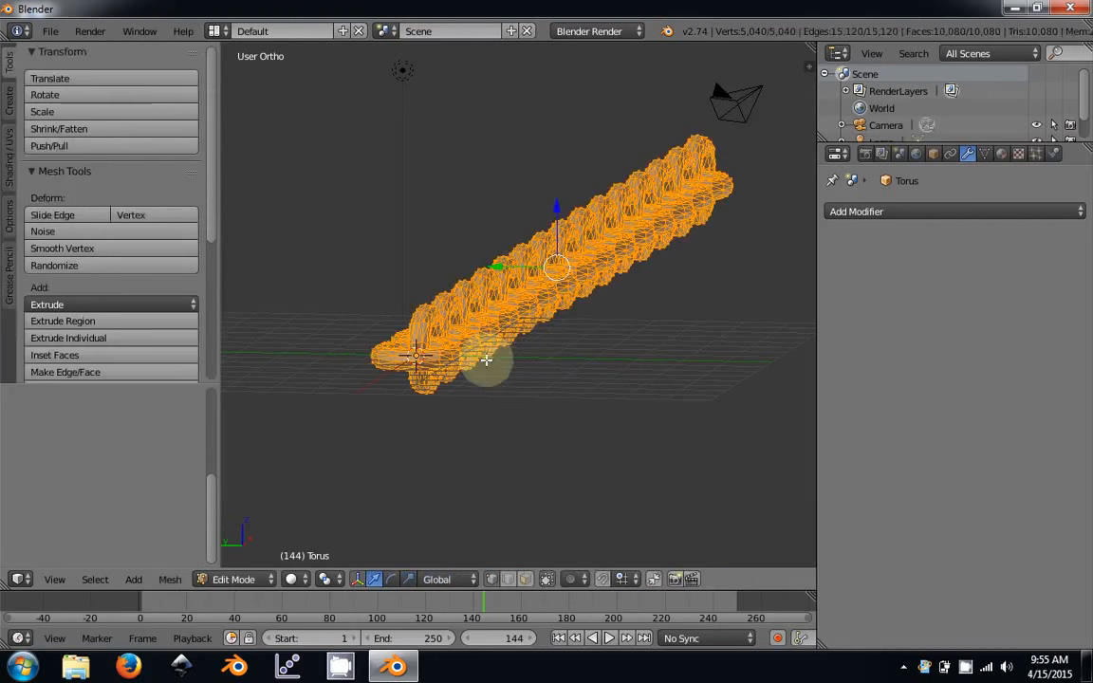
pyautogui.press('Tab')
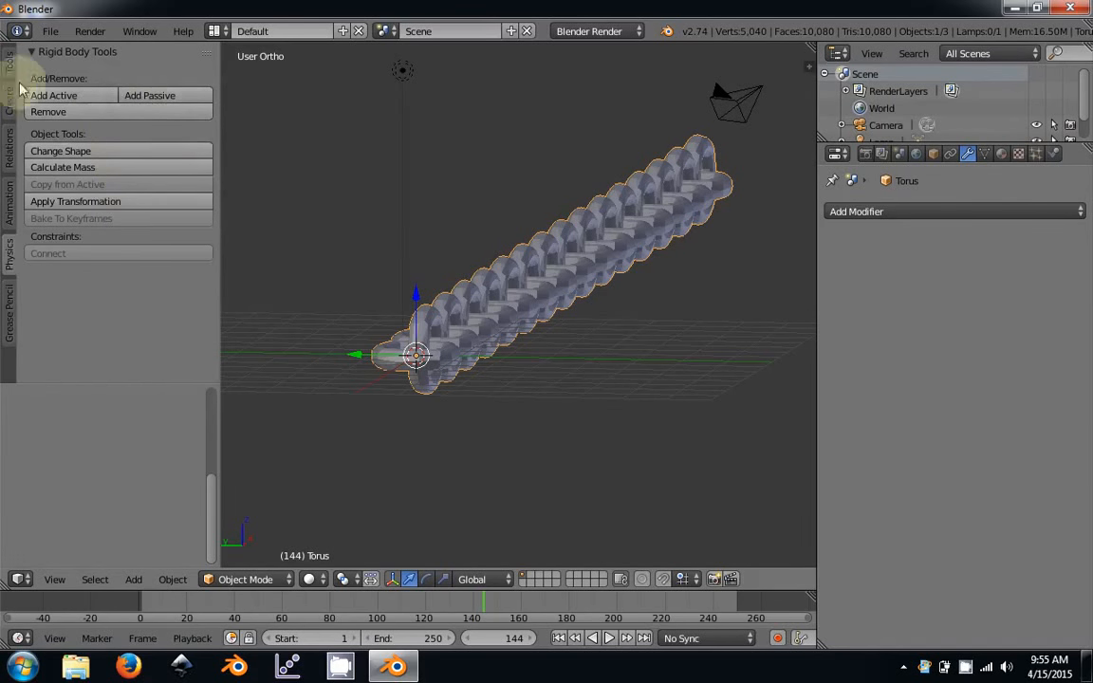
# Add the single chain object as an active rigid body and set its collision shape to Mesh.
pyautogui.click(49, 97)
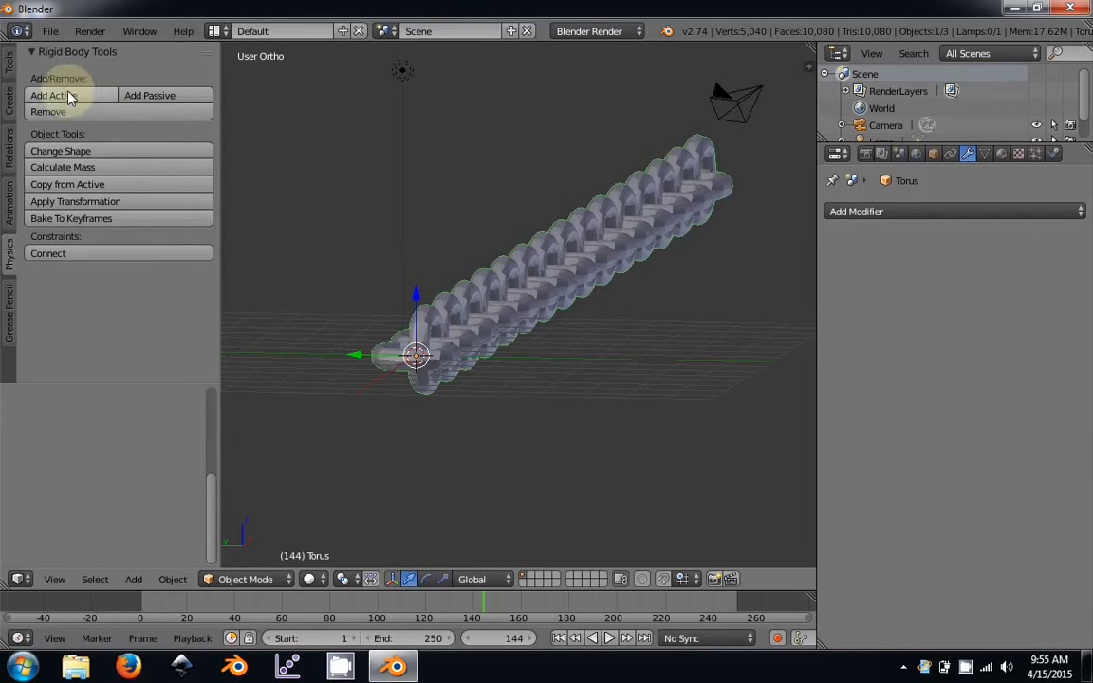
pyautogui.click(1053, 154)
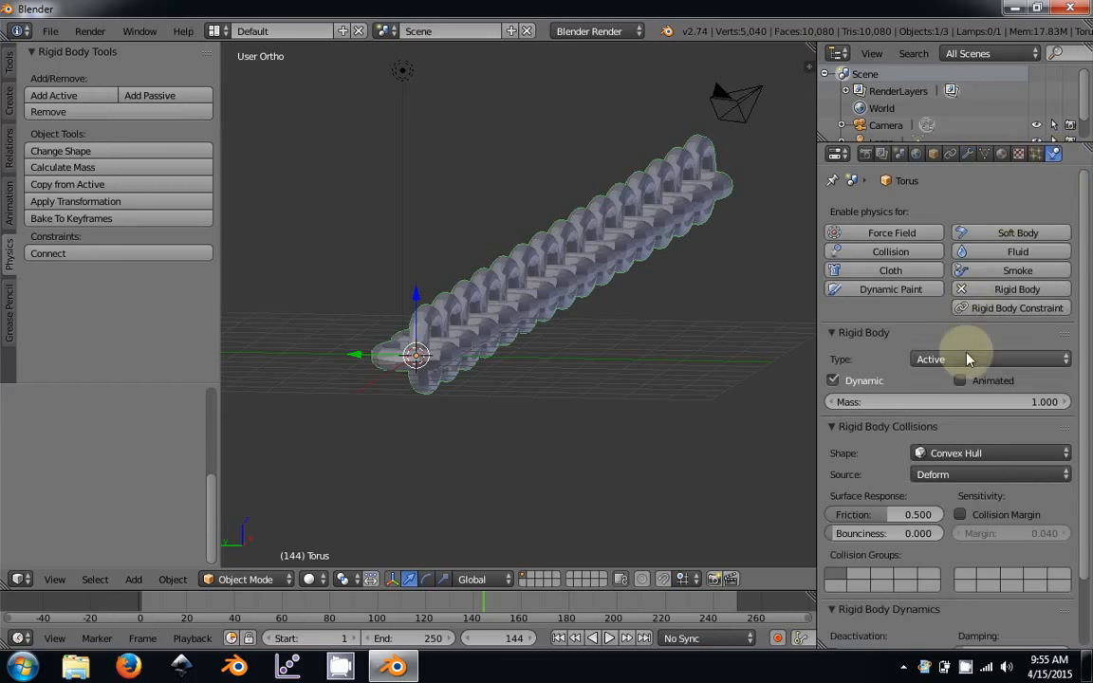
pyautogui.click(948, 453)
pyautogui.click(953, 321)
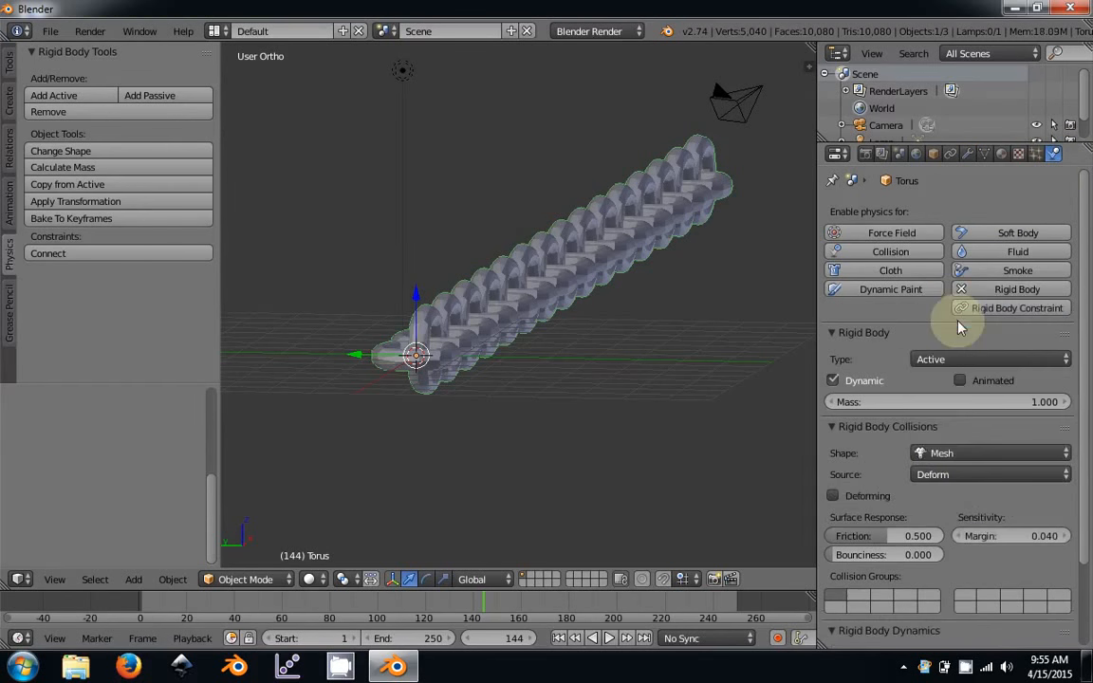
# Separate the rigid-body chain mesh by loose parts in Edit Mode, return to Object Mode, and select one link.
pyautogui.moveTo(465, 372); pyautogui.dragTo(390, 390, button='middle')
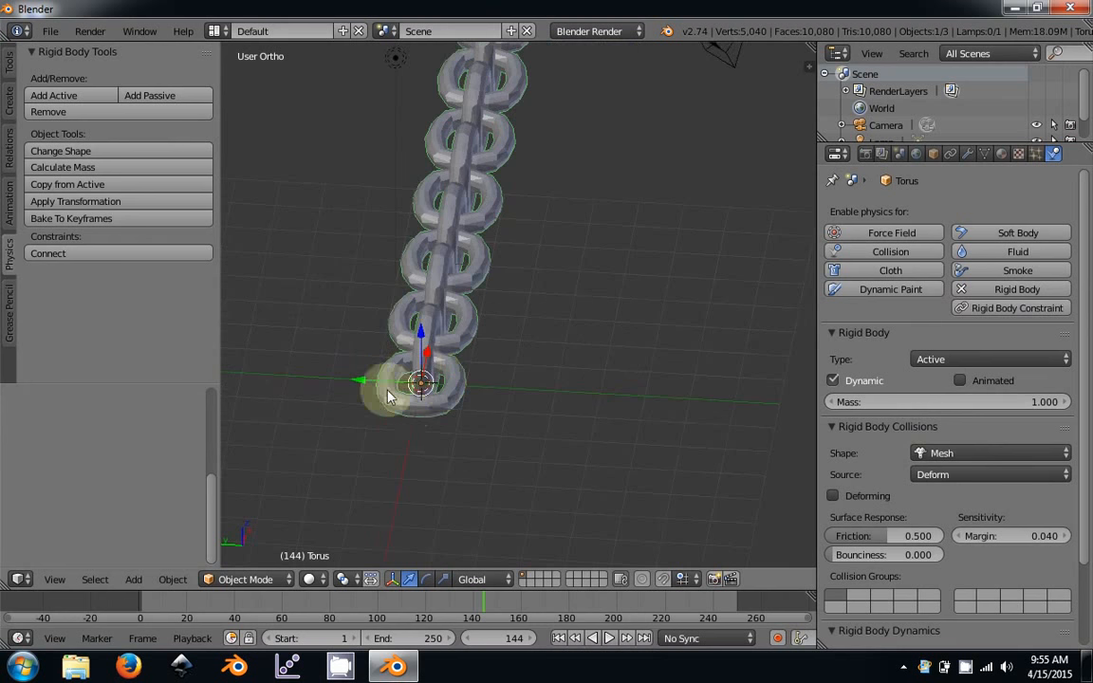
pyautogui.moveTo(568, 402); pyautogui.dragTo(415, 282, button='middle')
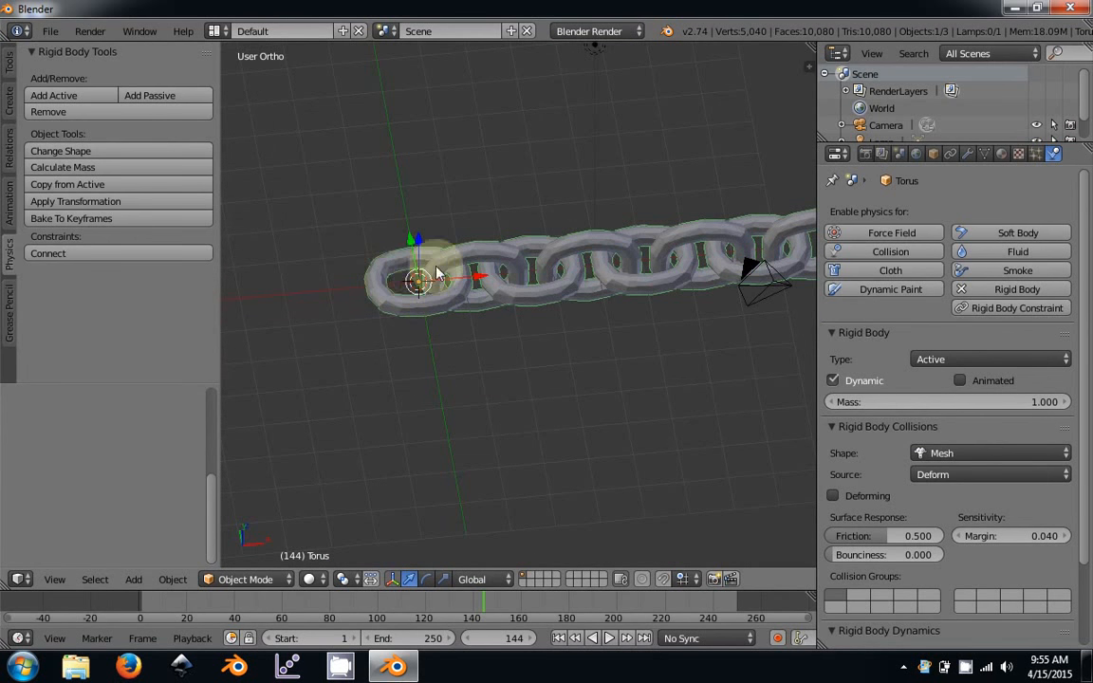
pyautogui.moveTo(462, 387); pyautogui.dragTo(610, 415, button='middle')
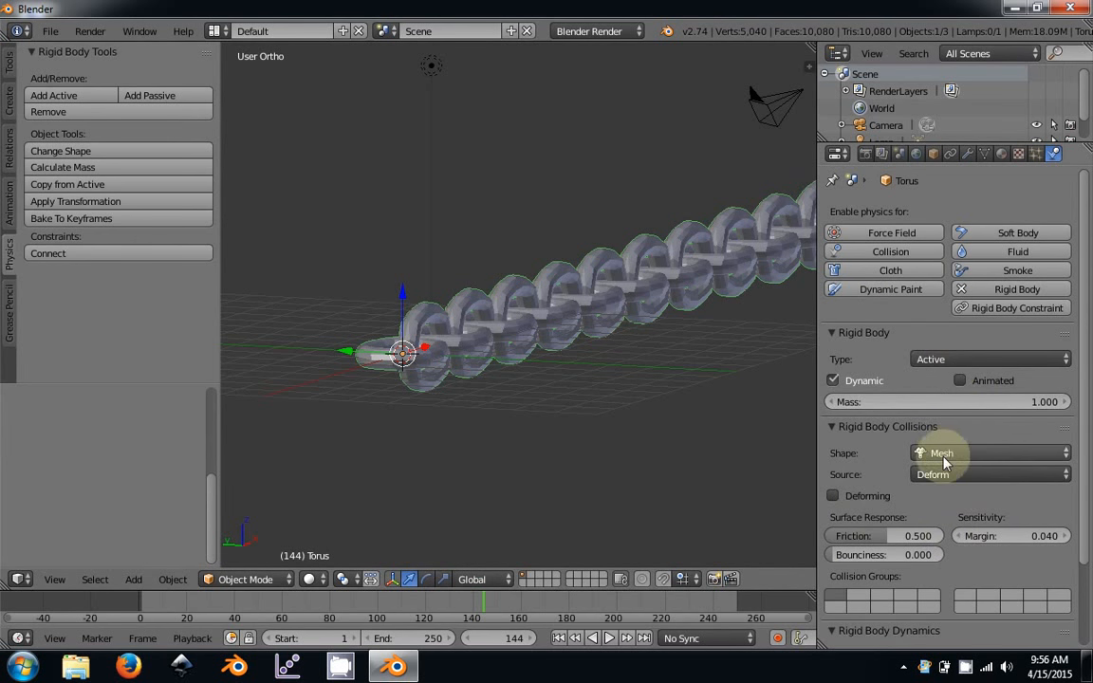
pyautogui.press('Tab')
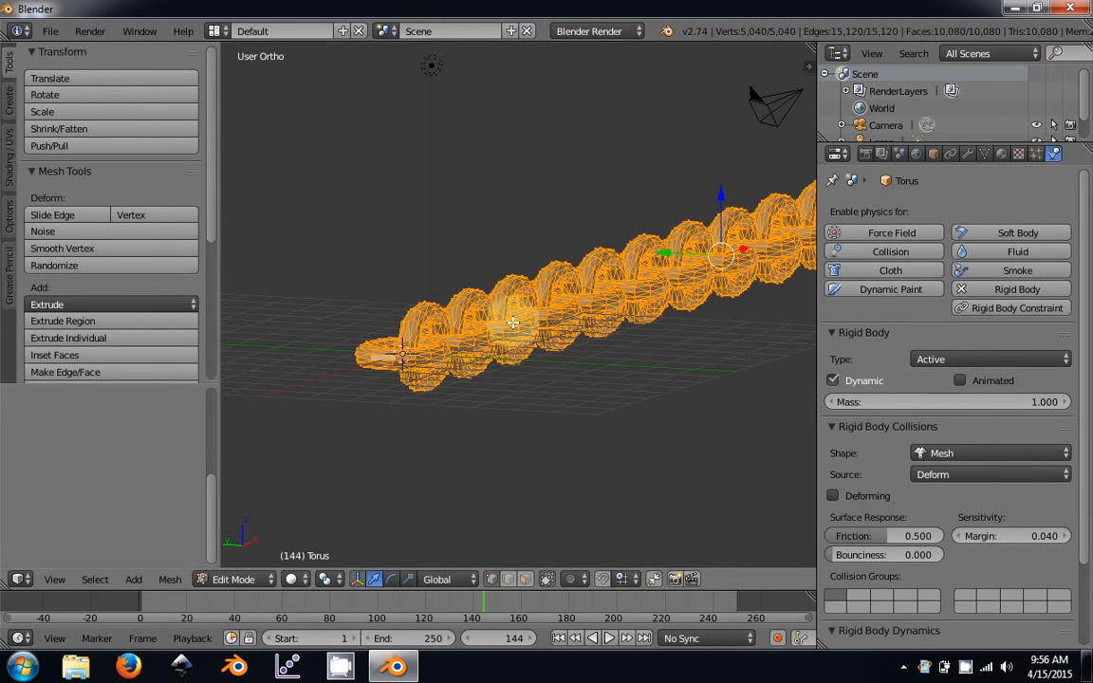
pyautogui.press('p')
pyautogui.click(515, 323)
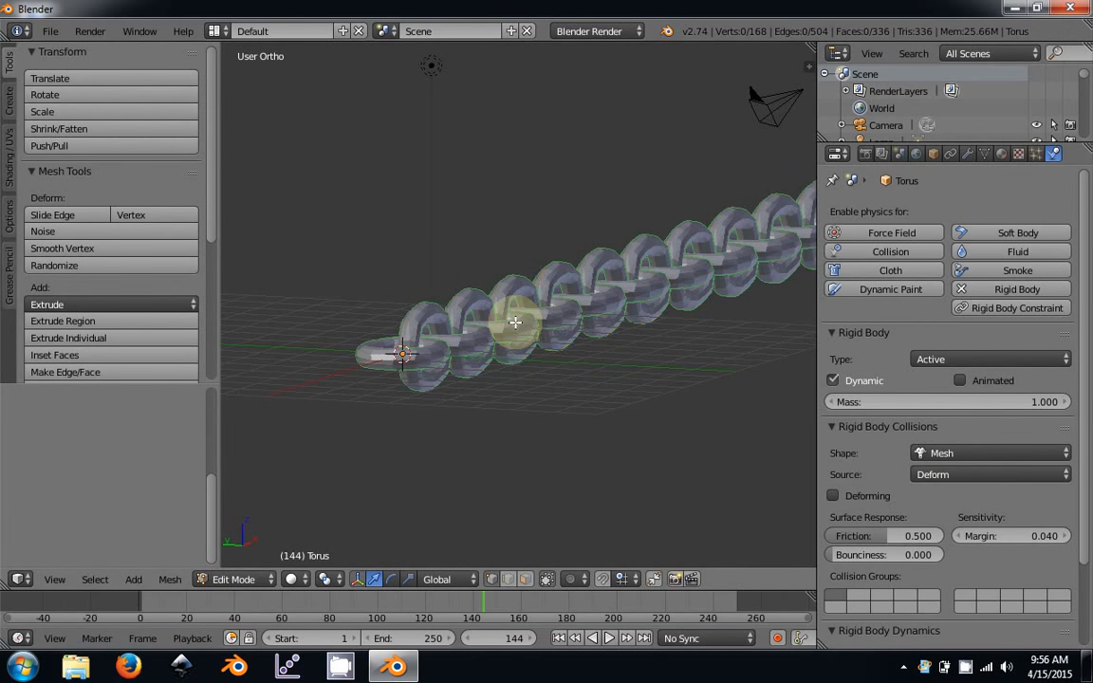
pyautogui.press('Tab')
pyautogui.rightClick(510, 356)
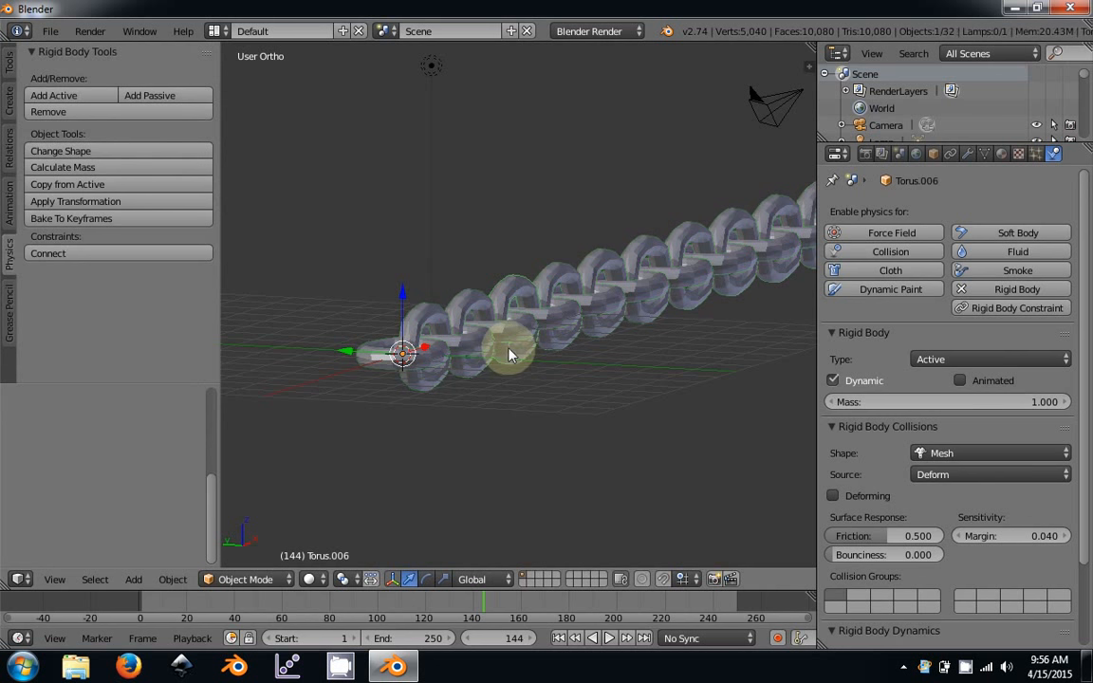
# With all objects selected, try twice to set their origins to the center of mass, undoing each attempt.
pyautogui.press('a')
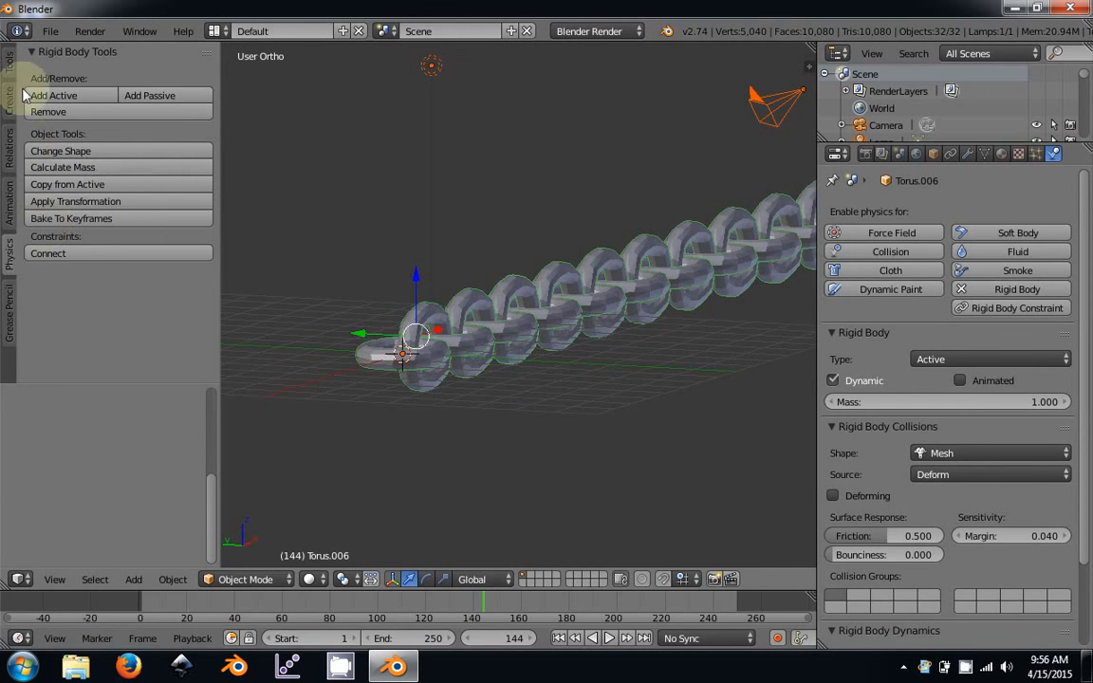
pyautogui.click(9, 62)
pyautogui.click(80, 261)
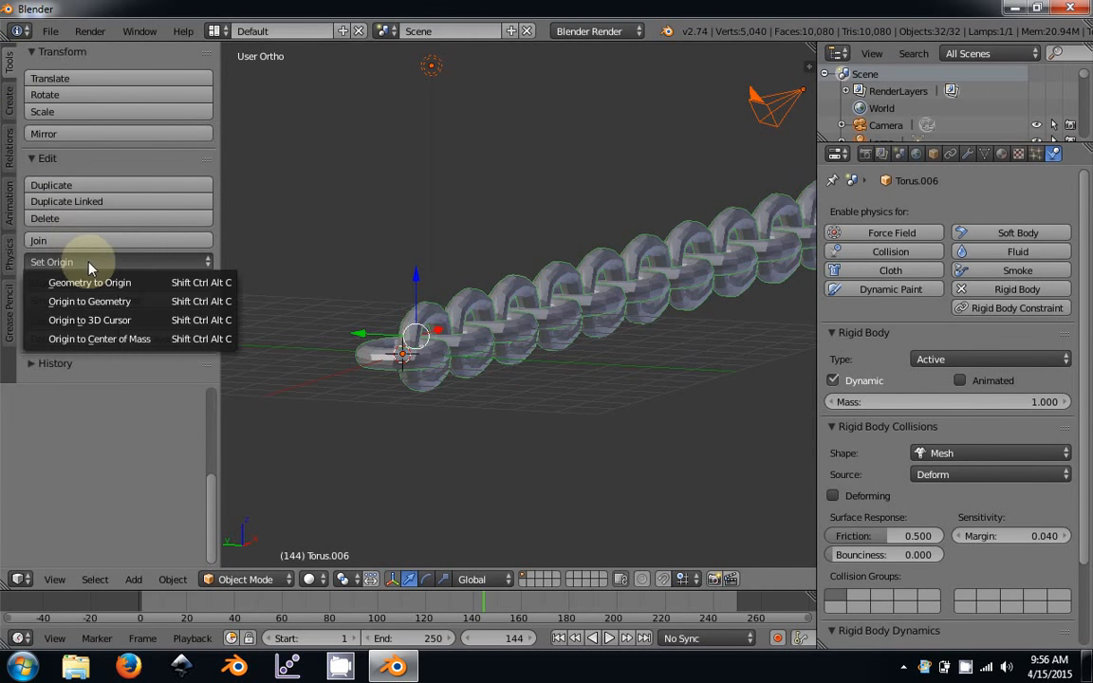
pyautogui.click(113, 340)
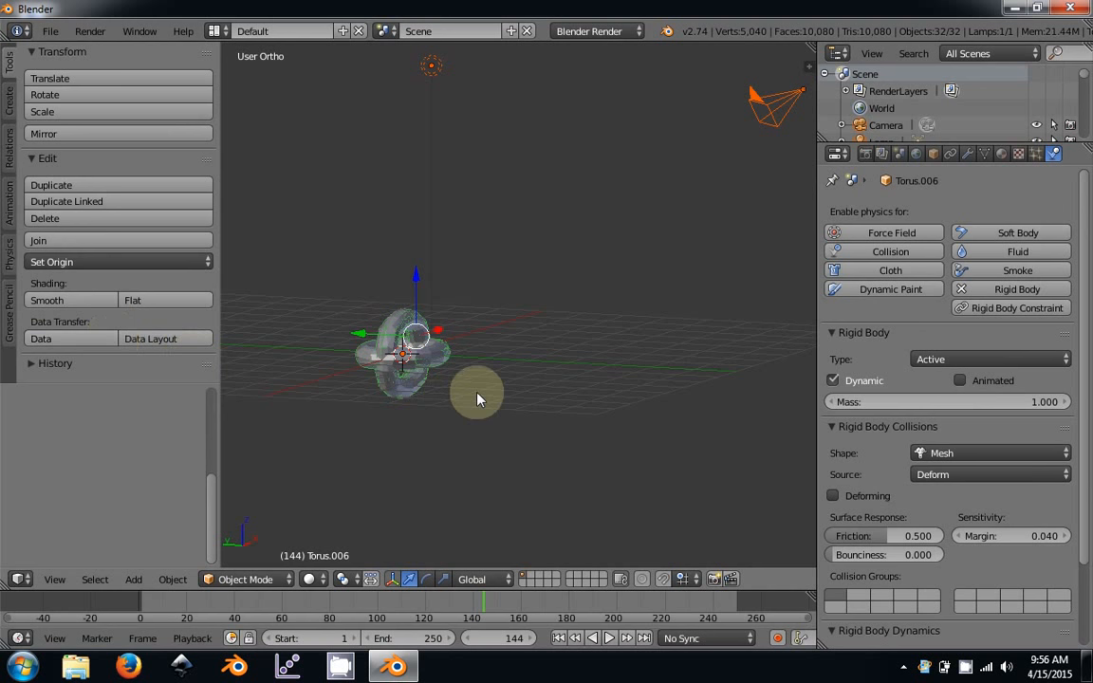
pyautogui.hotkey('ctrl', 'z')
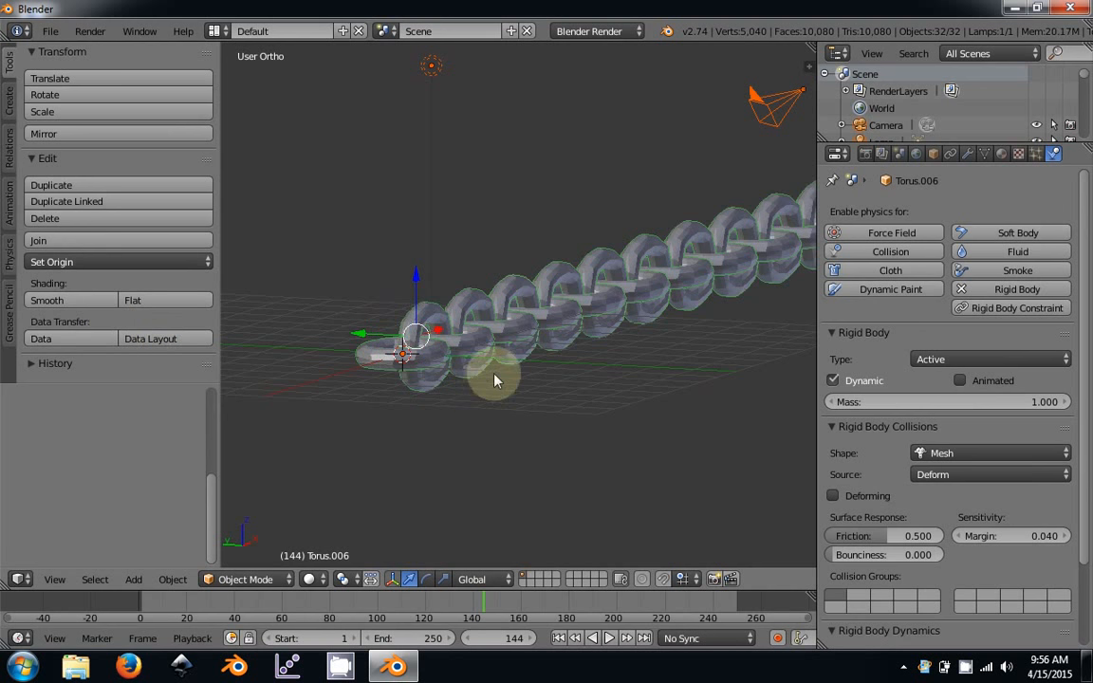
pyautogui.click(122, 262)
pyautogui.click(124, 339)
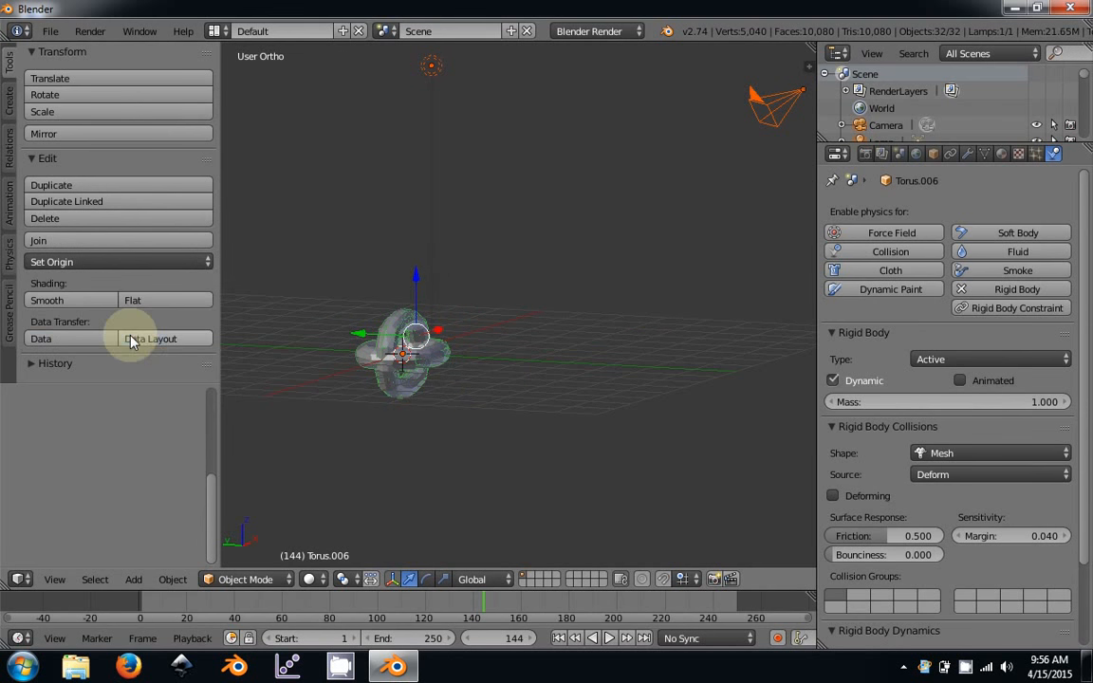
pyautogui.hotkey('ctrl', 'z')
# Reselect all objects, try another Set Origin option on them, and undo it.
pyautogui.click(511, 349)
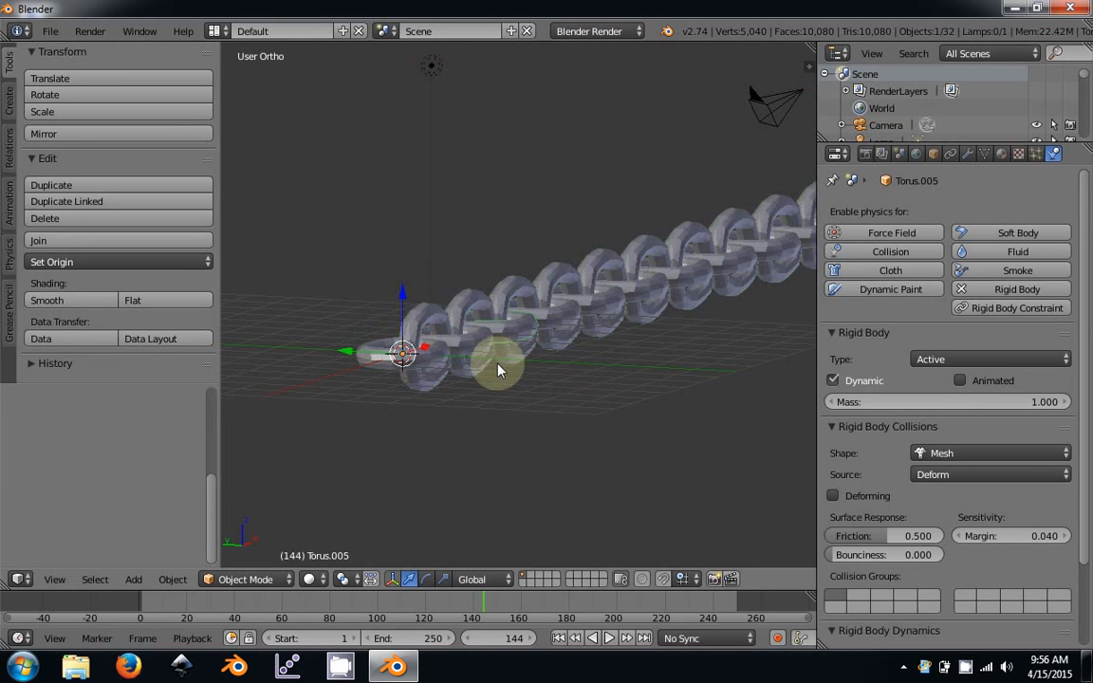
pyautogui.rightClick(505, 344)
pyautogui.press('a')
pyautogui.click(126, 263)
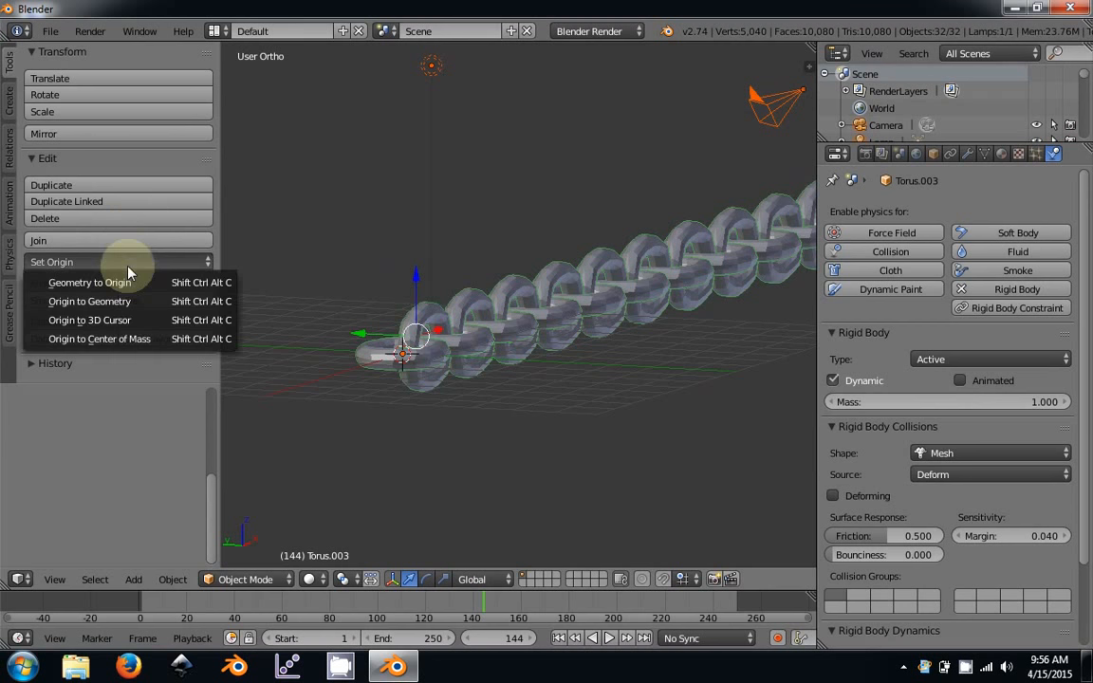
pyautogui.click(134, 318)
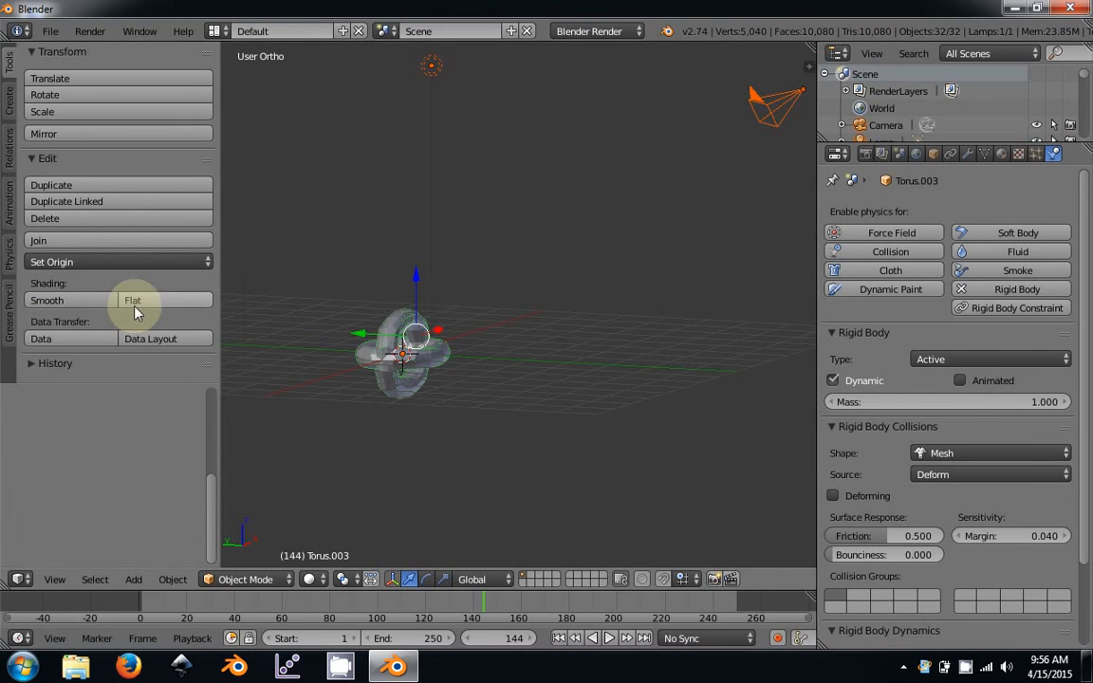
pyautogui.hotkey('ctrl', 'z')
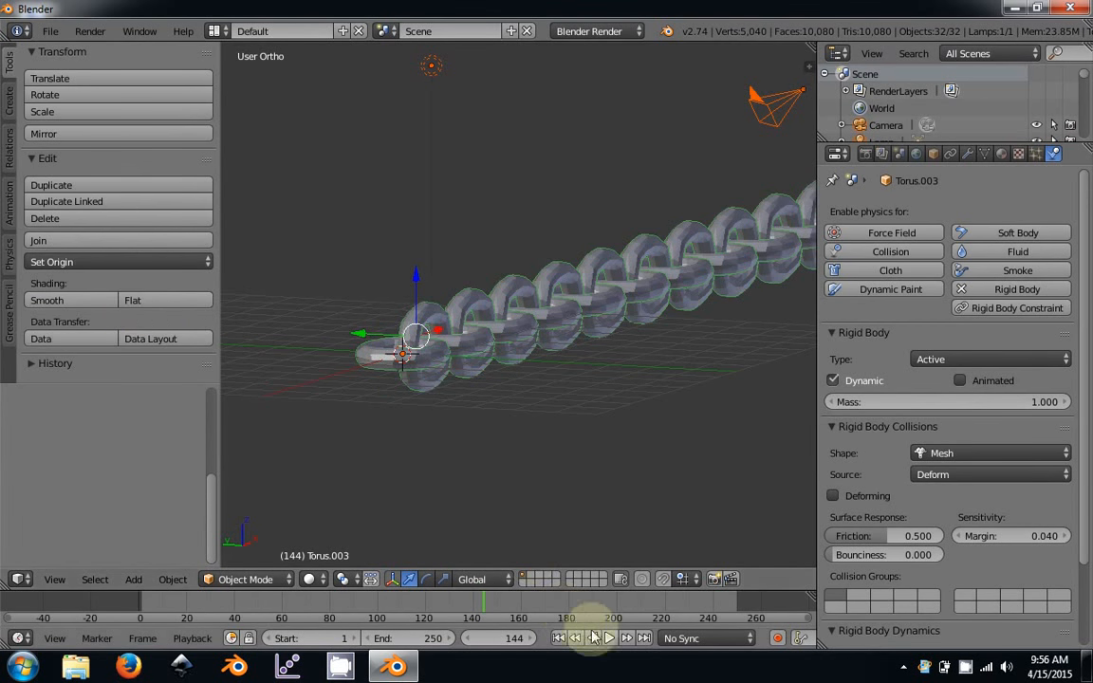
# Try setting the origin of a single horizontal link to its center of mass, and undo it.
pyautogui.press('a')
pyautogui.click(125, 262)
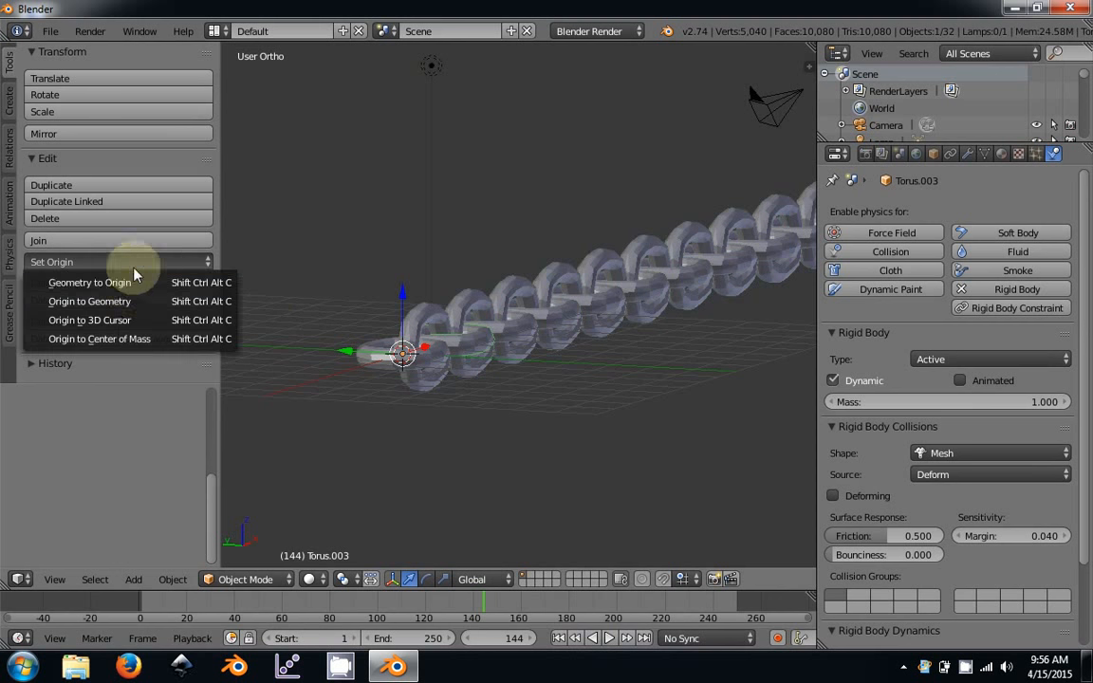
pyautogui.click(137, 340)
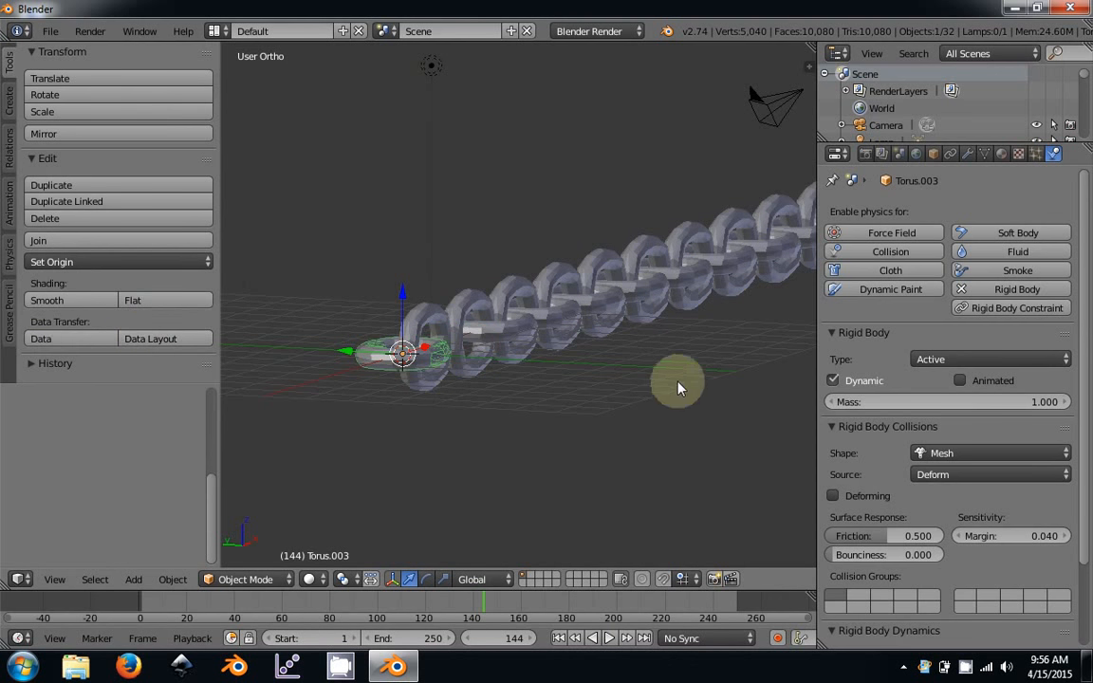
pyautogui.moveTo(680, 385); pyautogui.dragTo(562, 432, button='middle')
pyautogui.hotkey('ctrl', 'z')
# Change the link selection and return the timeline to frame 1.
pyautogui.press('a')
pyautogui.rightClick(493, 351)
pyautogui.click(559, 638)
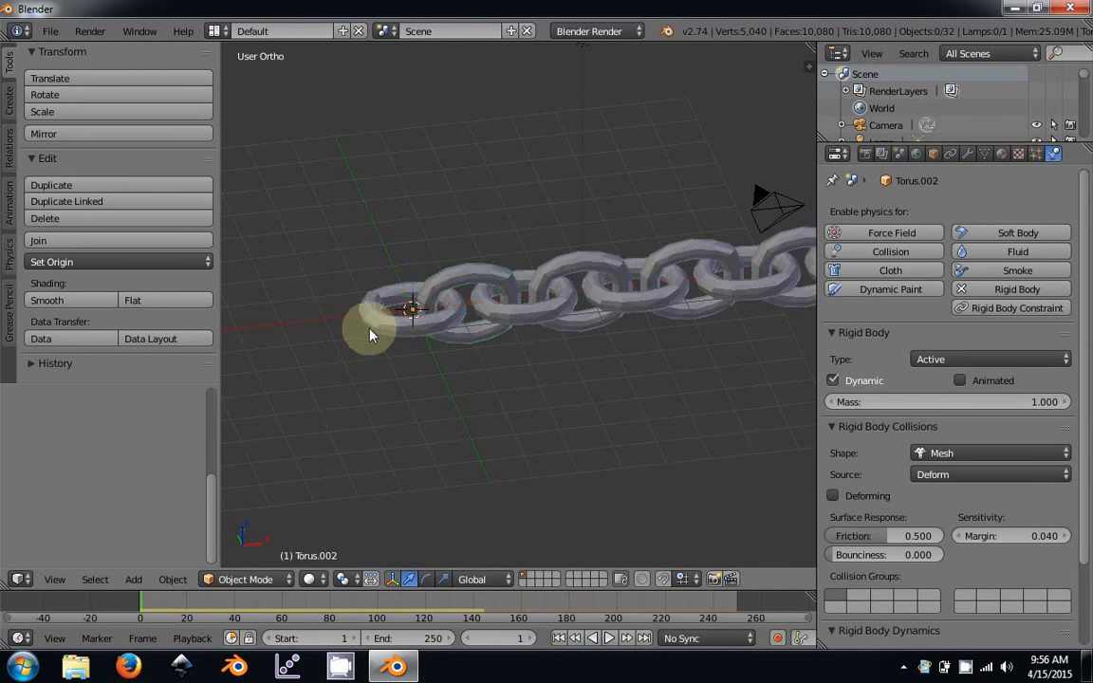
# Select all objects in the scene and set each link's origin to its own center.
pyautogui.press('a')
pyautogui.click(158, 261)
pyautogui.click(148, 343)
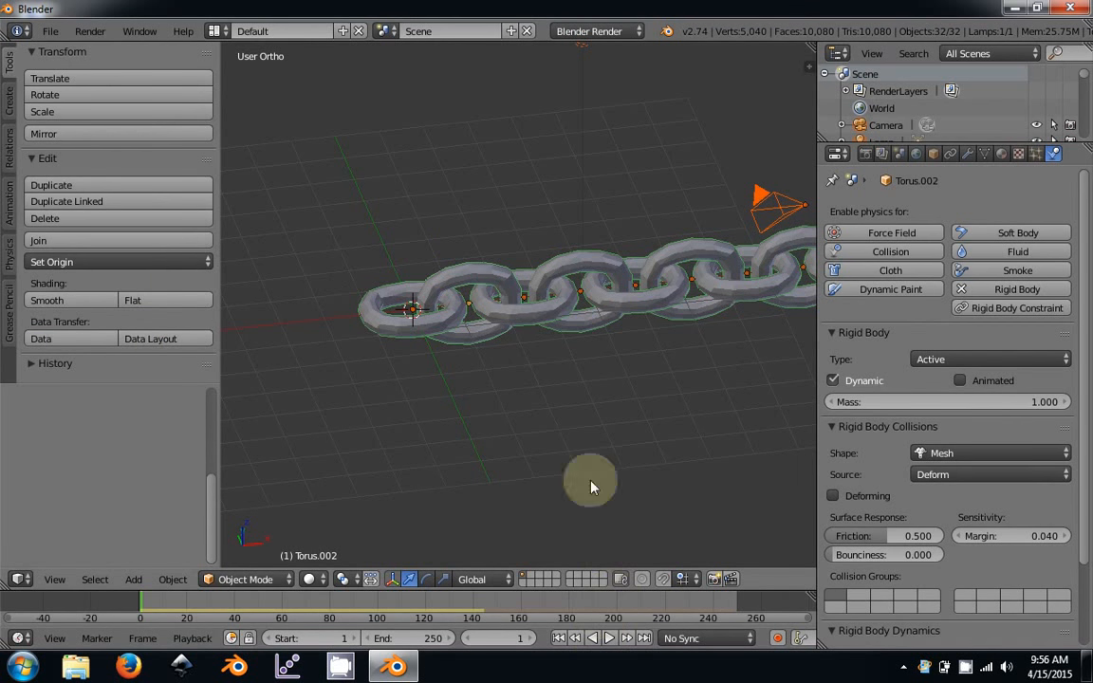
# Scrub the timeline to frame 142 to check the chain's motion, and return to frame 1.
pyautogui.moveTo(500, 361); pyautogui.dragTo(562, 332, button='middle')
pyautogui.moveTo(178, 595); pyautogui.dragTo(478, 612)
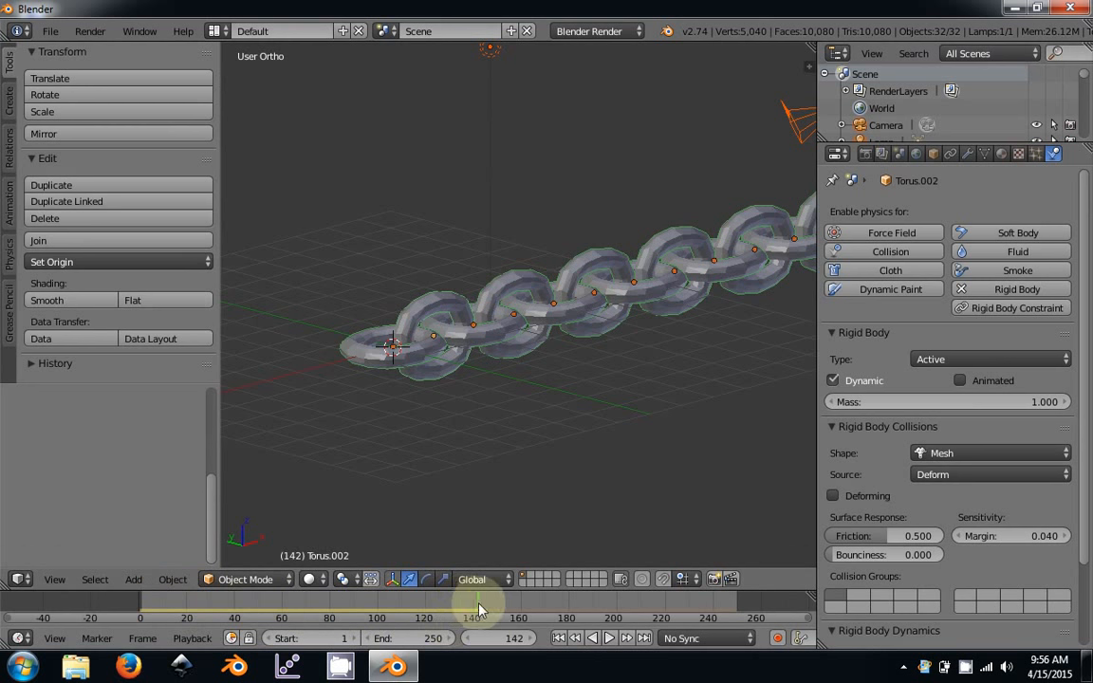
pyautogui.click(558, 638)
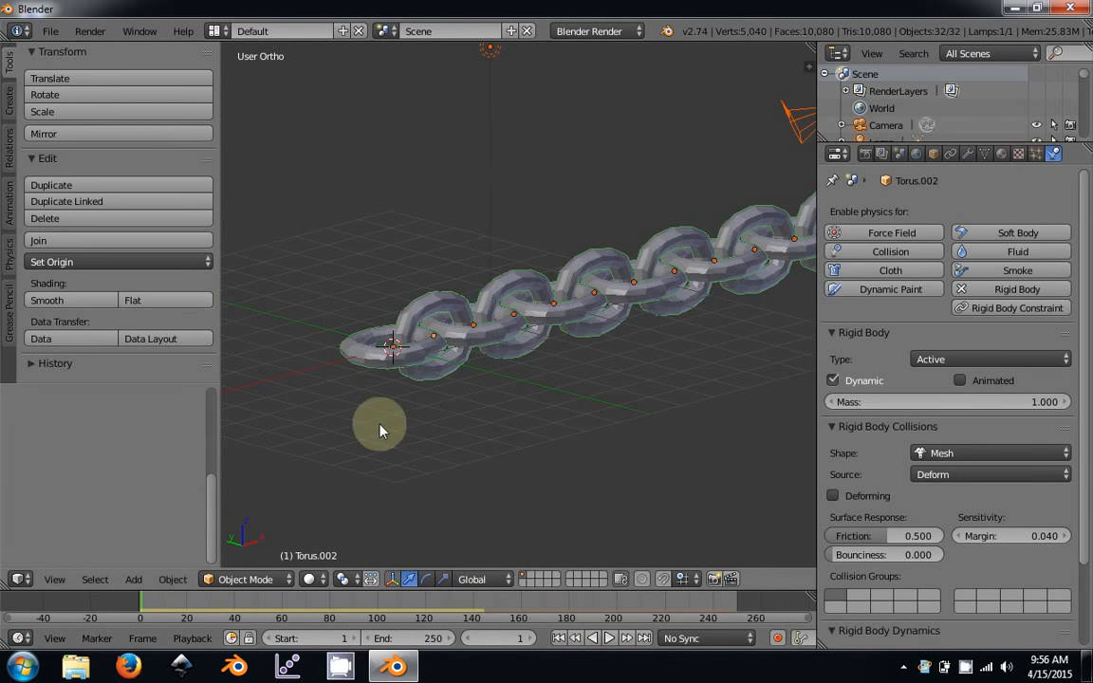
pyautogui.click(144, 264)
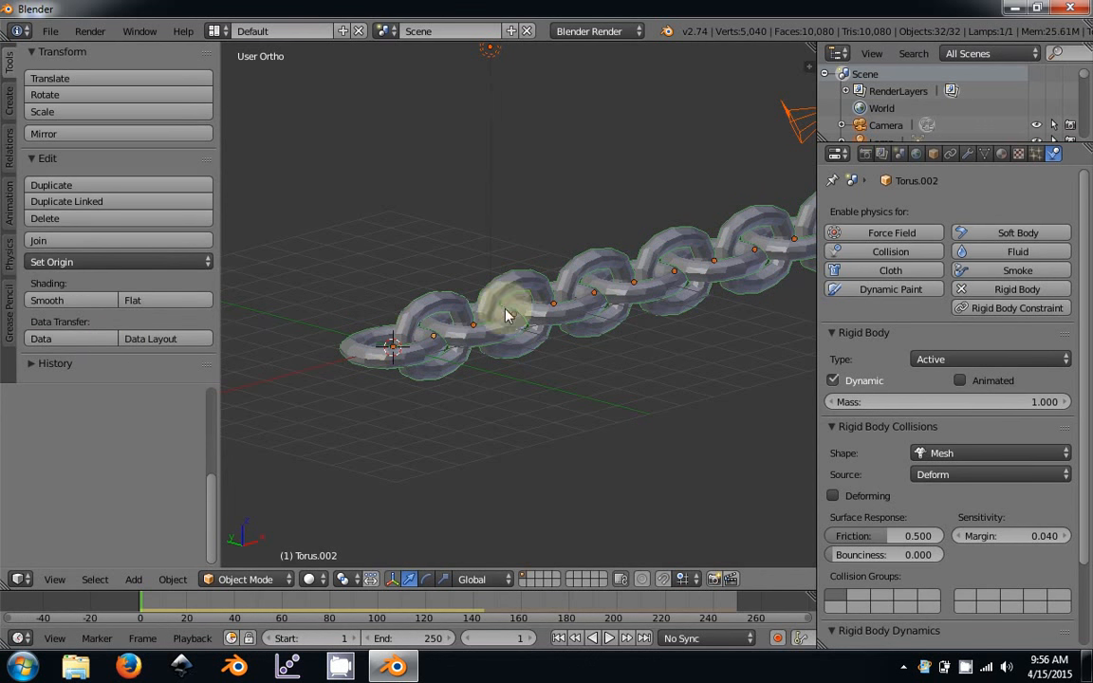
# Select the first horizontal link at the world origin and set its rigid body type to Passive.
pyautogui.rightClick(371, 367)
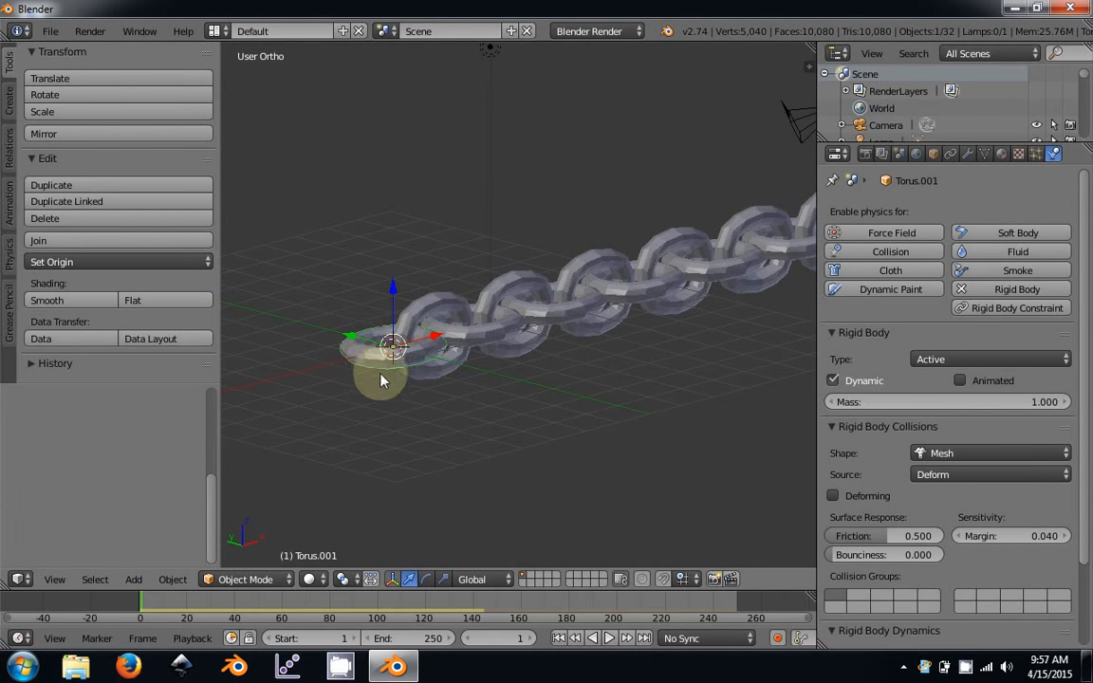
pyautogui.click(933, 361)
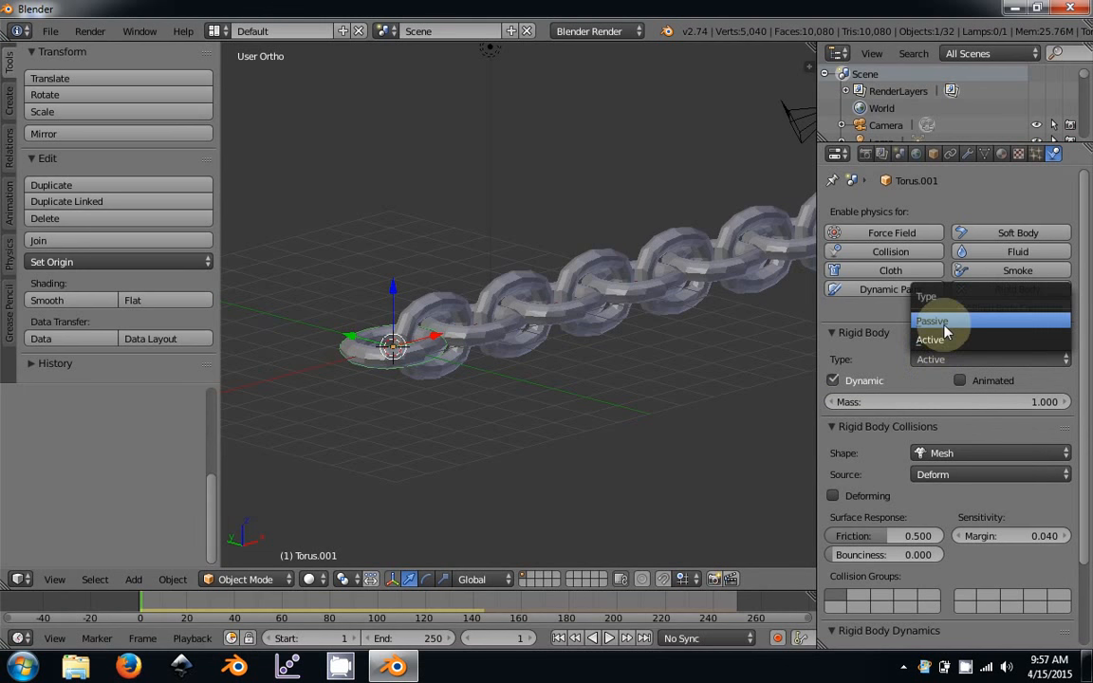
pyautogui.click(943, 320)
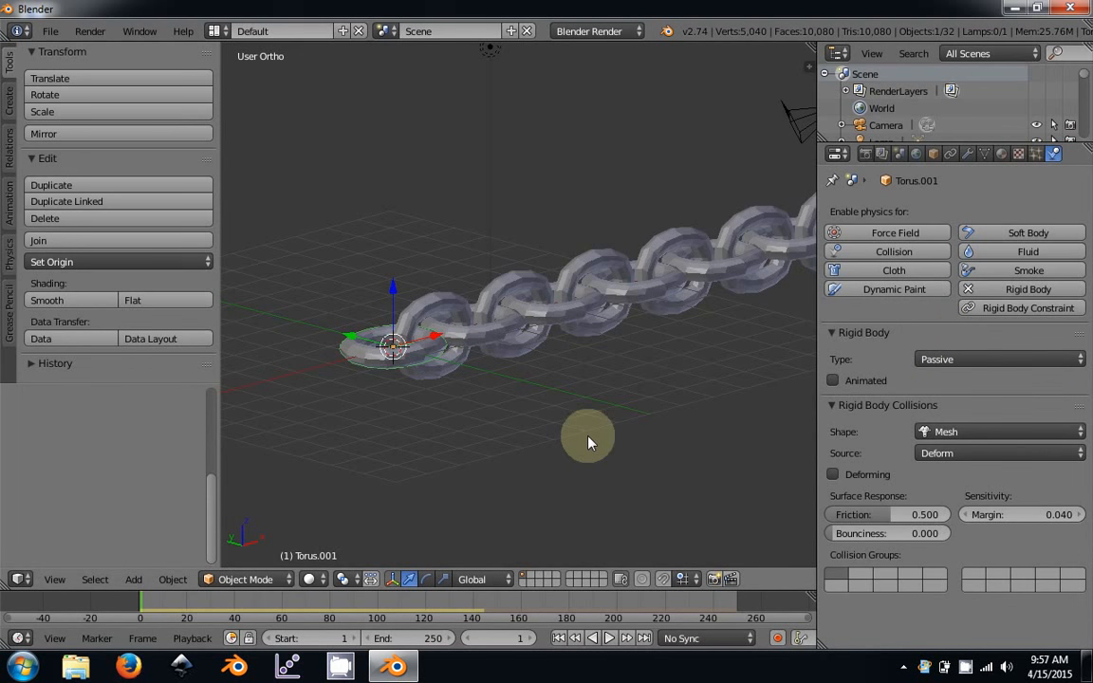
pyautogui.press('F8')
pyautogui.click(553, 367)
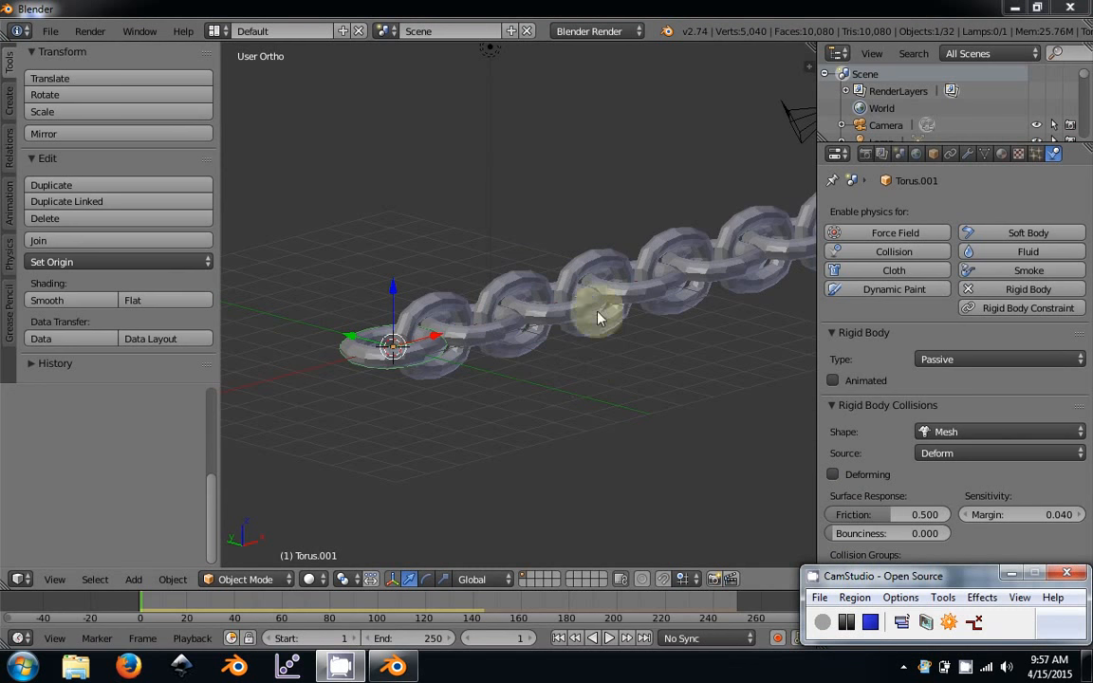
pyautogui.click(1011, 574)
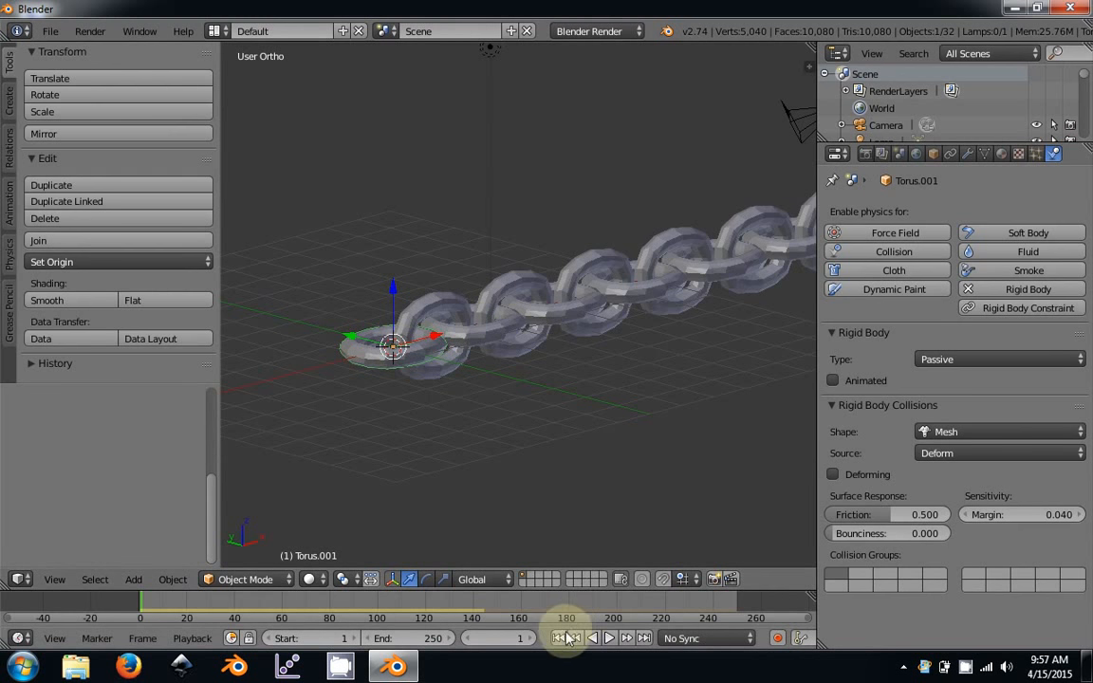
# Play the simulation with the whole chain in view, stop it, and scrub to frame 229 to examine the swing.
pyautogui.moveTo(483, 374); pyautogui.dragTo(524, 348, button='middle')
pyautogui.scroll(-6, 540, 353)
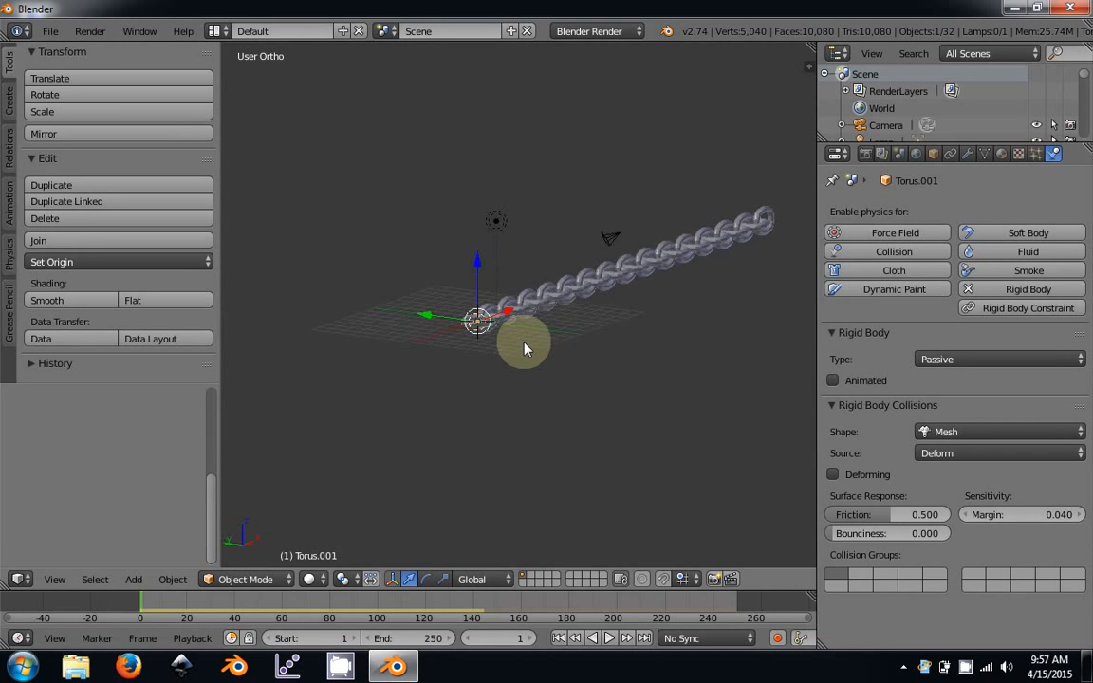
pyautogui.click(610, 639)
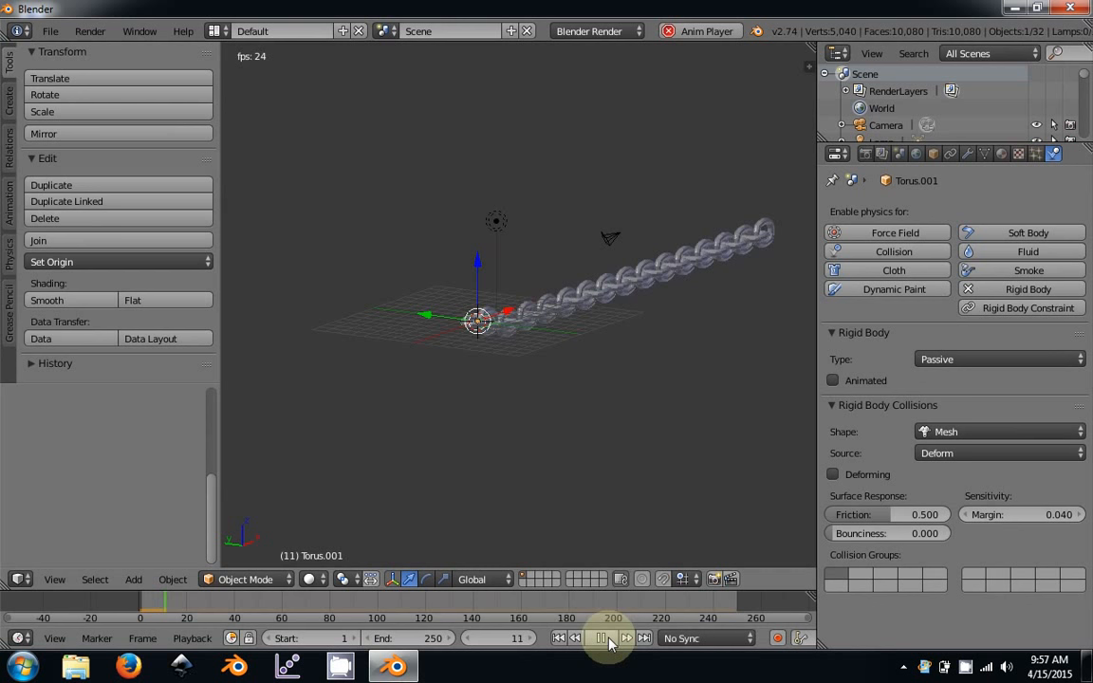
pyautogui.moveTo(675, 482); pyautogui.dragTo(565, 503, button='middle')
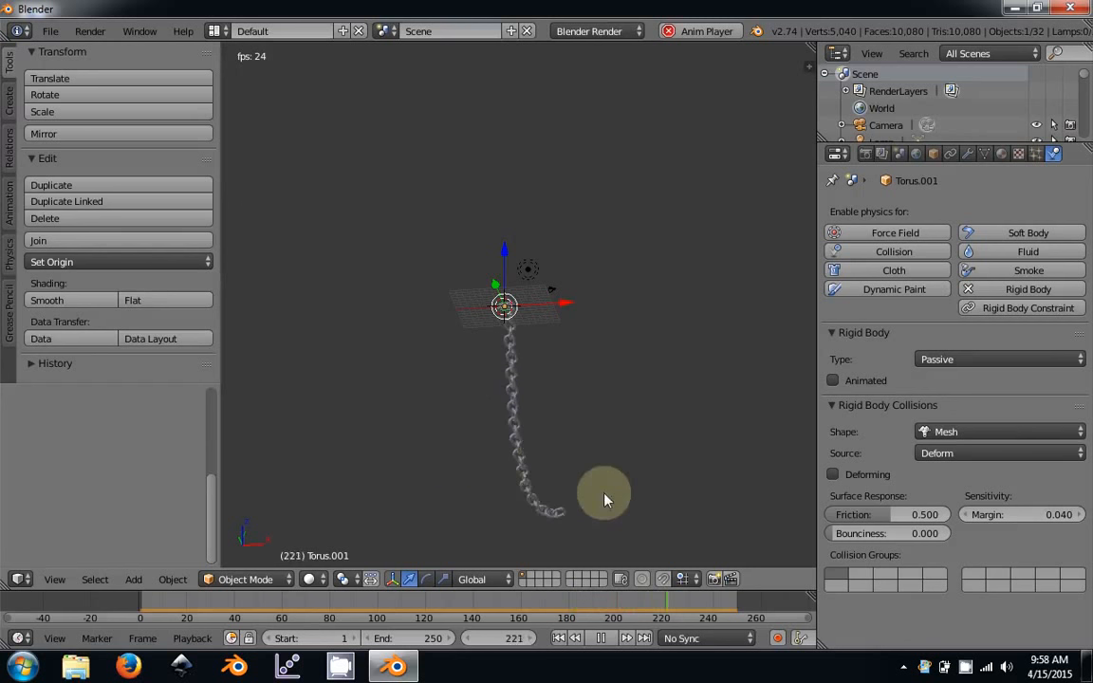
pyautogui.click(600, 638)
pyautogui.click(649, 605)
pyautogui.moveTo(657, 605); pyautogui.dragTo(688, 612)
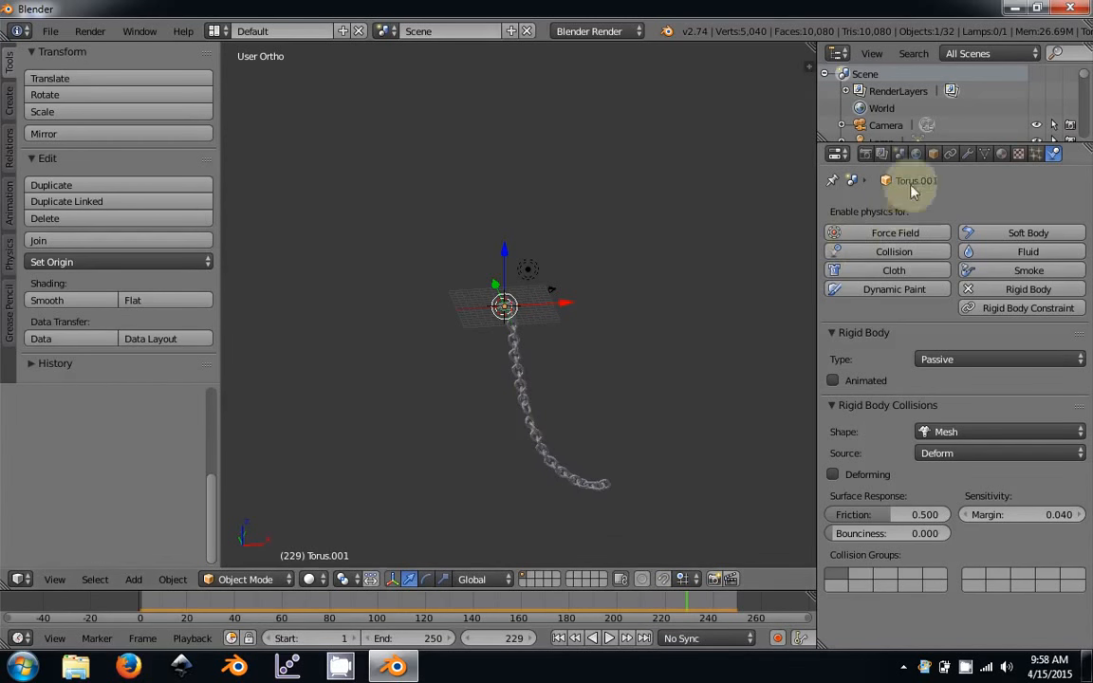
# In the scene's Rigid Body World settings, set Steps Per Second to 150 and Solver Iterations to 25.
pyautogui.click(899, 155)
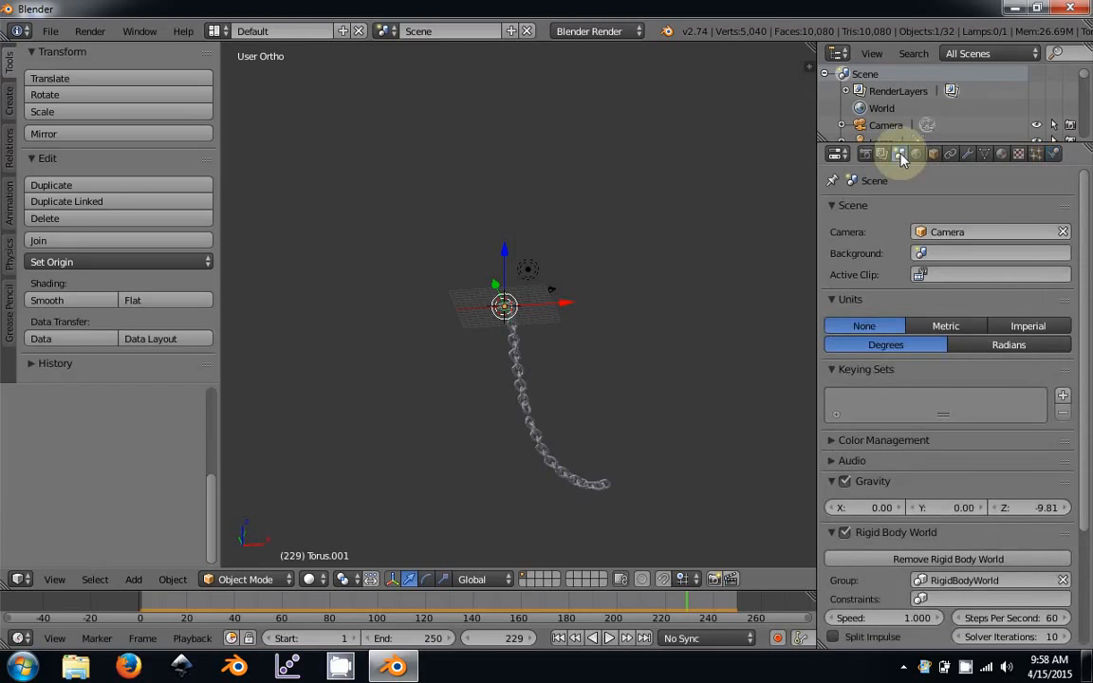
pyautogui.scroll(-5, 940, 506)
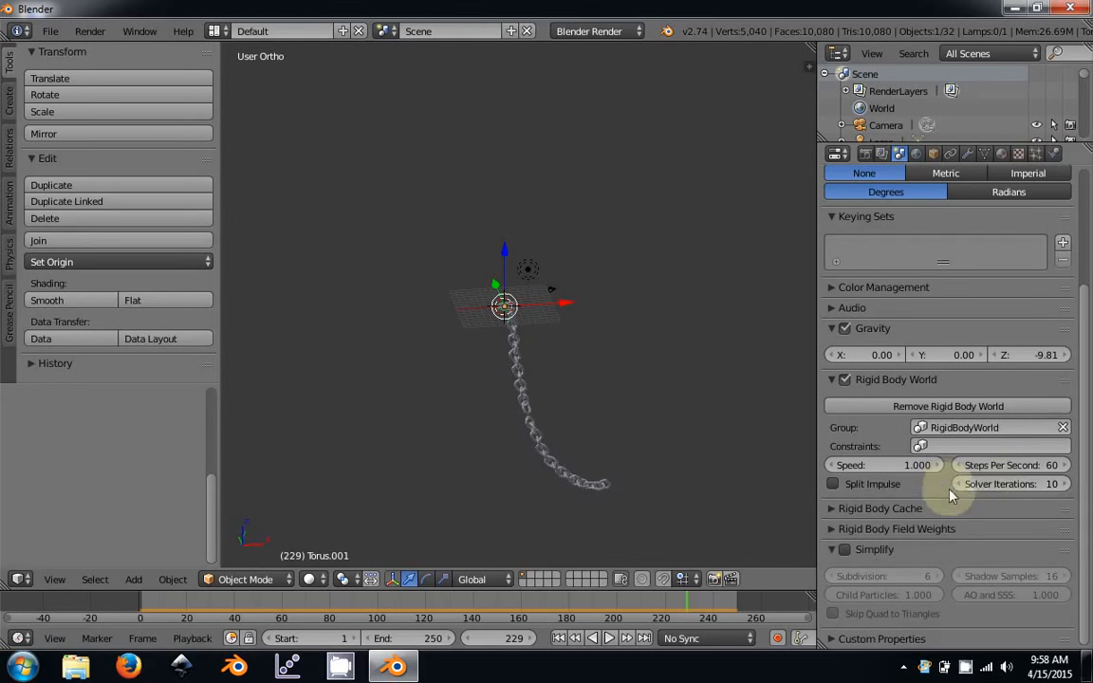
pyautogui.click(1016, 468)
pyautogui.write('150')
pyautogui.press('Return')
pyautogui.click(1020, 485)
pyautogui.write('25')
pyautogui.press('Return')
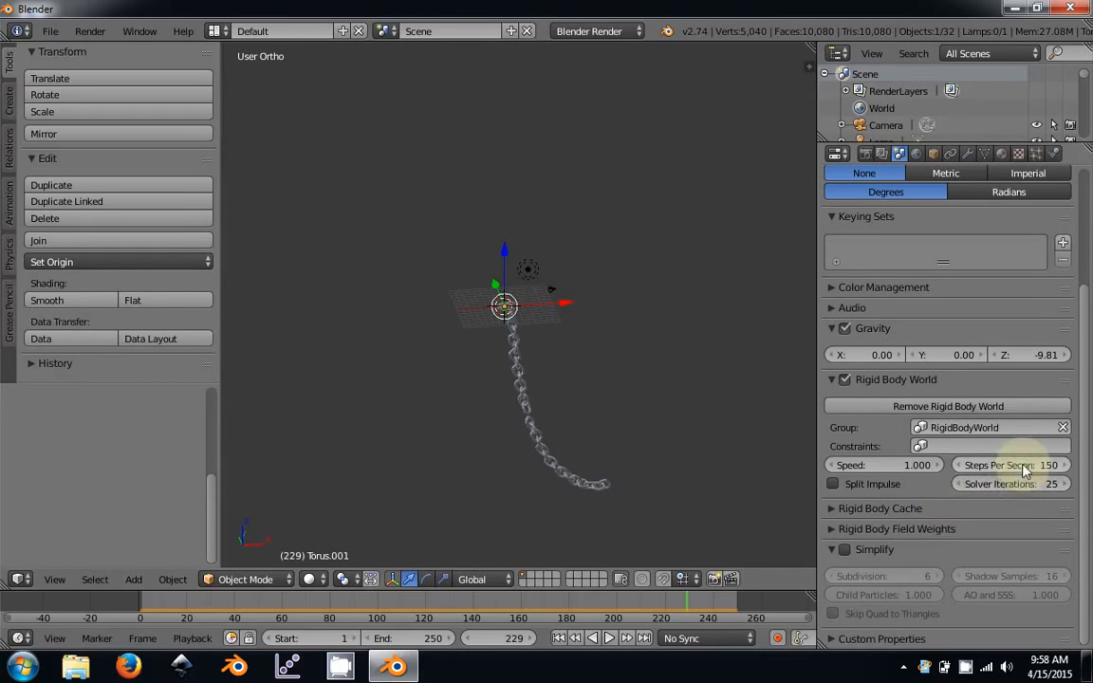
# Return to frame 1 and play the recalculated simulation, viewing the swinging chain from another angle.
pyautogui.click(574, 639)
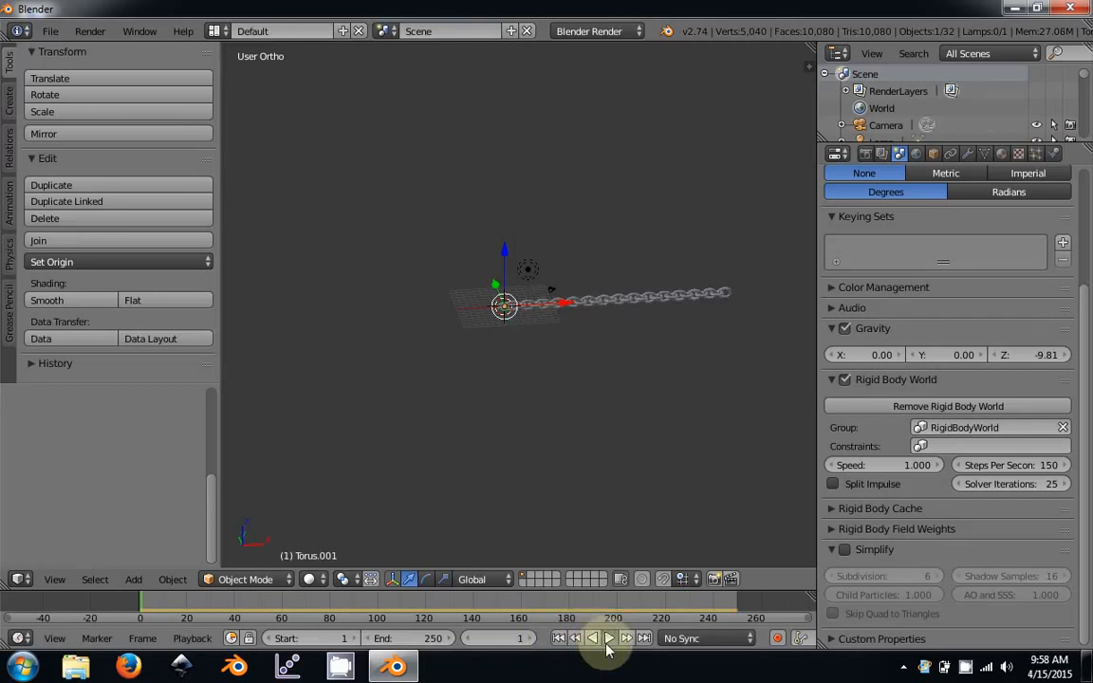
pyautogui.click(609, 638)
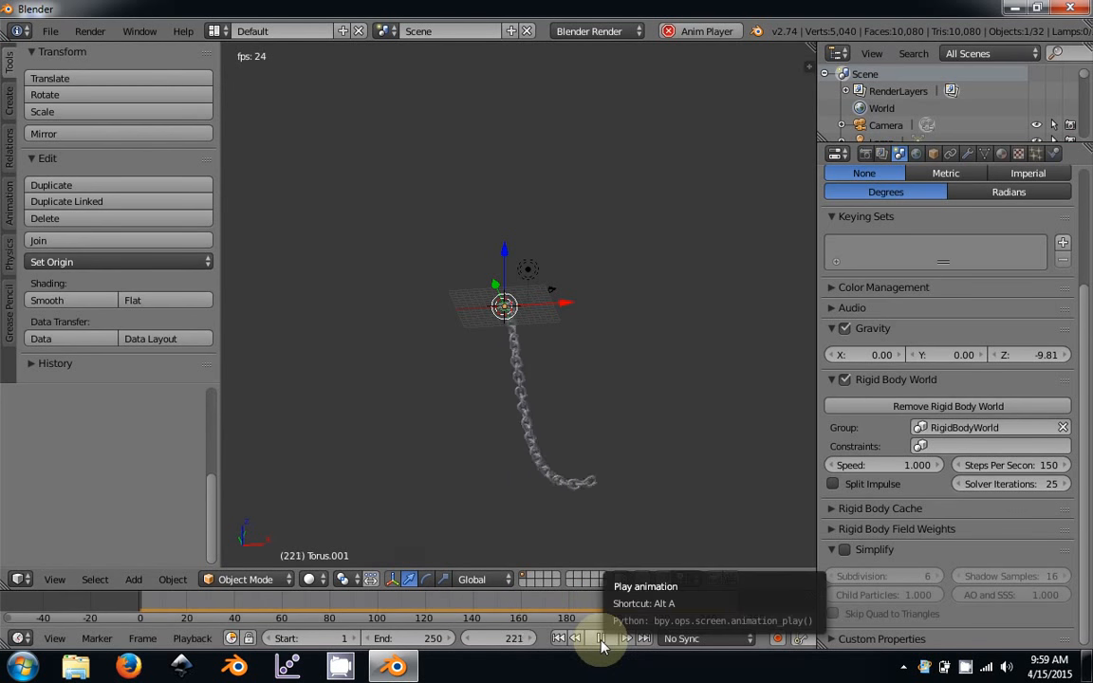
pyautogui.moveTo(501, 453); pyautogui.dragTo(554, 430, button='middle')
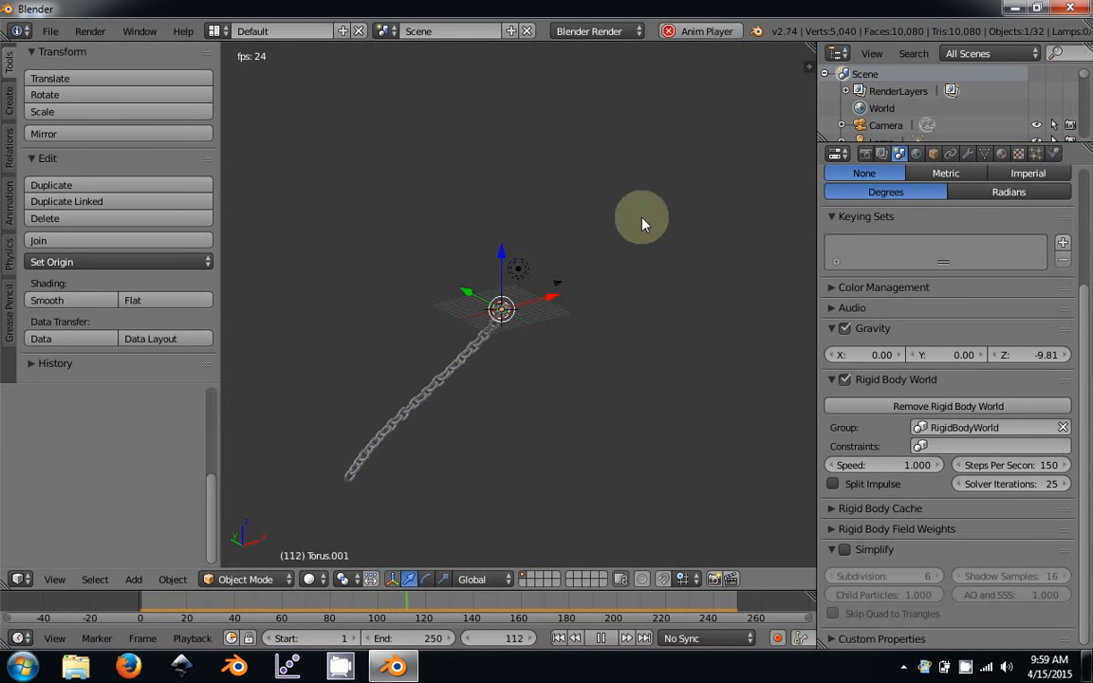
# Try inserting a rotation keyframe on the passive end link while the animation plays.
pyautogui.press('i')
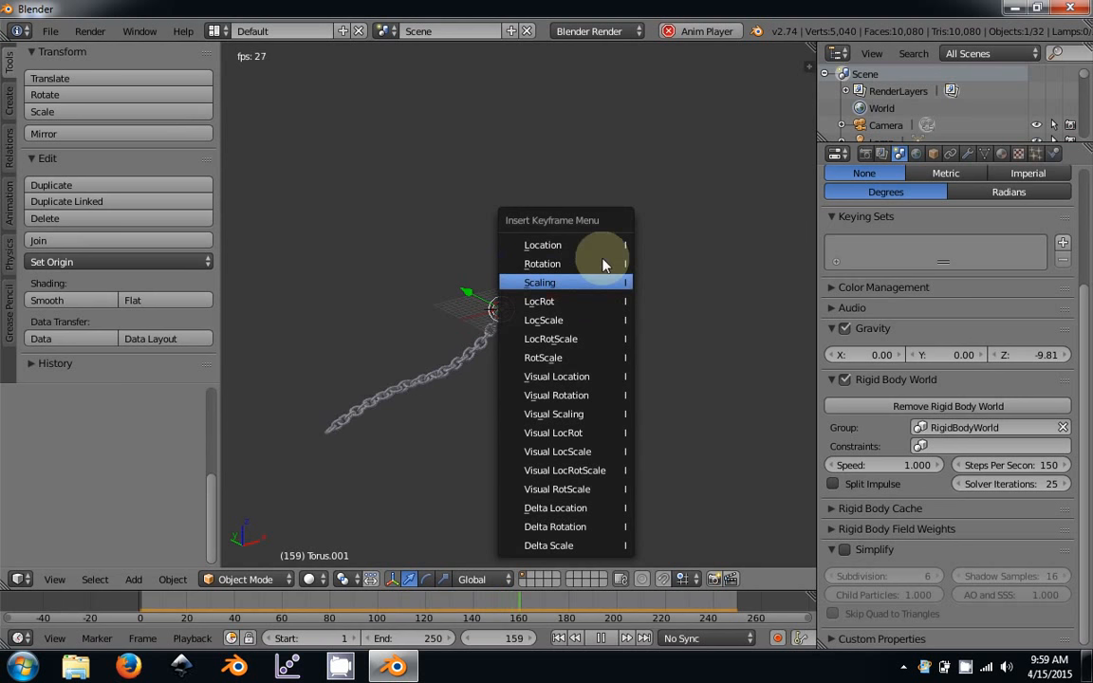
pyautogui.click(596, 299)
pyautogui.press('i')
pyautogui.click(622, 296)
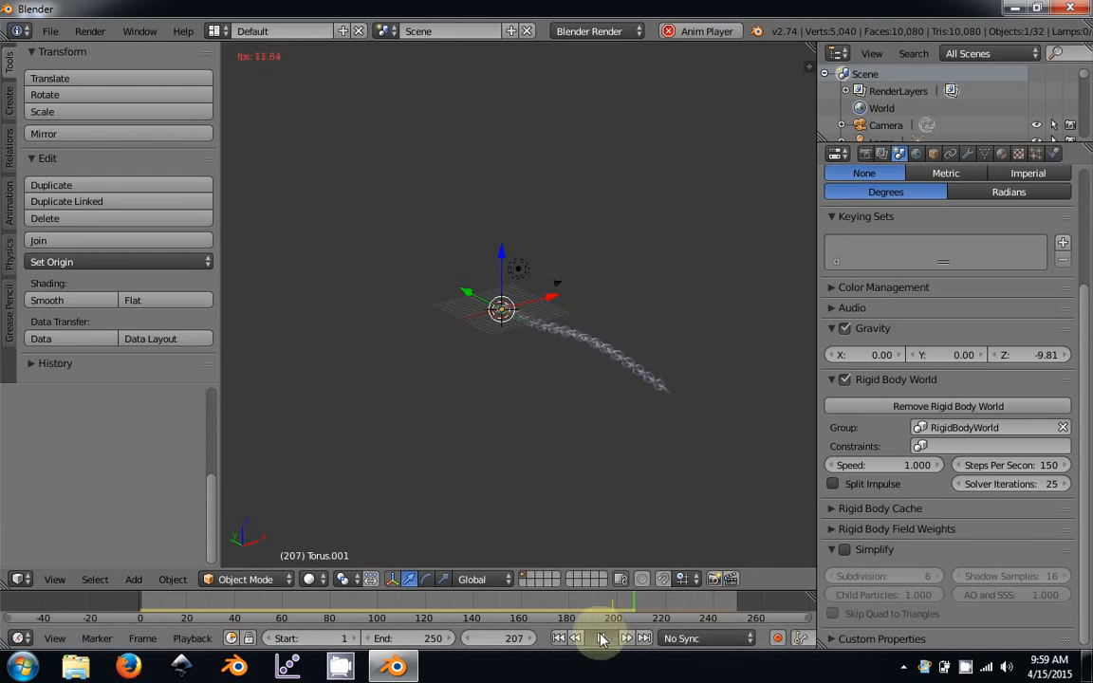
# Stop playback, step back to frame 198, and remove the passive link's rotation keyframe.
pyautogui.press('Escape')
pyautogui.press('n')
pyautogui.press('Left')
pyautogui.press('Left')
pyautogui.press('Left')
pyautogui.press('Left')
pyautogui.press('Left')
pyautogui.press('Left')
pyautogui.press('Left')
pyautogui.press('Left')
pyautogui.press('Left')
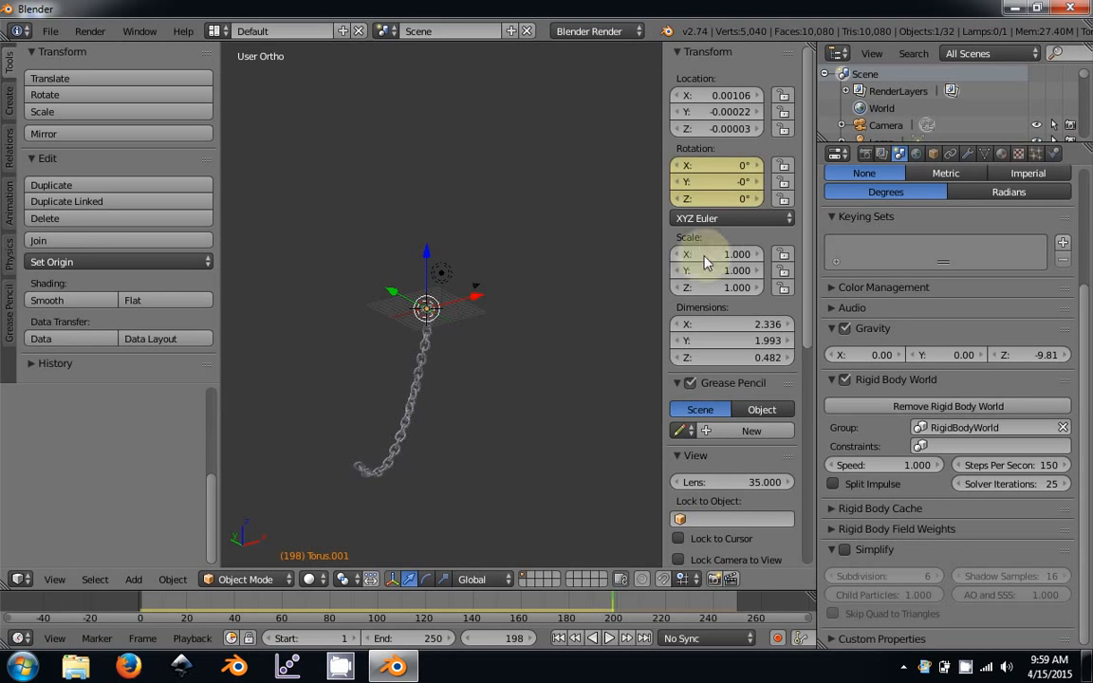
pyautogui.rightClick(702, 181)
pyautogui.click(707, 224)
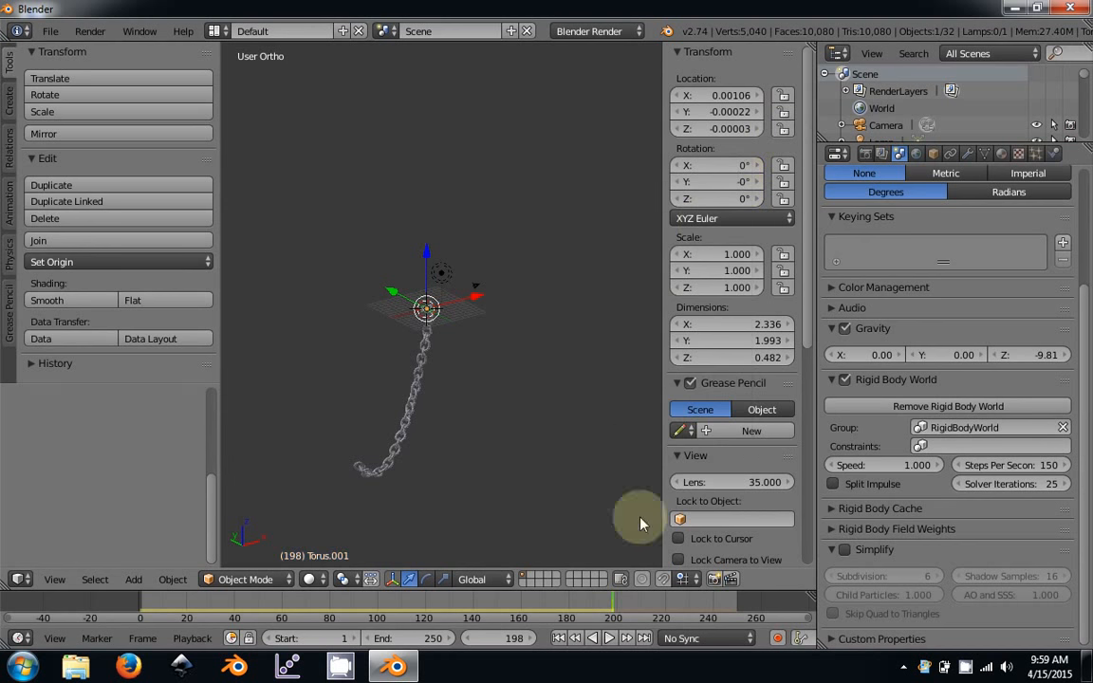
# Replay the simulation from frame 1, widen the 3D viewport, and inspect the swinging links up close.
pyautogui.click(559, 638)
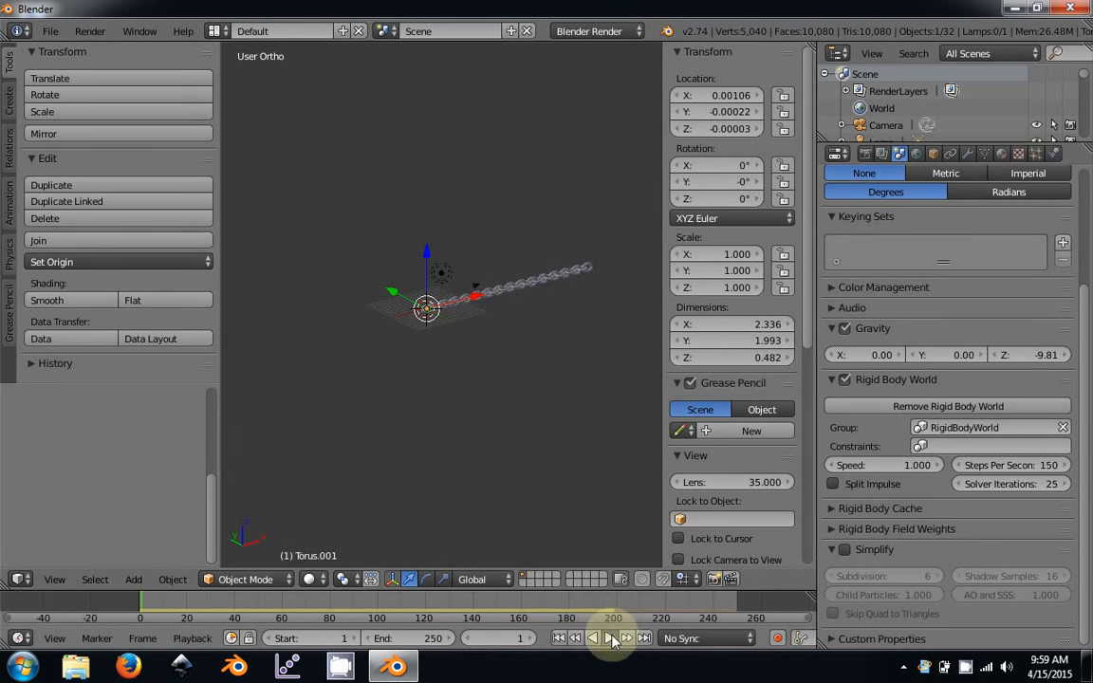
pyautogui.click(610, 638)
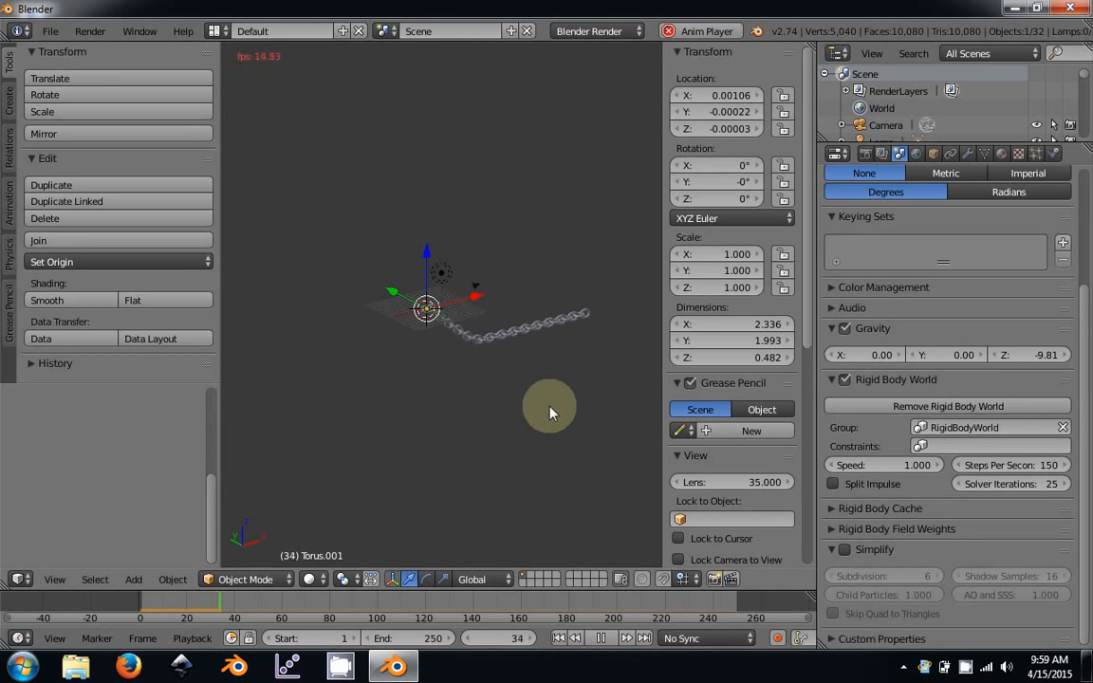
pyautogui.moveTo(815, 336); pyautogui.dragTo(927, 323)
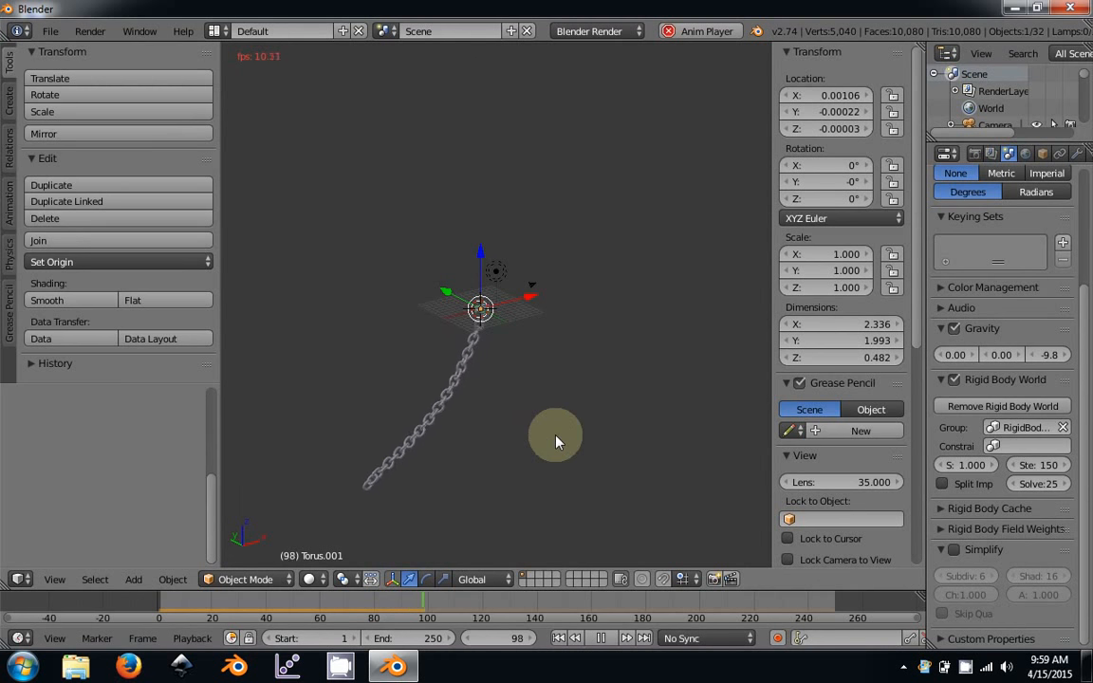
pyautogui.scroll(5, 491, 398)
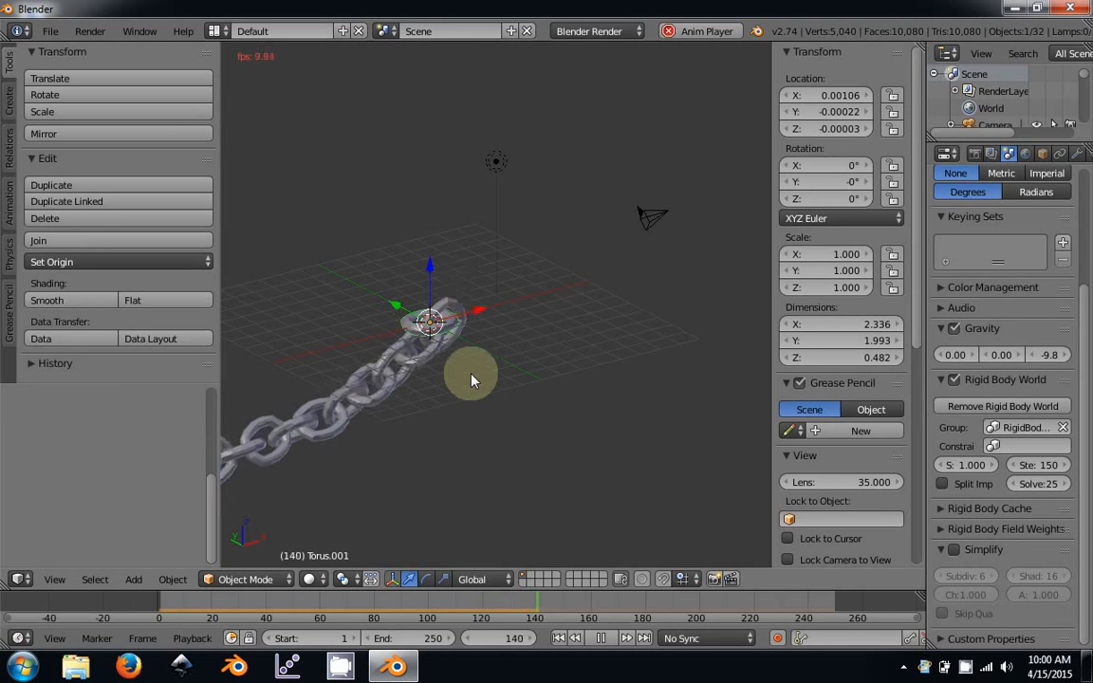
pyautogui.scroll(-4, 471, 376)
# Enter camera view, select the camera, and fly it to about X 0.47, Y -20.53, Z 22.90 to frame the chain.
pyautogui.press('KP_0')
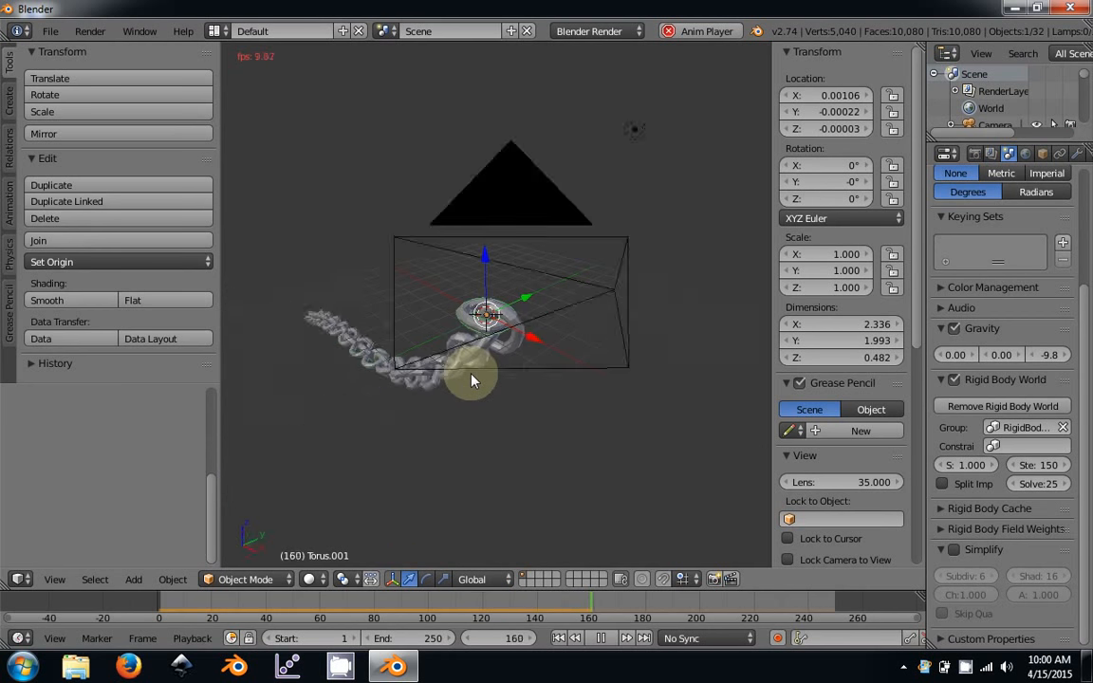
pyautogui.click(491, 382)
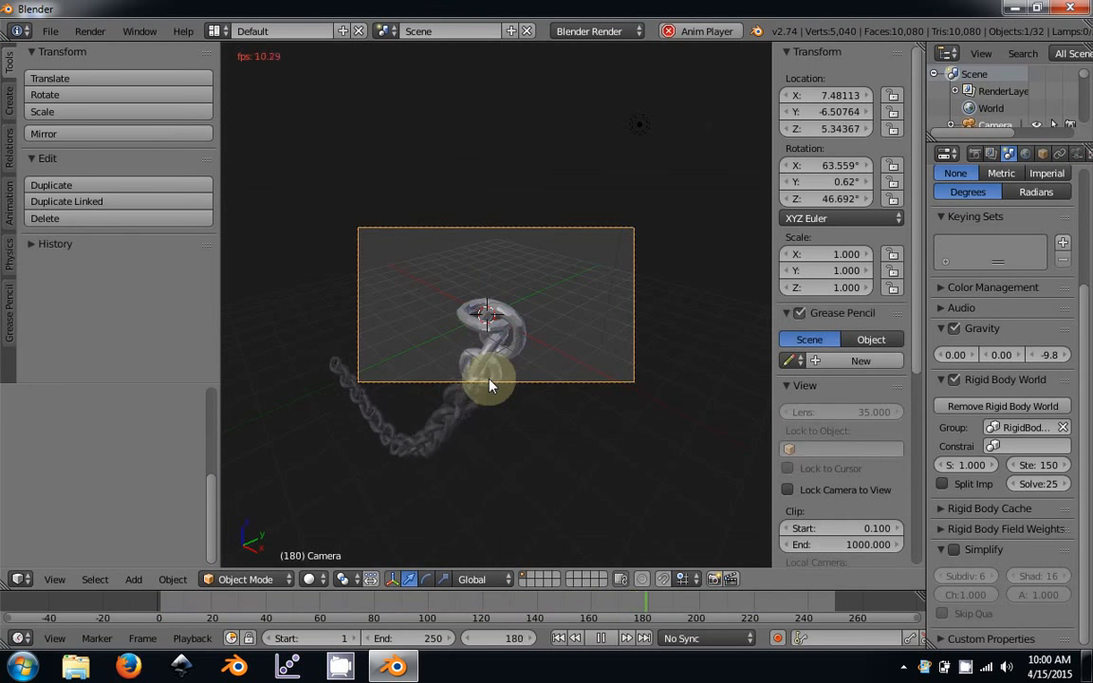
pyautogui.hotkey('shift', 'f')
pyautogui.press('s')
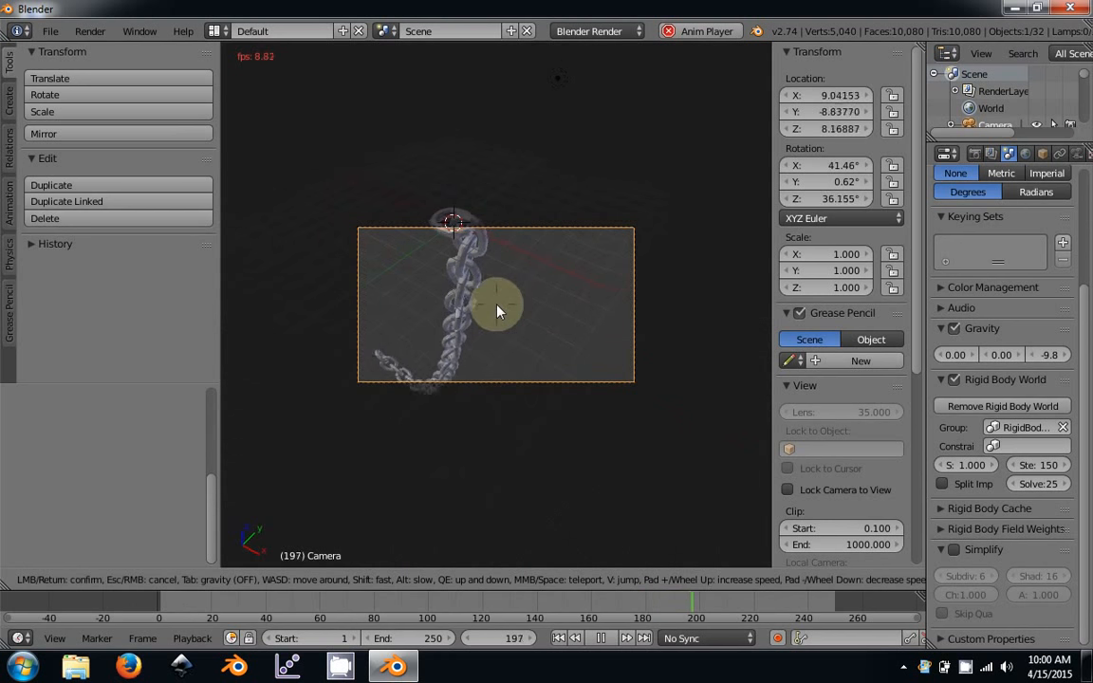
pyautogui.press('a')
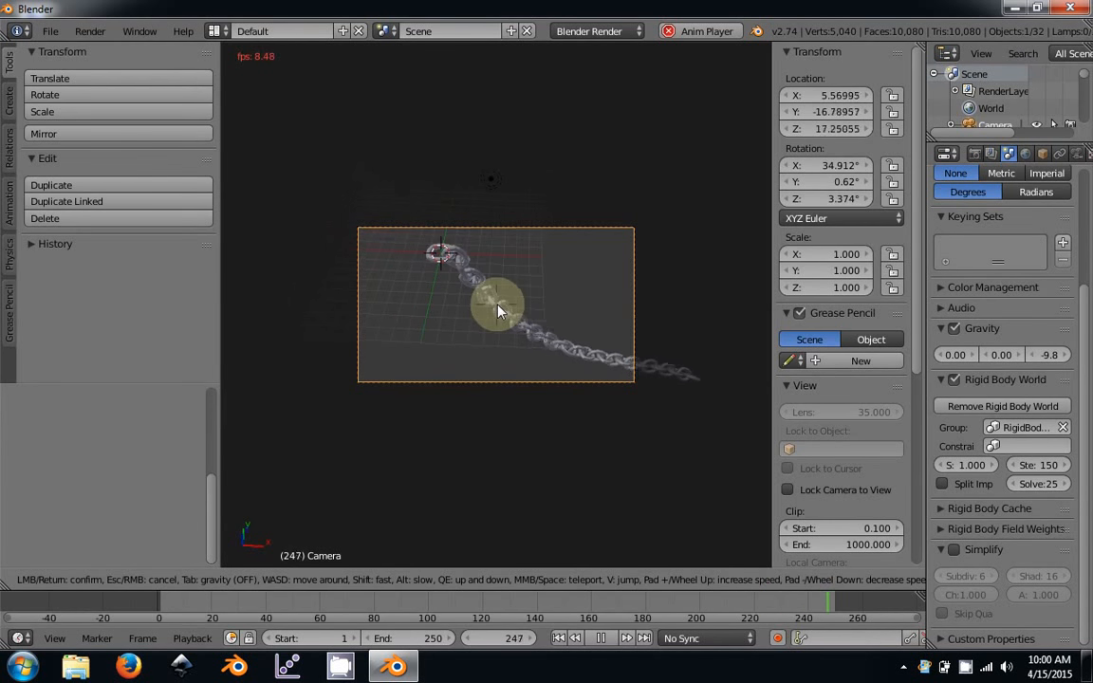
pyautogui.press('a')
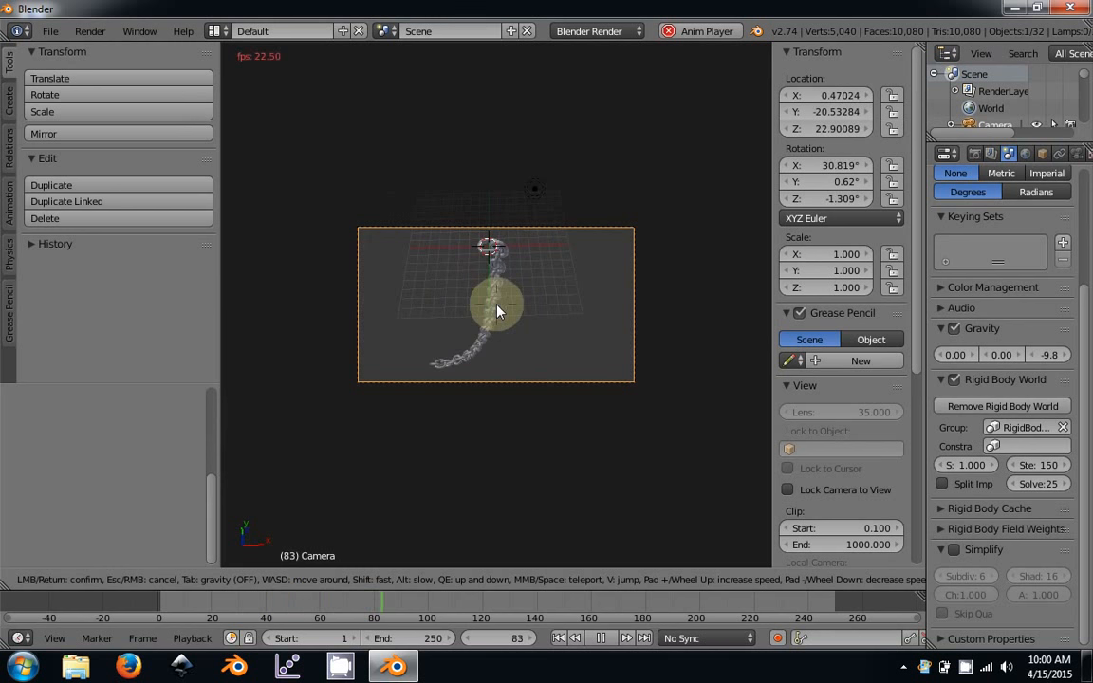
pyautogui.click(497, 312)
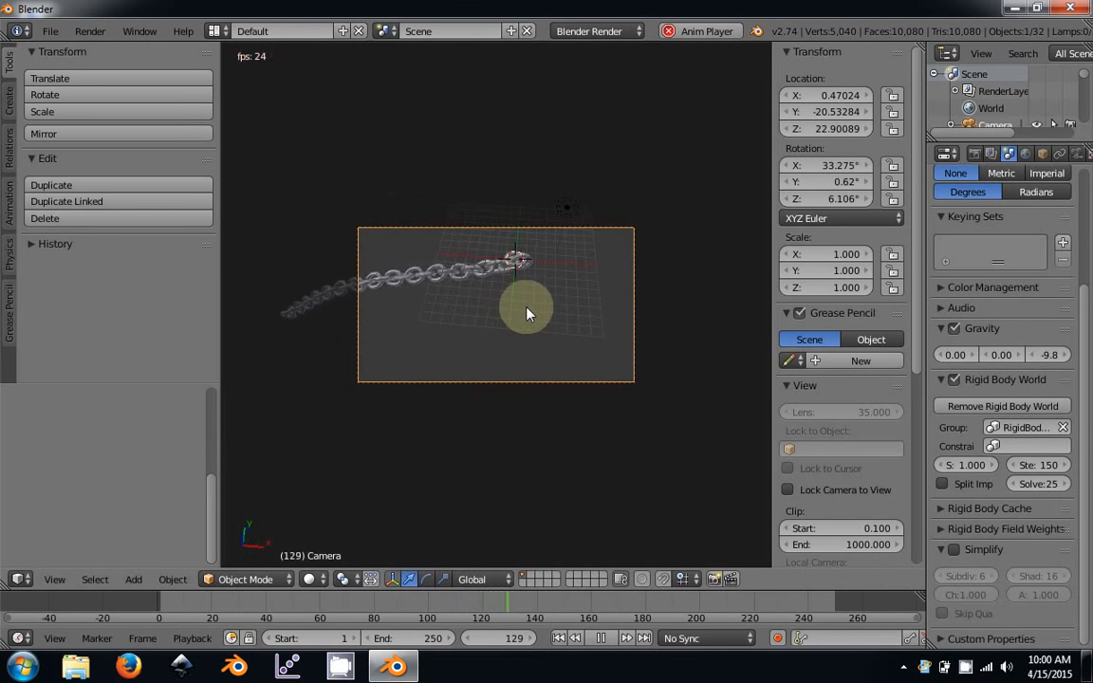
# Show the render settings in a wider properties editor, stop playback at frame 90, and render a test still of the chain.
pyautogui.scroll(5, 1048, 327)
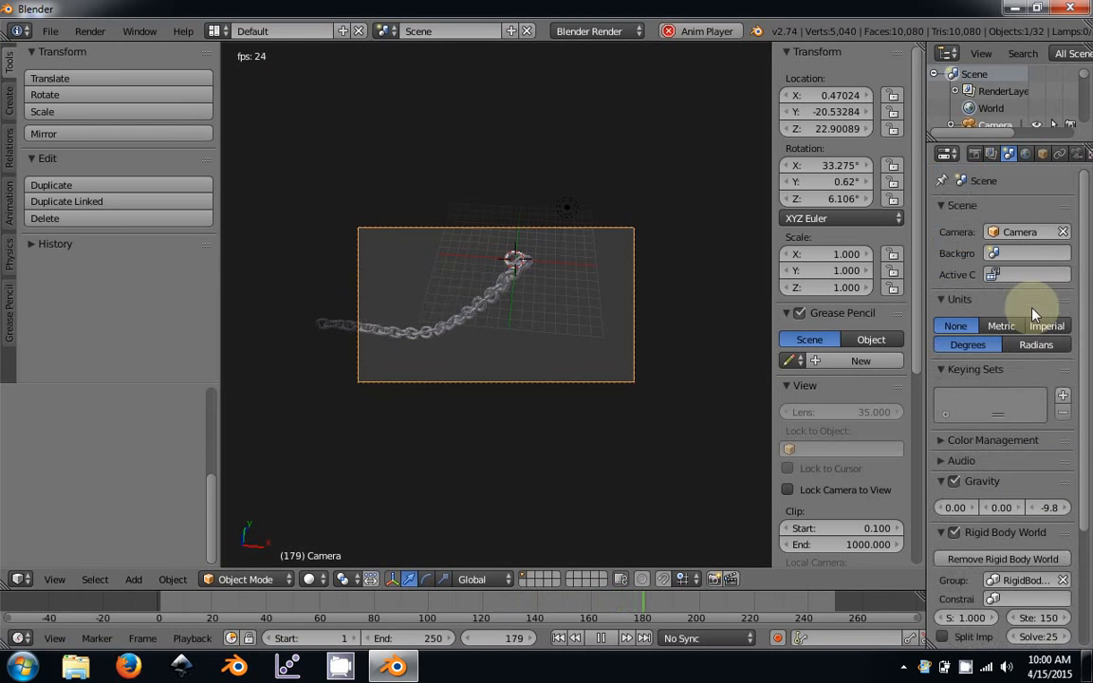
pyautogui.click(975, 154)
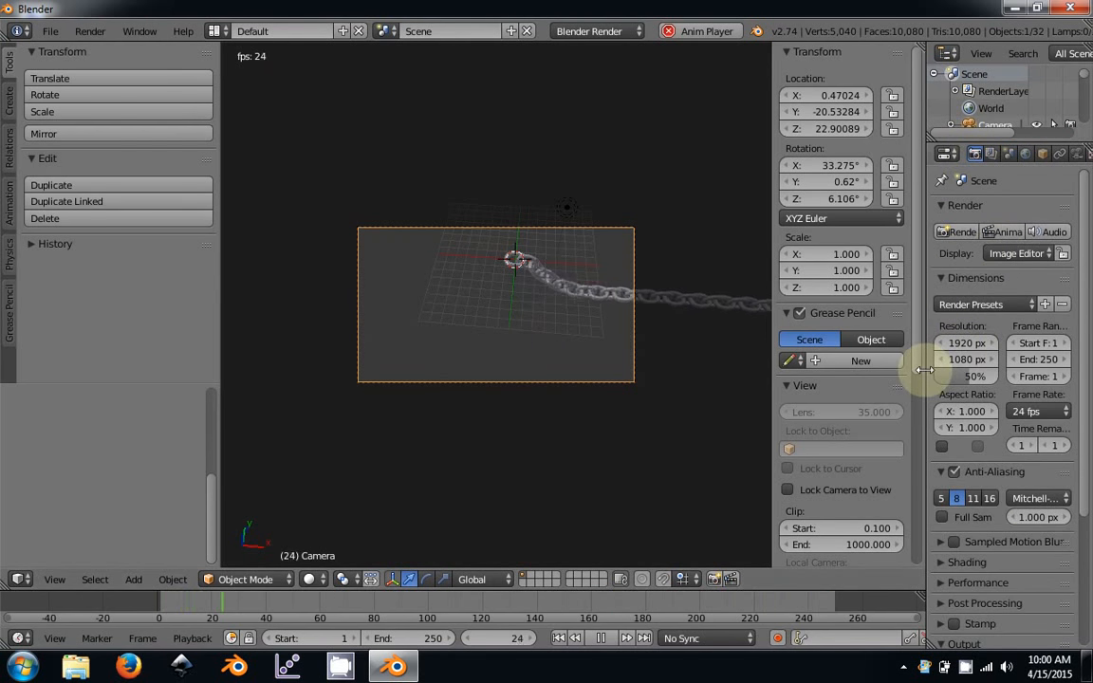
pyautogui.moveTo(923, 361); pyautogui.dragTo(857, 360)
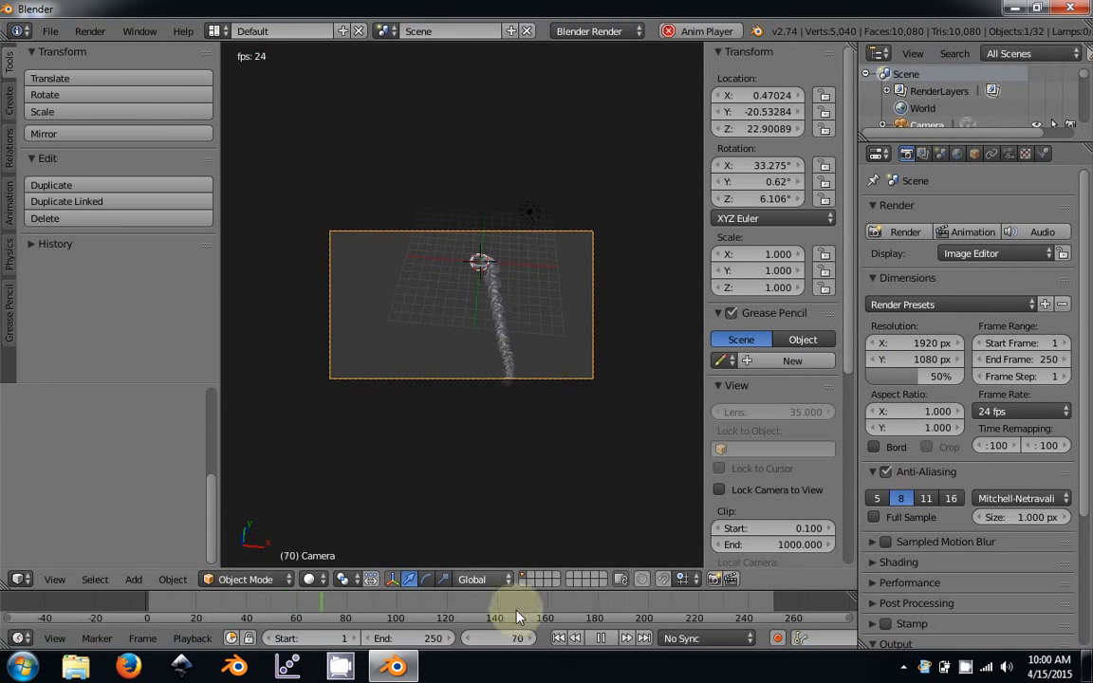
pyautogui.click(601, 638)
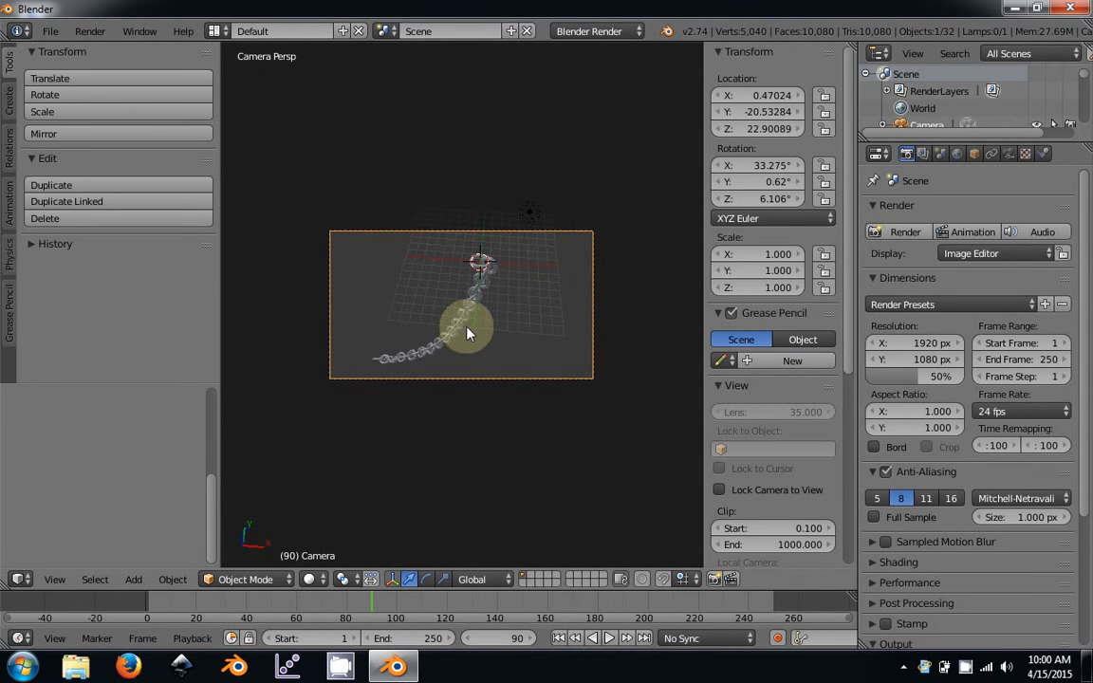
pyautogui.press('F12')
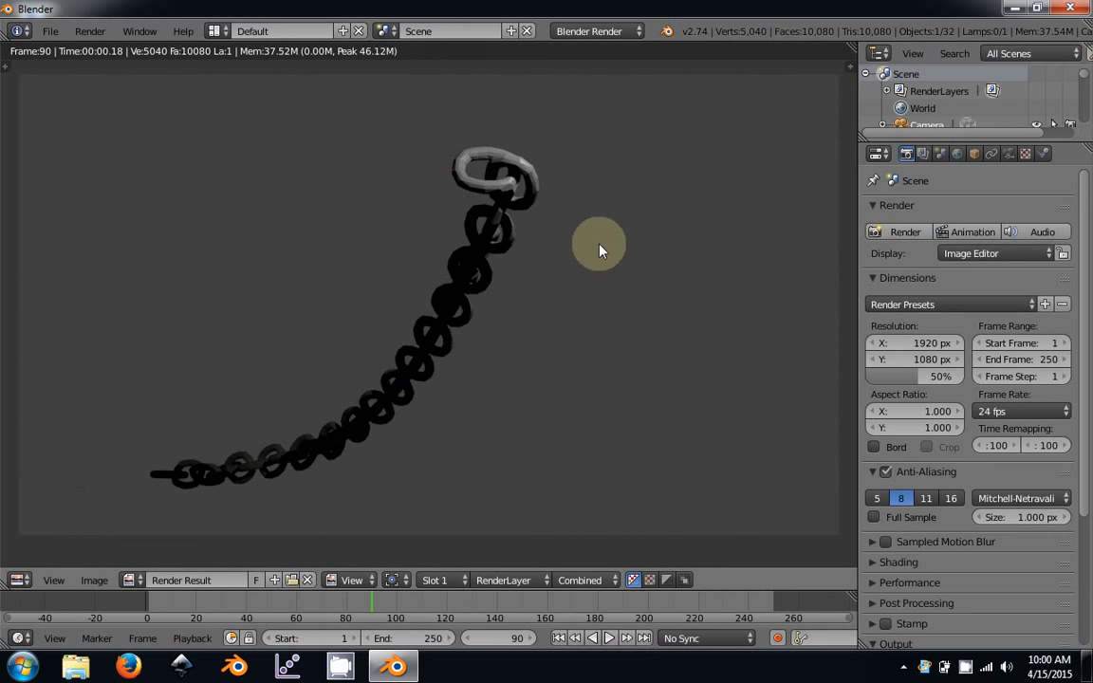
pyautogui.press('Escape')
# Set the render resolution scale to 100% and apply the HDTV 720p render preset.
pyautogui.moveTo(935, 375); pyautogui.dragTo(1079, 360)
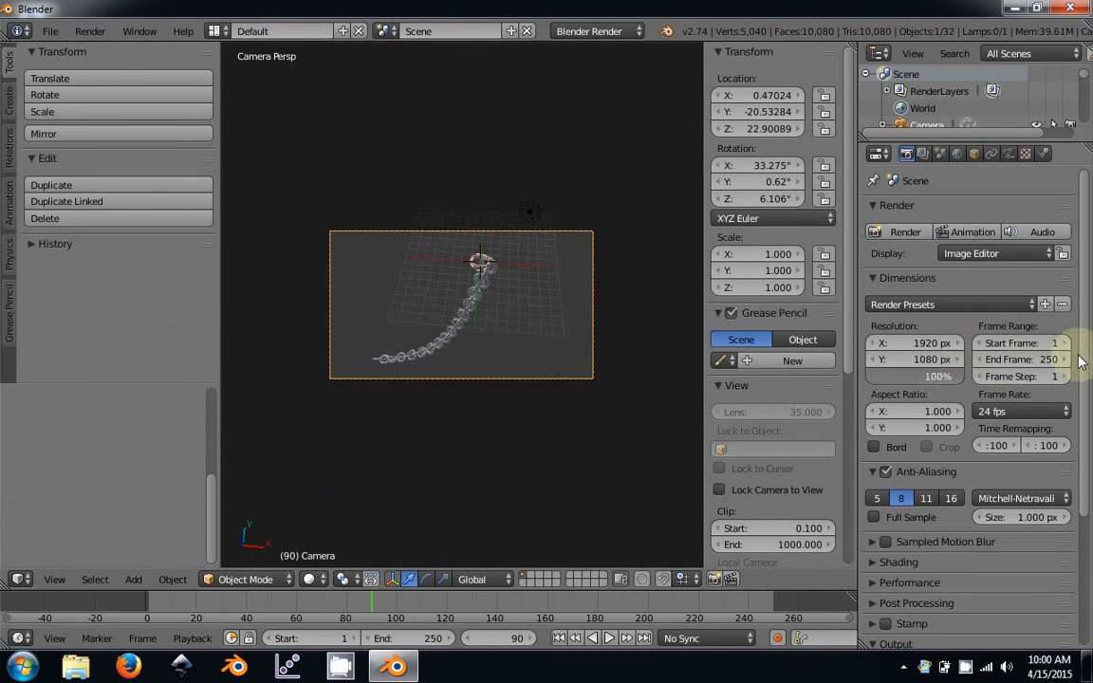
pyautogui.click(916, 306)
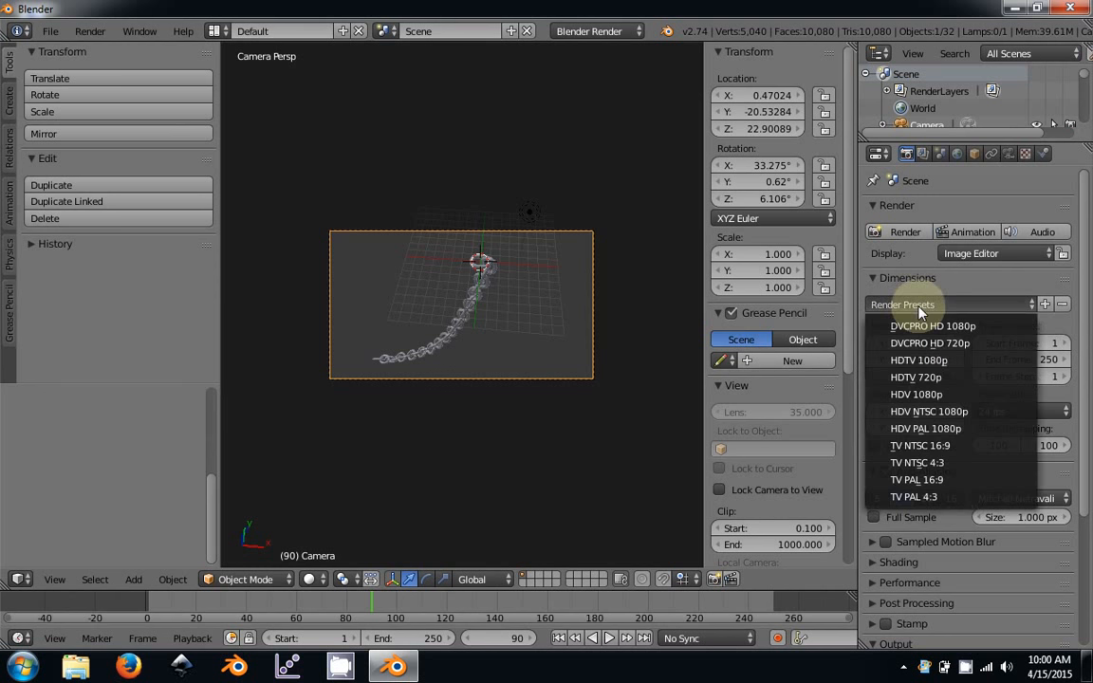
pyautogui.click(942, 378)
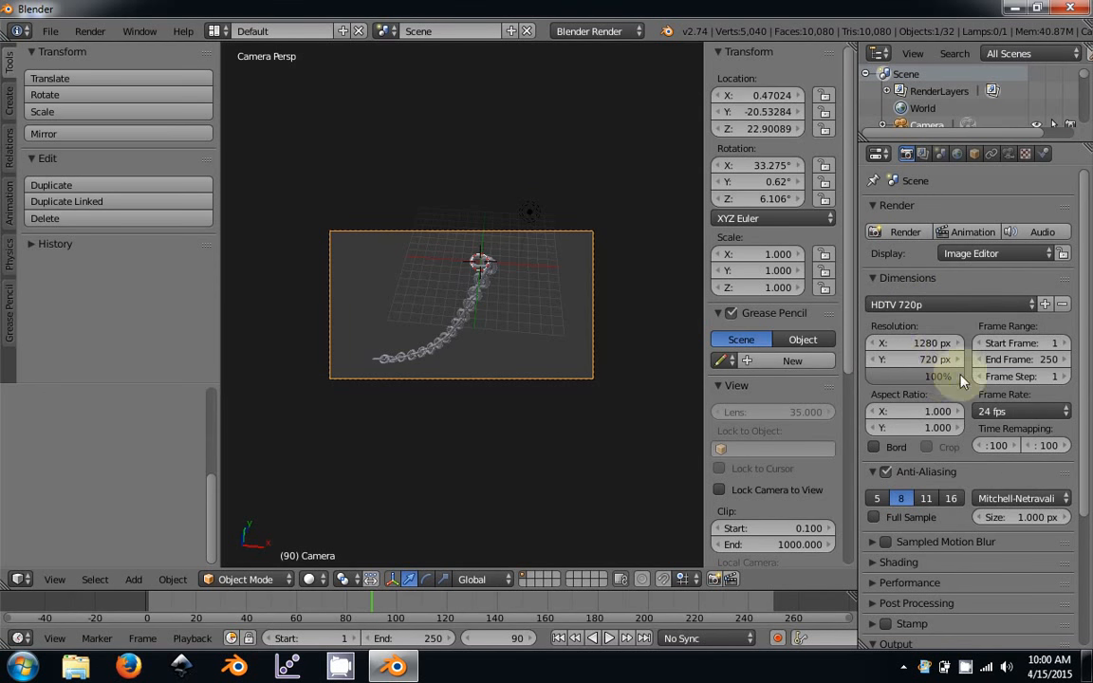
pyautogui.click(920, 304)
pyautogui.click(969, 311)
# Set the render output folder to the Desktop and the PNG compression to 100%.
pyautogui.scroll(-5, 912, 380)
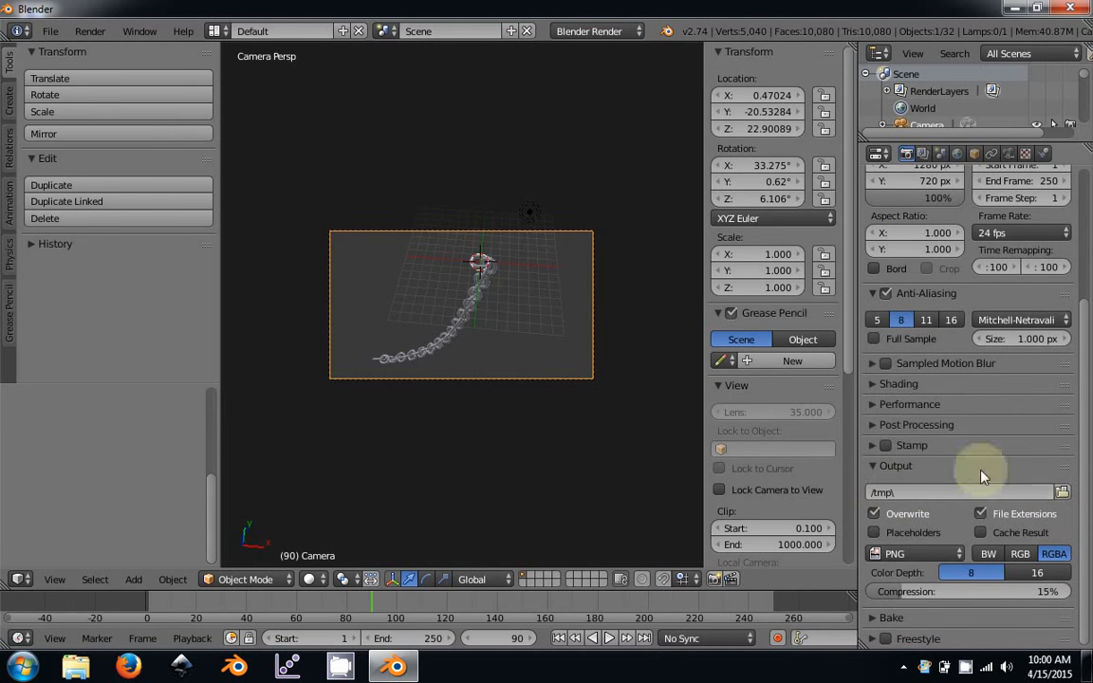
pyautogui.click(1062, 492)
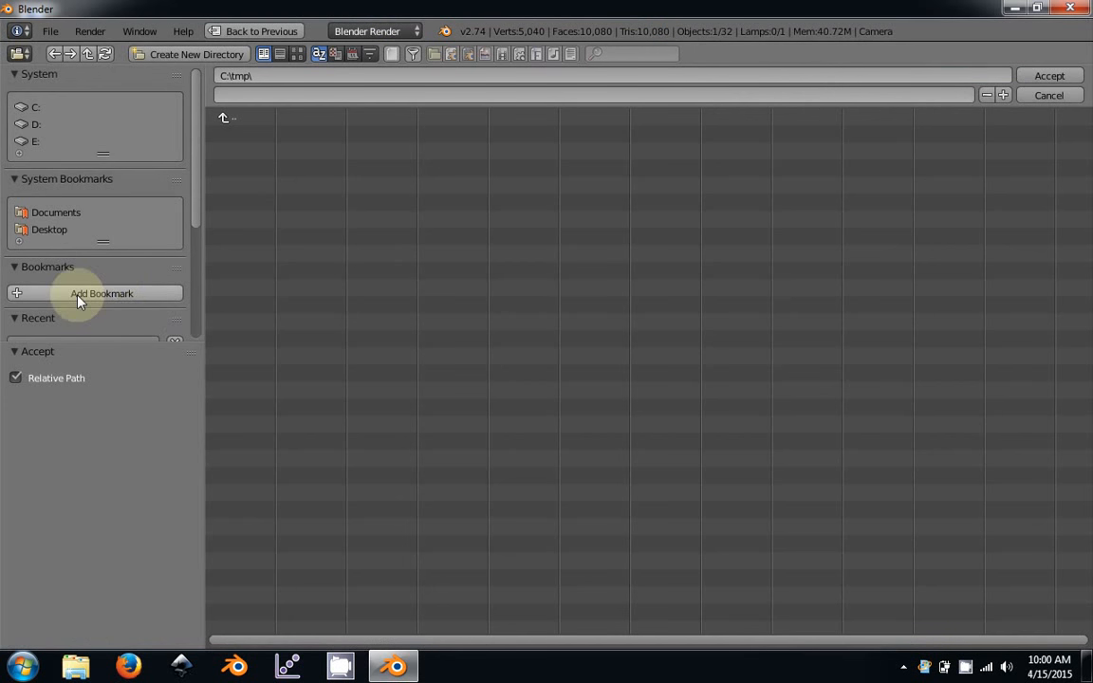
pyautogui.click(53, 230)
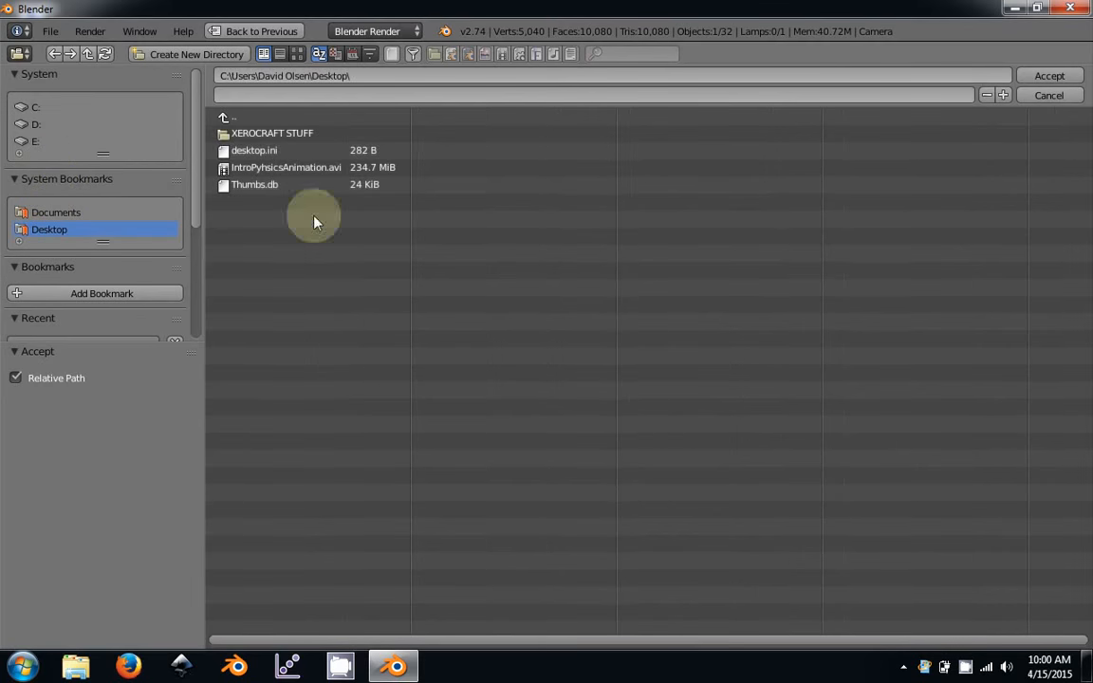
pyautogui.click(1036, 79)
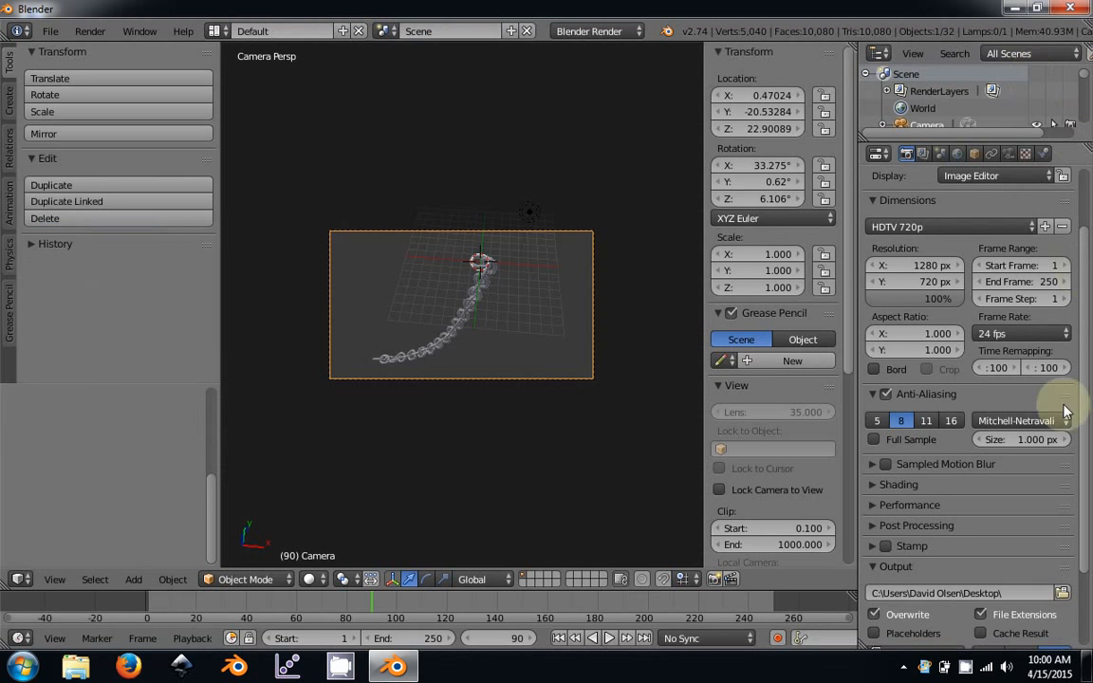
pyautogui.scroll(-3, 1016, 488)
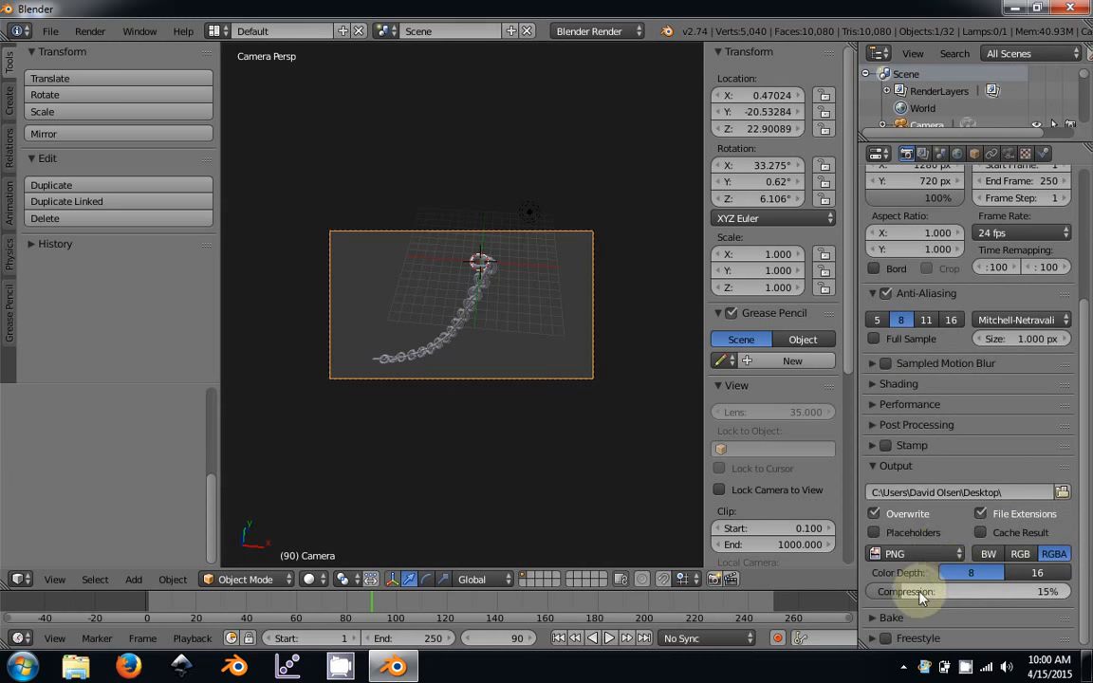
pyautogui.moveTo(915, 593); pyautogui.dragTo(395, 571)
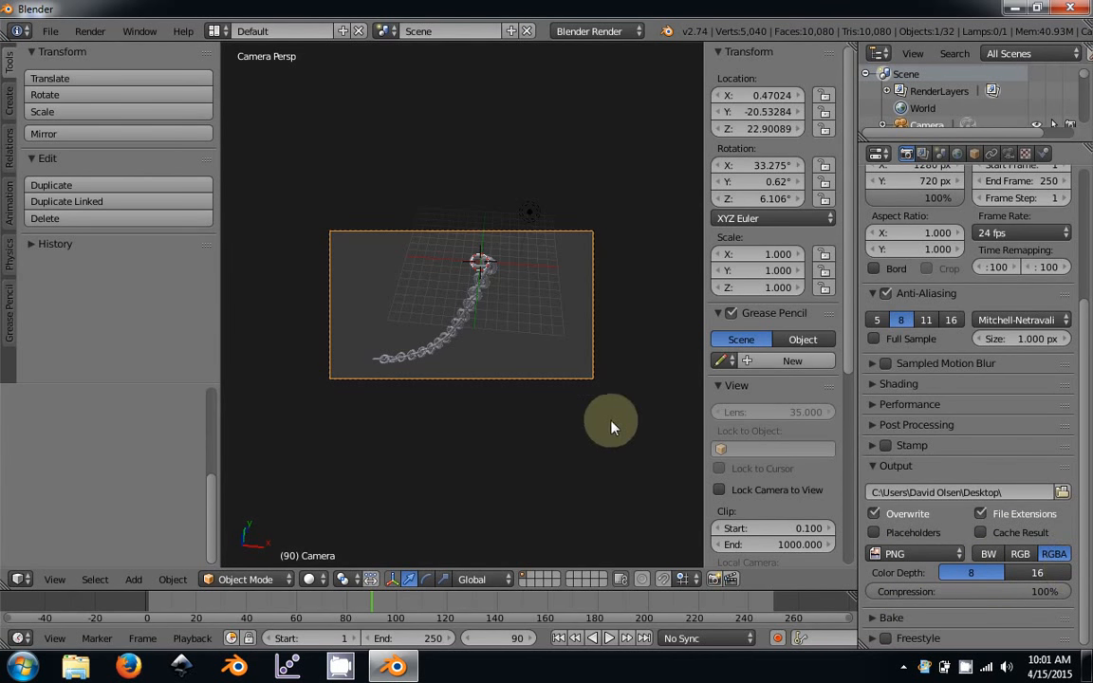
# Render frame 90 and save the still to the Desktop as untitled.png.
pyautogui.press('F12')
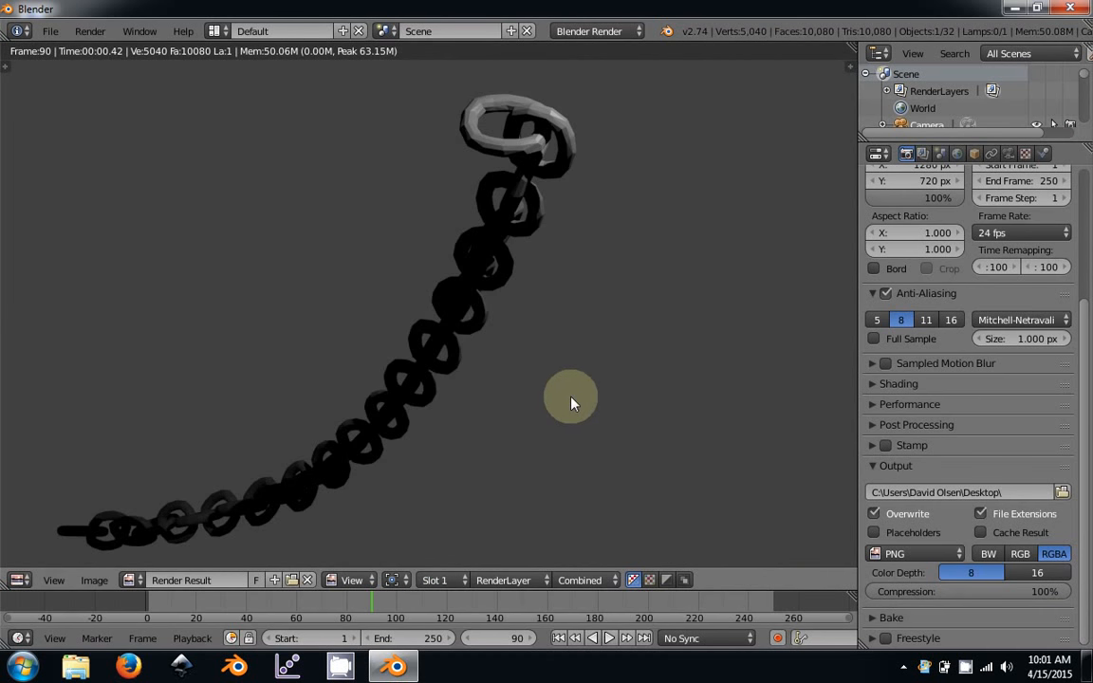
pyautogui.scroll(-2, 569, 408)
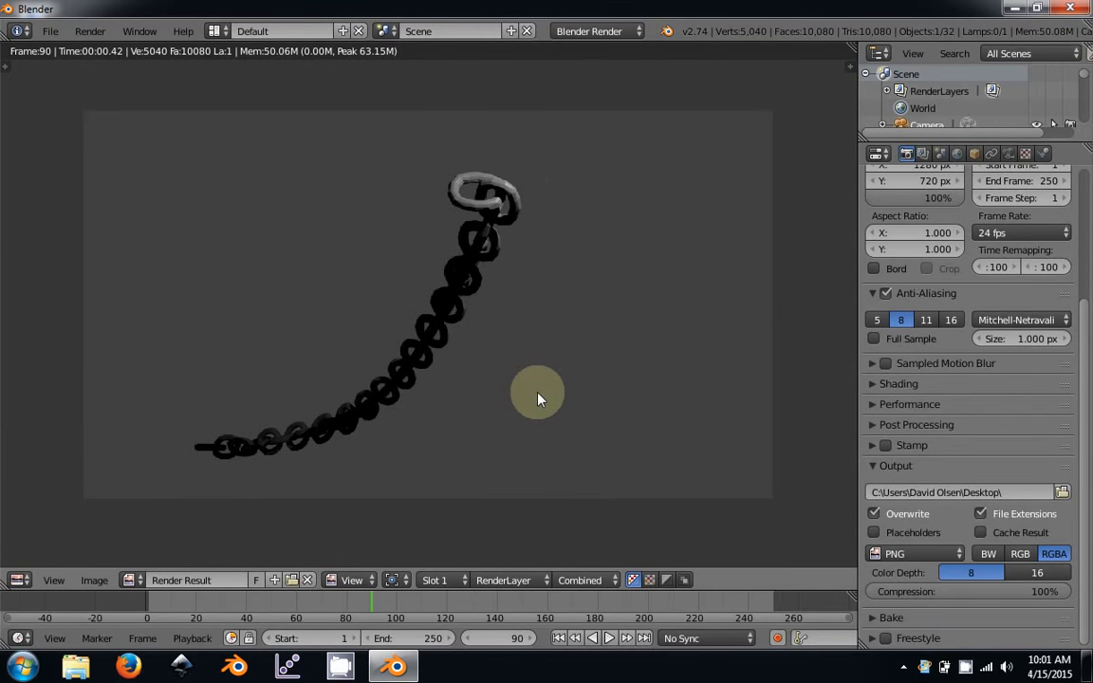
pyautogui.press('F3')
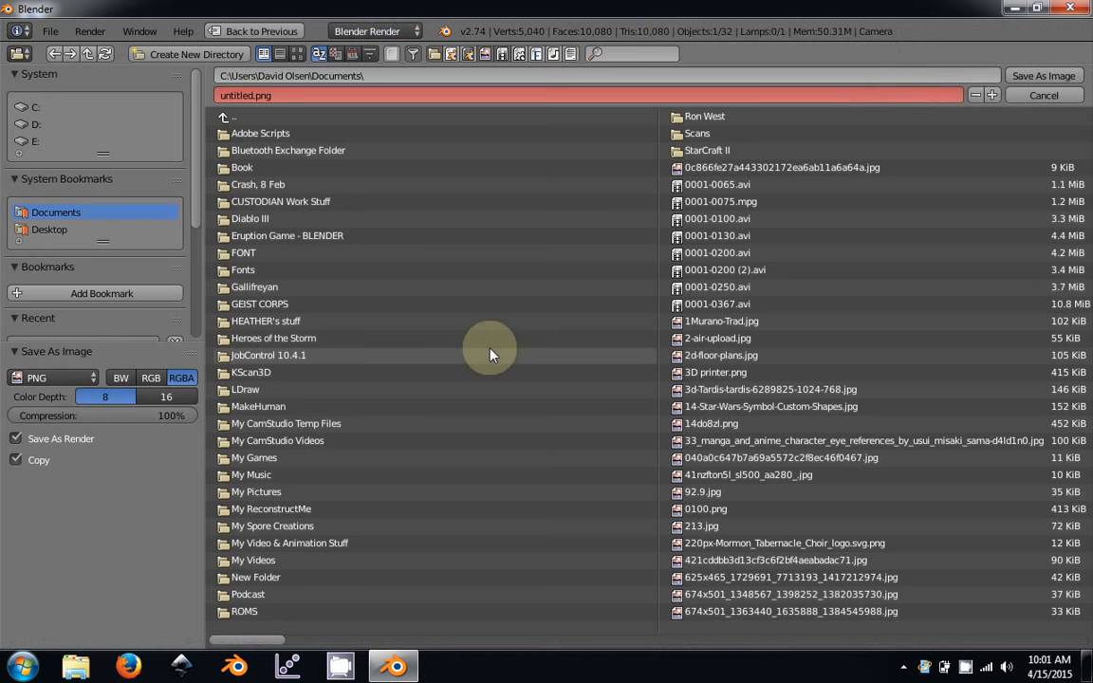
pyautogui.click(43, 232)
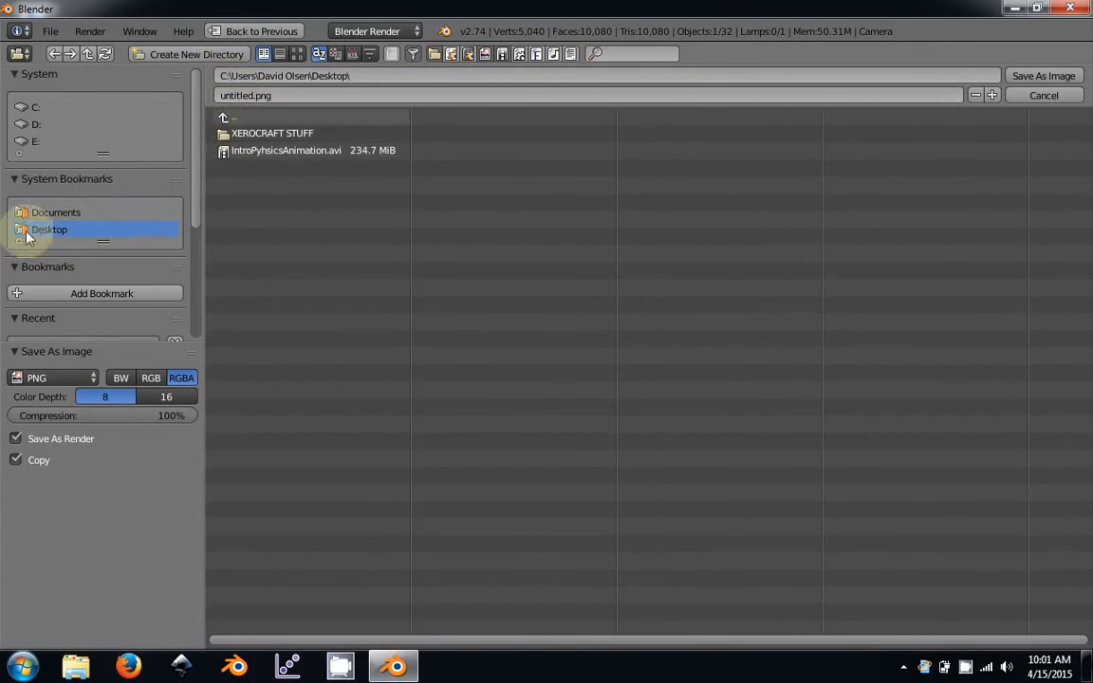
pyautogui.click(256, 95)
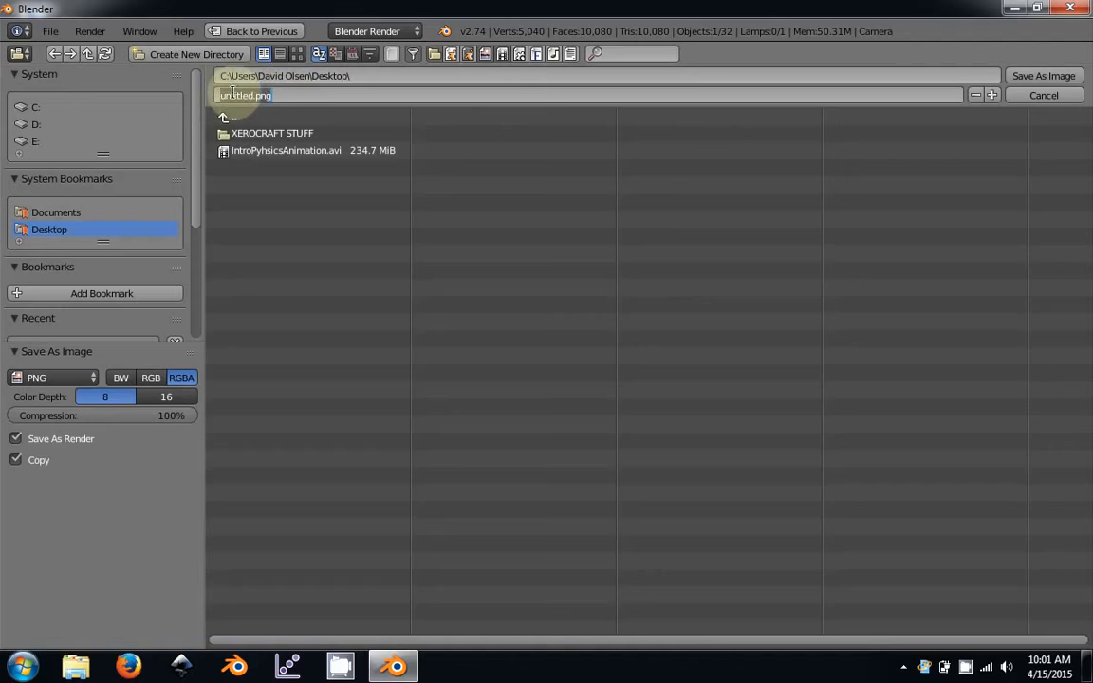
pyautogui.click(1044, 76)
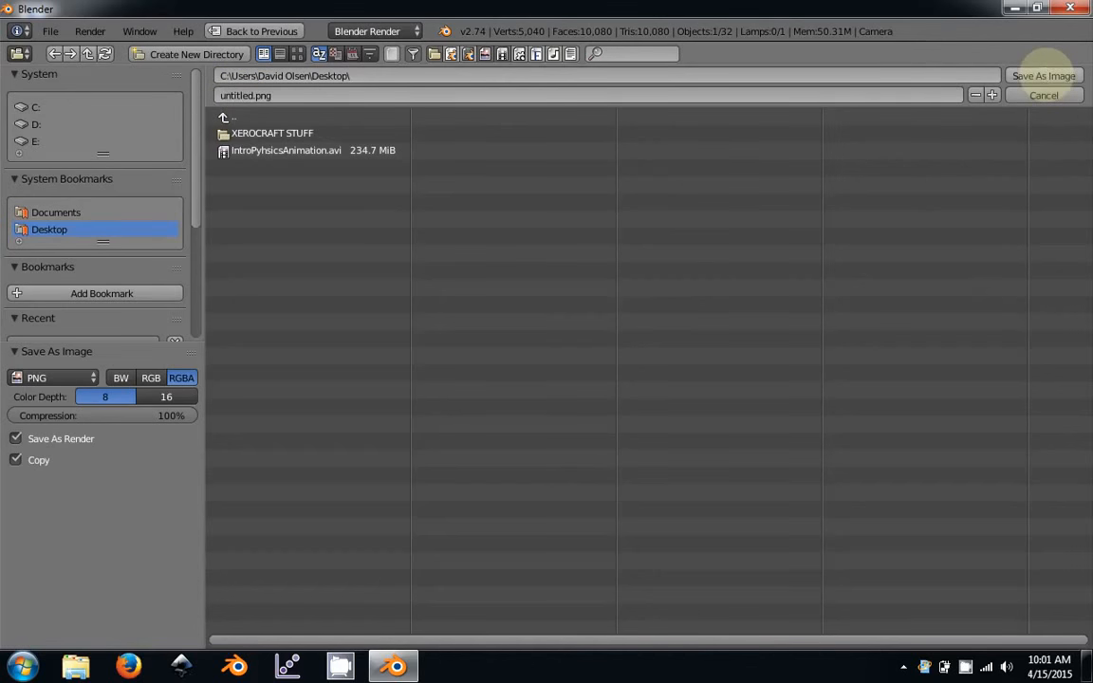
pyautogui.click(1044, 75)
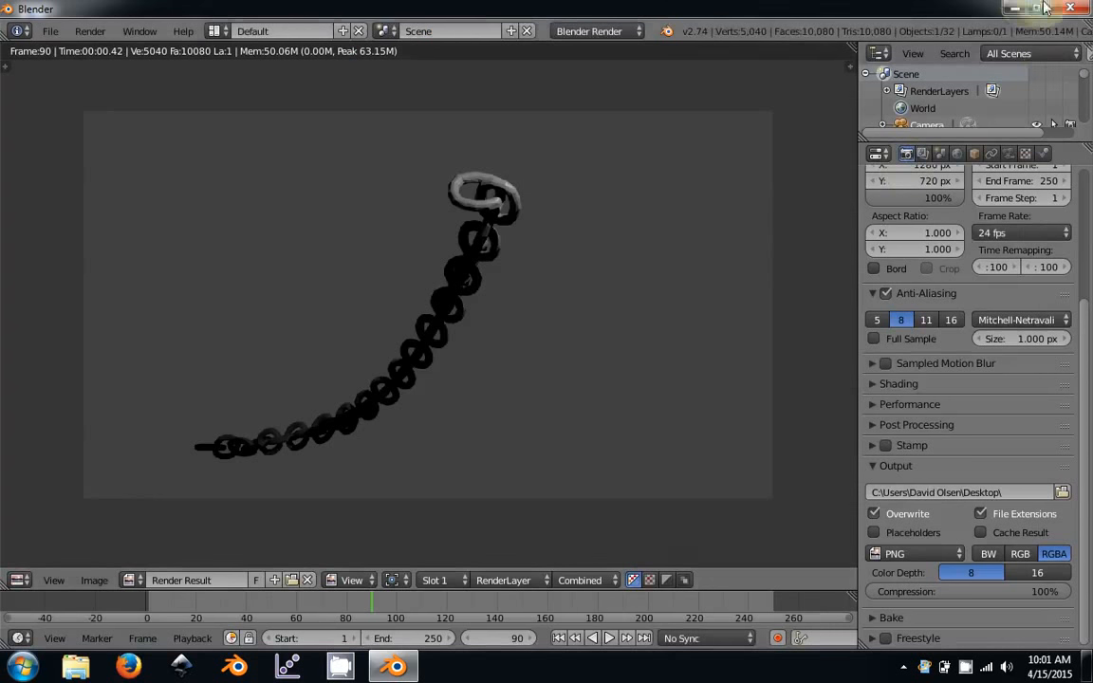
# View the saved untitled image from the Windows desktop, close it, and return to Blender's camera view.
pyautogui.click(1015, 11)
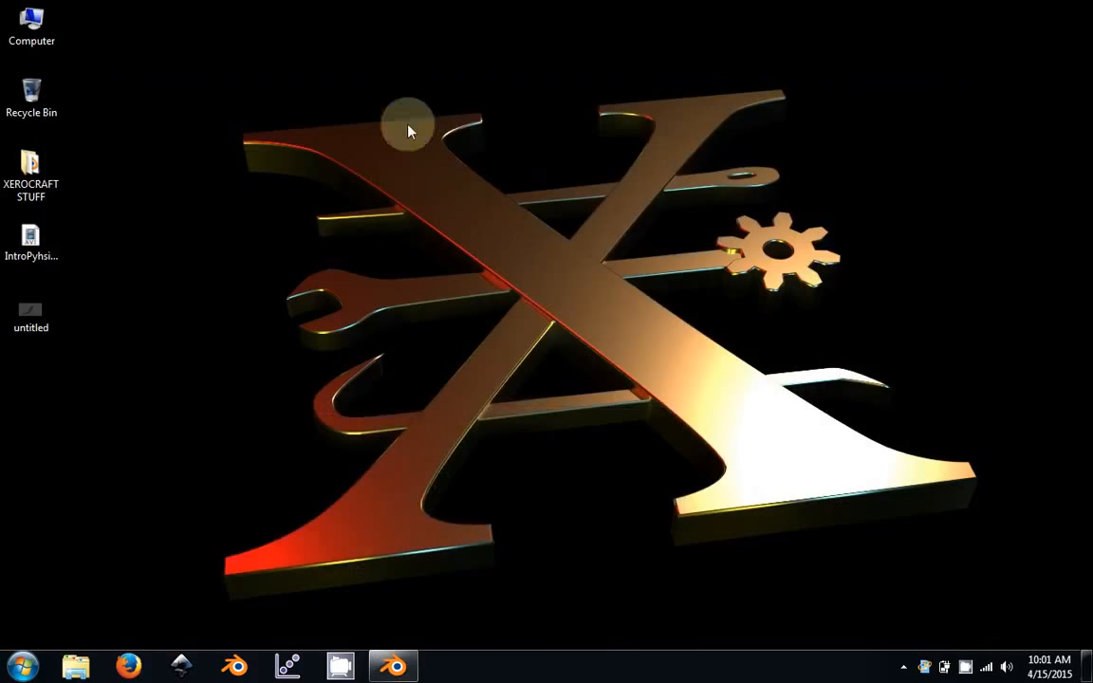
pyautogui.doubleClick(38, 316)
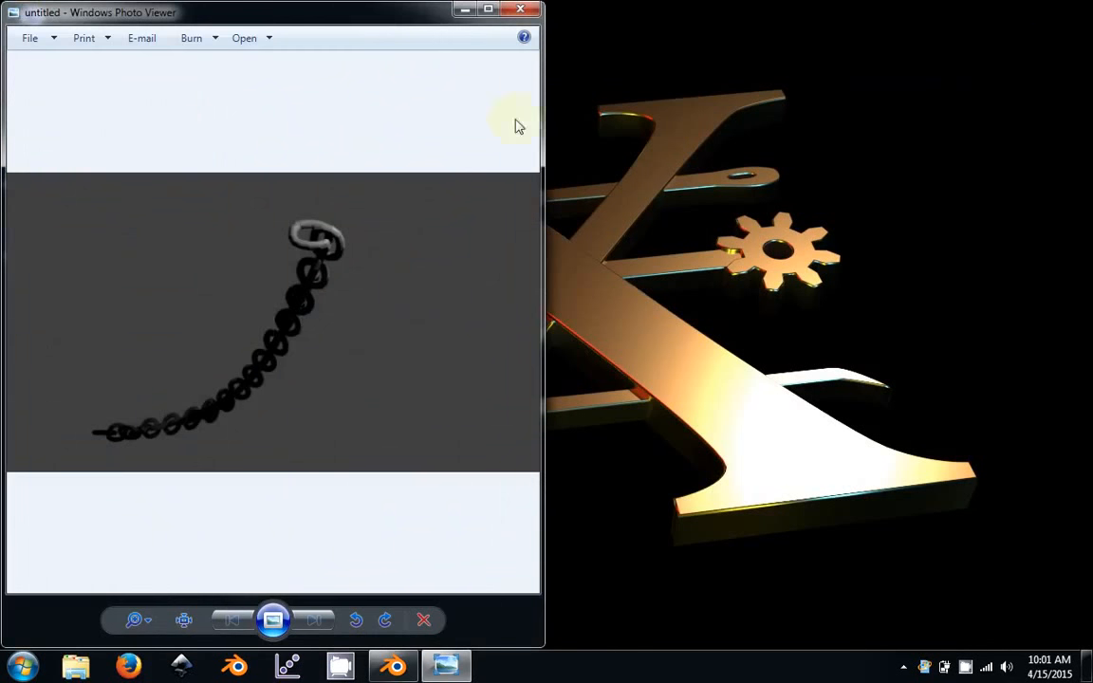
pyautogui.click(519, 14)
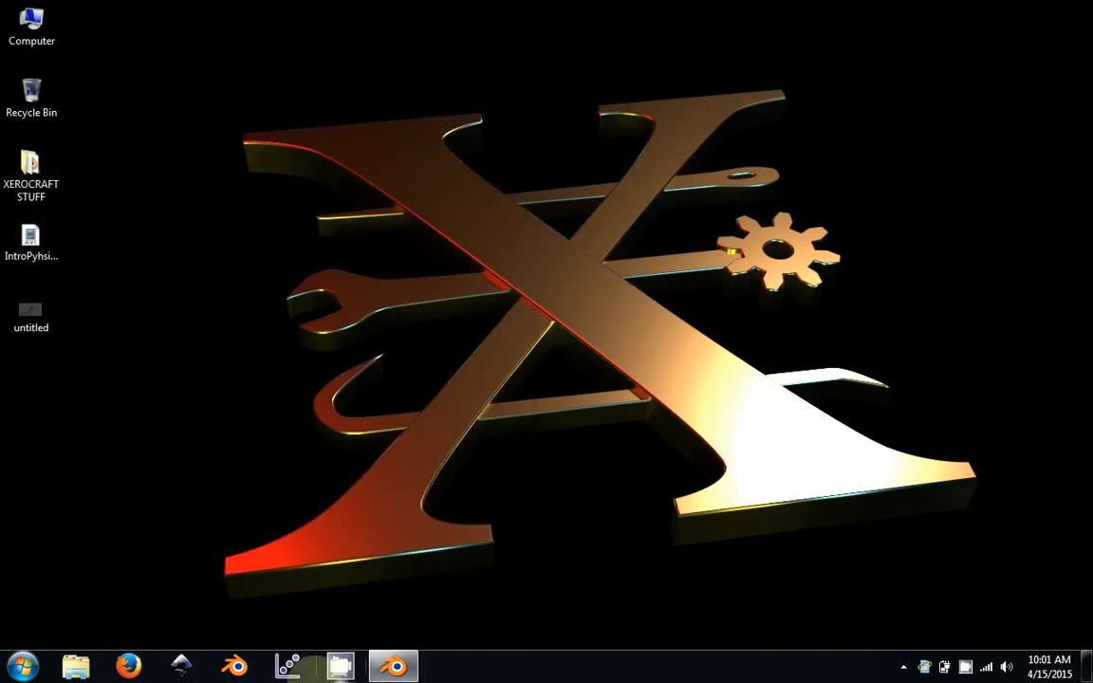
pyautogui.click(412, 671)
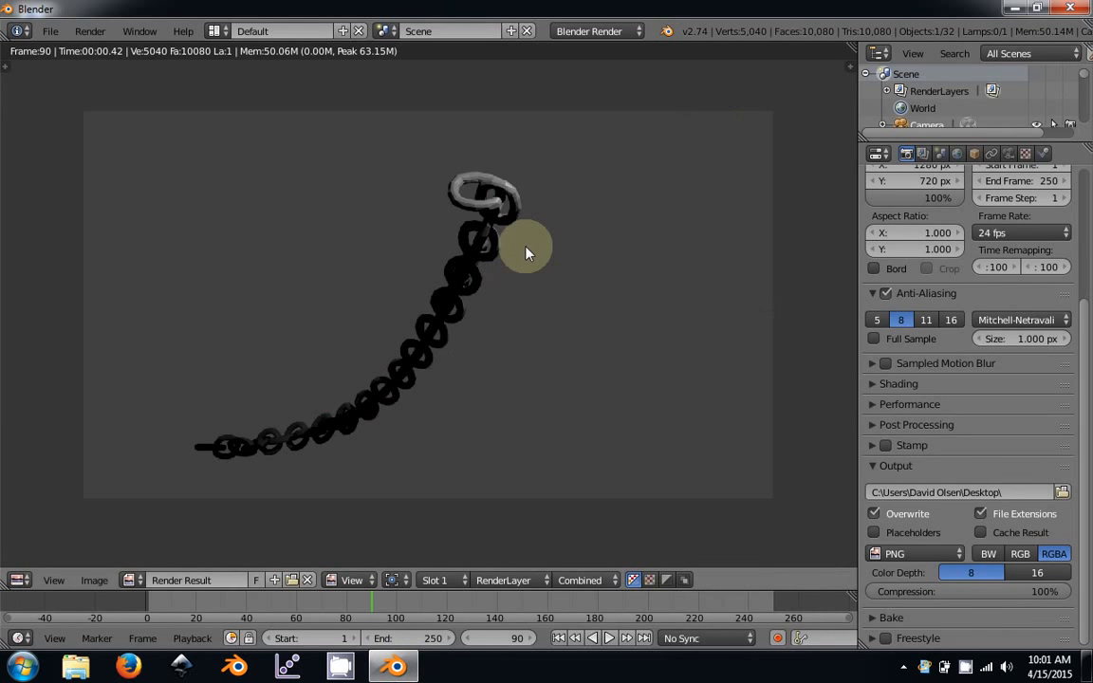
pyautogui.press('Escape')
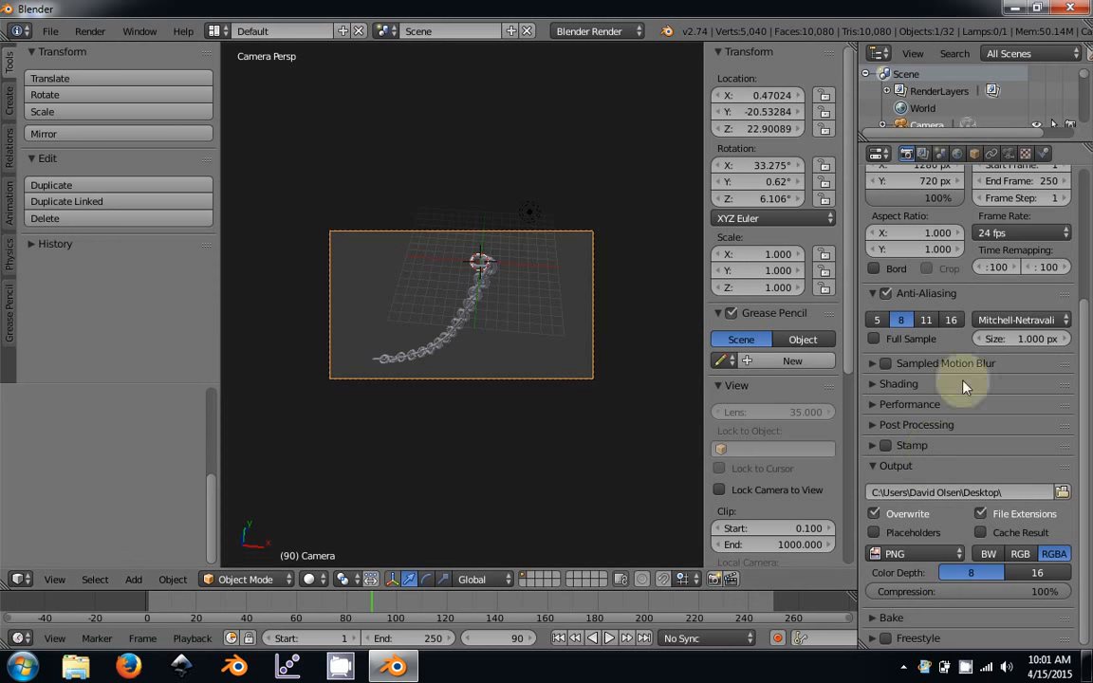
# Move the timeline to frame 8, review the output file formats, and choose PNG.
pyautogui.moveTo(445, 612); pyautogui.dragTo(166, 605)
pyautogui.scroll(5, 989, 517)
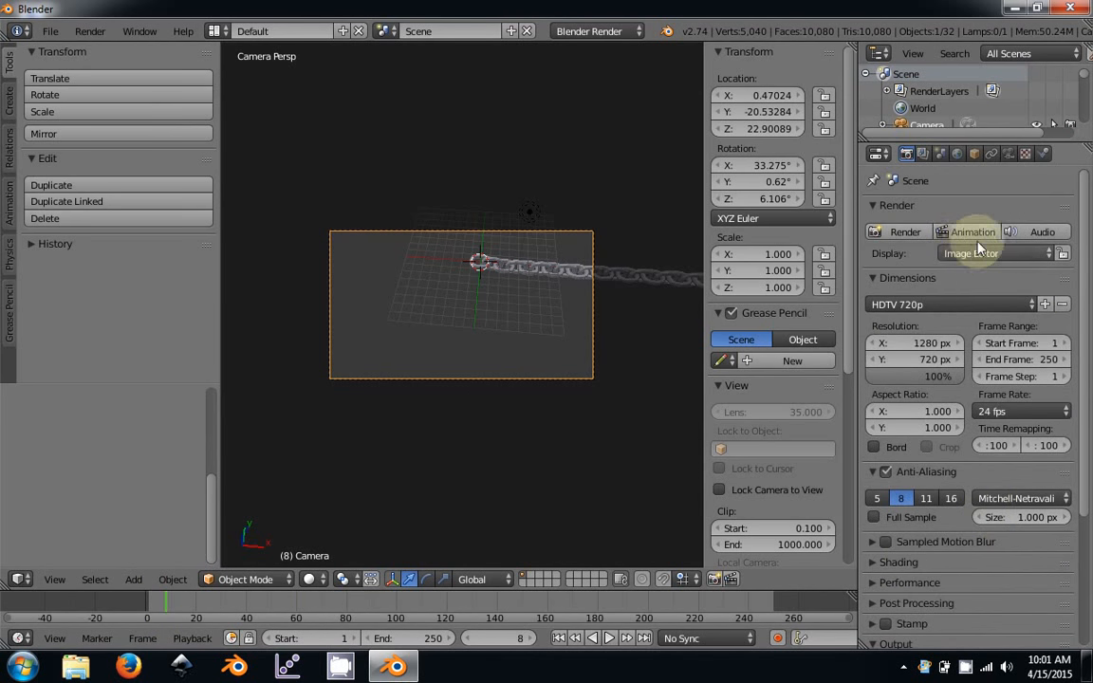
pyautogui.scroll(-5, 990, 538)
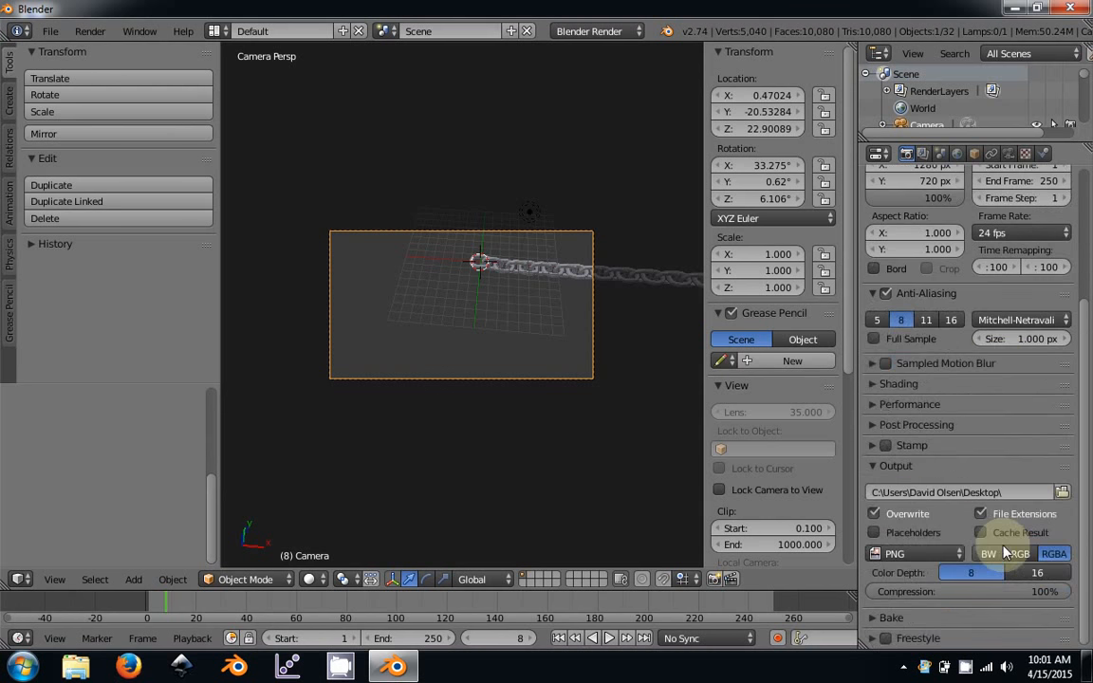
pyautogui.click(901, 556)
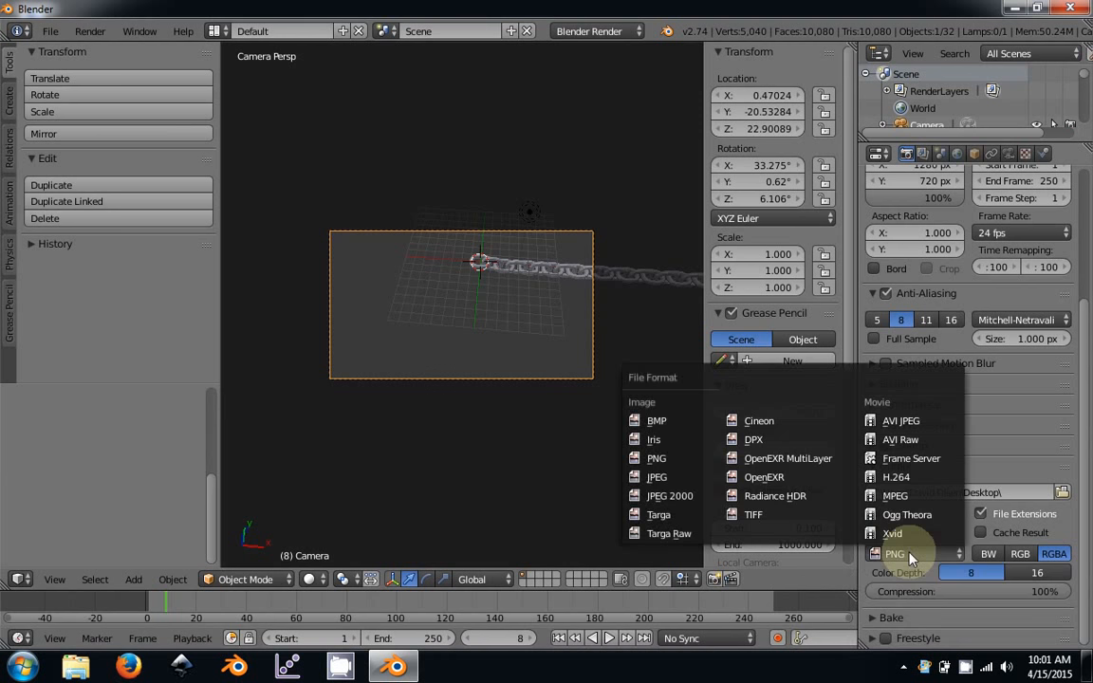
pyautogui.click(654, 458)
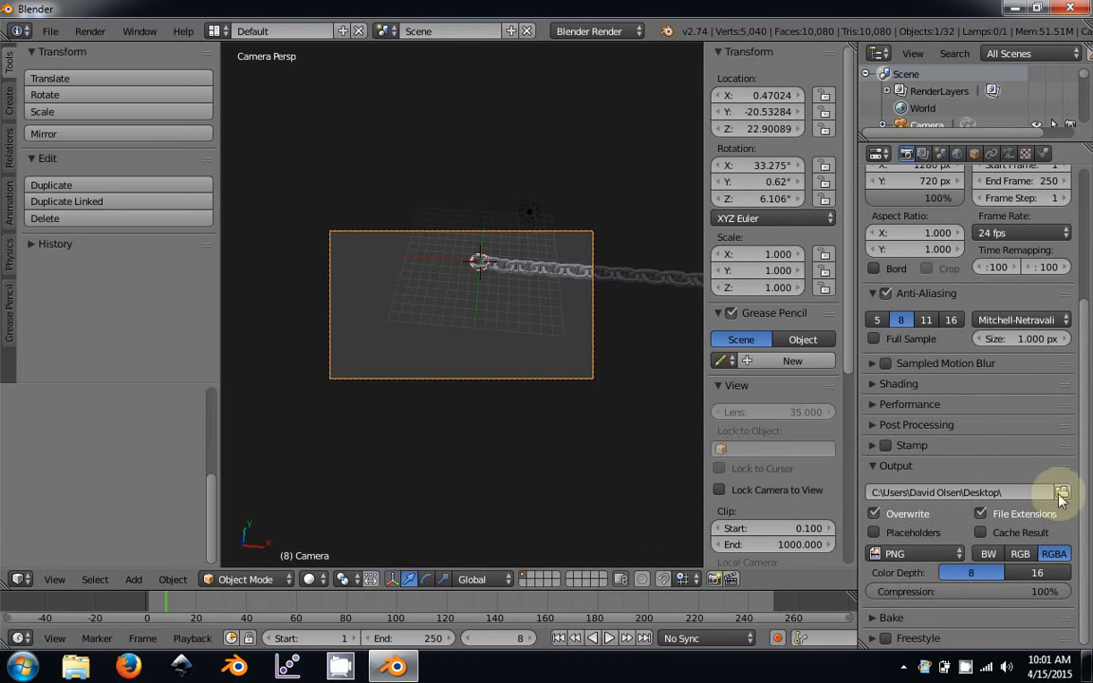
# Create a folder named New Folder on the Desktop and set it as the render output location.
pyautogui.scroll(5, 976, 525)
pyautogui.scroll(-5, 988, 512)
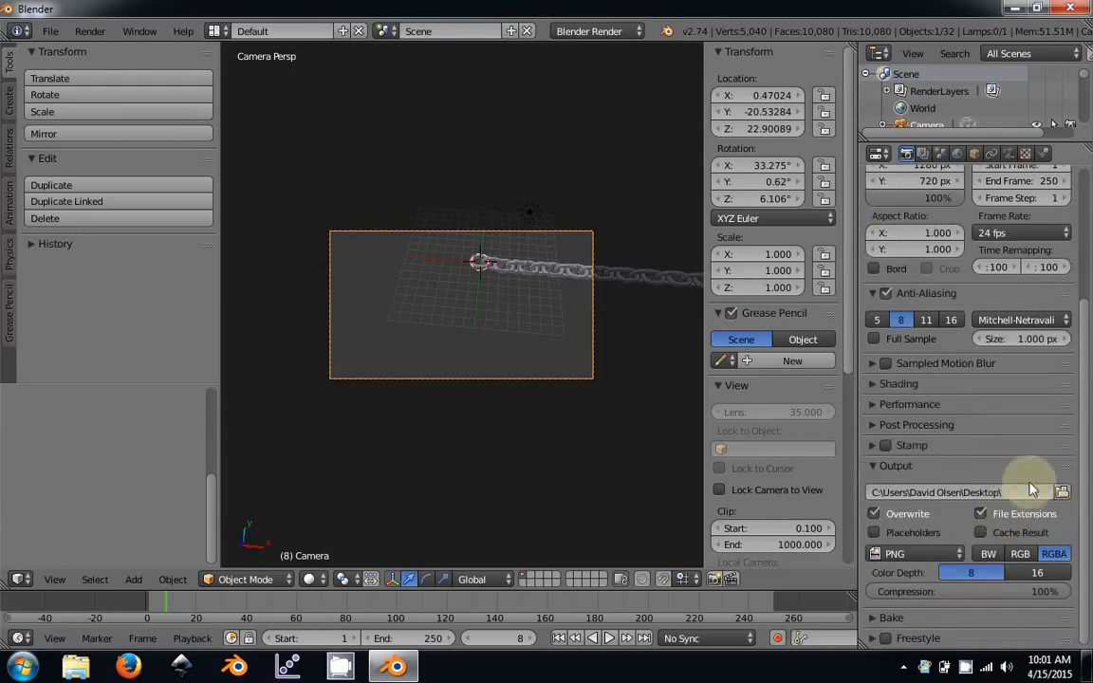
pyautogui.click(1061, 492)
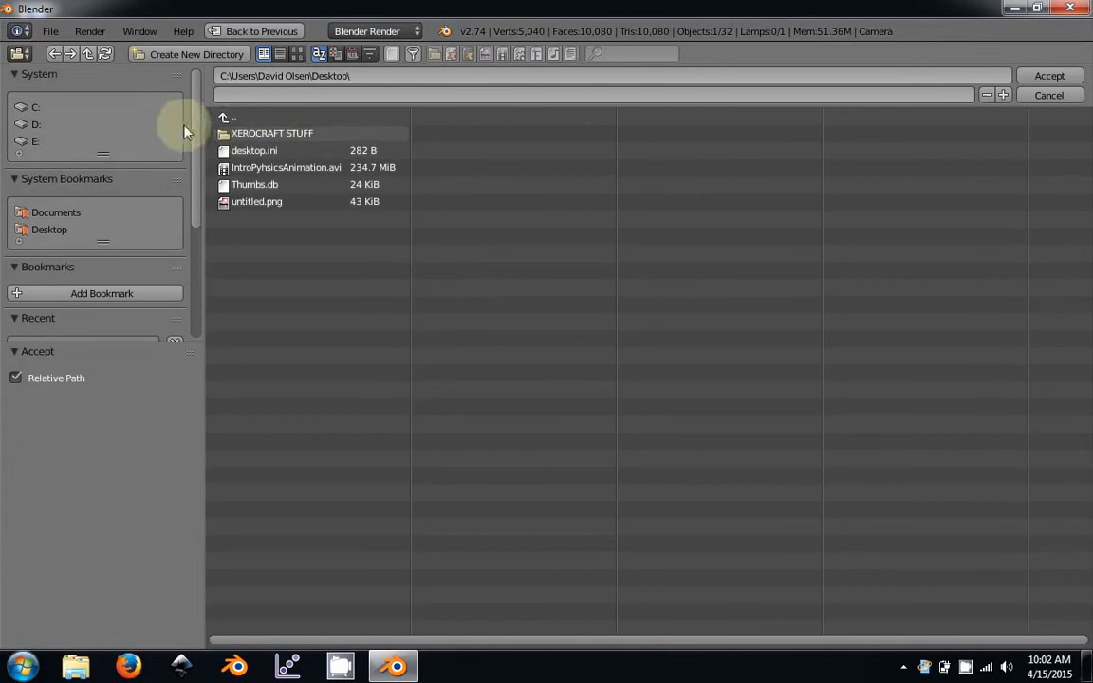
pyautogui.click(49, 231)
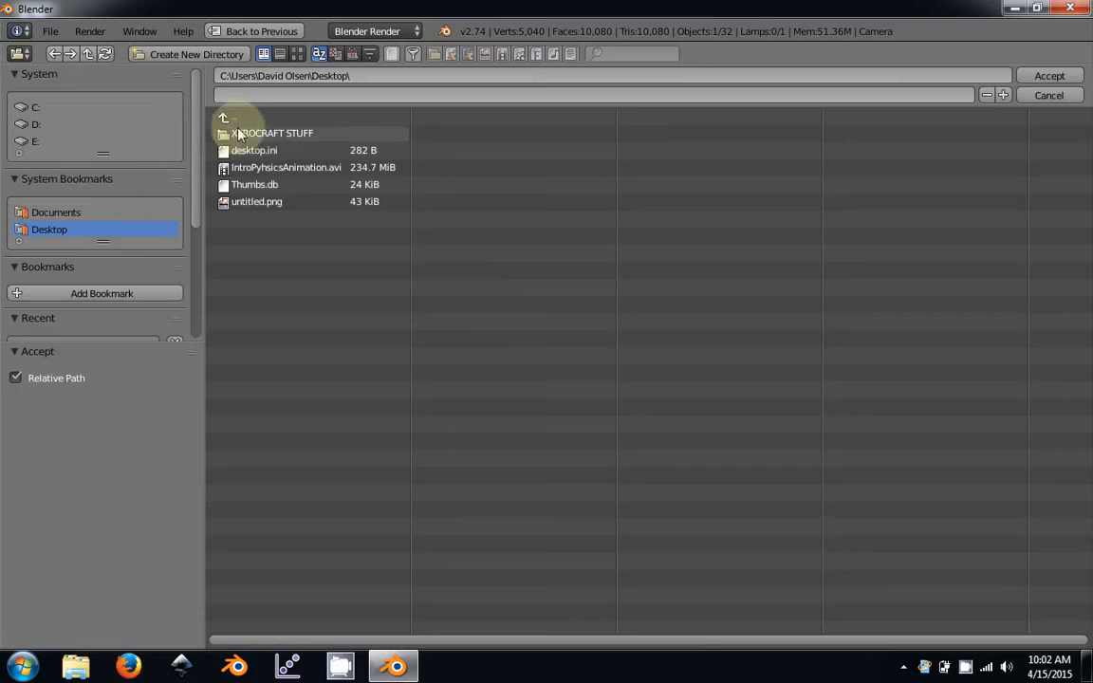
pyautogui.click(183, 56)
pyautogui.click(398, 372)
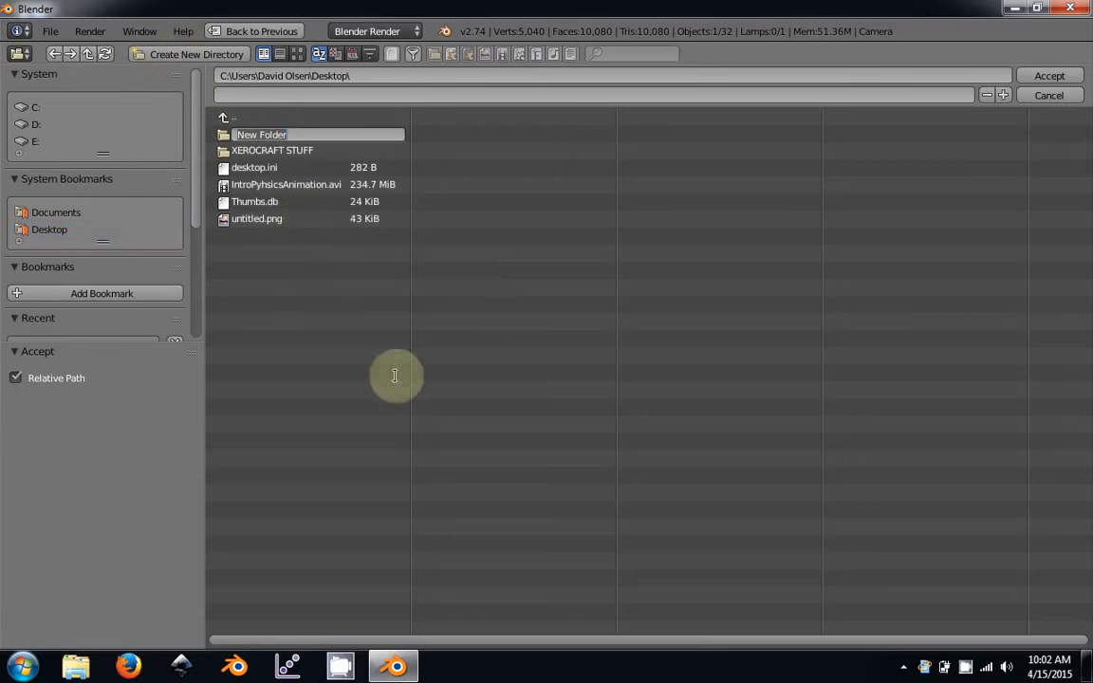
pyautogui.doubleClick(258, 134)
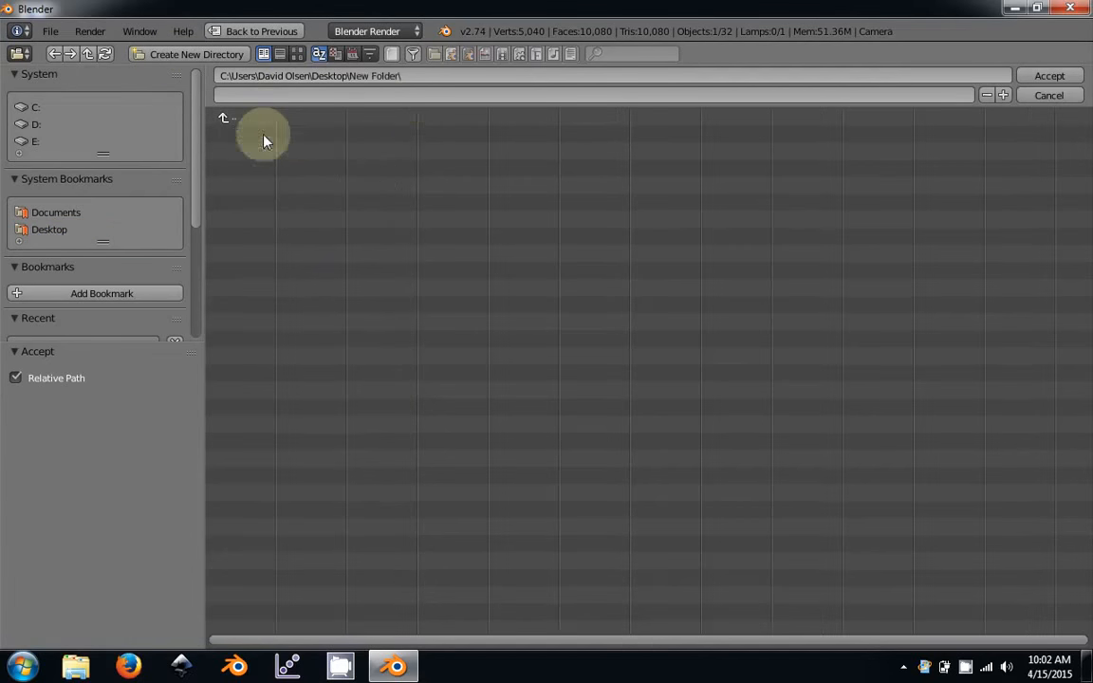
pyautogui.click(1049, 76)
# Rewind the timeline to the start and begin rendering the animation as a PNG sequence.
pyautogui.scroll(2, 954, 487)
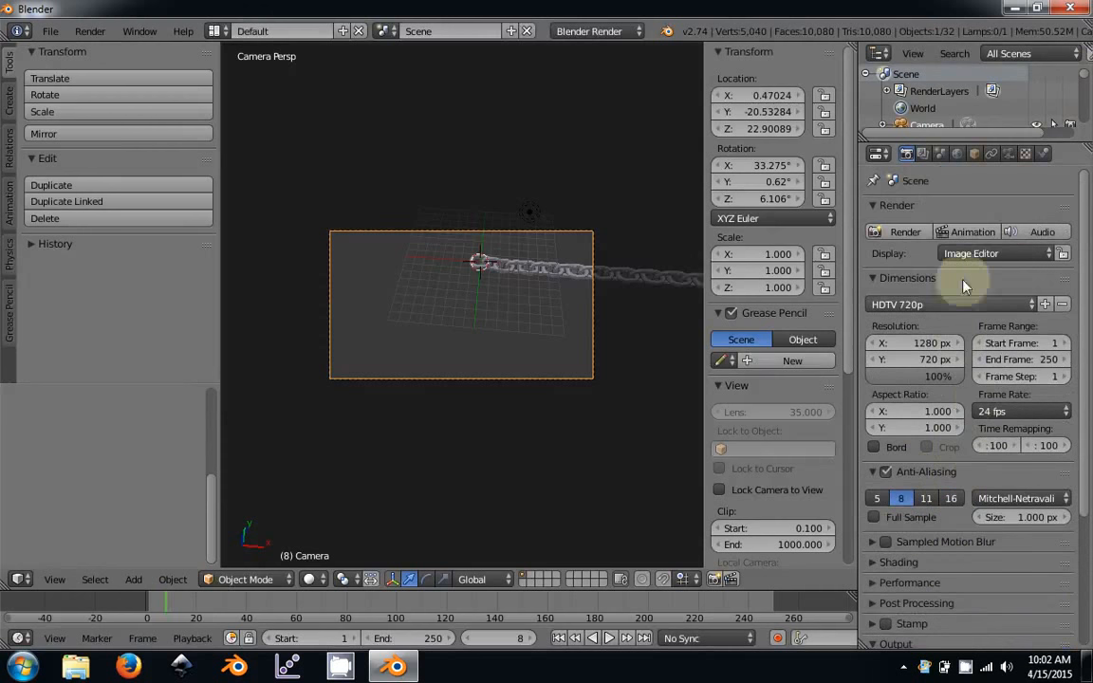
pyautogui.click(559, 637)
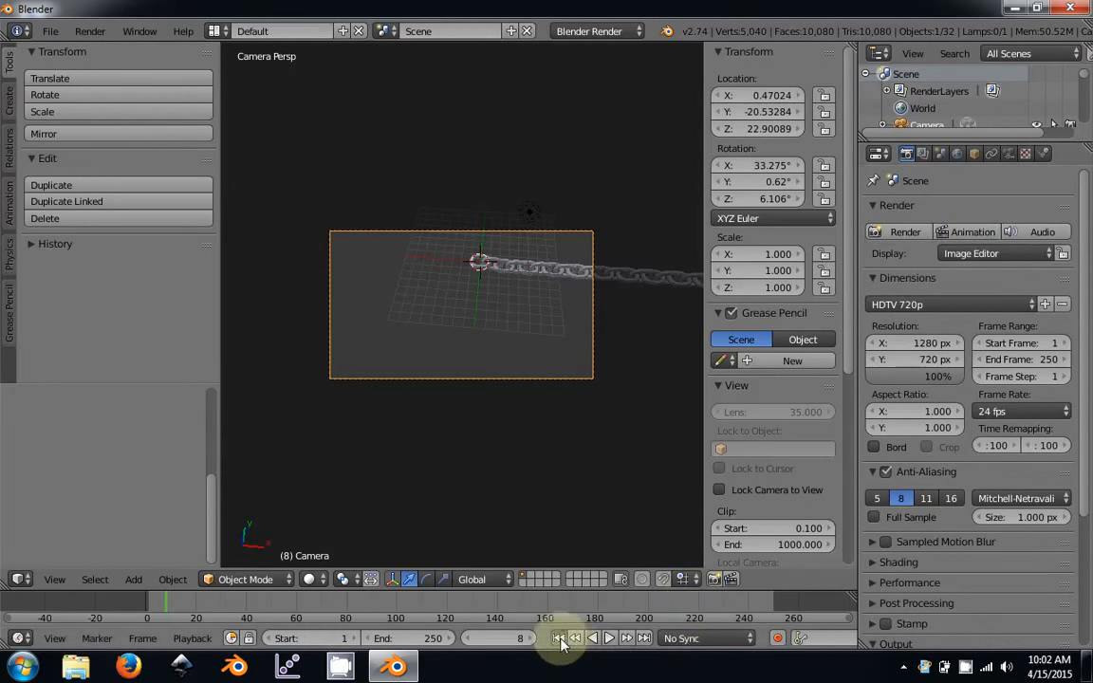
pyautogui.click(968, 230)
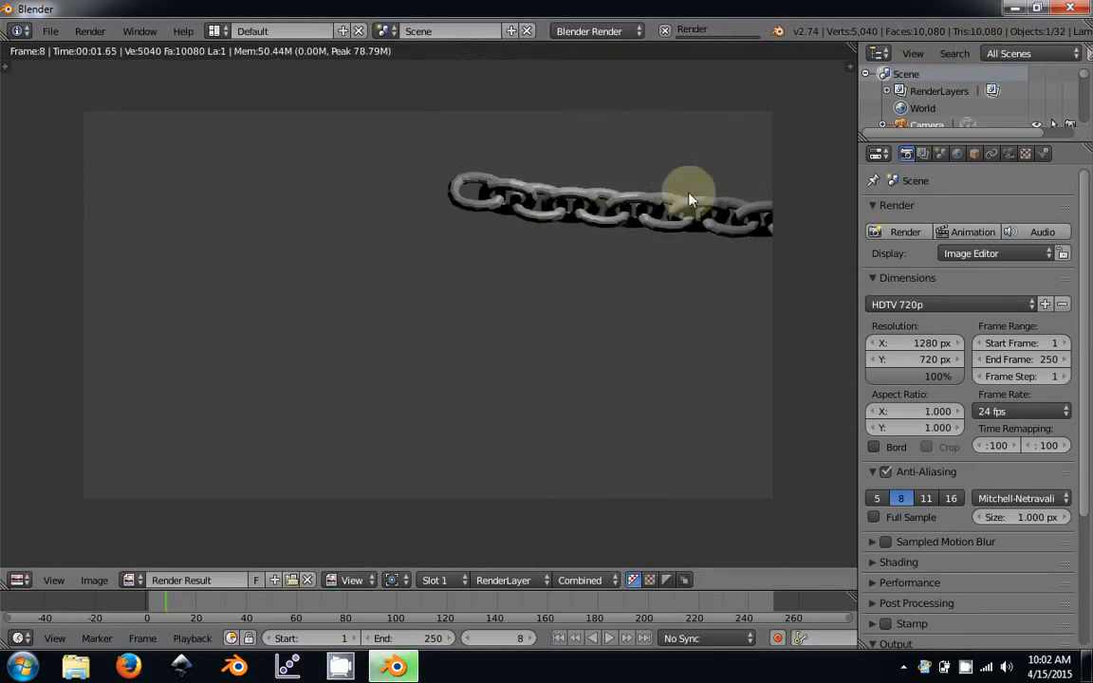
# Check the rendered frames in the Desktop's New Folder using Windows Explorer, and cancel the animation render in Blender.
pyautogui.click(68, 672)
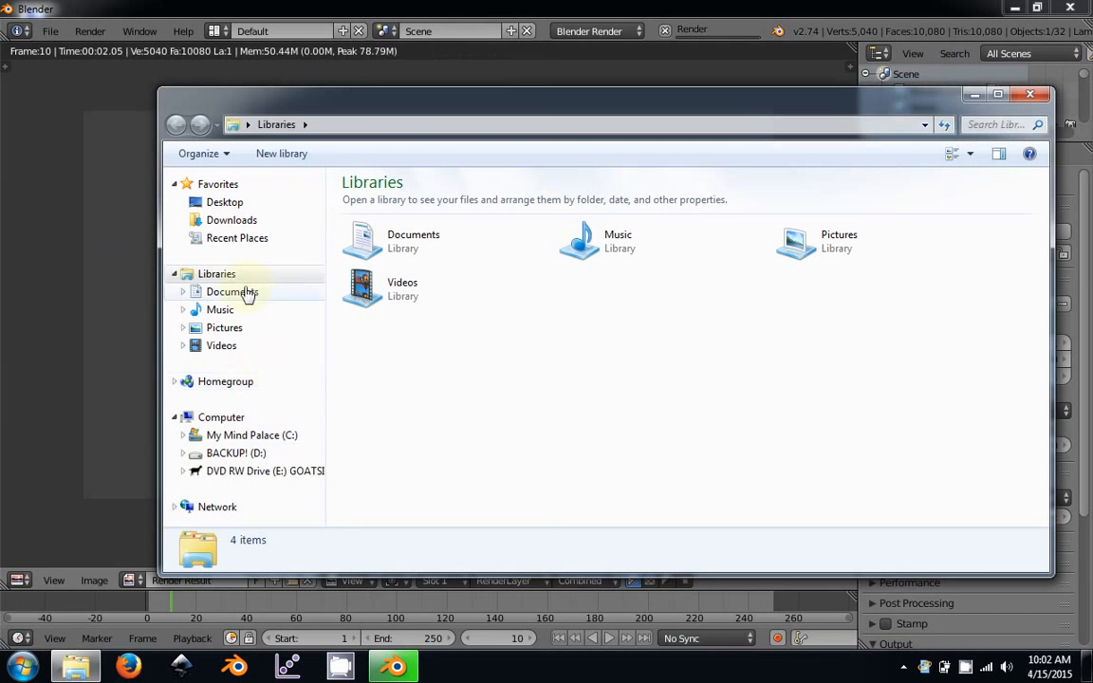
pyautogui.click(238, 203)
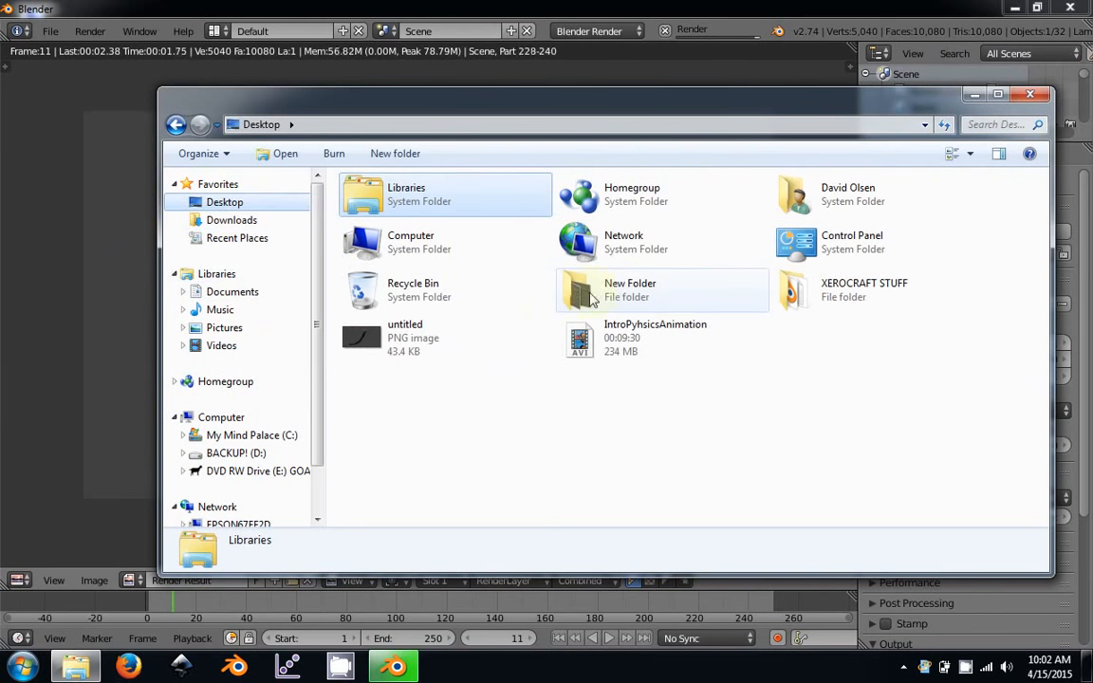
pyautogui.doubleClick(629, 290)
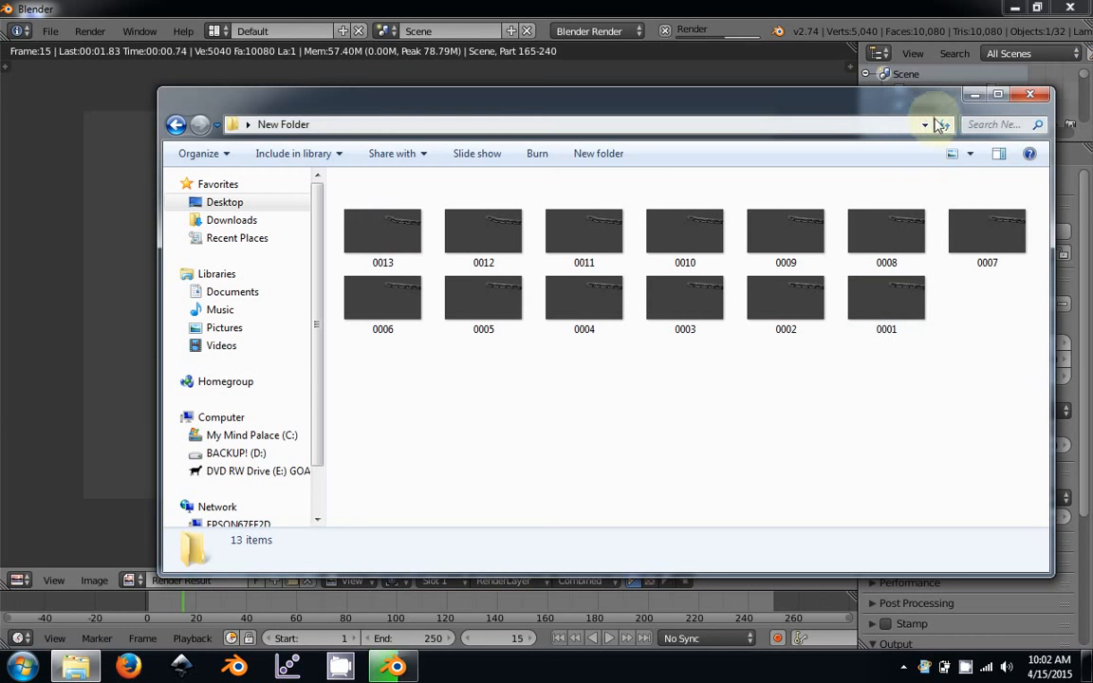
pyautogui.click(1028, 96)
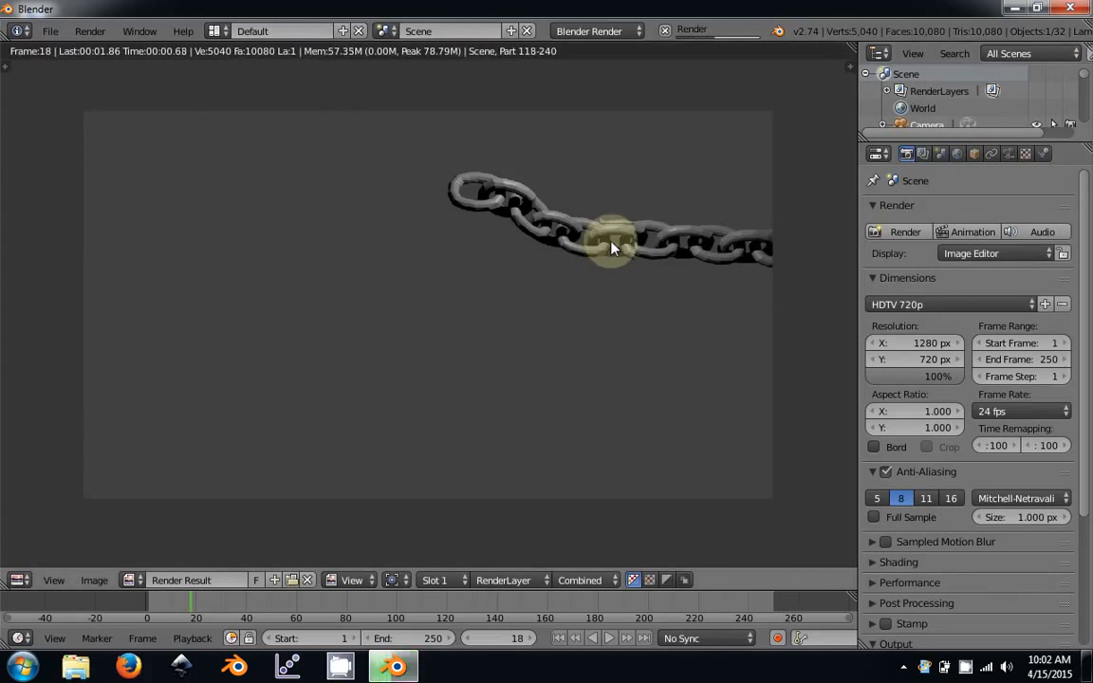
pyautogui.click(665, 32)
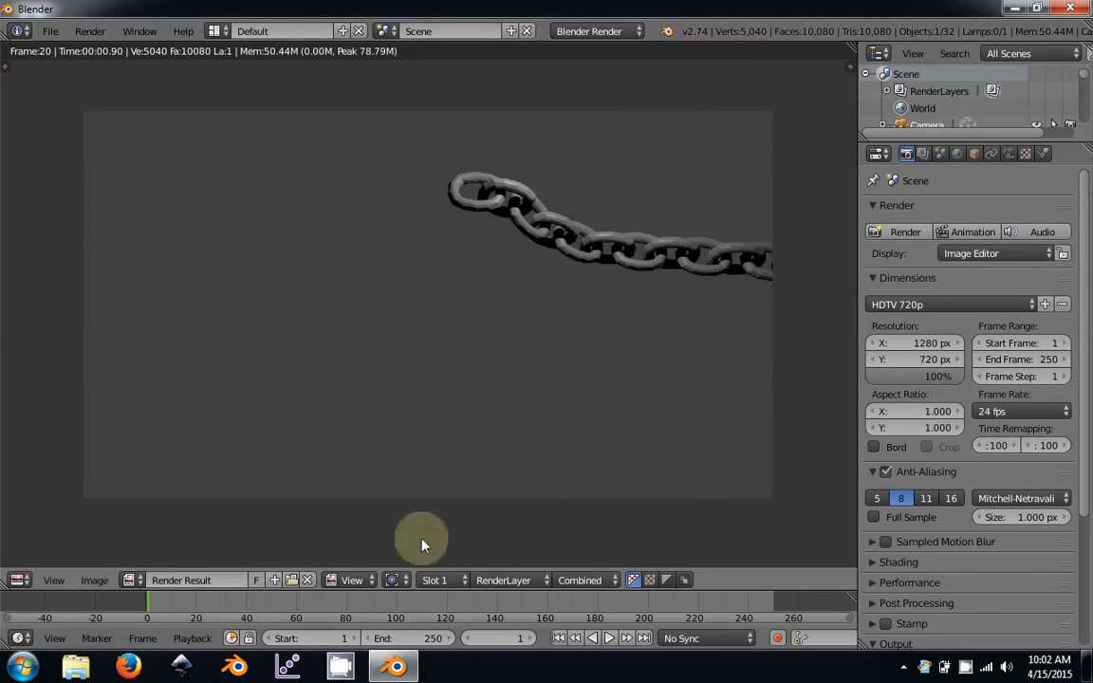
# View the saved frame images in the Desktop's New Folder again and return to Blender's camera view.
pyautogui.click(76, 666)
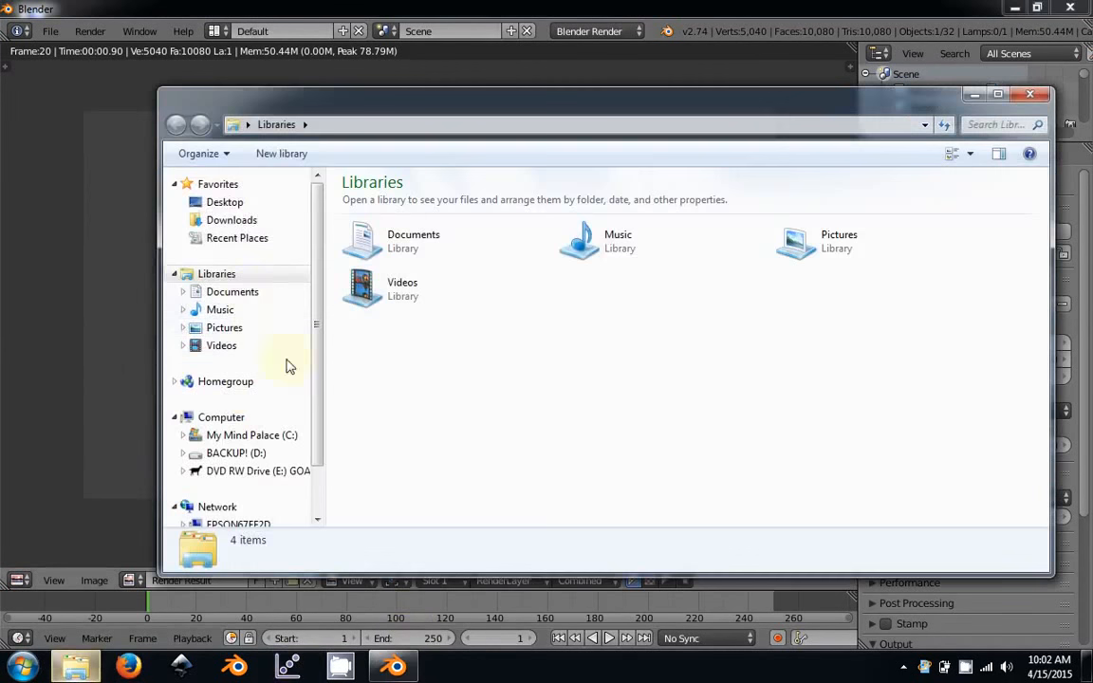
pyautogui.click(218, 202)
pyautogui.doubleClick(612, 289)
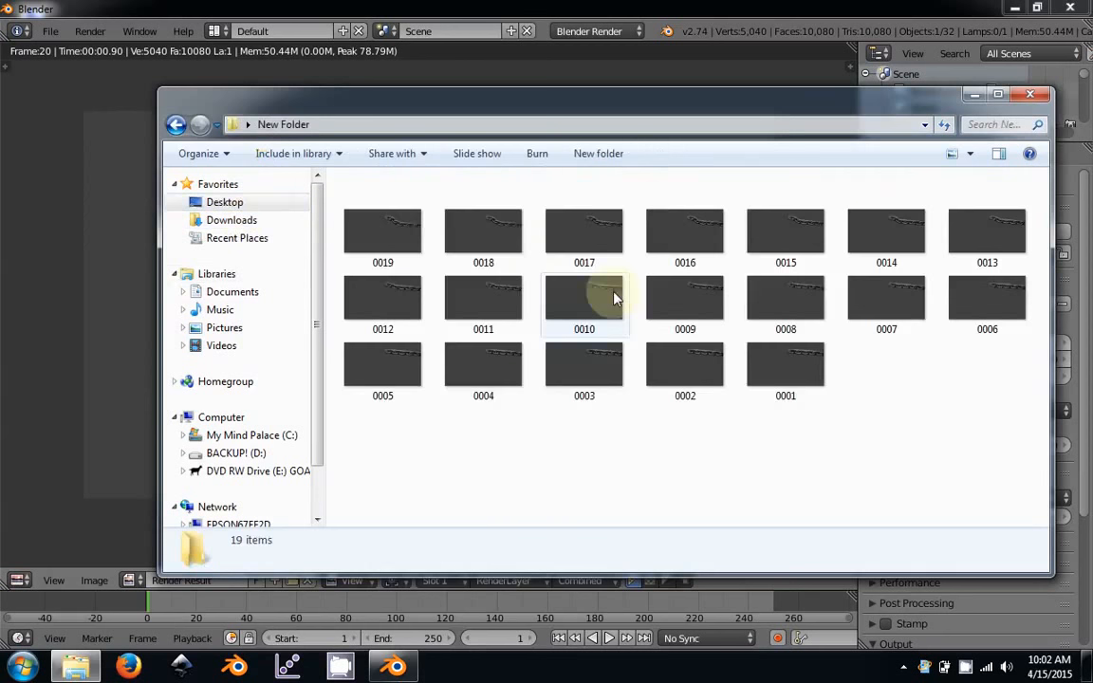
pyautogui.click(617, 17)
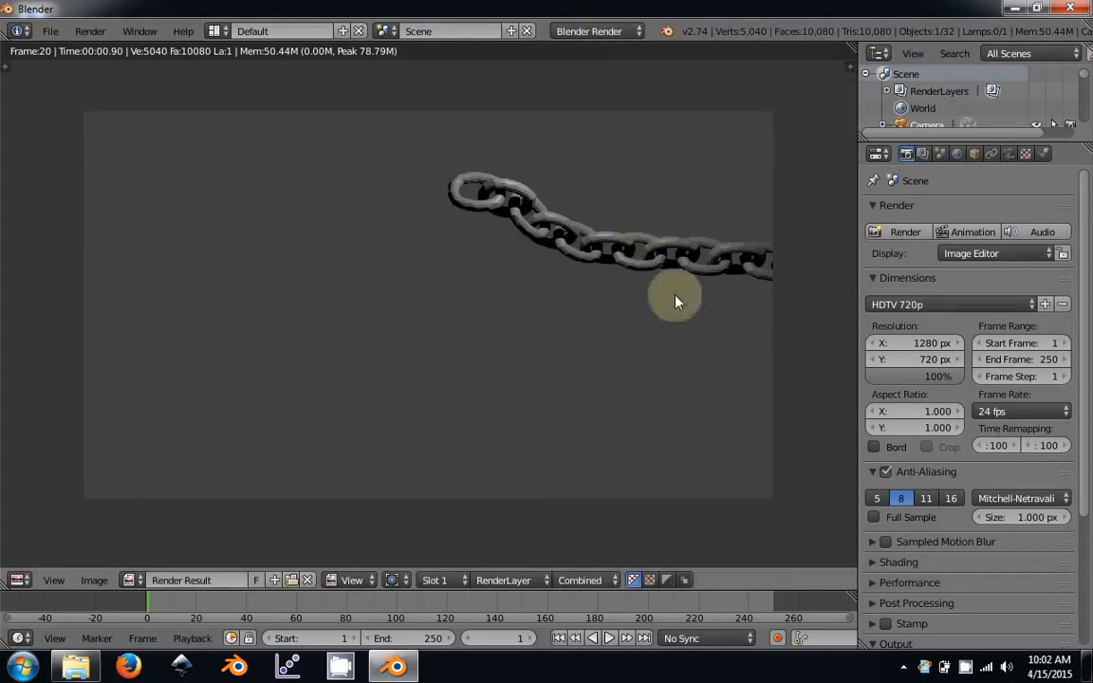
pyautogui.press('Escape')
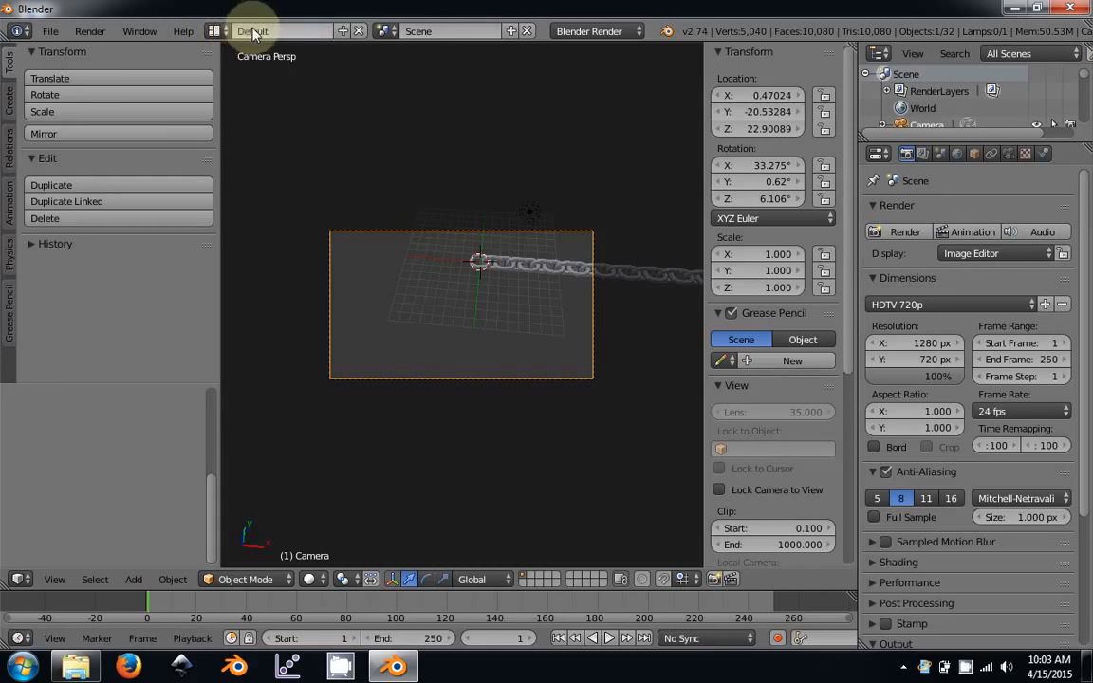
# Switch to the Video Editing layout and start adding an image strip from the Desktop's New Folder.
pyautogui.click(215, 31)
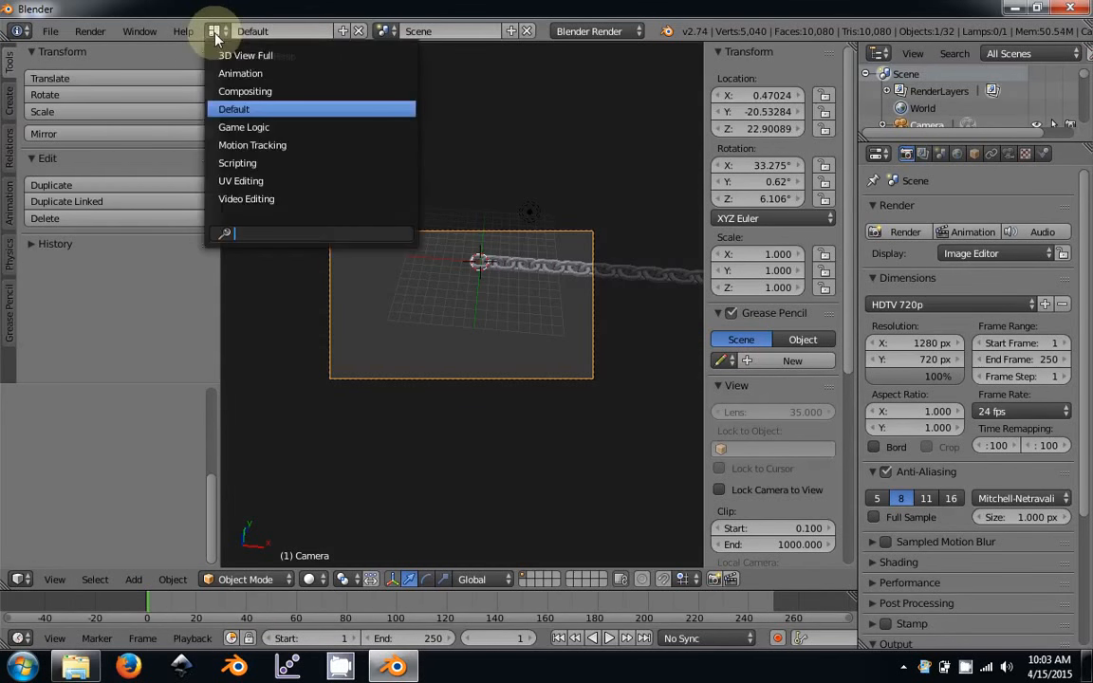
pyautogui.click(246, 199)
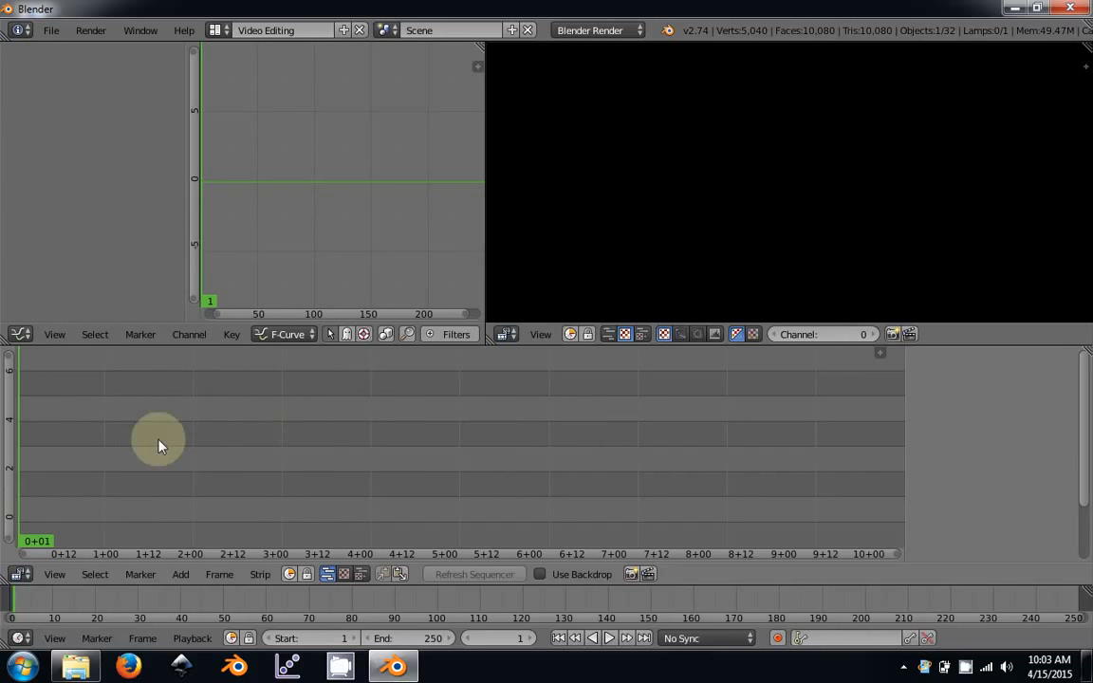
pyautogui.hotkey('shift', 'a')
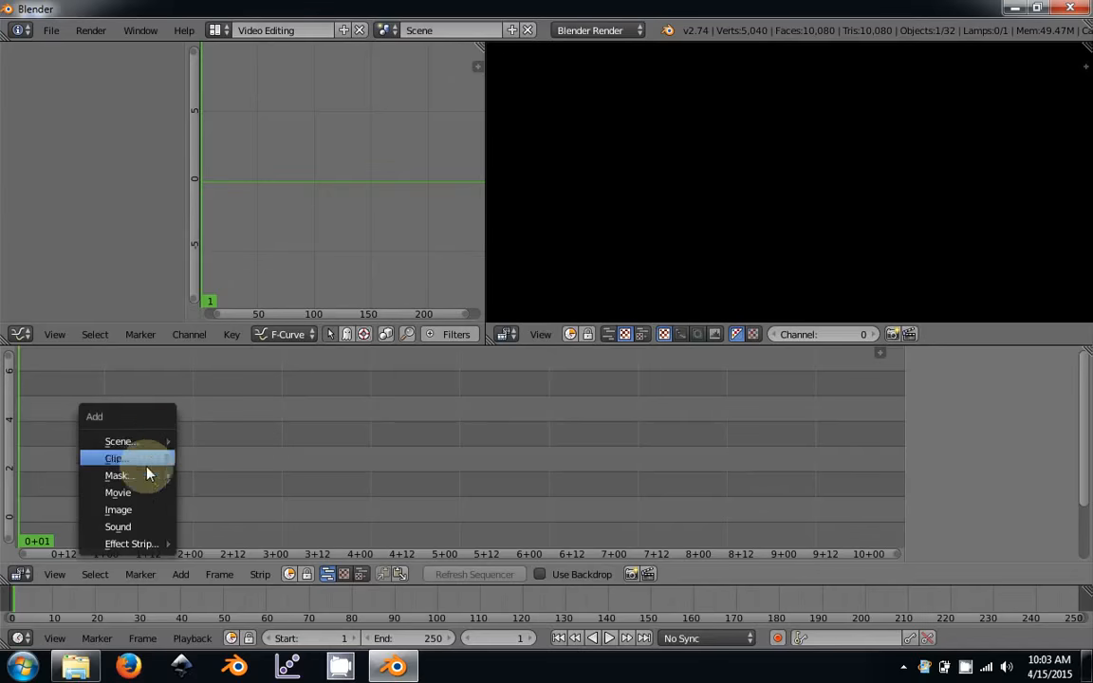
pyautogui.click(133, 512)
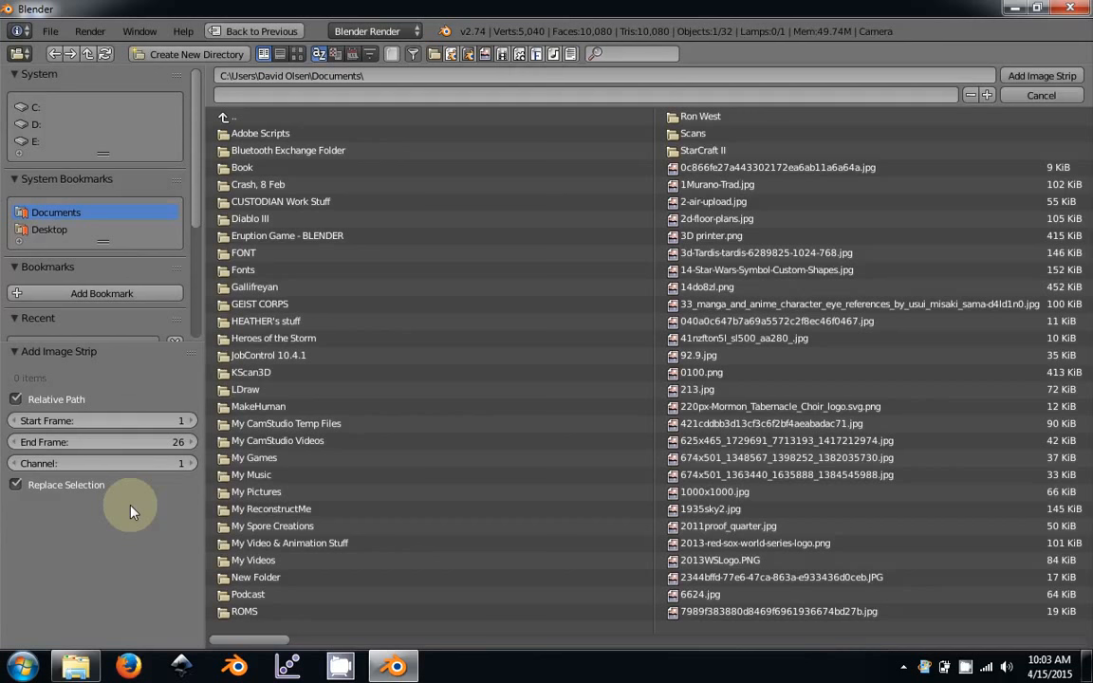
pyautogui.click(50, 230)
pyautogui.click(254, 134)
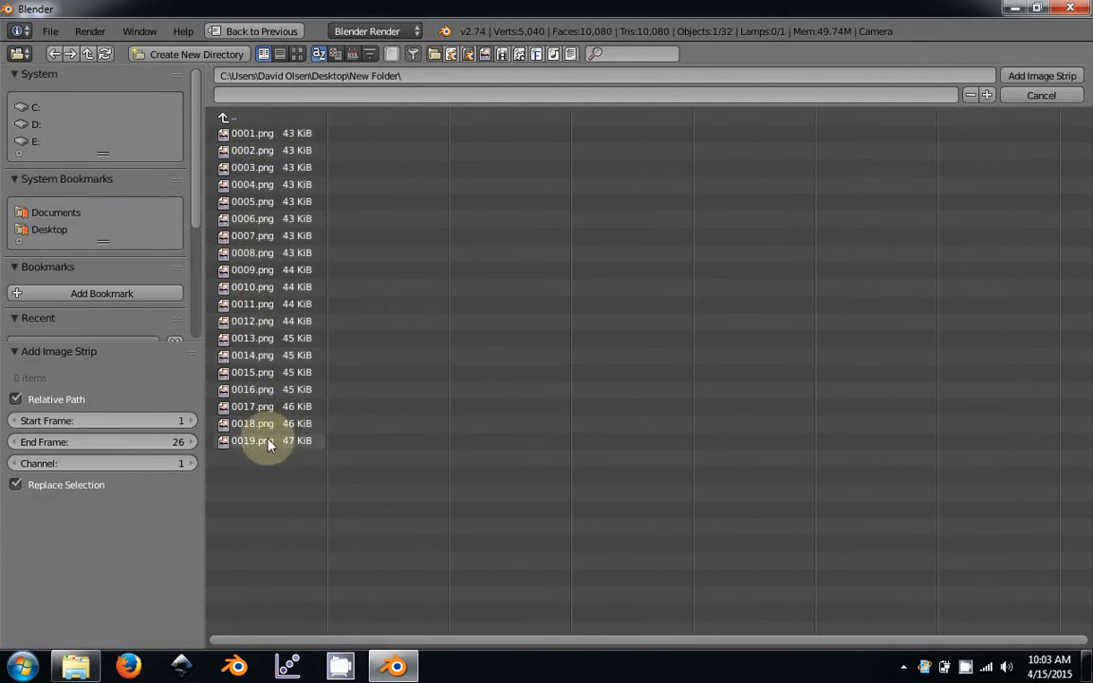
# Add all frames from 0001.png to 0019.png as one image strip with its end frame set to 19.
pyautogui.press('a')
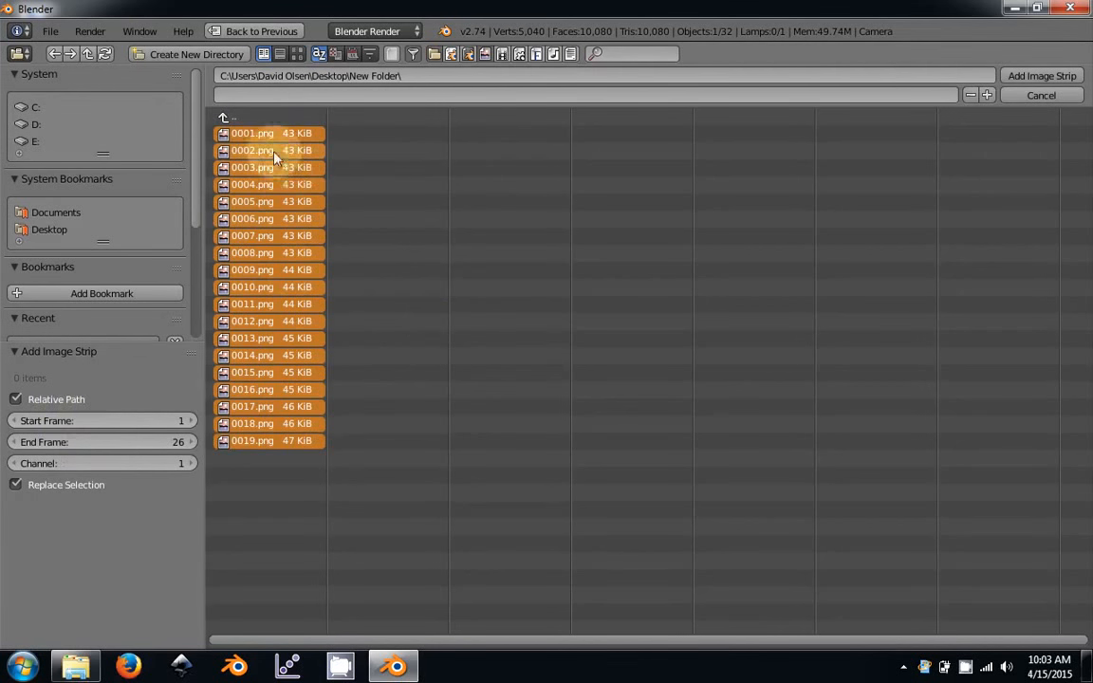
pyautogui.click(81, 443)
pyautogui.write('19')
pyautogui.press('Return')
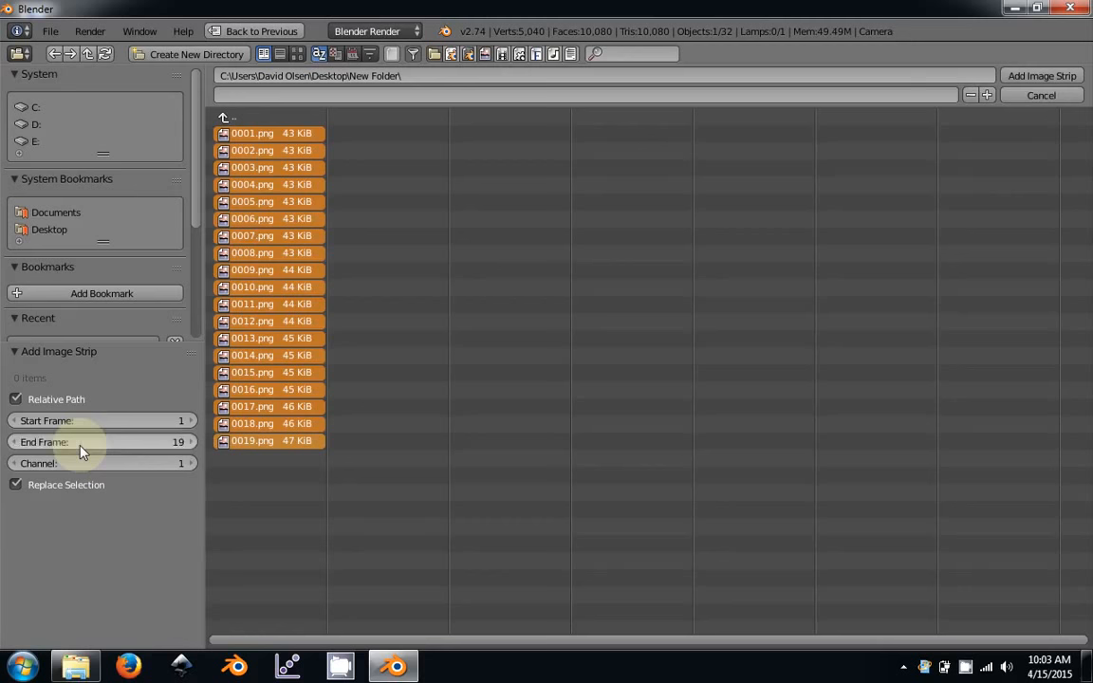
pyautogui.click(1022, 78)
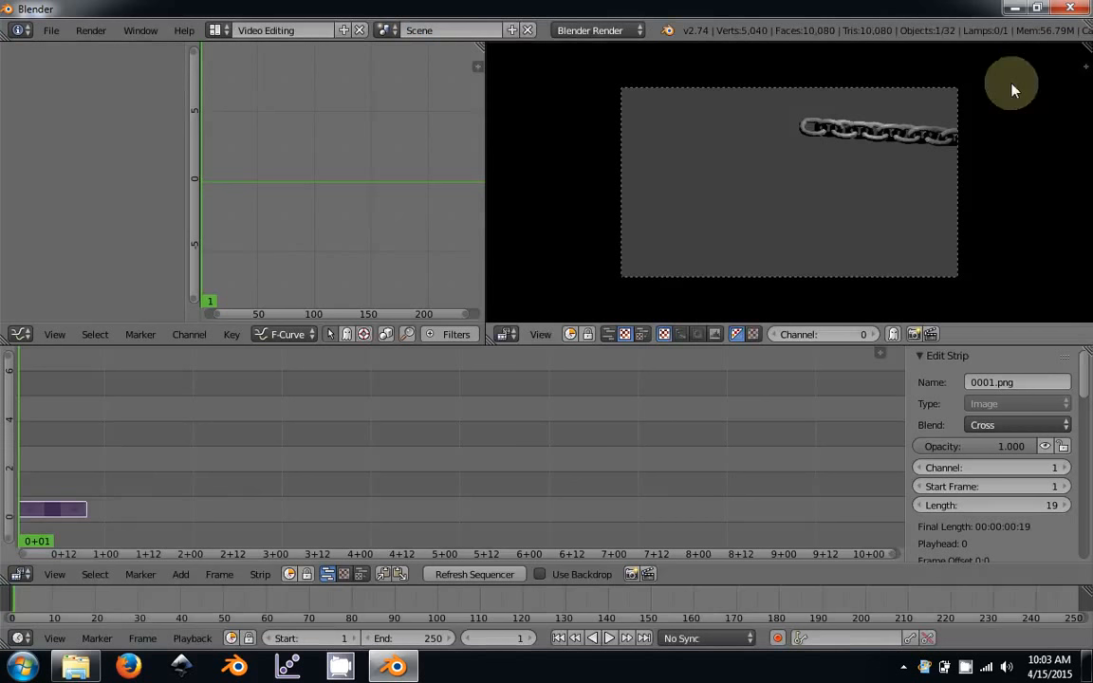
# Set the scene's end frame to 19 to match the length of the image strip.
pyautogui.click(410, 642)
pyautogui.write('19')
pyautogui.press('Return')
pyautogui.press('Home')
pyautogui.moveTo(126, 474); pyautogui.dragTo(396, 394, button='middle')
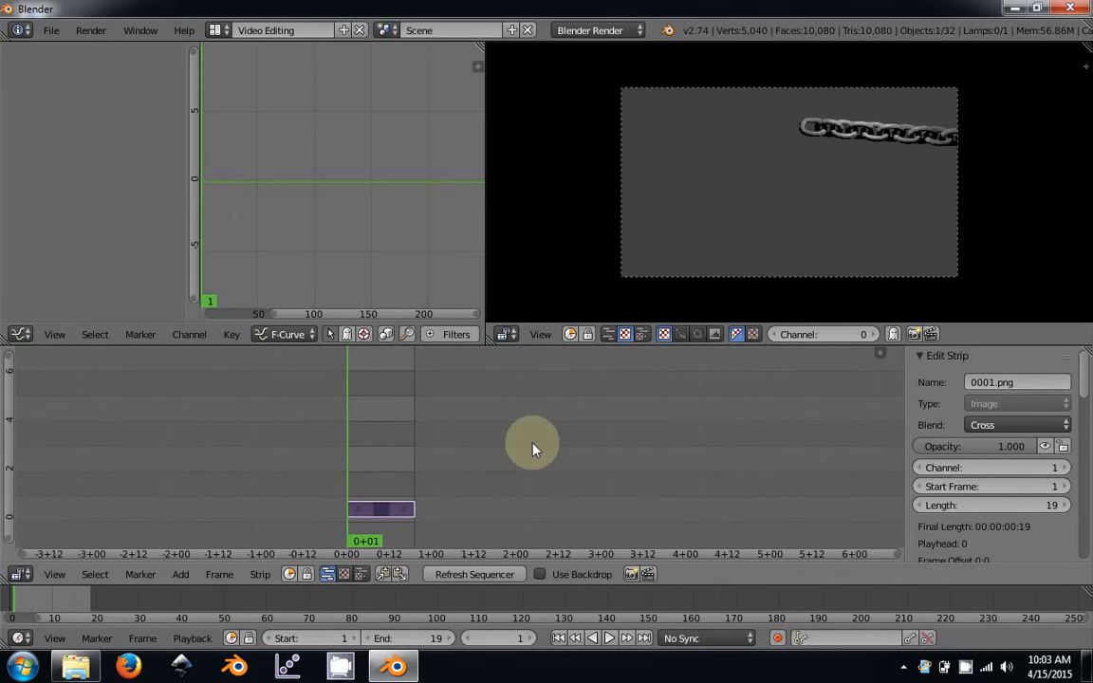
# Play the image strip in the sequencer preview, stop playback, and return to frame 1.
pyautogui.click(609, 638)
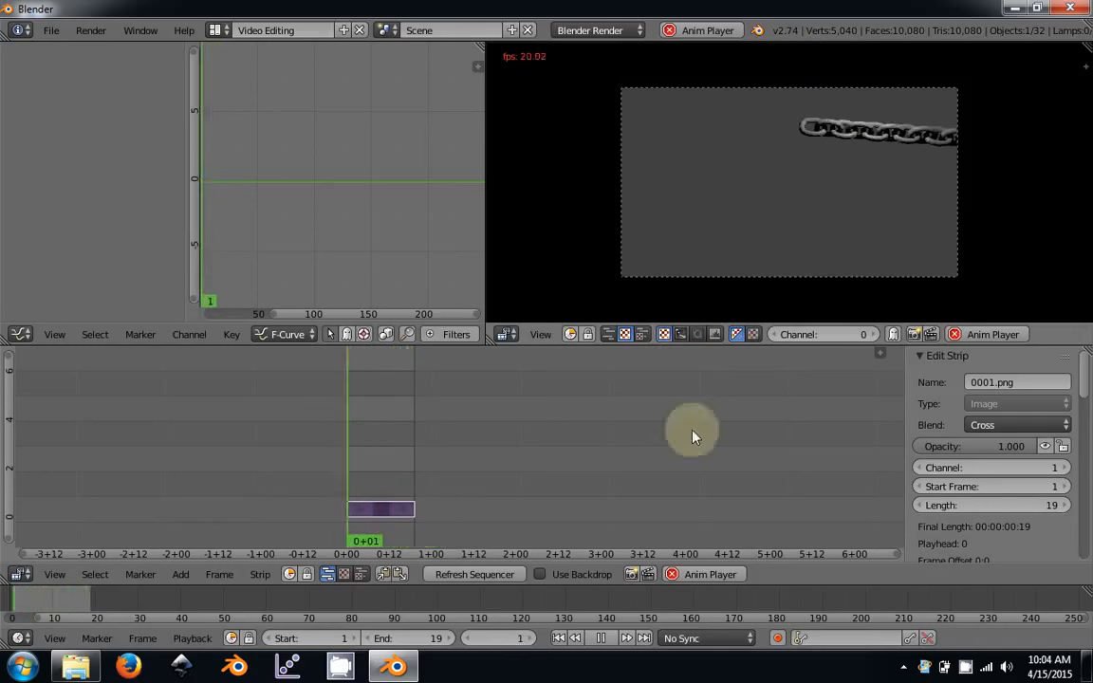
pyautogui.click(601, 638)
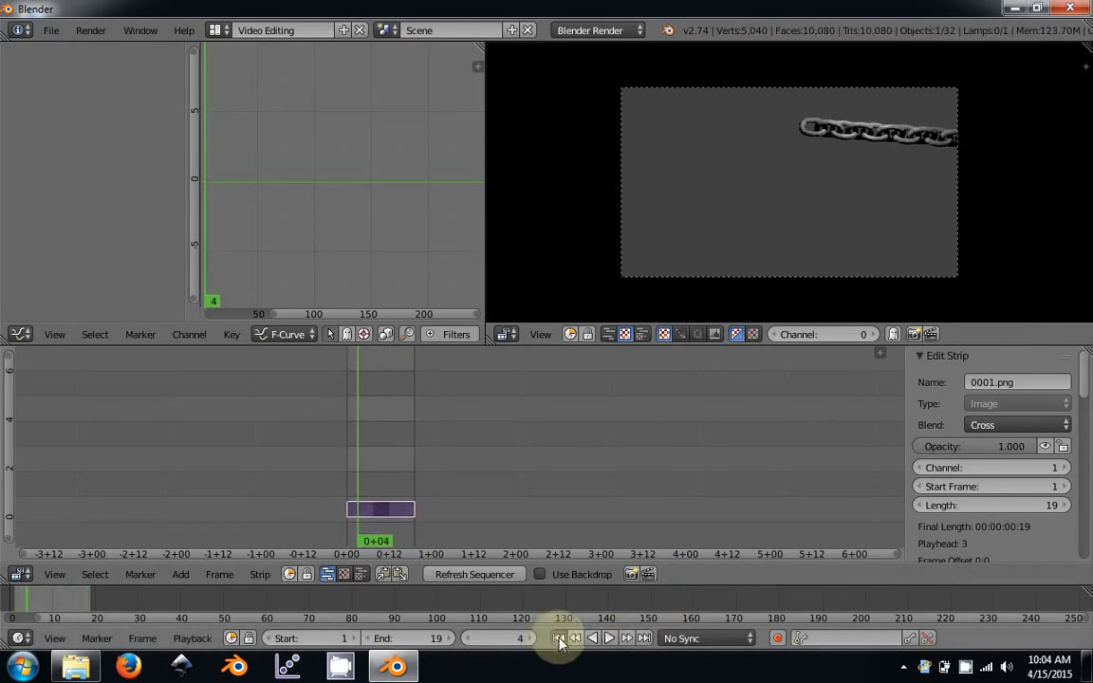
pyautogui.click(559, 638)
# Return to the Default layout and set the render output format to H.264 with RGB color.
pyautogui.click(217, 30)
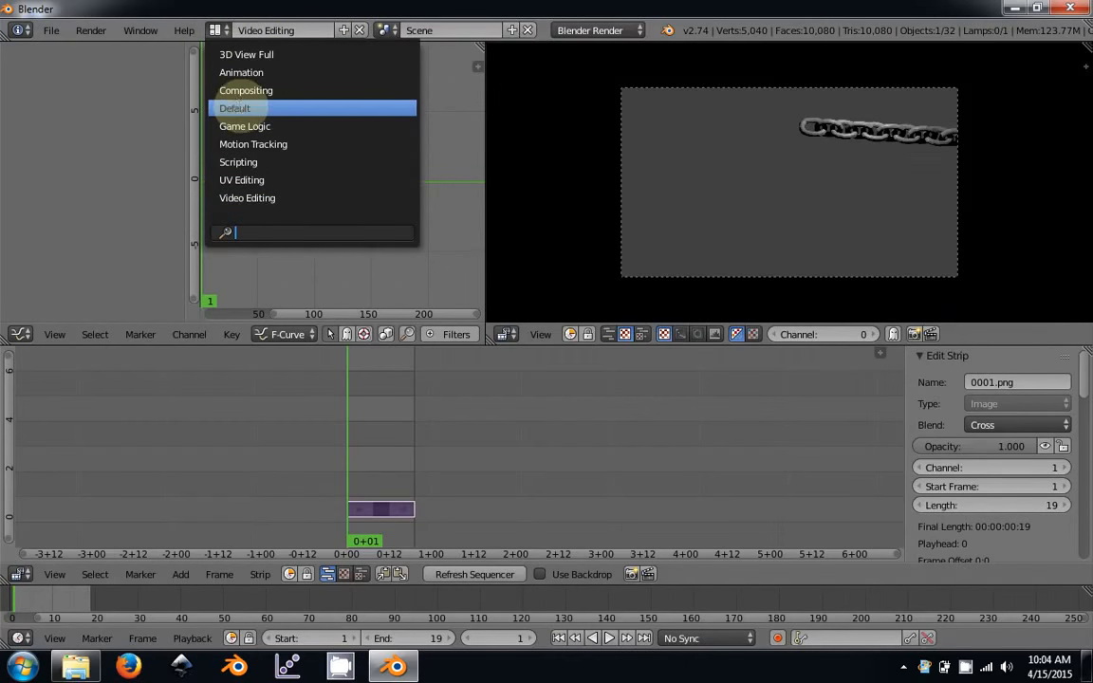
pyautogui.click(236, 109)
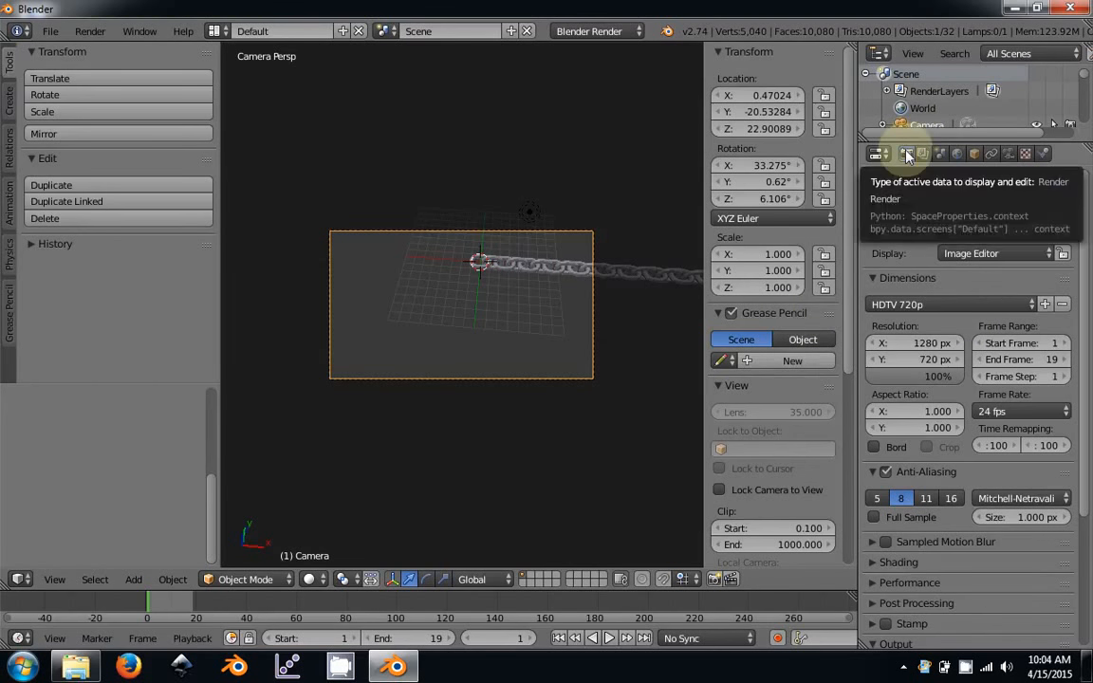
pyautogui.scroll(-5, 925, 299)
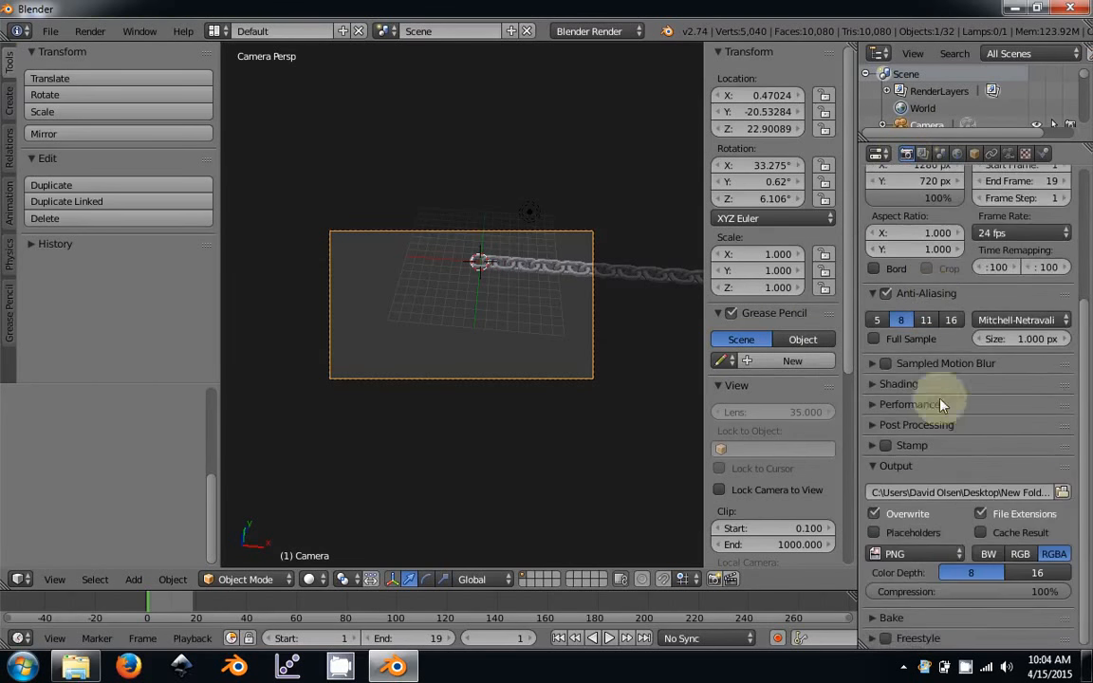
pyautogui.click(898, 558)
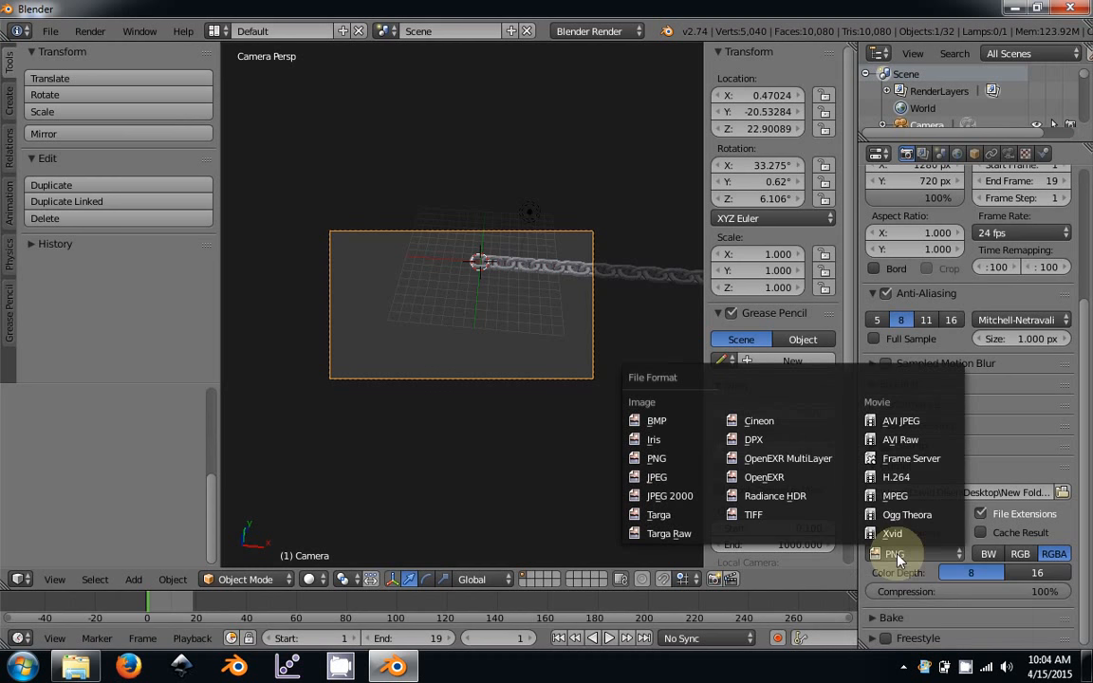
pyautogui.click(925, 478)
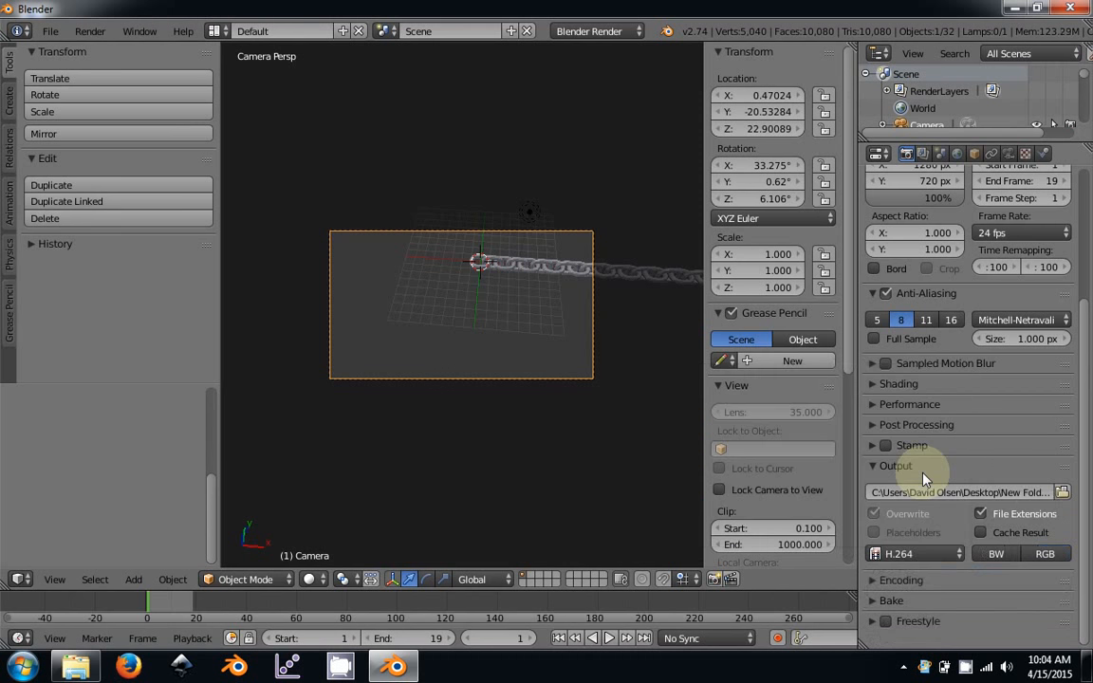
pyautogui.click(1043, 555)
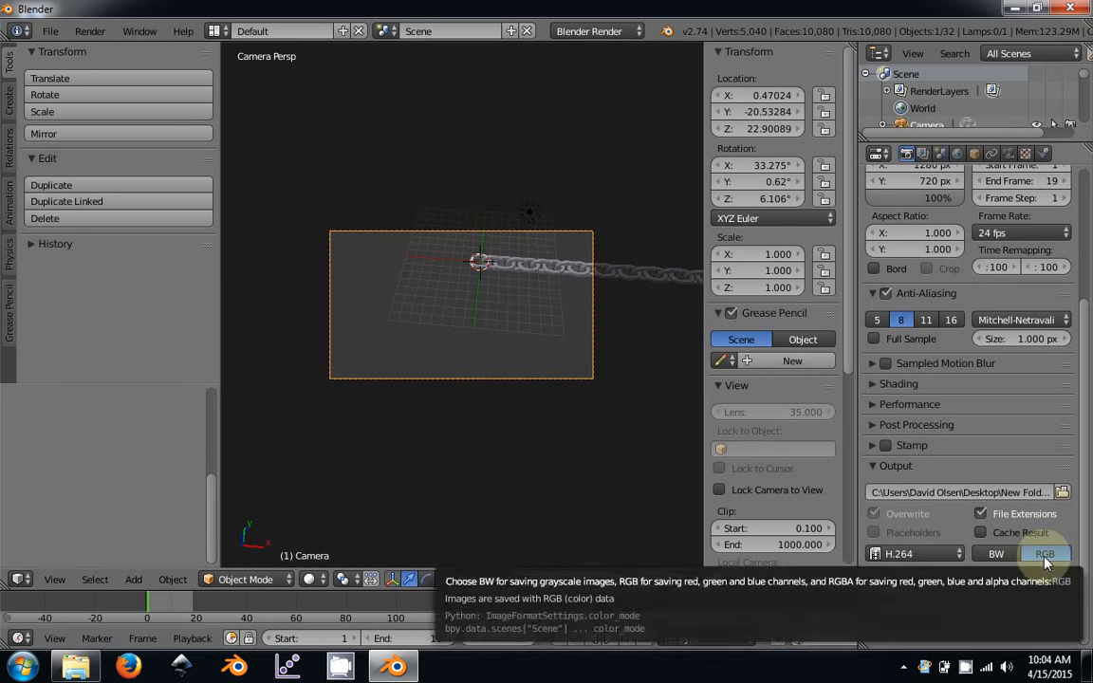
pyautogui.click(913, 553)
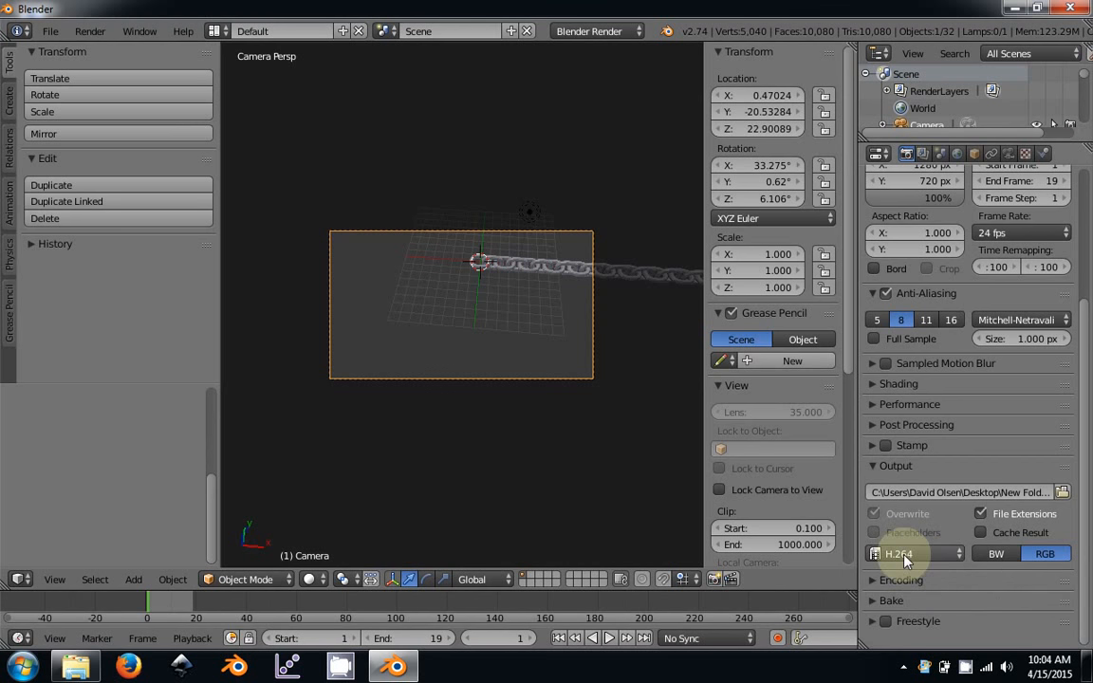
# Choose H.264 as the movie output format and render the animation for frames 1 to 19.
pyautogui.click(904, 558)
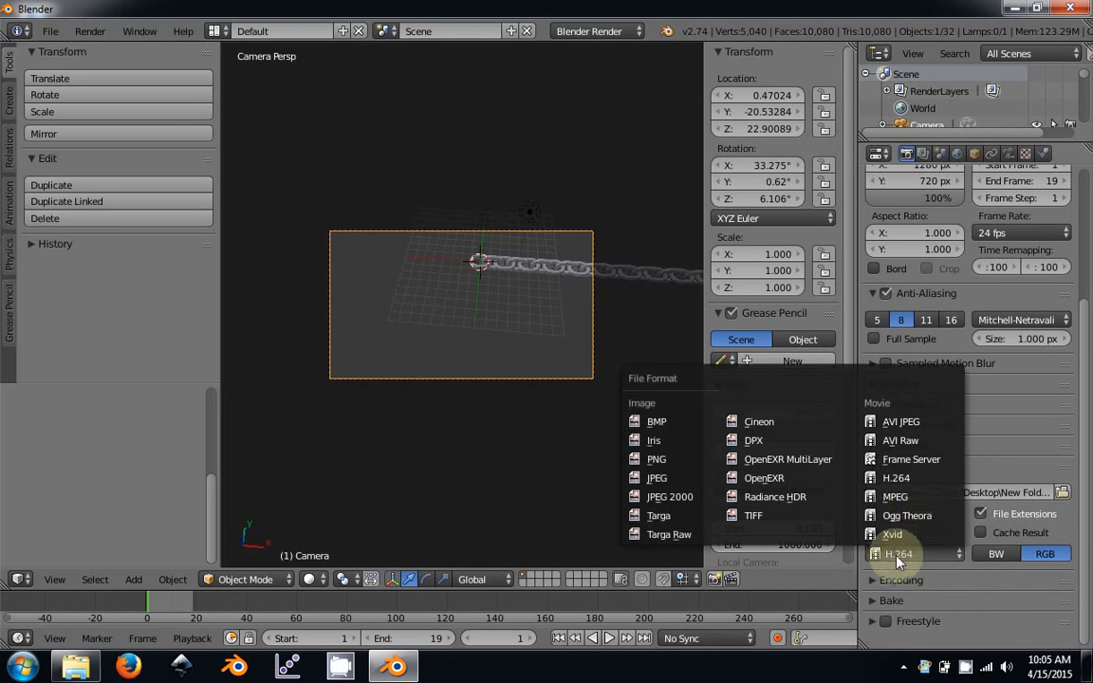
pyautogui.click(904, 482)
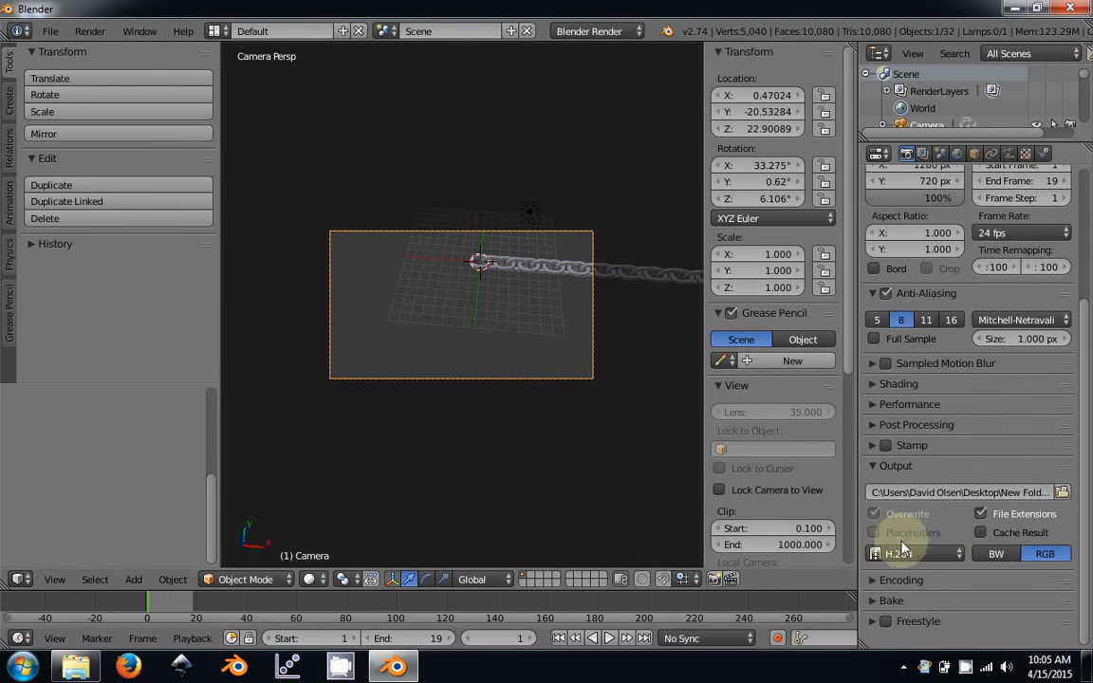
pyautogui.scroll(5, 968, 532)
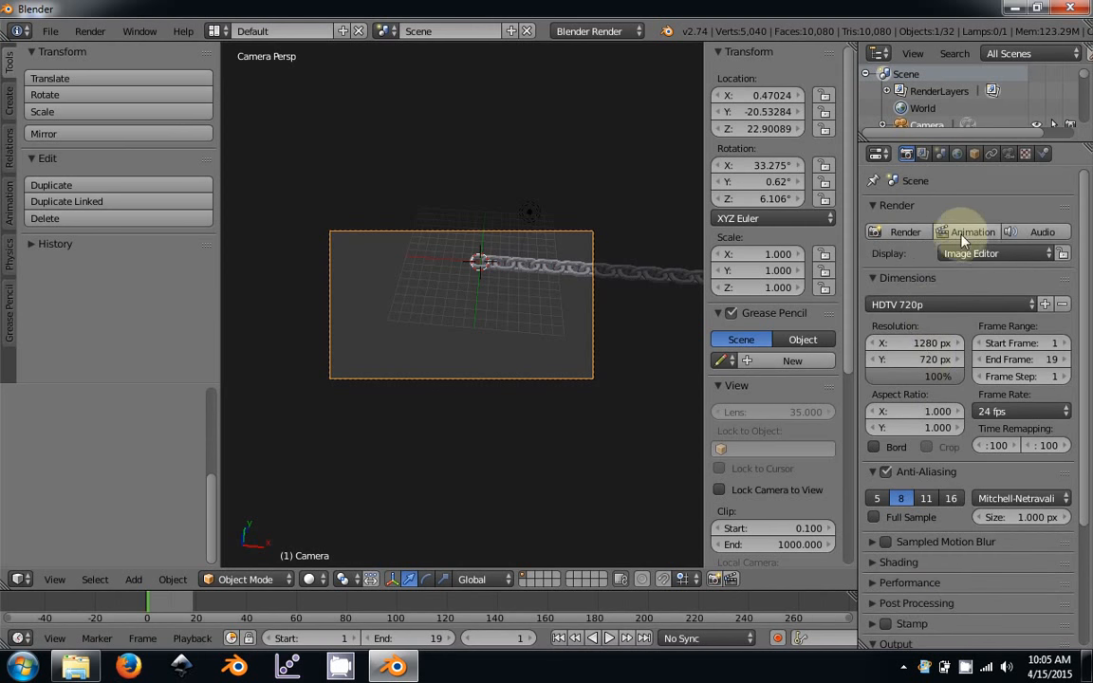
pyautogui.click(971, 235)
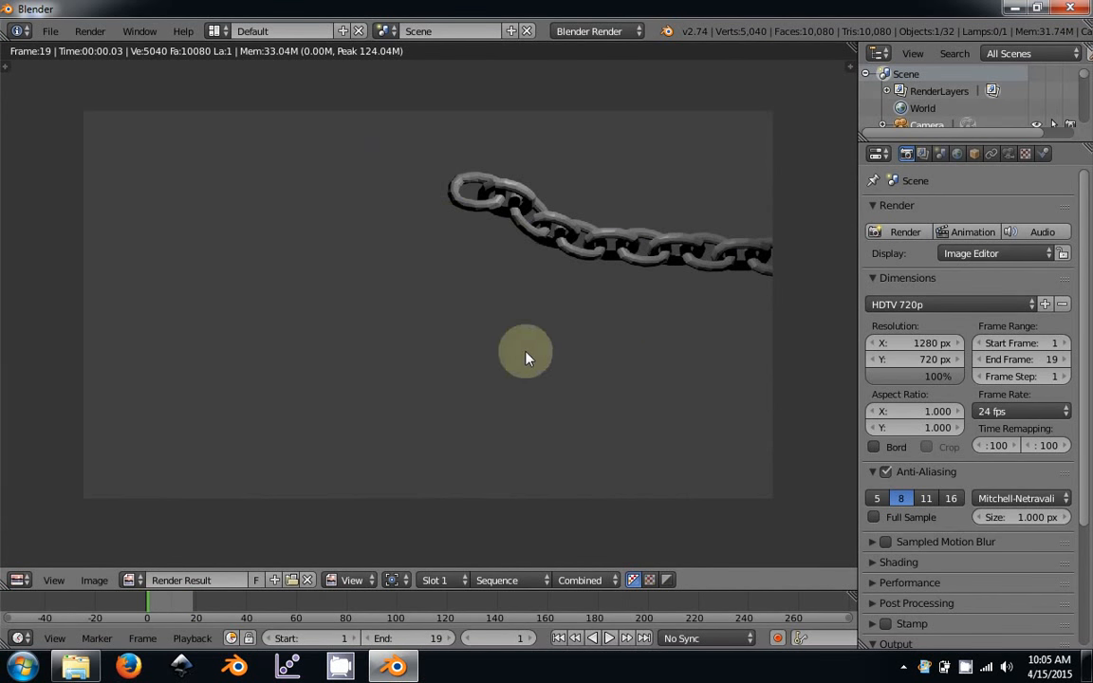
# Switch to the New Folder window, play the rendered 0001-0019 movie, replay it, and close the media player.
pyautogui.click(1015, 9)
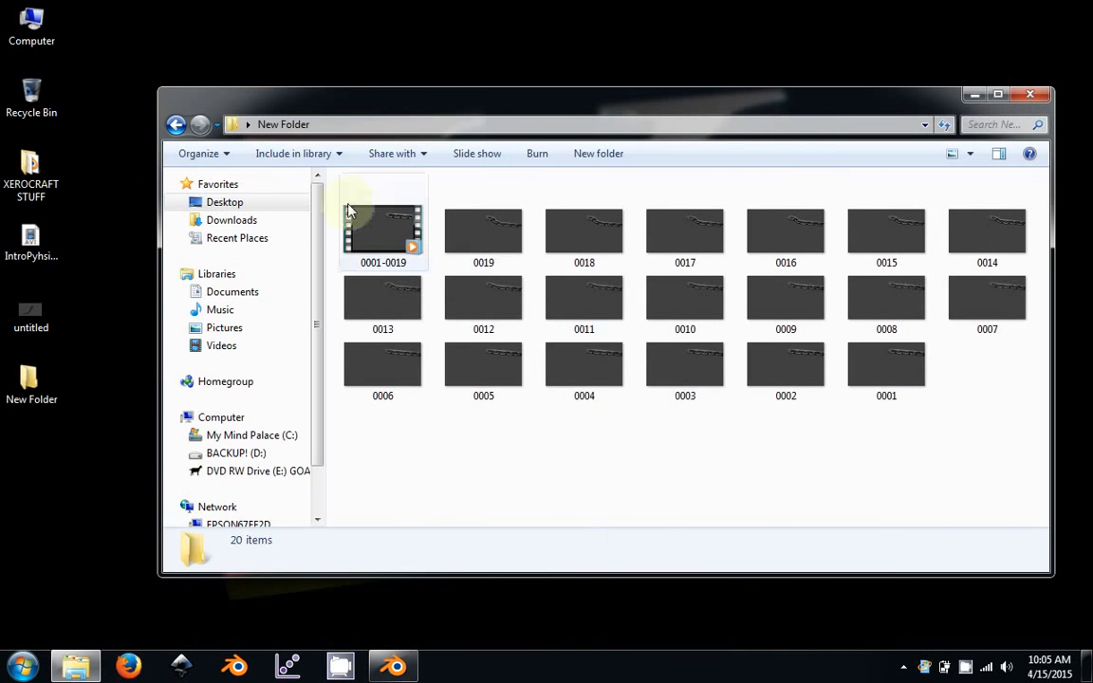
pyautogui.click(29, 380)
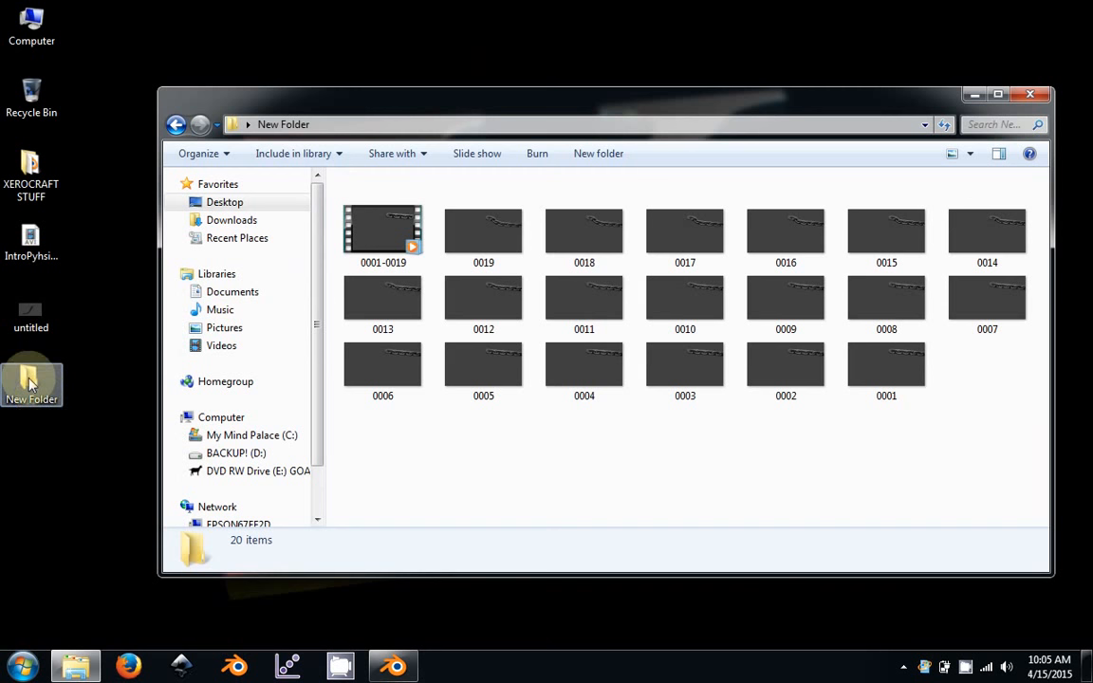
pyautogui.doubleClick(391, 226)
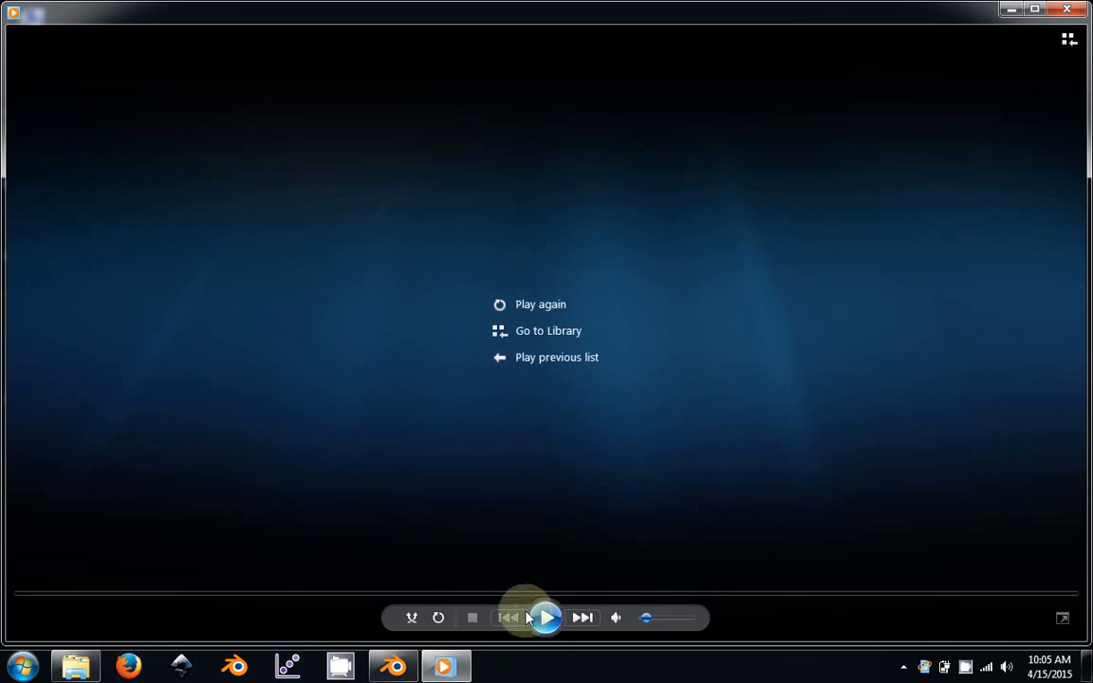
pyautogui.click(545, 617)
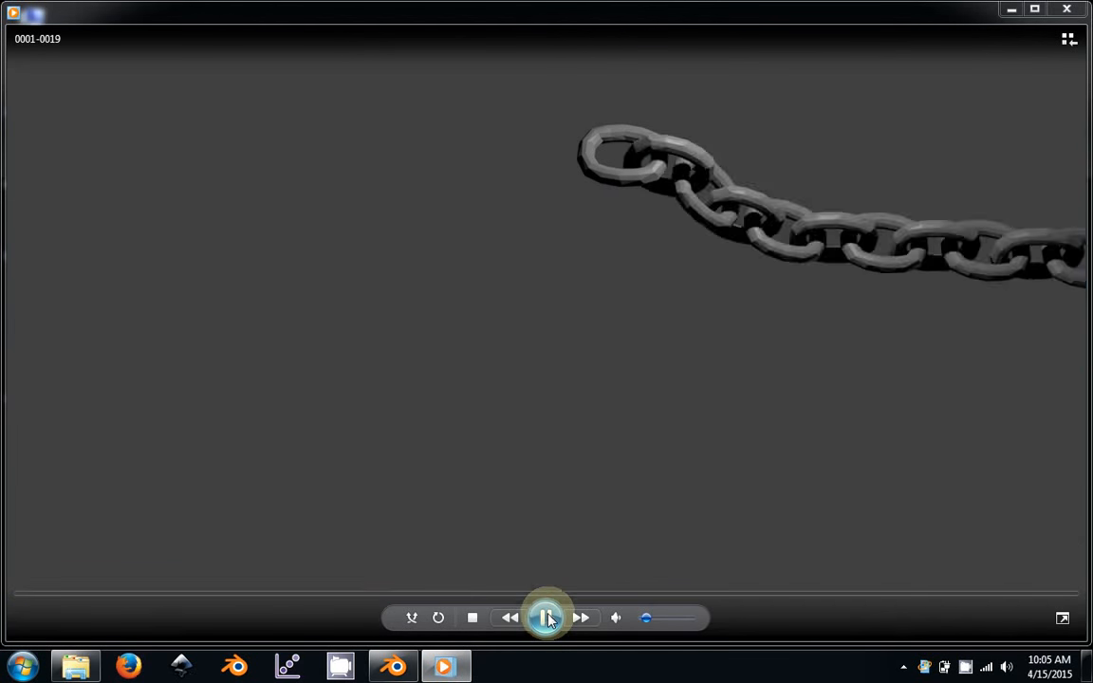
pyautogui.click(1065, 10)
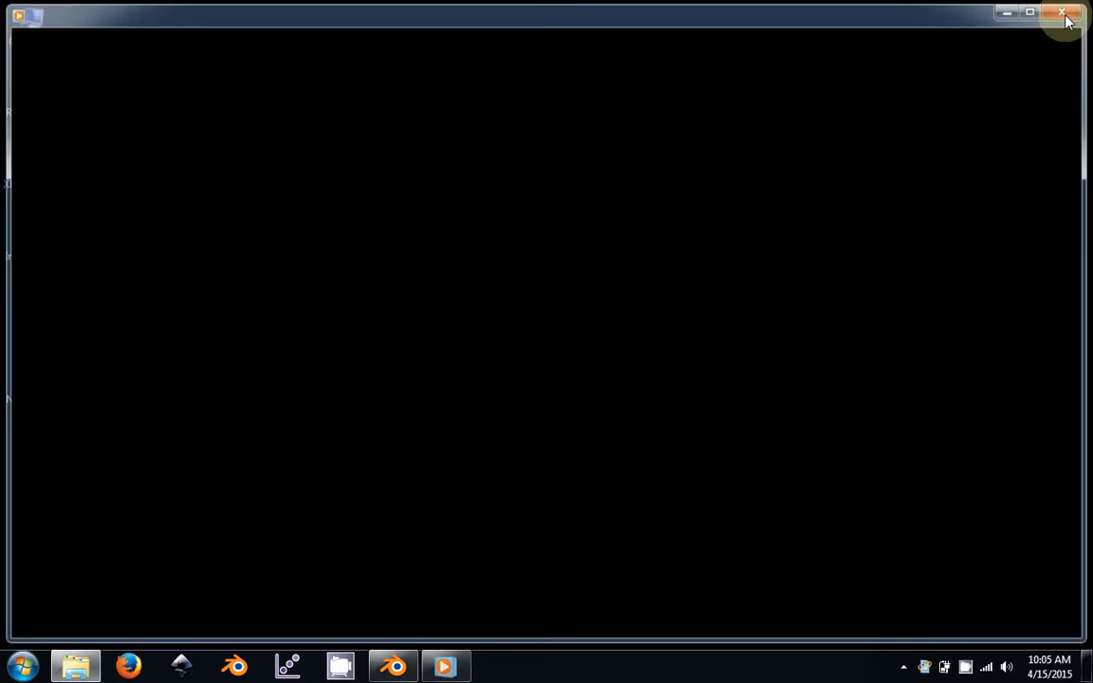
# Return to Blender and examine the frame rate options for the render, leaving 24 fps selected.
pyautogui.click(392, 667)
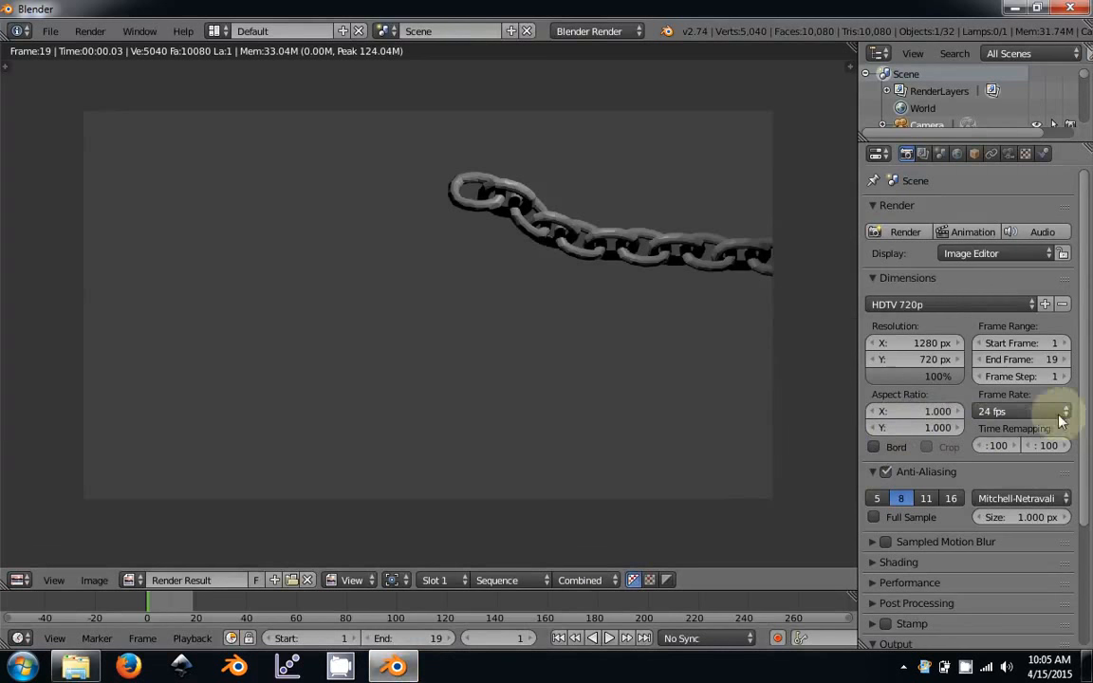
pyautogui.click(1007, 413)
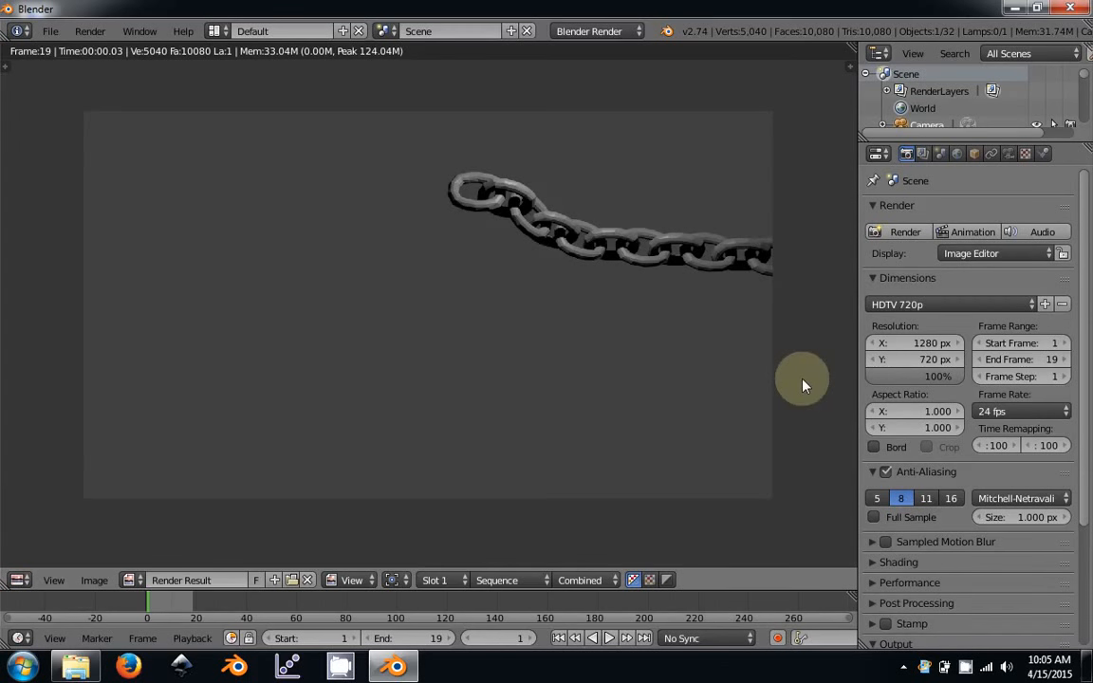
pyautogui.click(1029, 417)
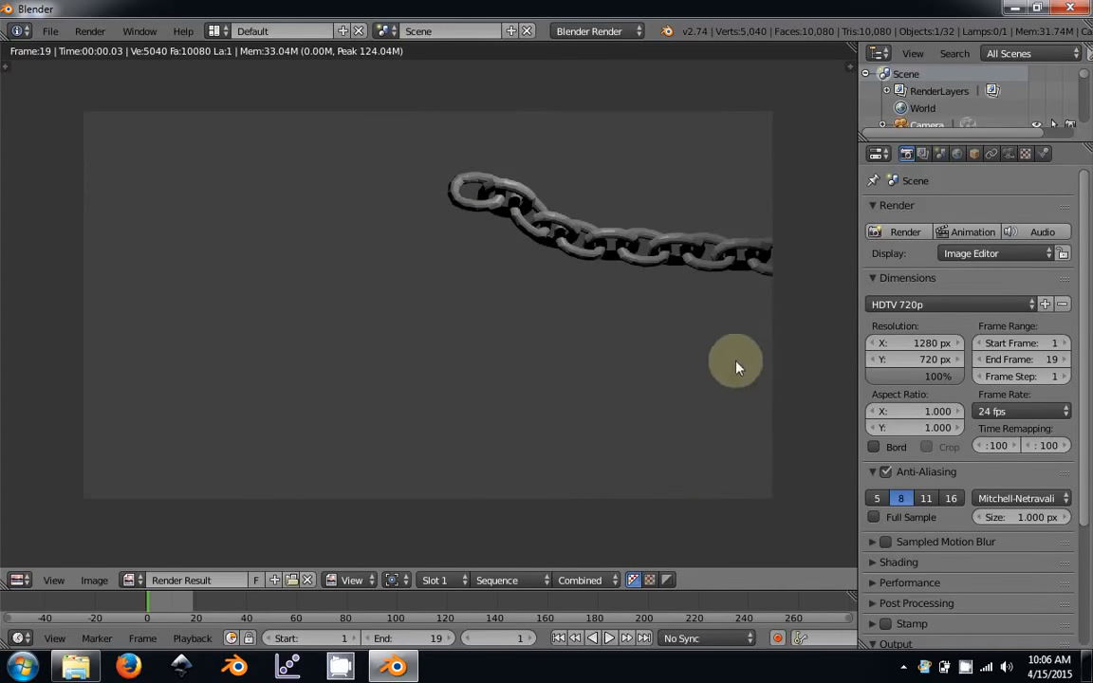
pyautogui.click(992, 411)
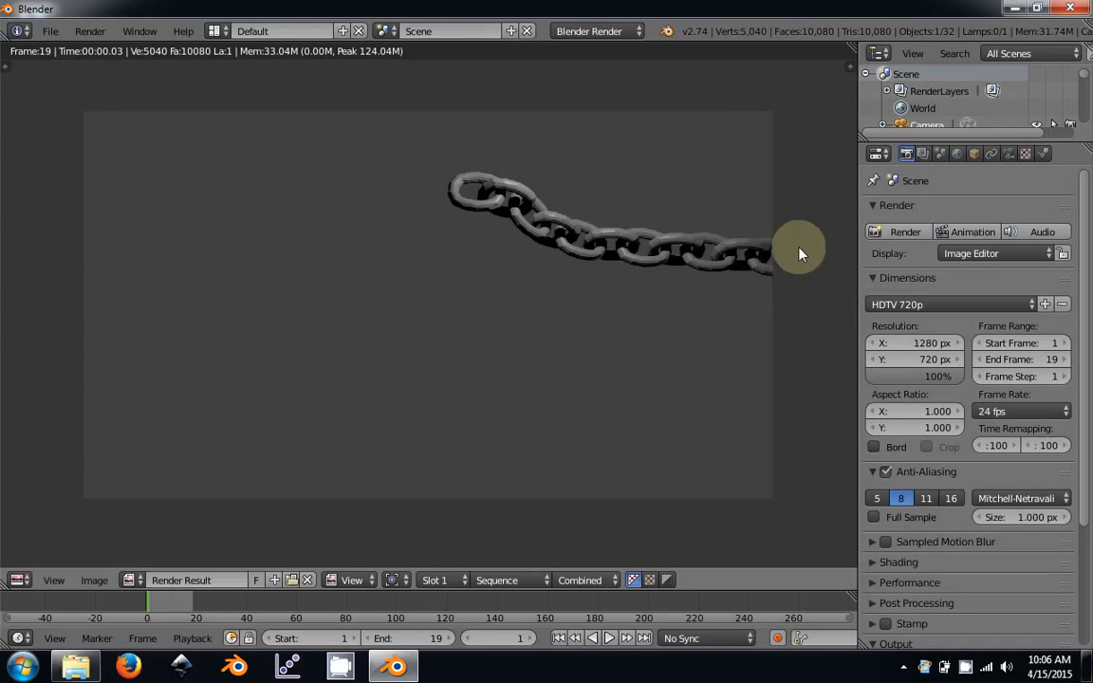
pyautogui.click(1020, 418)
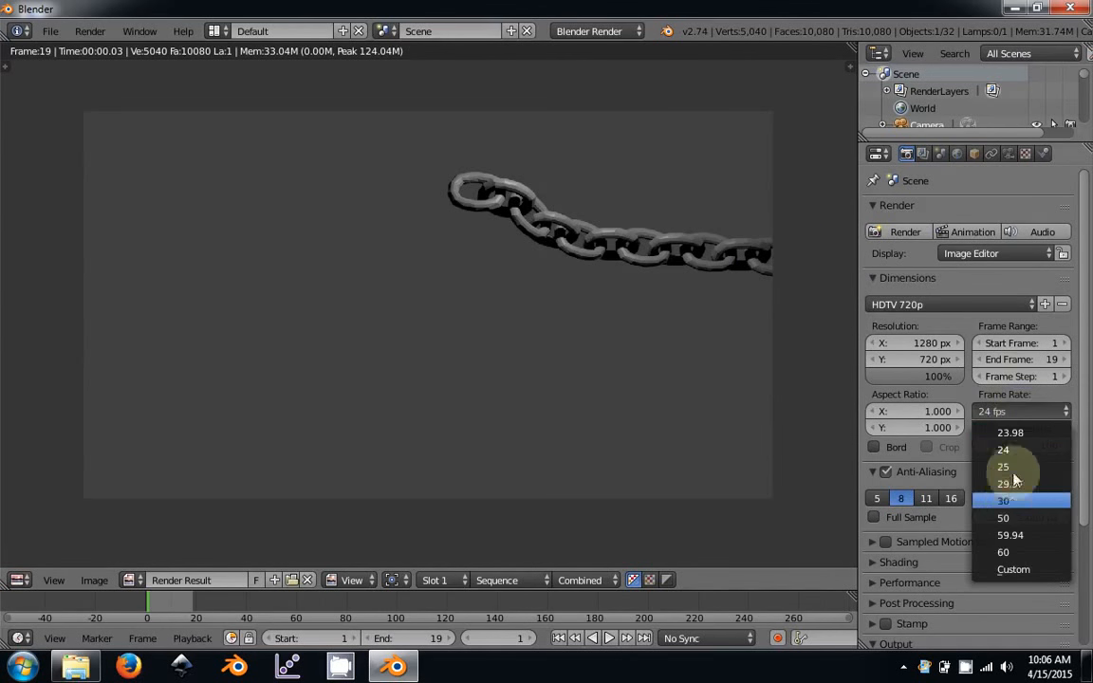
pyautogui.click(675, 274)
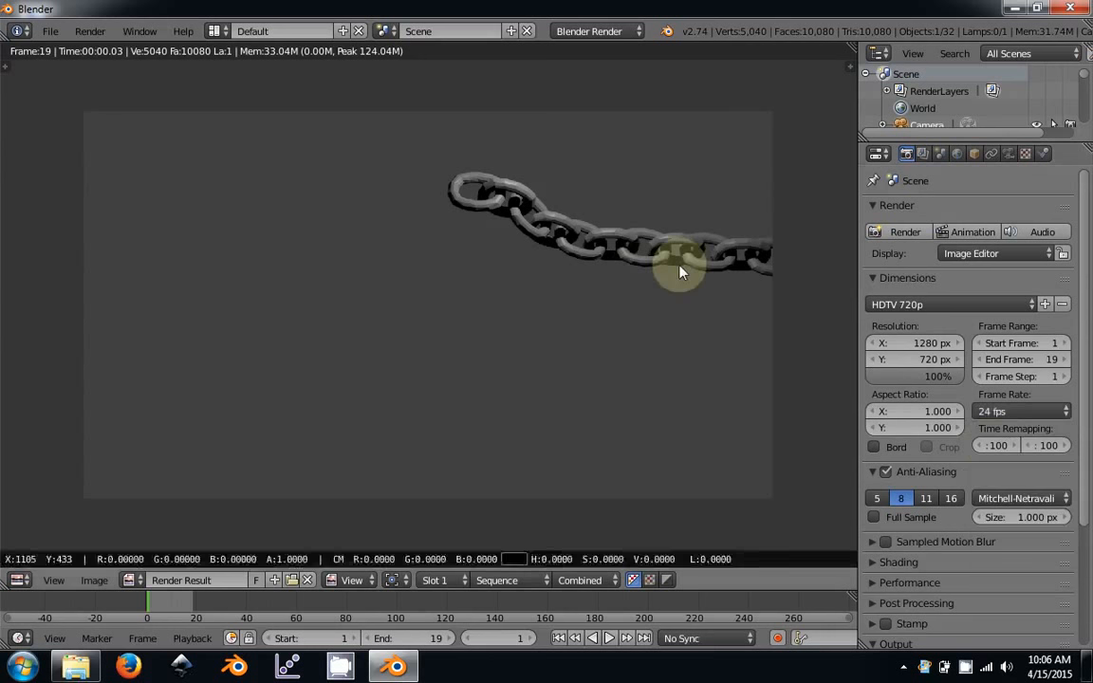
# Quit Blender without saving the changes and close the New Folder window.
pyautogui.click(1070, 9)
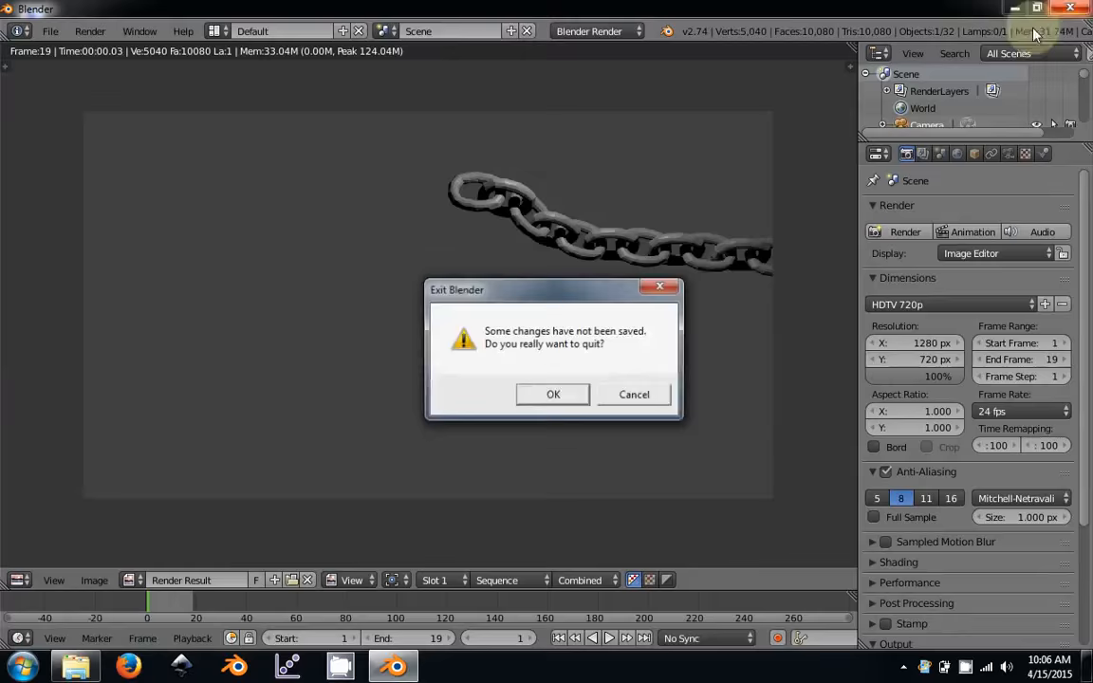
pyautogui.click(553, 394)
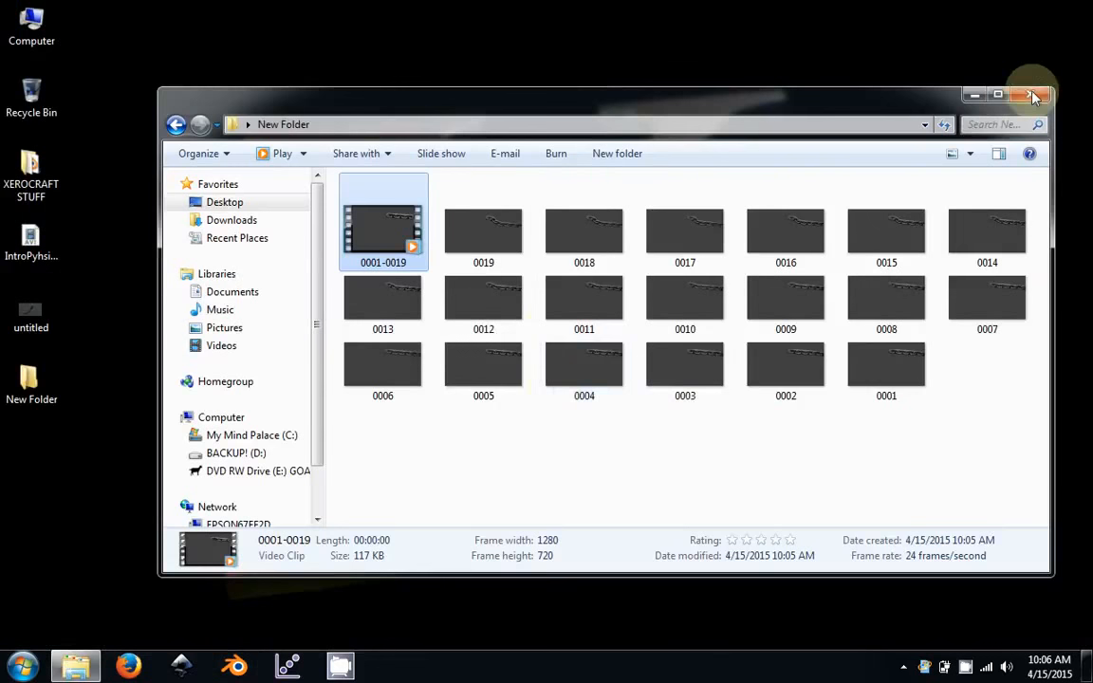
pyautogui.click(1032, 95)
pyautogui.click(242, 356)
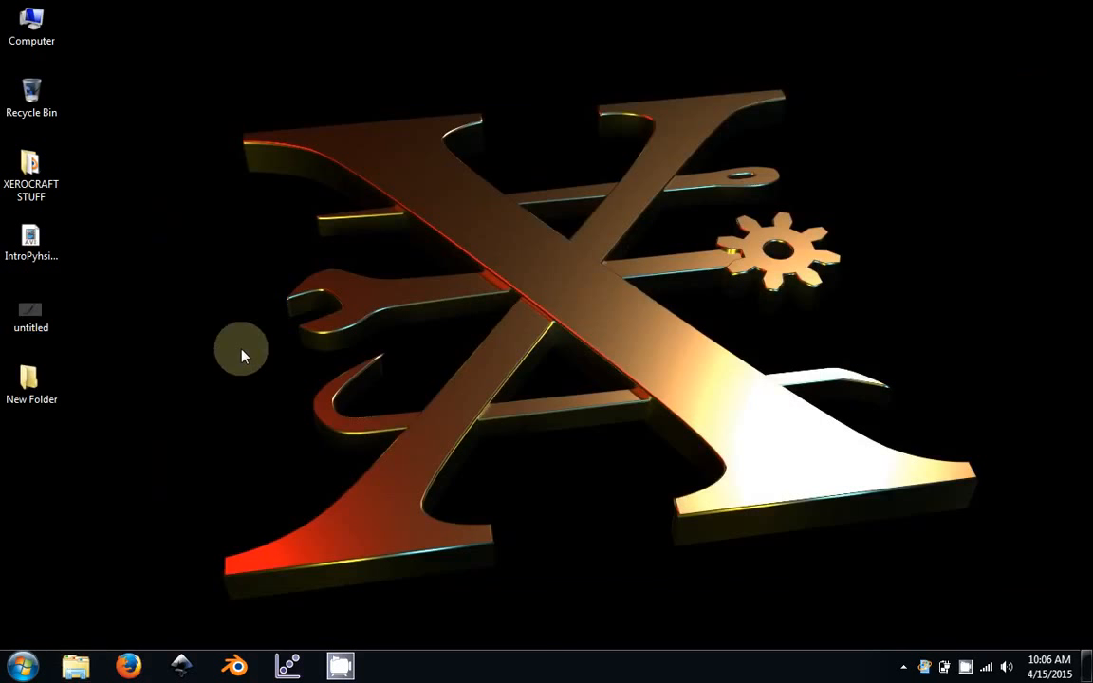